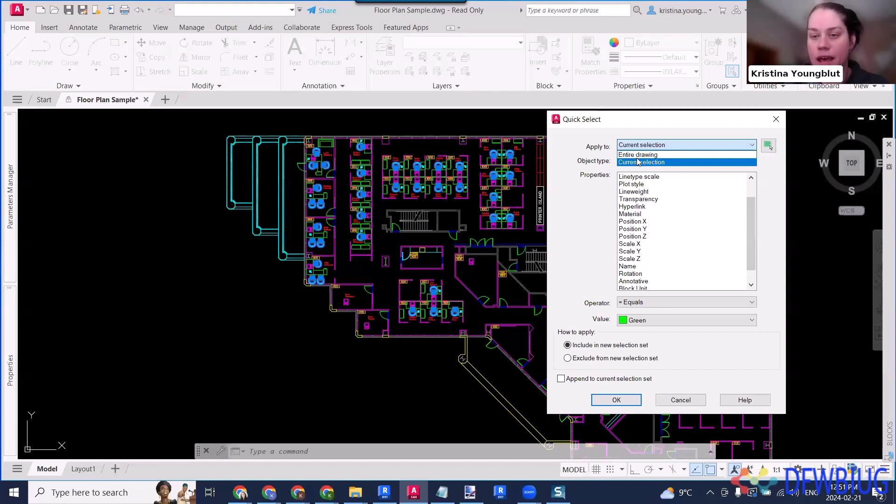
- Set Quick Select to filter block references across the entire drawing
left_click(639, 156)
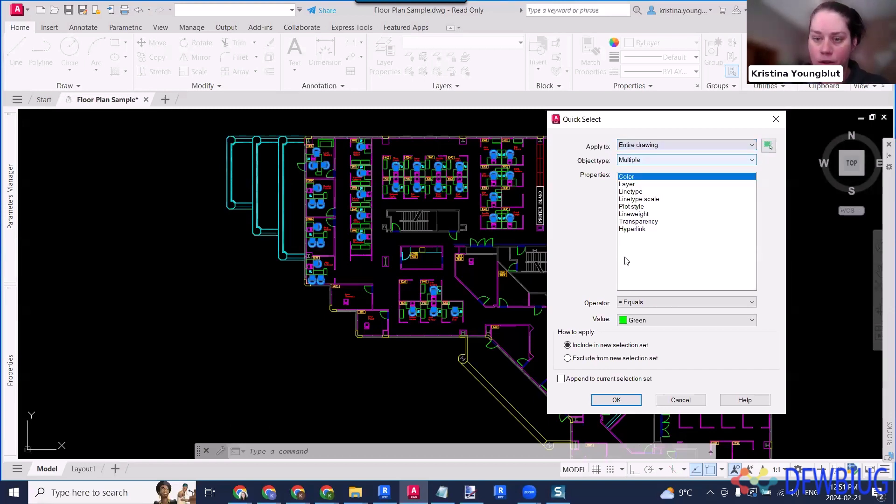
left_click(643, 161)
left_click(663, 199)
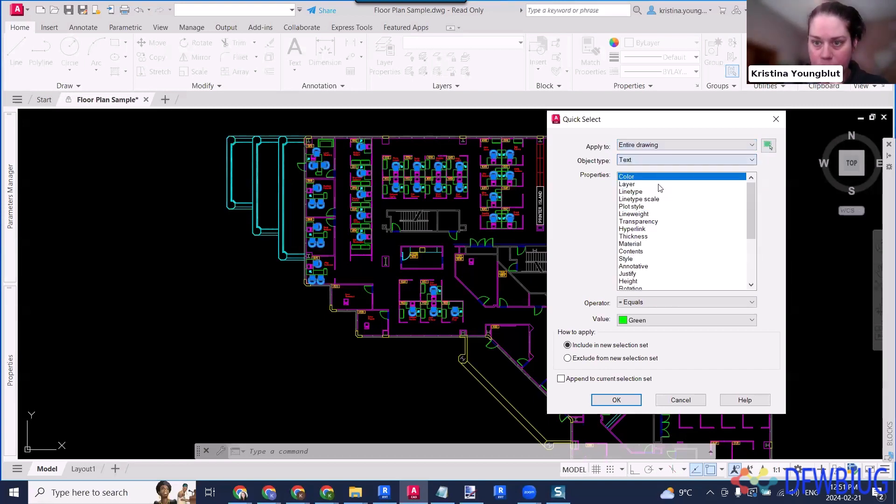
left_click(641, 157)
left_click(641, 192)
- Filter by block name equal to FC15X27A and select the matching blocks as a new selection set
left_click(634, 321)
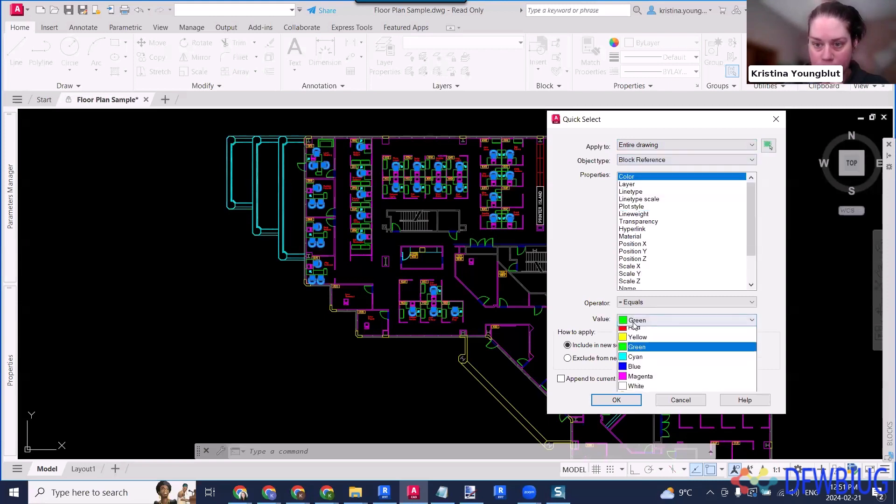
scroll(665, 257, "down", 2)
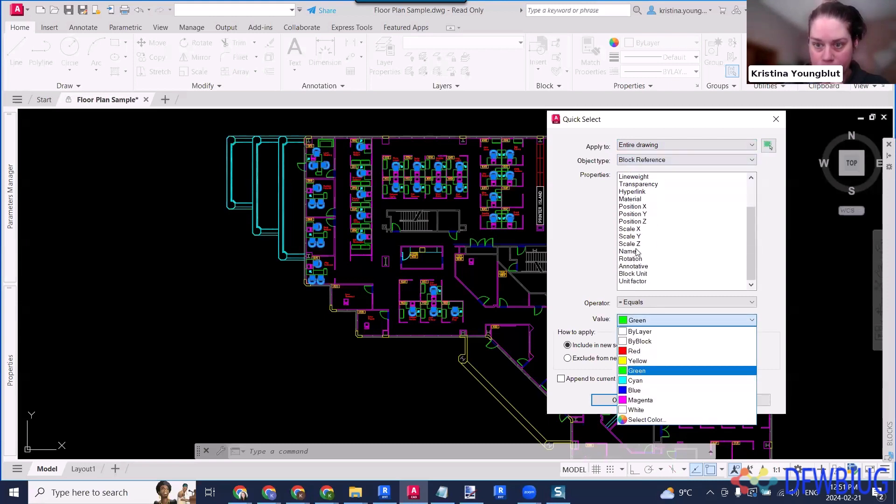
left_click(637, 253)
left_click(637, 252)
left_click(651, 321)
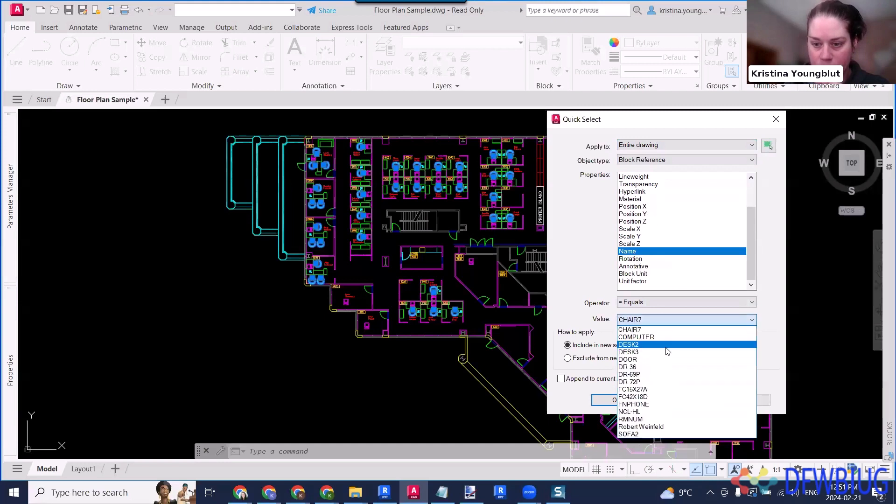
left_click(653, 390)
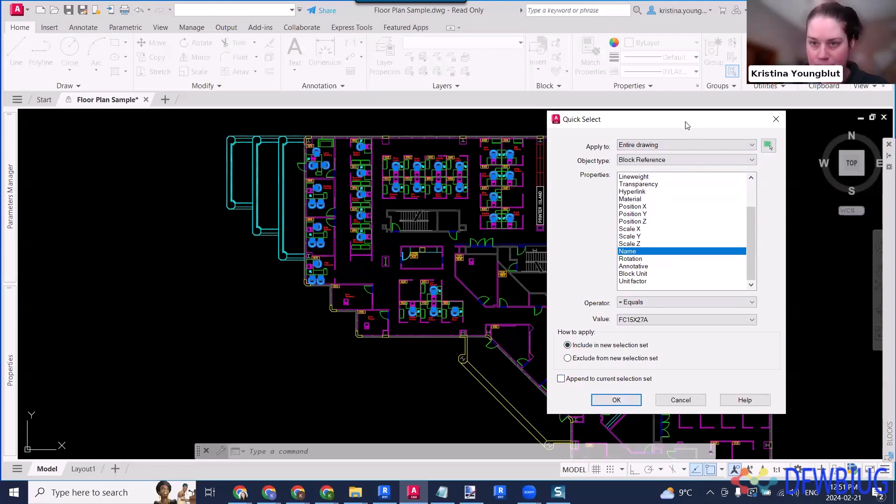
left_click_drag(682, 120, 651, 56)
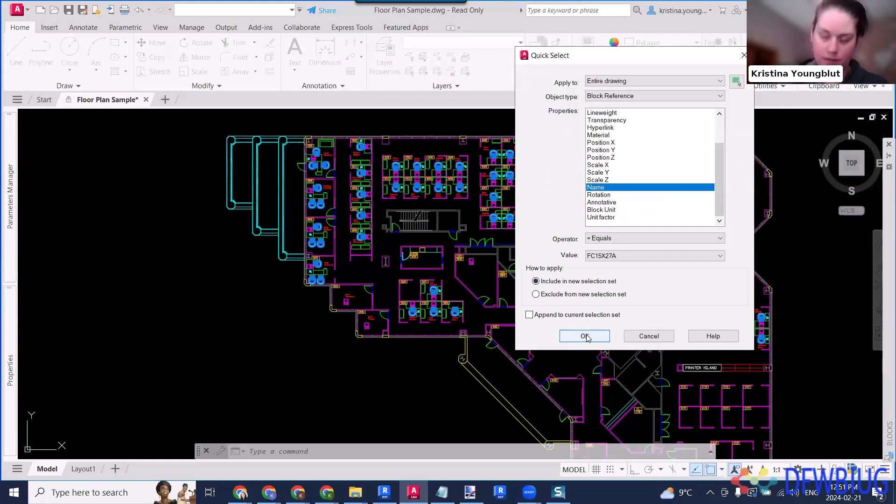
left_click(584, 336)
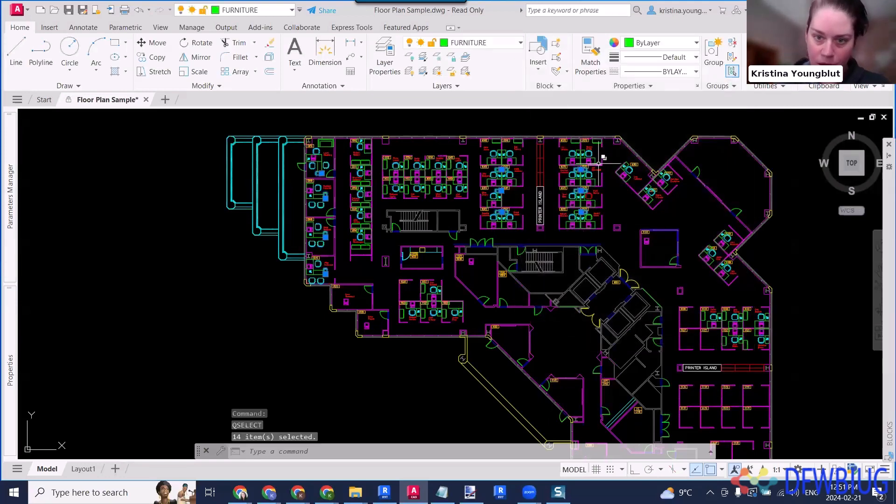
- Append all block references named CHAIR7 in the entire drawing to the current selection with Quick Select
scroll(532, 252, "up", 8)
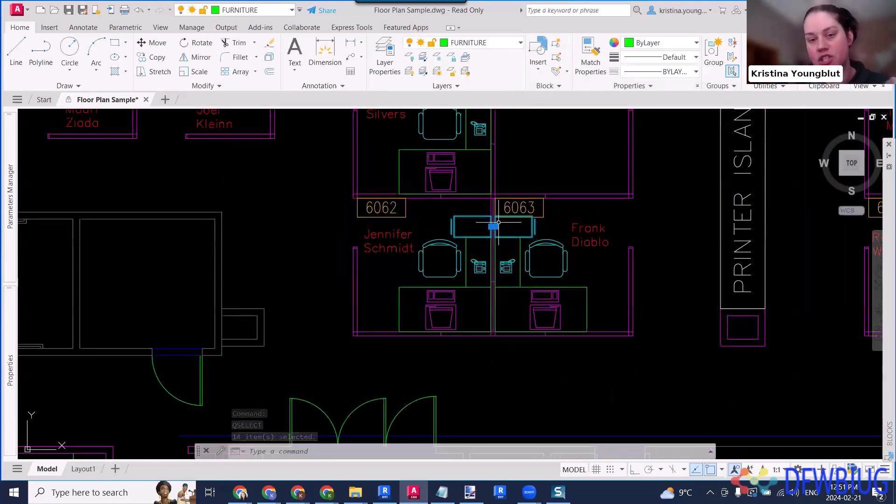
key("Return")
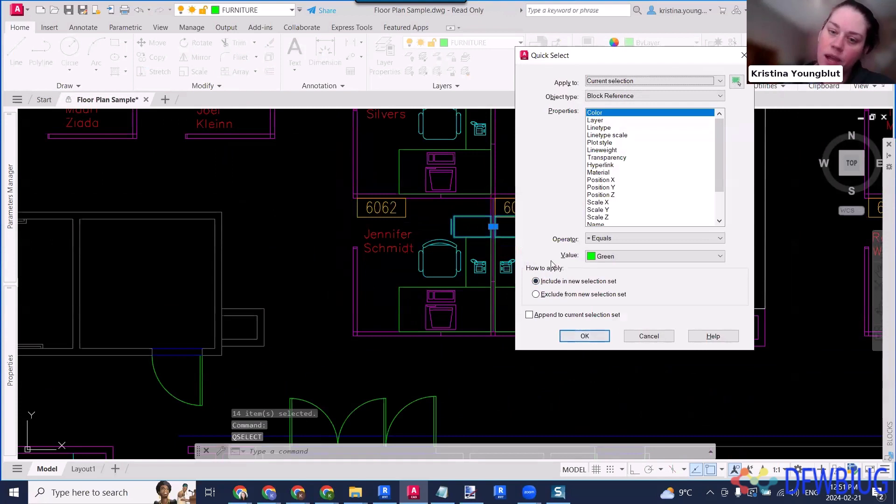
left_click(571, 315)
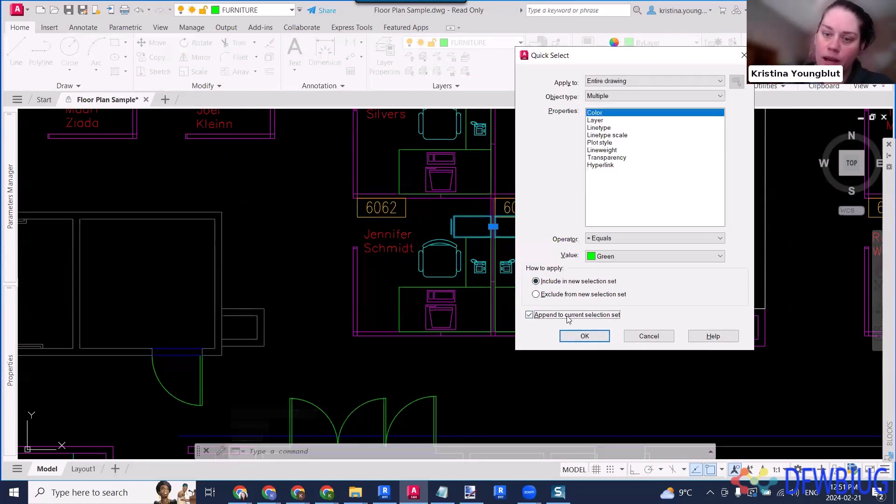
left_click(615, 95)
left_click(615, 132)
scroll(602, 216, "down", 1)
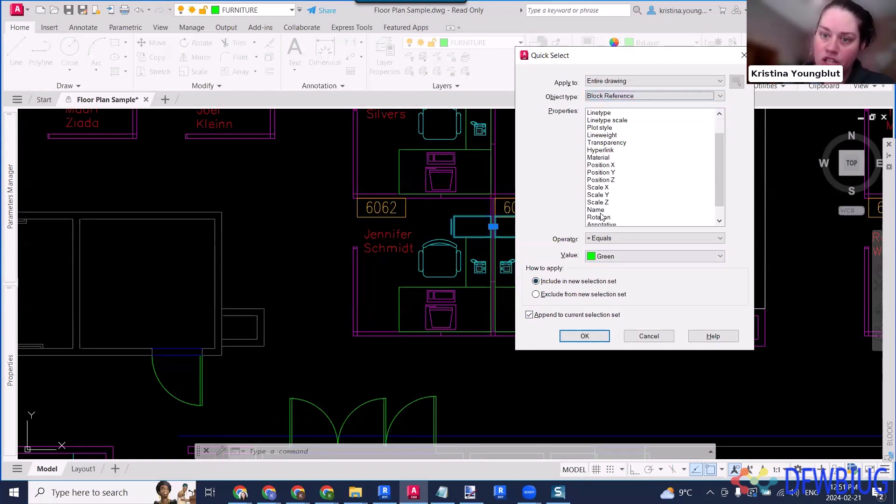
scroll(602, 216, "down", 1)
left_click(599, 187)
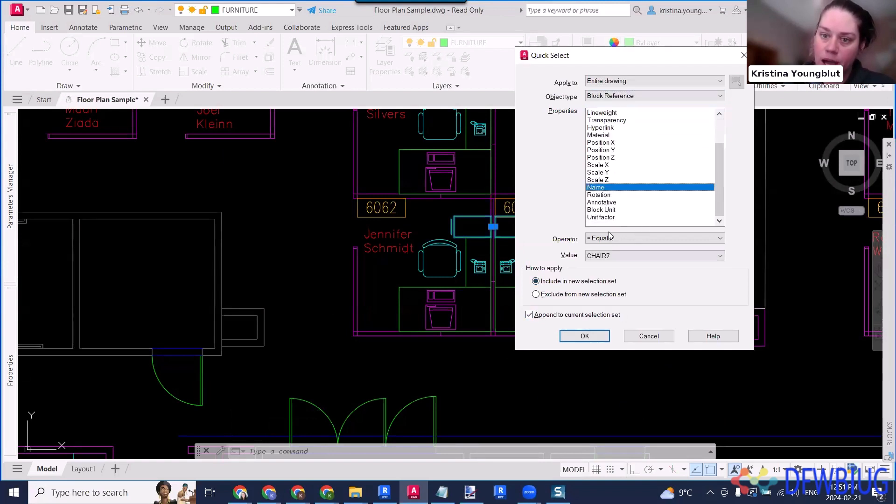
left_click(584, 336)
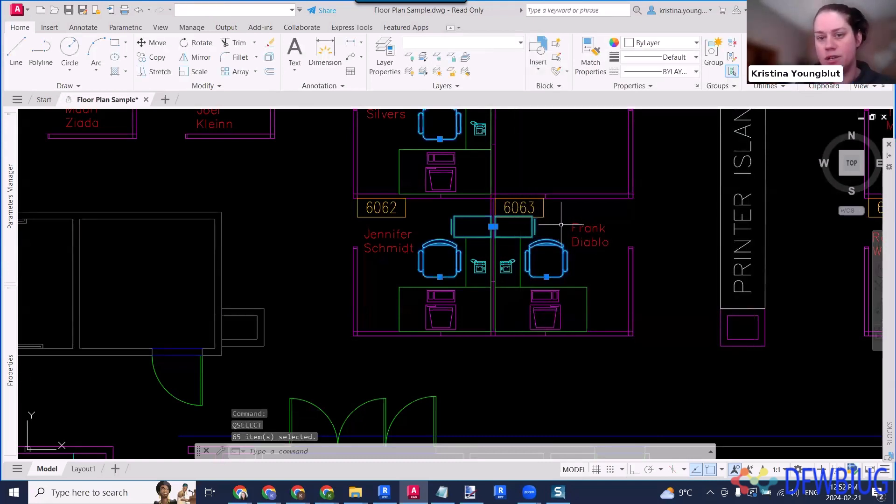
- Append all block references named DESK3 to the current selection with another Quick Select
key("Return")
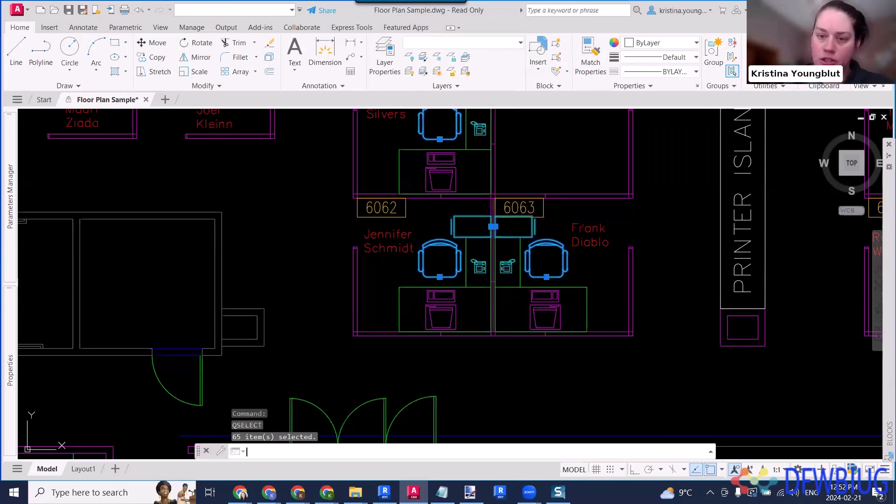
left_click(620, 96)
left_click(626, 129)
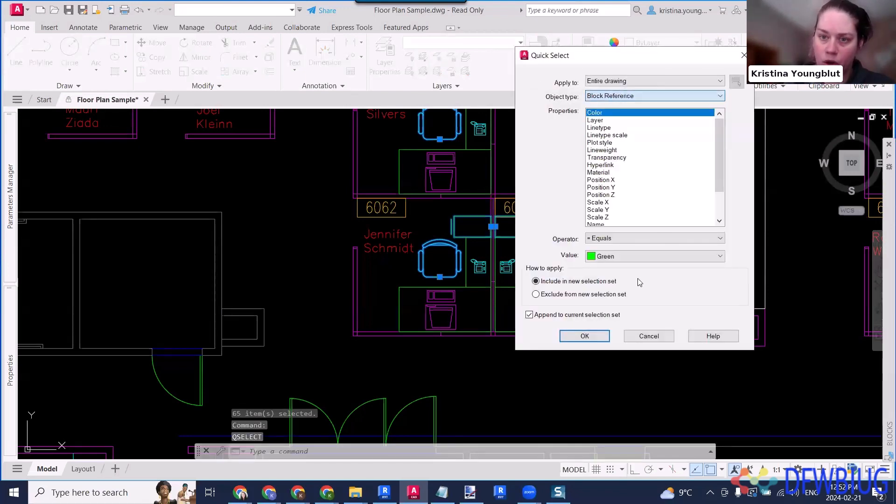
scroll(611, 200, "down", 2)
left_click(602, 187)
left_click(624, 257)
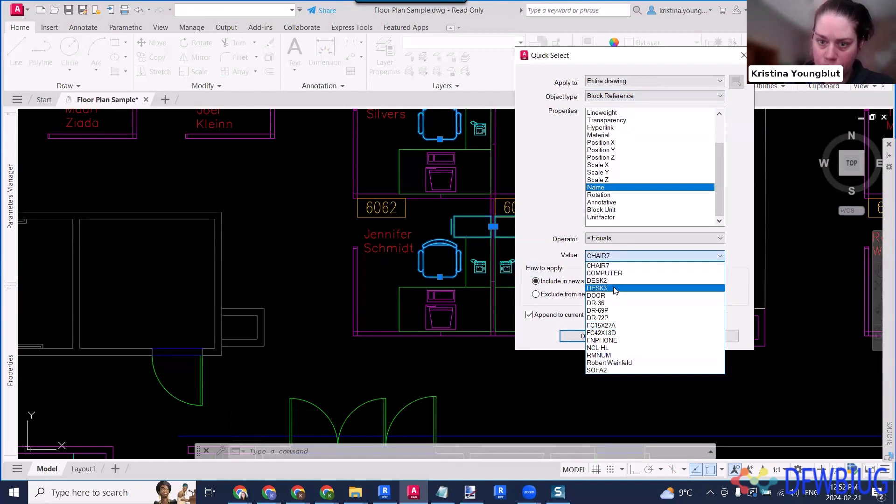
left_click(615, 289)
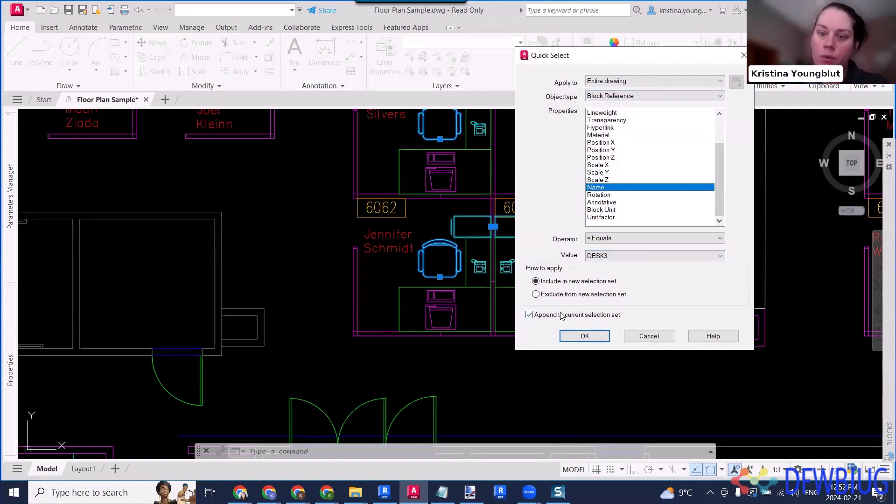
left_click(585, 336)
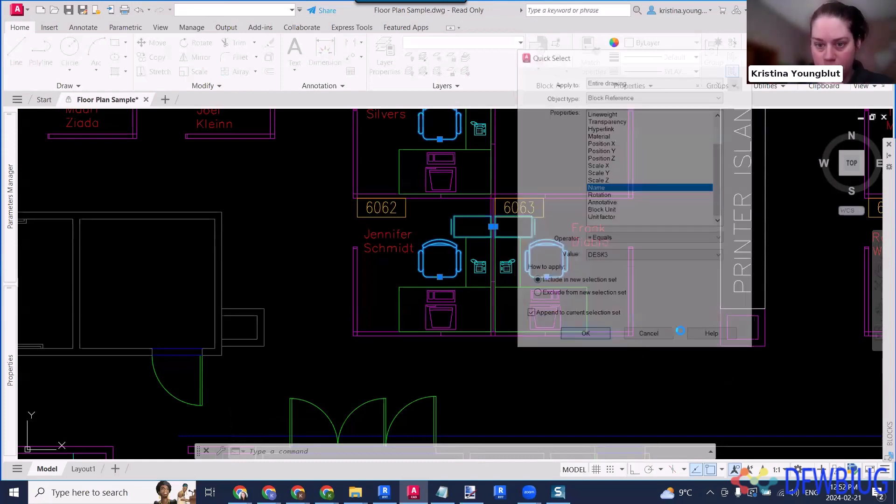
- Repeat the Quick Select by name for the DESK3 blocks, appending to the current selection
scroll(624, 266, "down", 5)
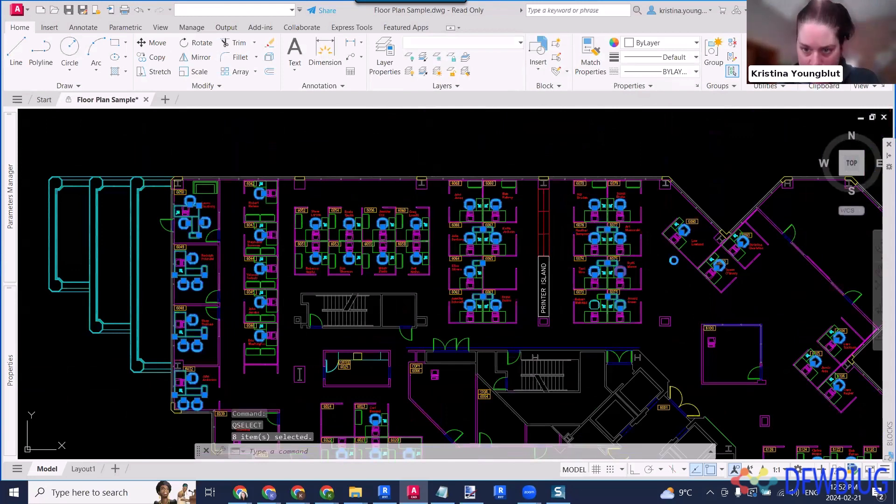
key("Return")
left_click(620, 95)
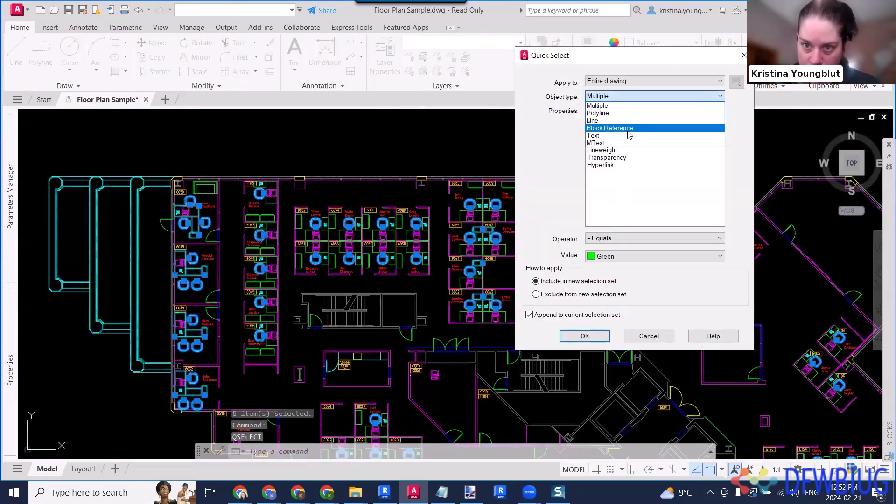
left_click(620, 123)
scroll(624, 219, "down", 2)
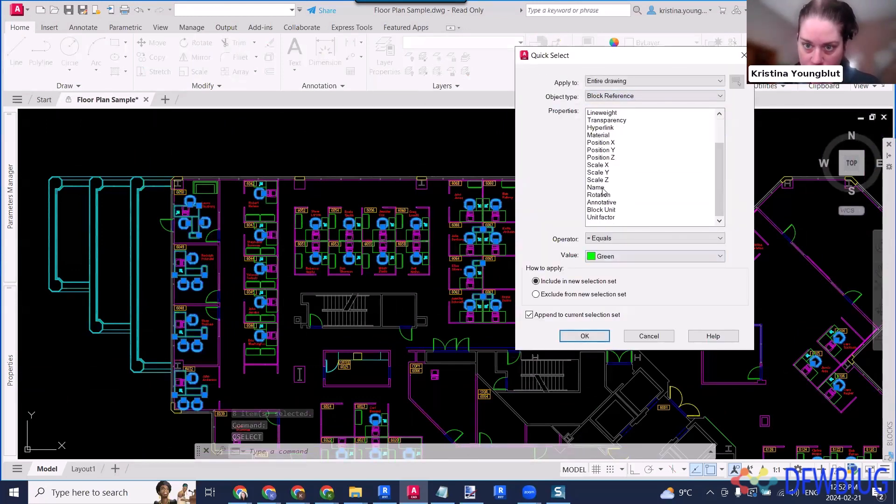
left_click(597, 187)
left_click(610, 255)
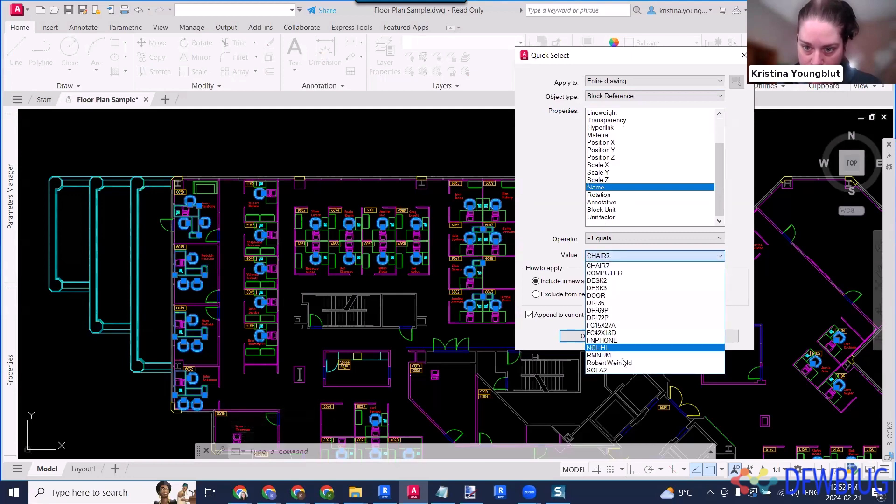
left_click(616, 288)
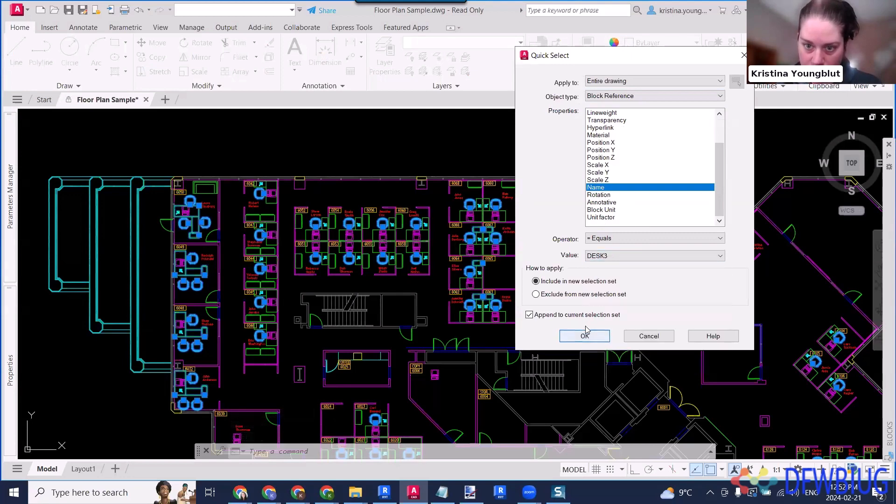
left_click(585, 335)
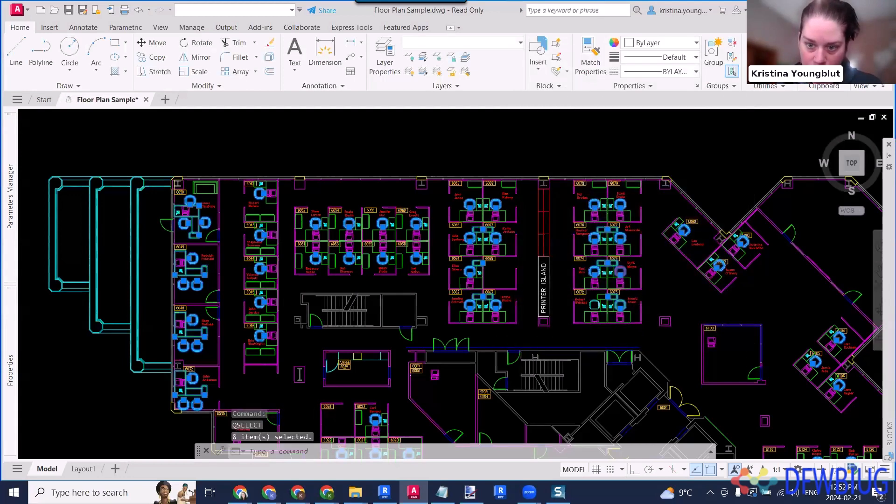
- Assign all the selected furniture blocks to the FURNITURE layer
scroll(614, 305, "up", 6)
scroll(614, 305, "down", 5)
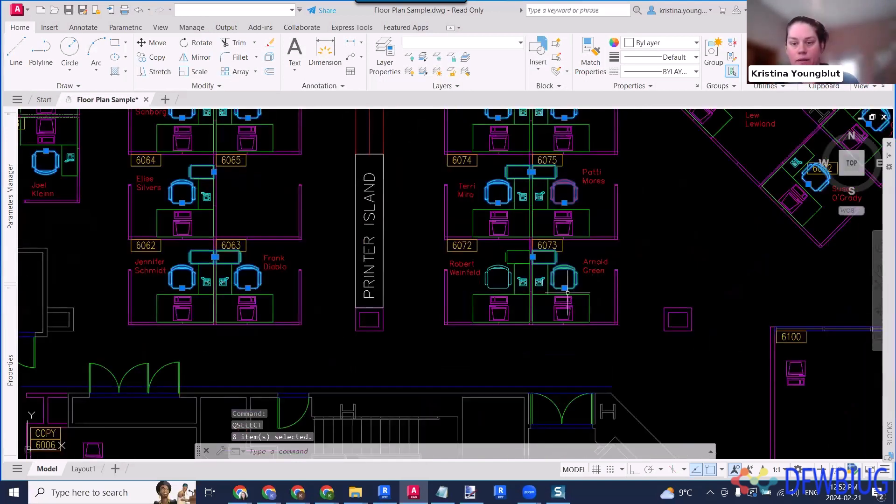
scroll(574, 290, "up", 5)
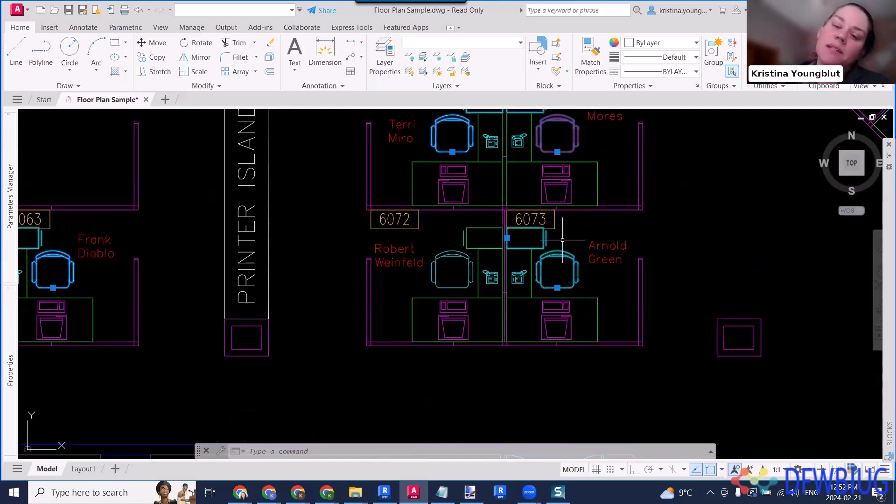
mouse_move(562, 241)
middle_mouse_down()
mouse_move(580, 271)
mouse_move(581, 302)
middle_mouse_up()
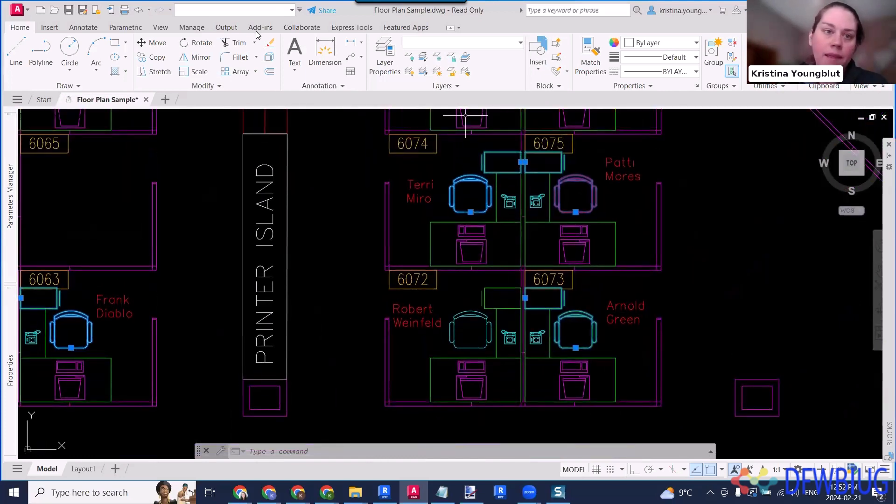
left_click(255, 12)
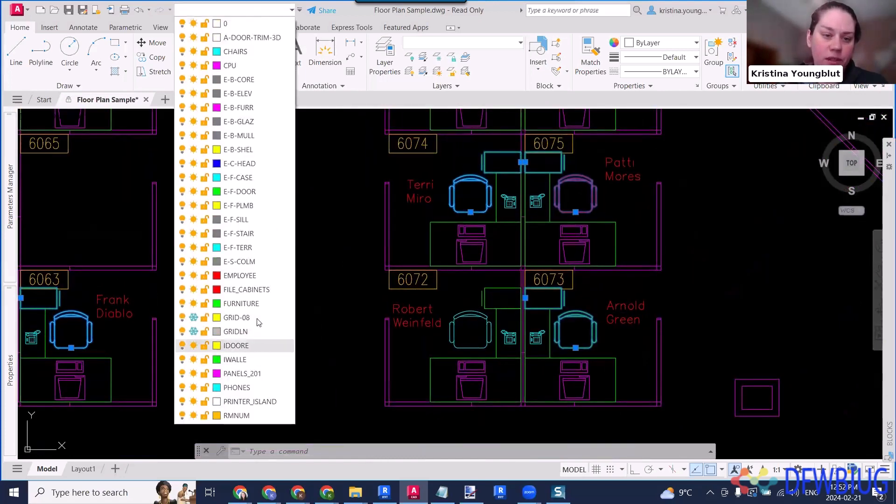
left_click(260, 304)
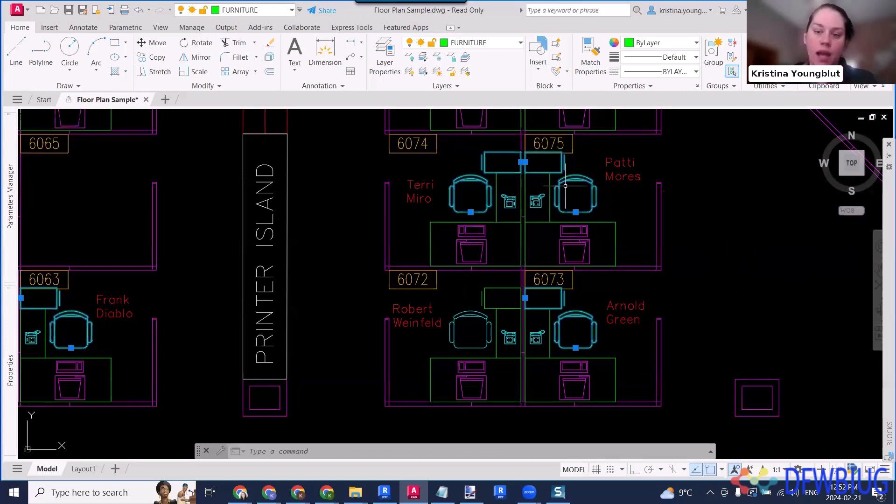
- Isolate the selected furniture blocks so all other objects in the drawing are hidden
right_click(684, 211)
mouse_move(745, 268)
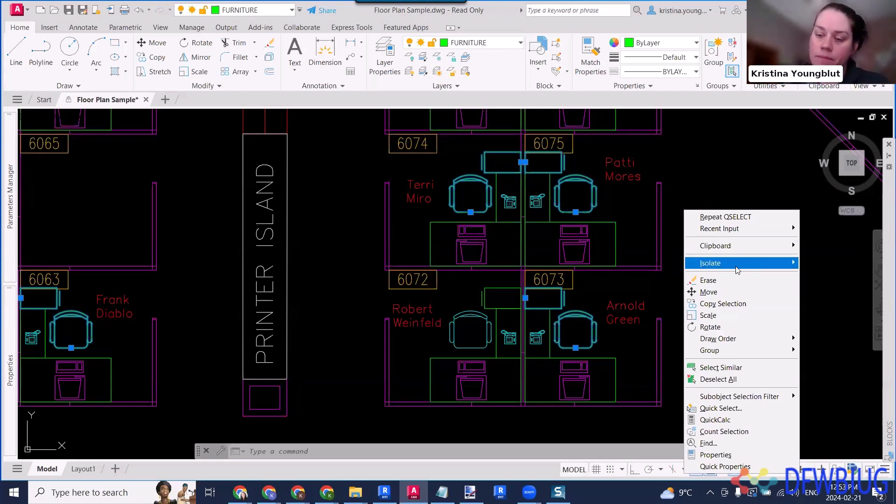
left_click(829, 263)
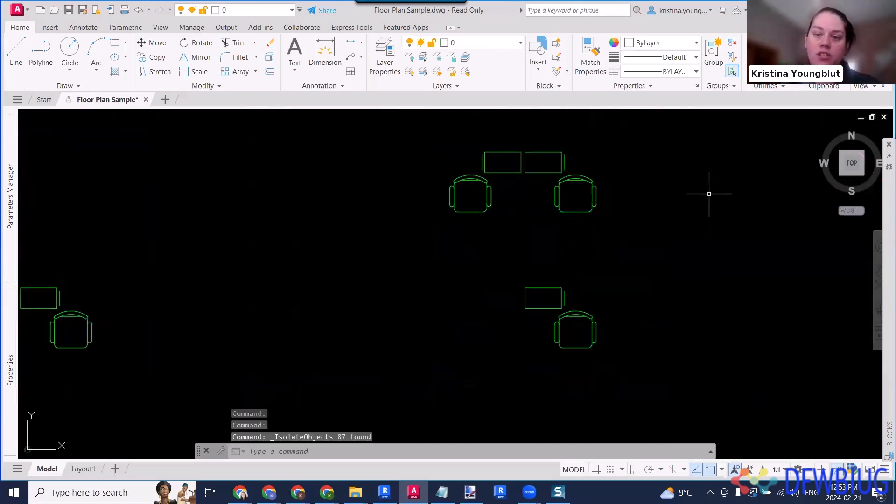
- Check the layer of all isolated furniture blocks by selecting them with a crossing window, and clear the selection
left_click(799, 385)
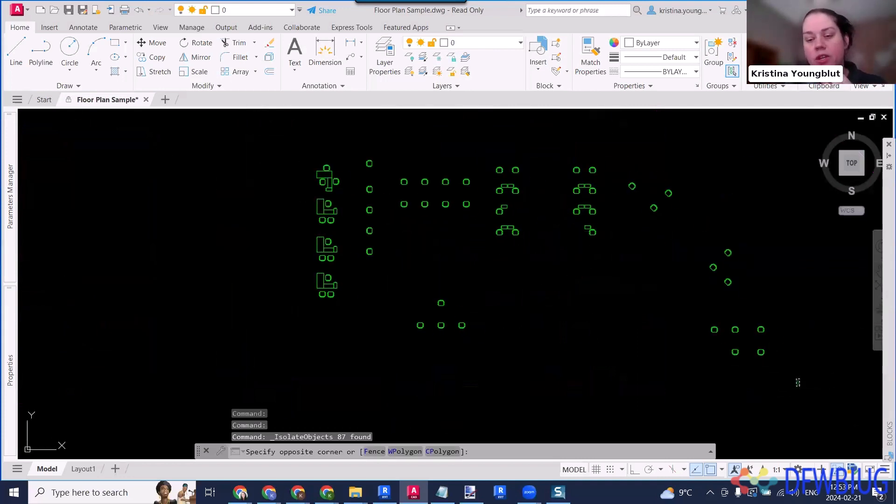
left_click(270, 131)
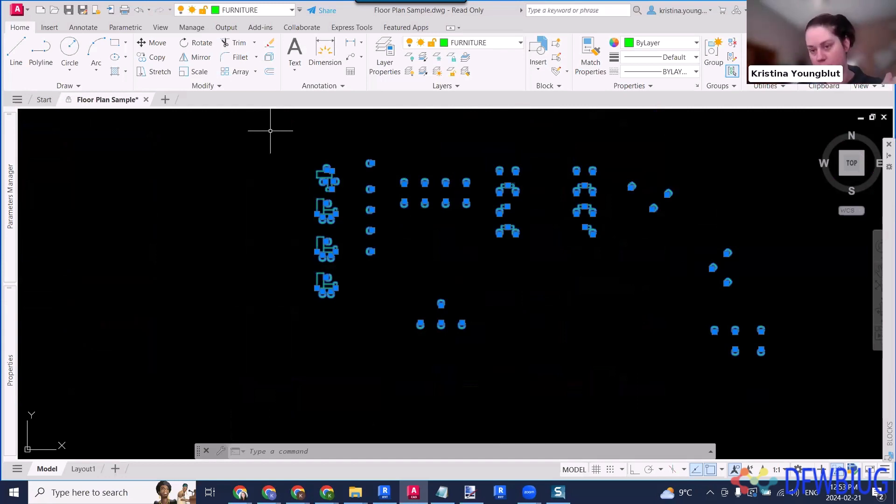
key("Escape")
key("Escape")
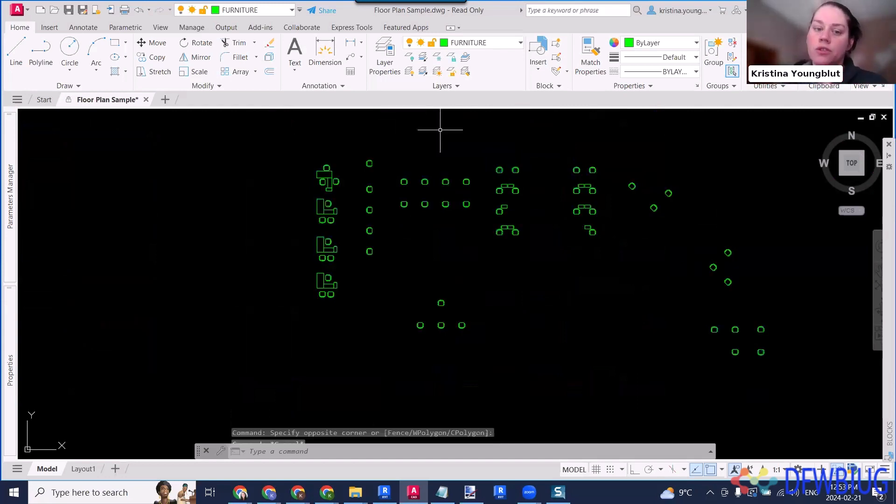
key("Return")
key("Escape")
key("Escape")
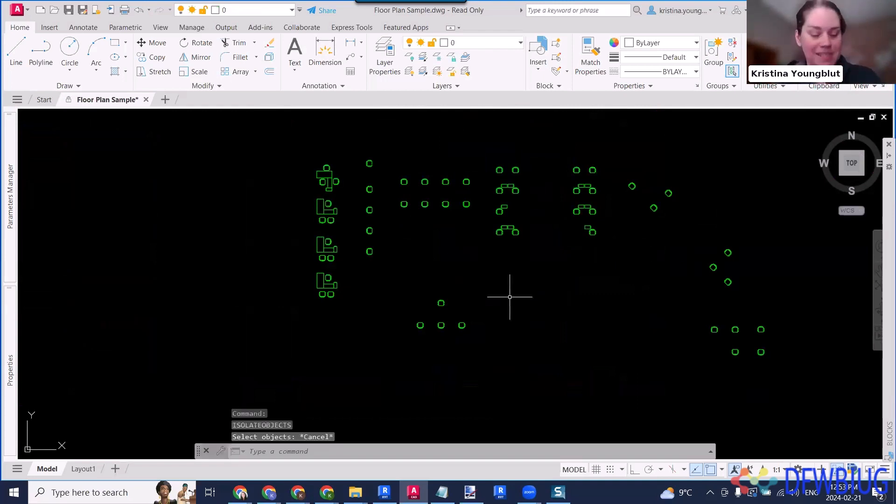
- Review the object types offered by Quick Select and dismiss it without making a selection
type("qse")
key("Return")
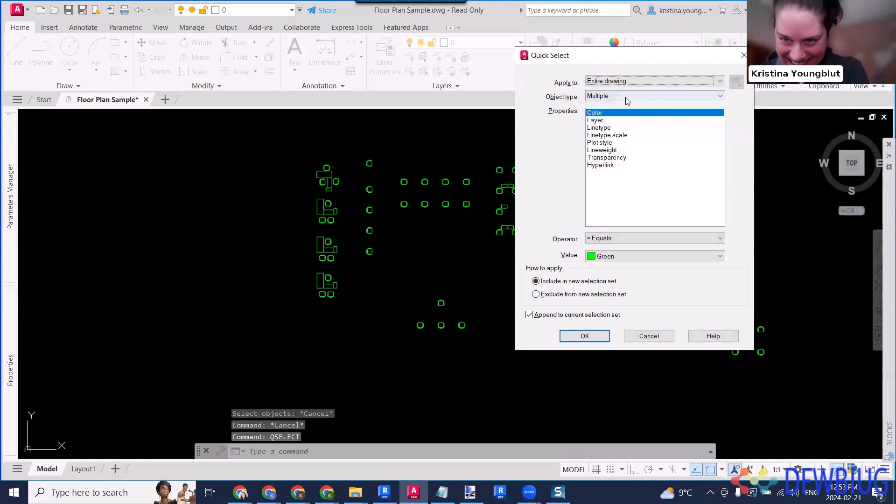
left_click(625, 97)
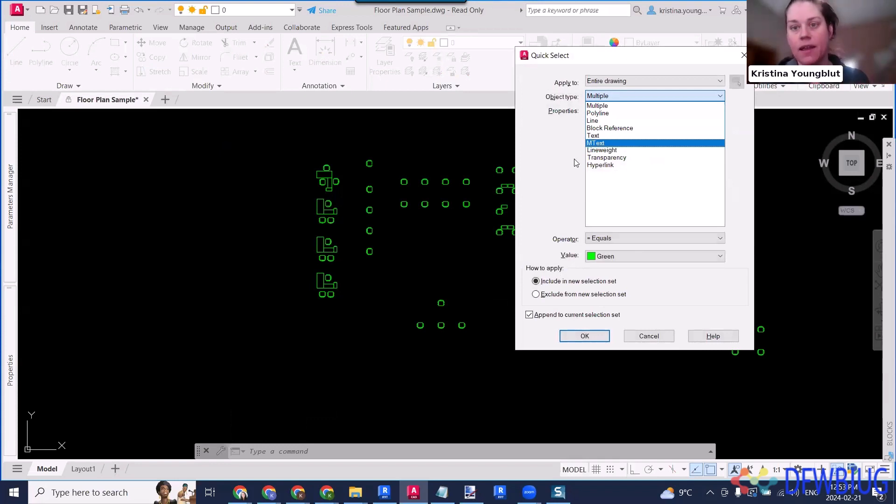
left_click(599, 56)
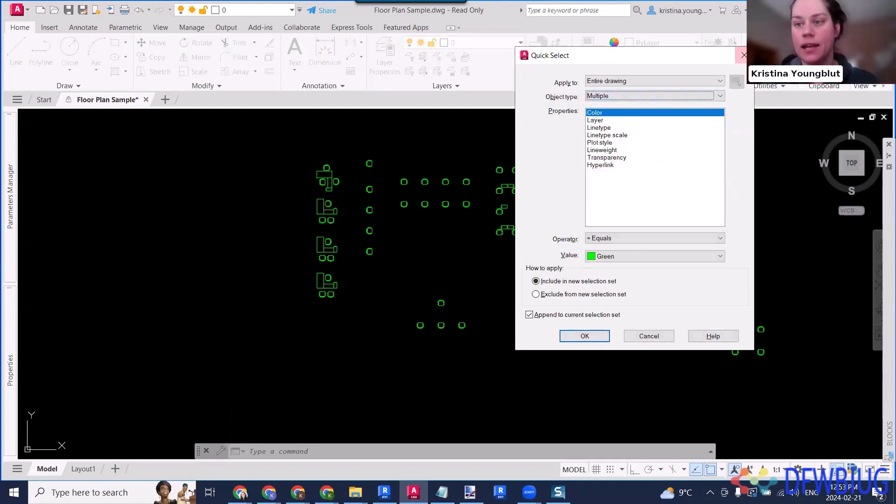
left_click(744, 56)
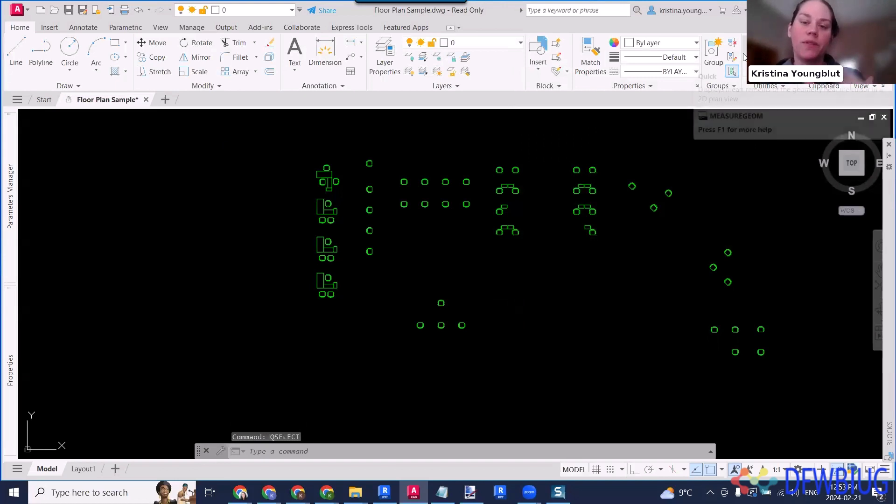
- Check the layer of all isolated furniture by selecting it with a crossing window, and clear the selection
left_click(800, 377)
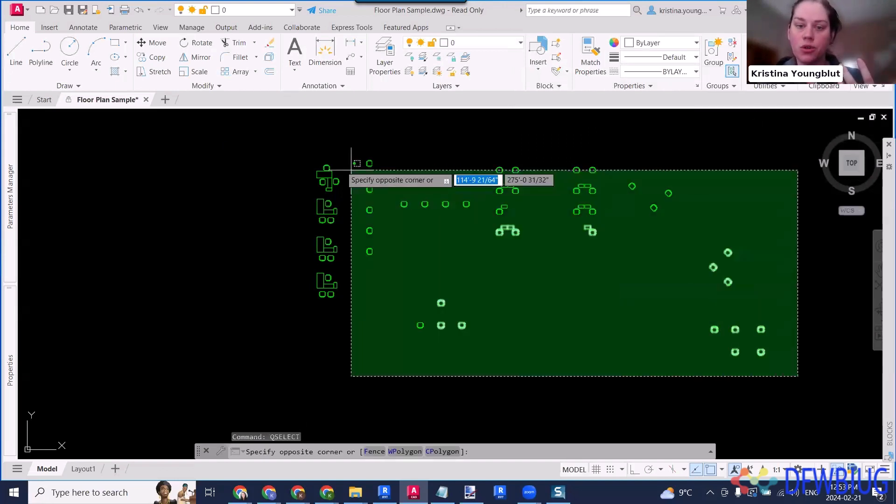
left_click(267, 122)
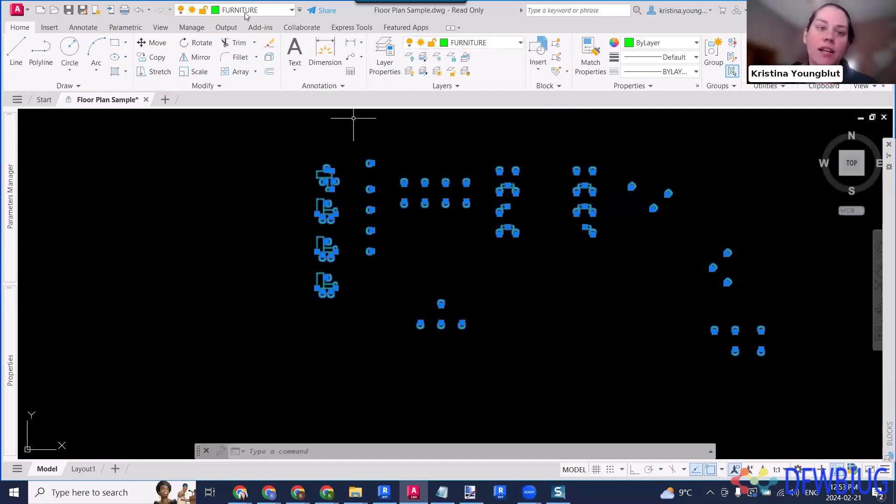
key("Escape")
key("Escape")
key("Escape")
- End the object isolation to bring back the rest of the floor plan
left_click(527, 340)
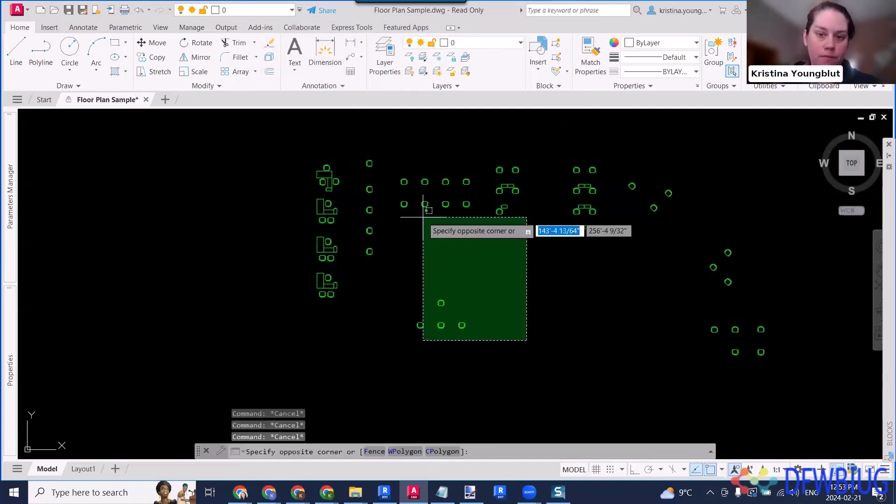
left_click(401, 178)
right_click(427, 174)
mouse_move(494, 225)
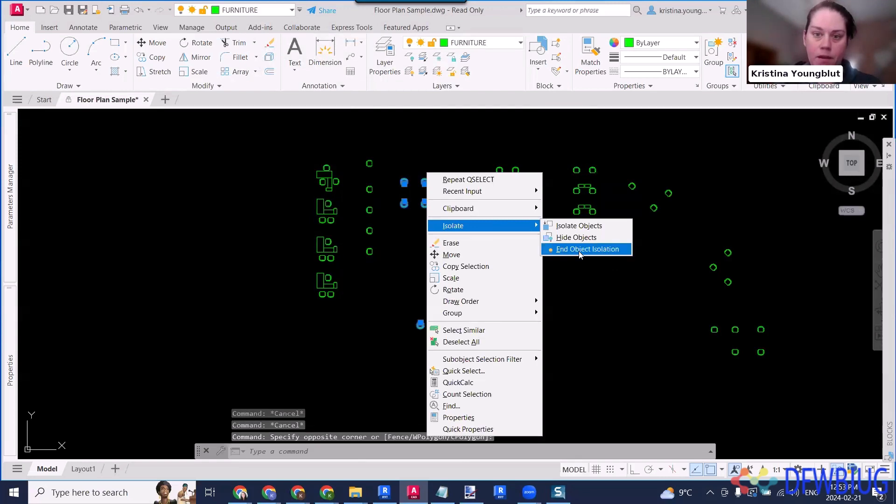
left_click(580, 253)
- Turn off the FURNITURE layer
left_click(240, 12)
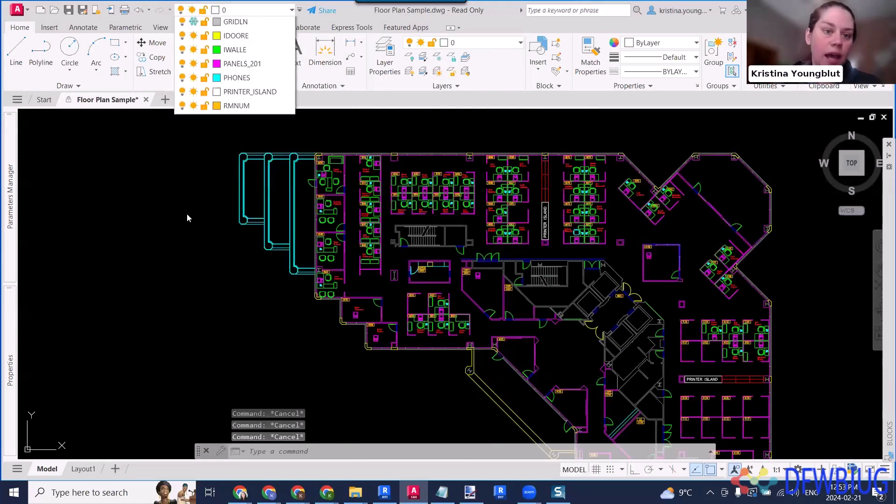
left_click(193, 331)
left_click(193, 318)
left_click(182, 304)
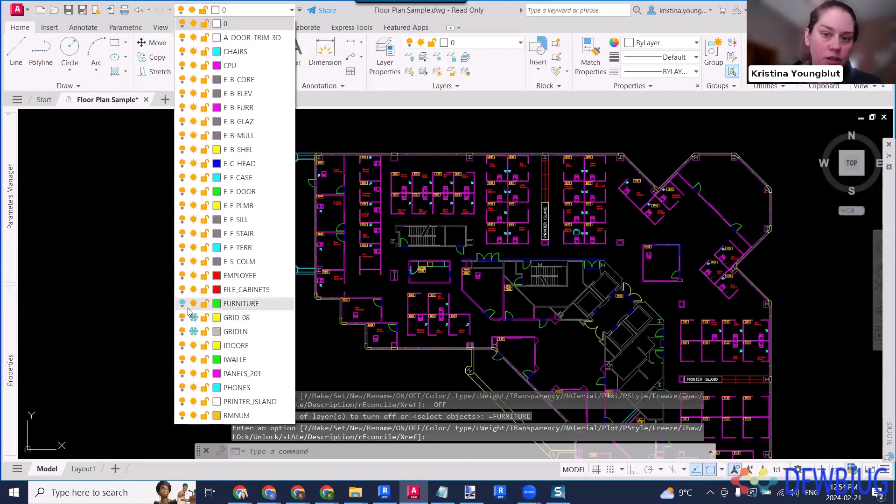
left_click(645, 228)
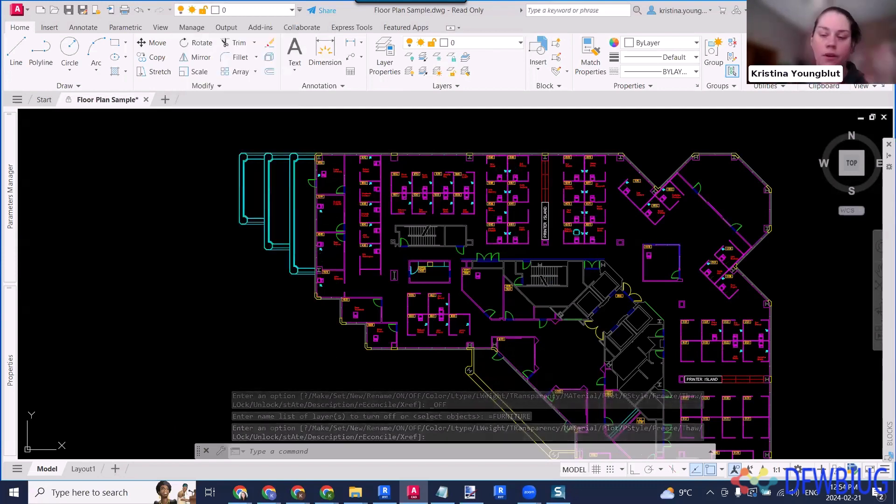
- Examine workstation 6072 and its neighbours up close with the furniture layer turned off
scroll(587, 228, "up", 2)
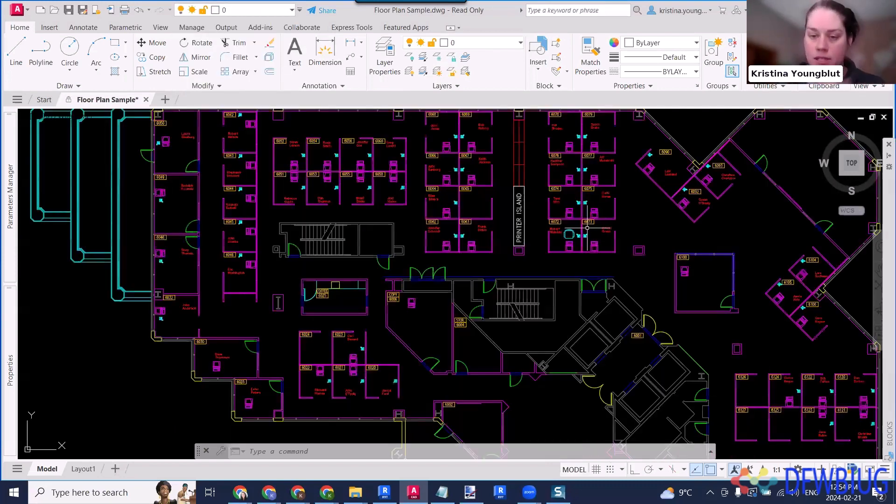
scroll(587, 227, "up", 5)
middle_click_drag(564, 226, 648, 302)
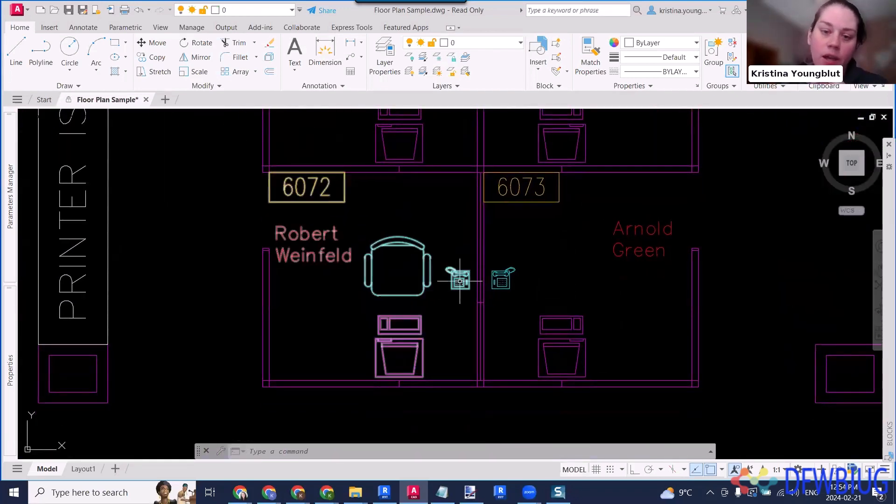
middle_click_drag(400, 234, 481, 365)
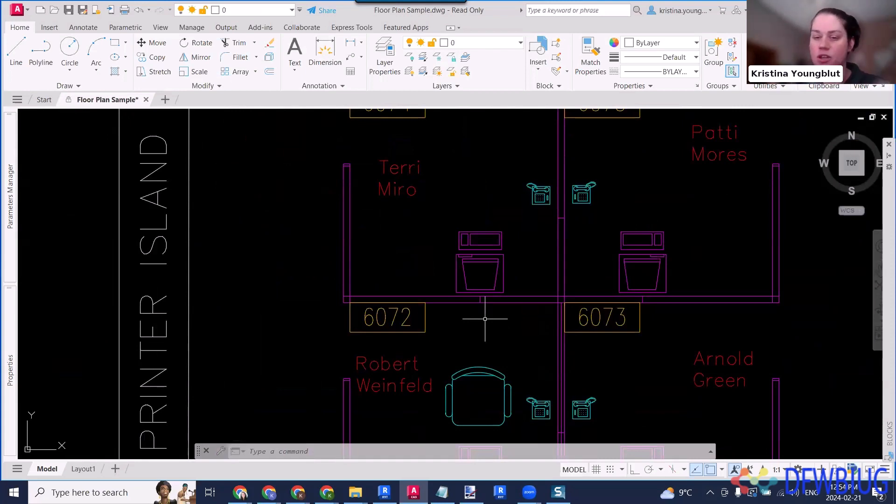
scroll(486, 319, "down", 10)
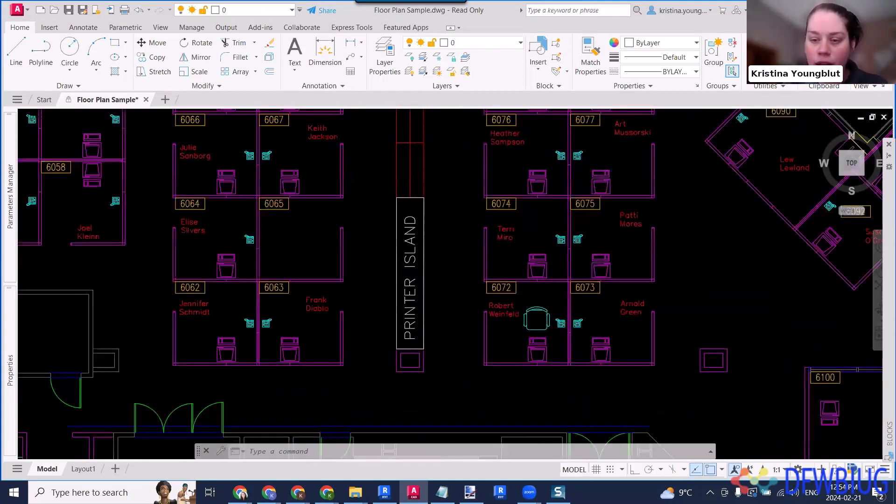
- Select the whole floor plan with a crossing window, inspect the workstations beside the printer island, and clear the selection
left_click(640, 396)
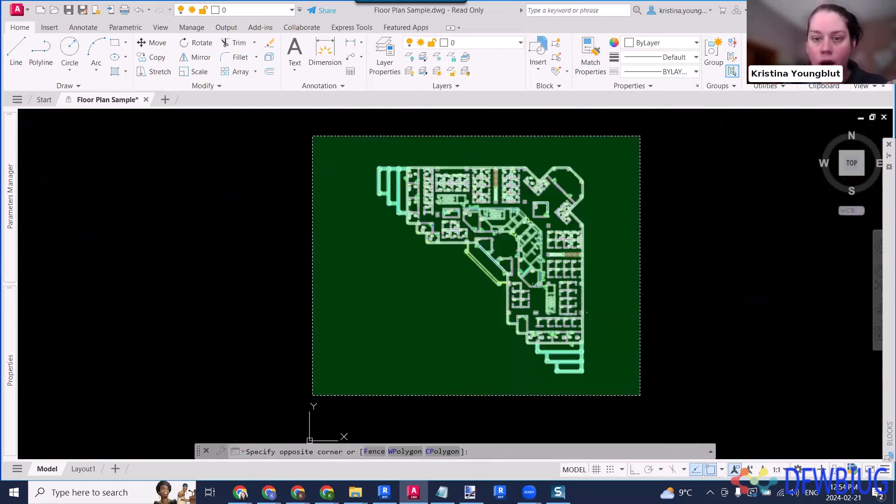
left_click(312, 136)
scroll(499, 162, "up", 6)
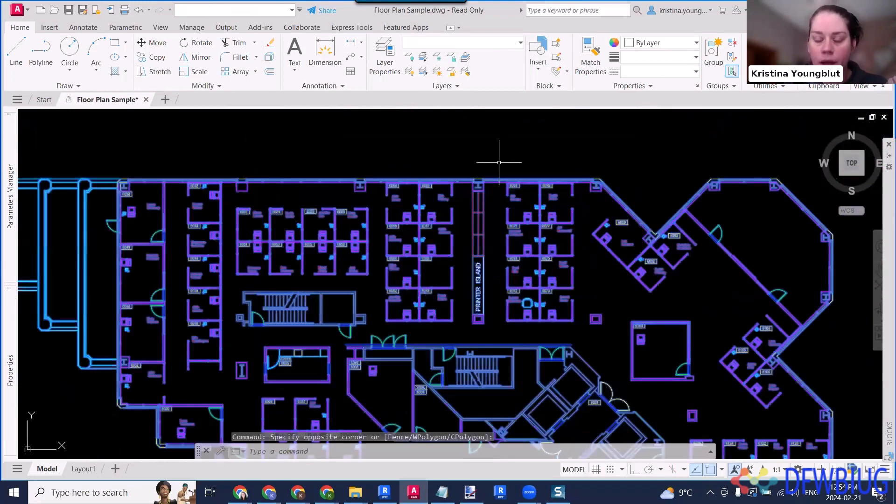
scroll(553, 230, "up", 6)
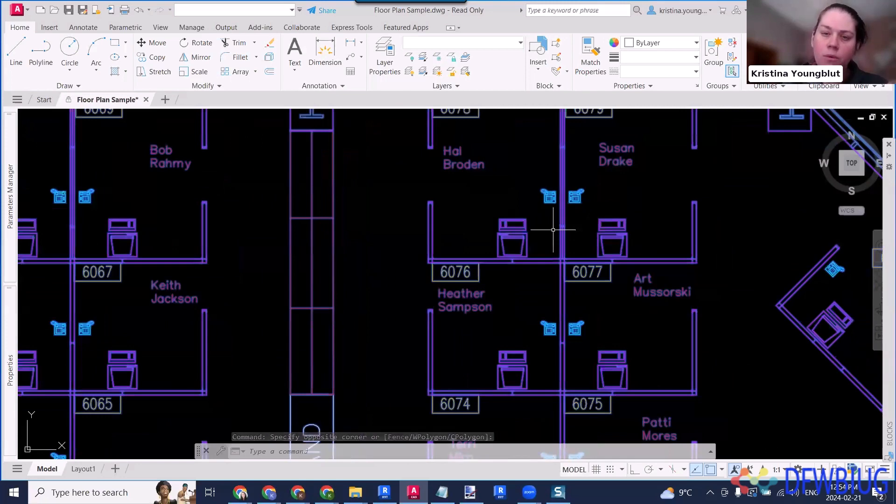
scroll(553, 229, "down", 4)
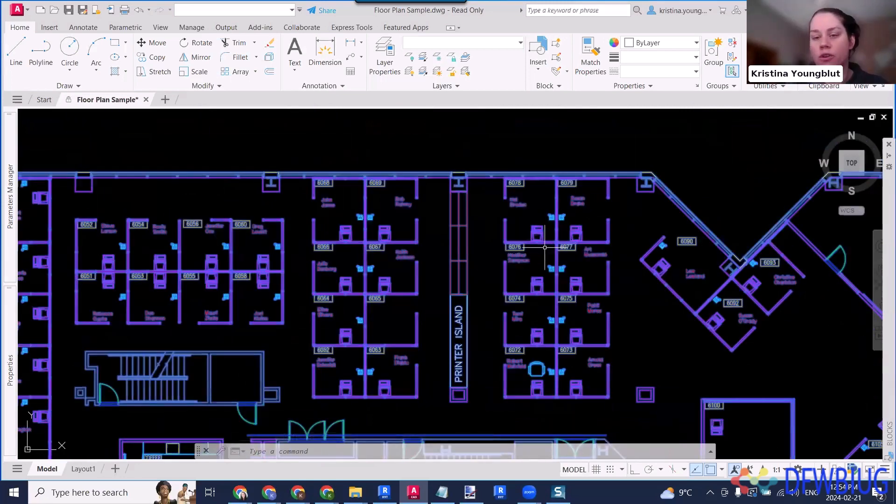
key("Escape")
key("Escape")
scroll(612, 243, "up", 4)
left_click(554, 223)
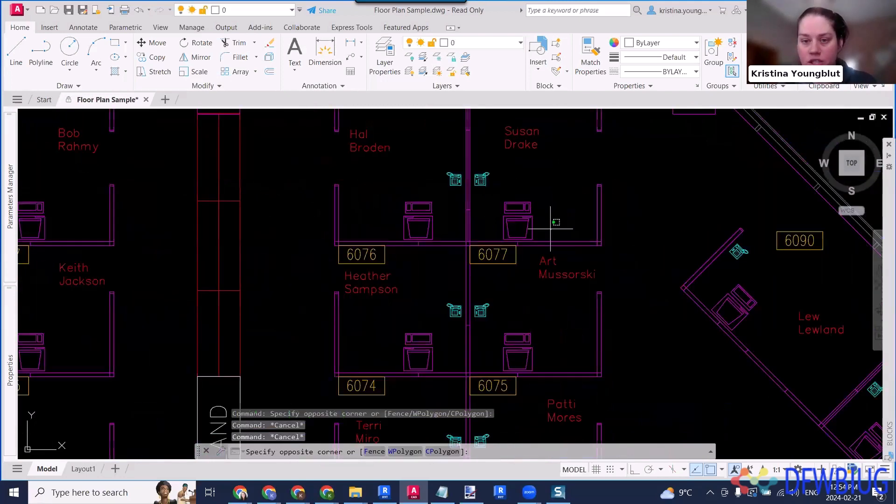
left_click(525, 231)
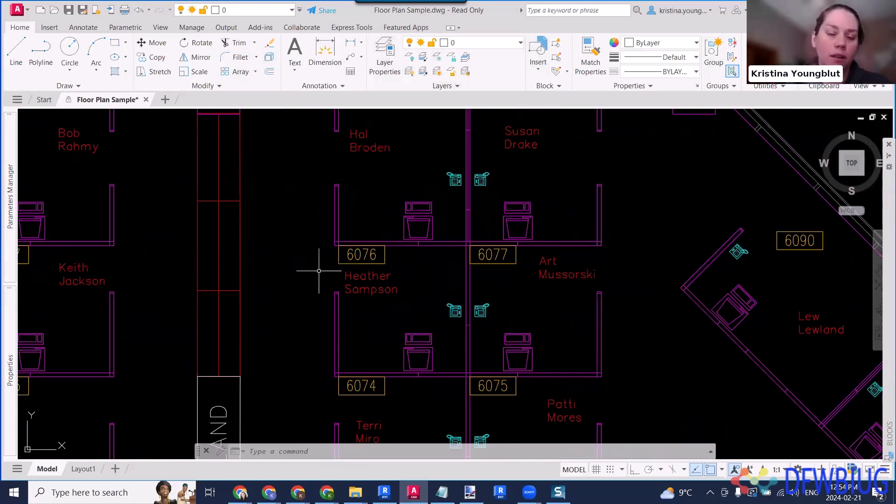
middle_click_drag(477, 268, 537, 279)
scroll(538, 278, "down", 5)
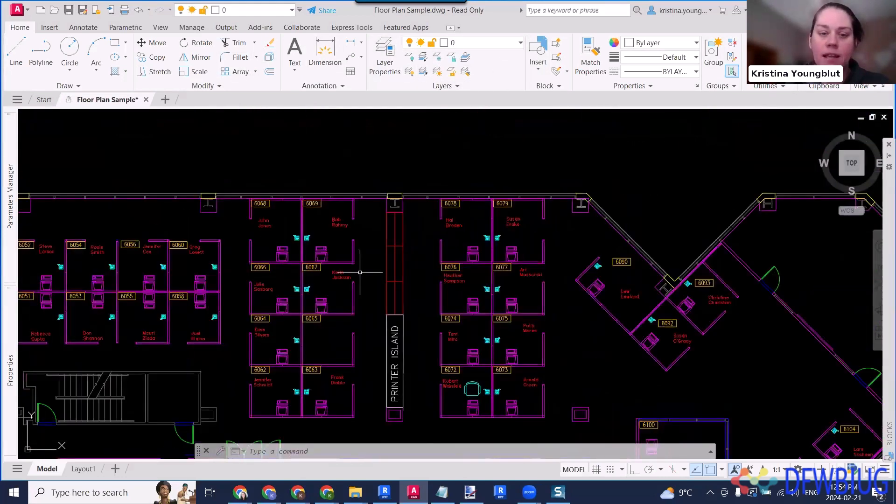
- Try to Quick Select all objects on layer GRID-08 in the entire drawing, appending to the current selection
type("qw")
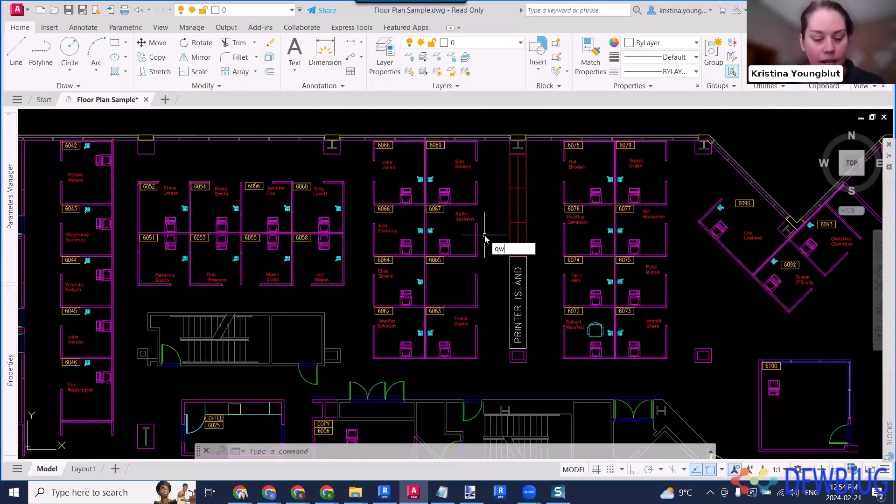
type("elect")
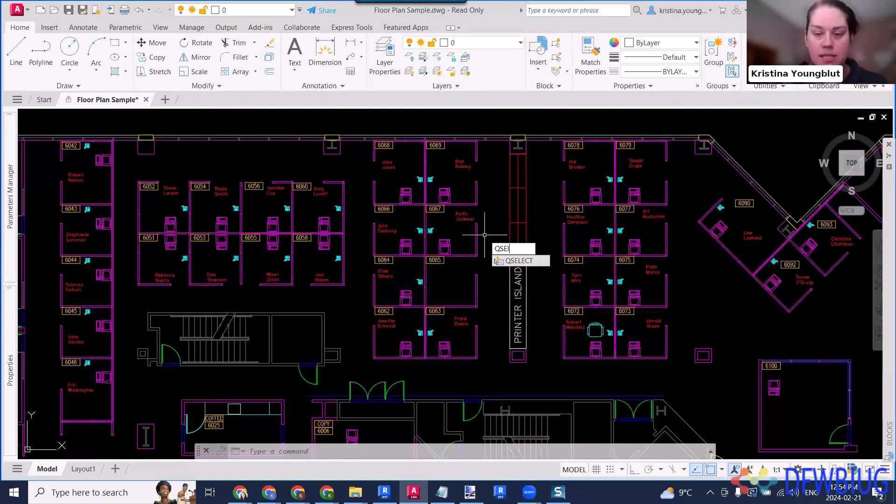
key("Return")
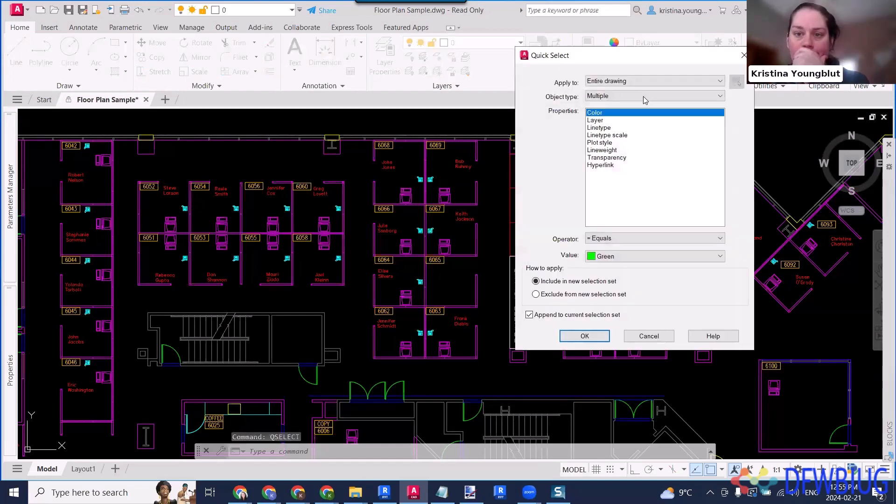
left_click(612, 121)
left_click(618, 255)
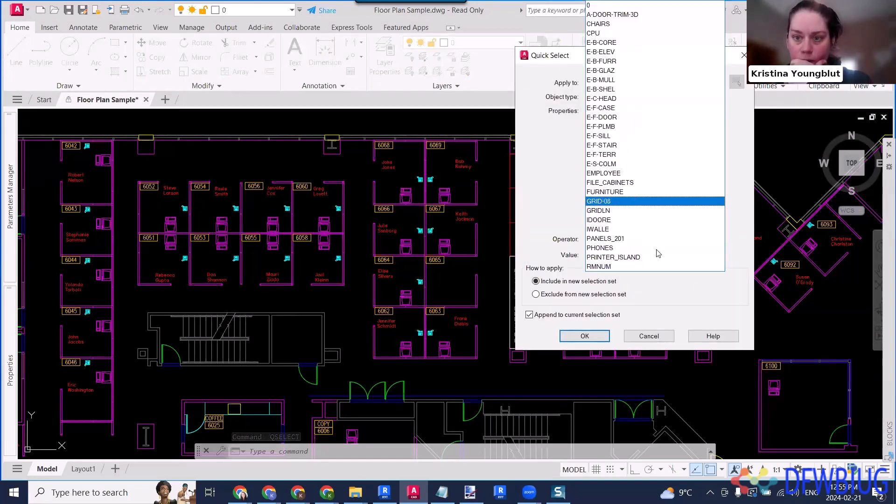
left_click(635, 202)
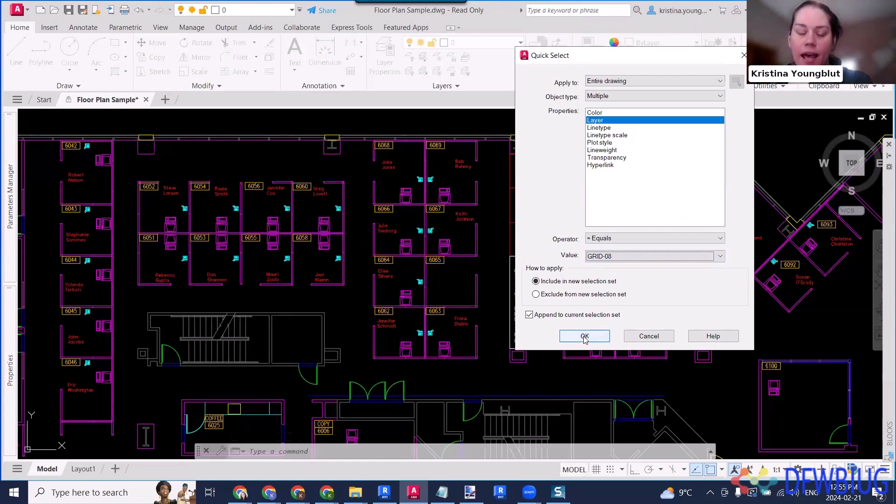
left_click(584, 337)
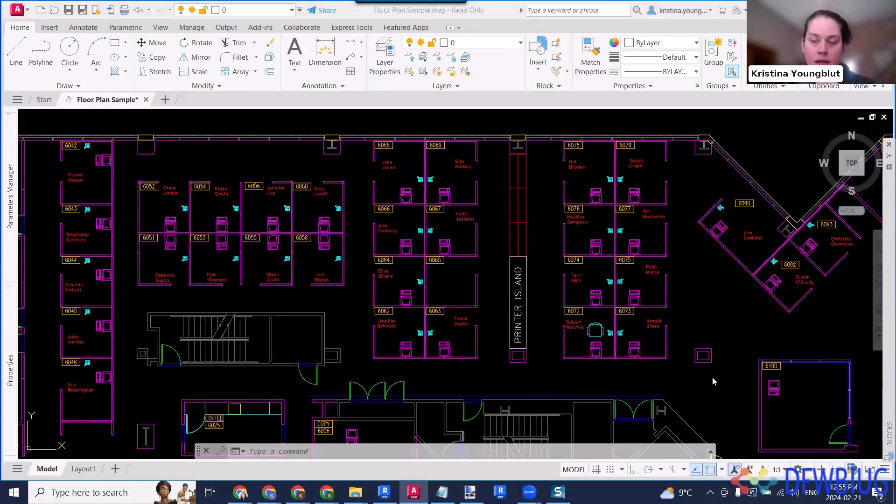
- Select the combined workstation object at 6072, including its chair, computer and phone
mouse_move(752, 322)
middle_mouse_down()
mouse_move(642, 284)
mouse_move(620, 258)
middle_mouse_up()
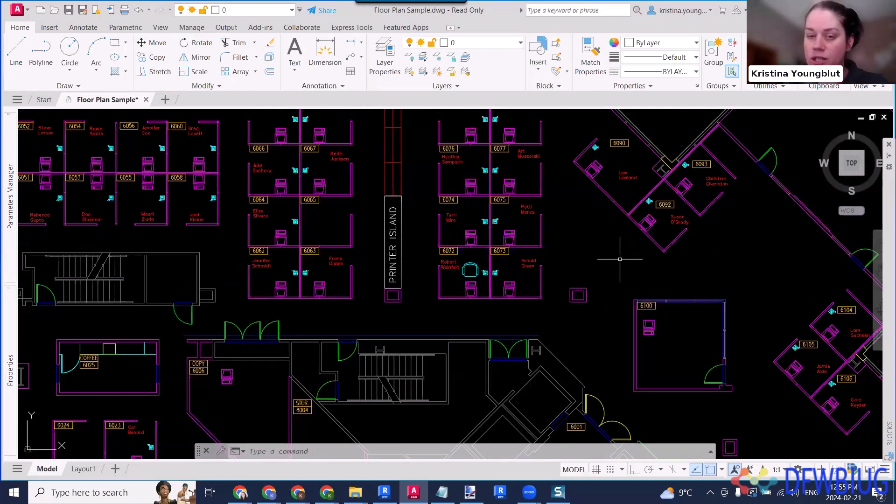
scroll(468, 314, "up", 5)
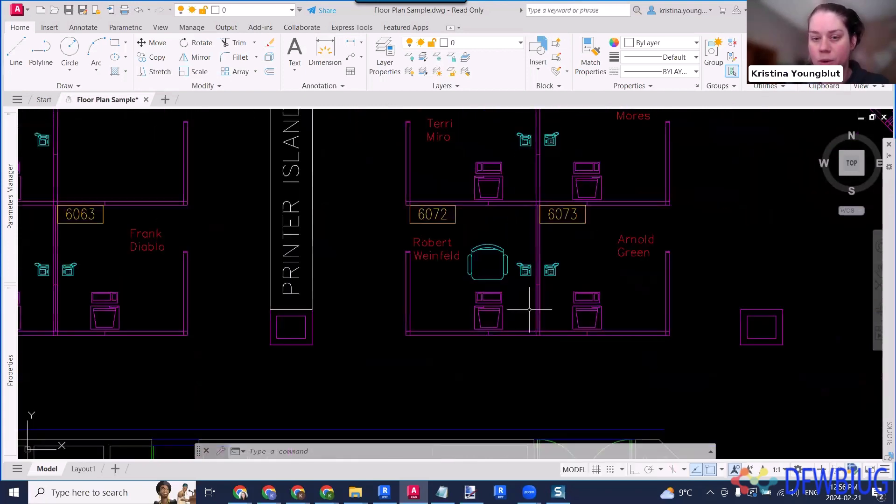
left_click(529, 309)
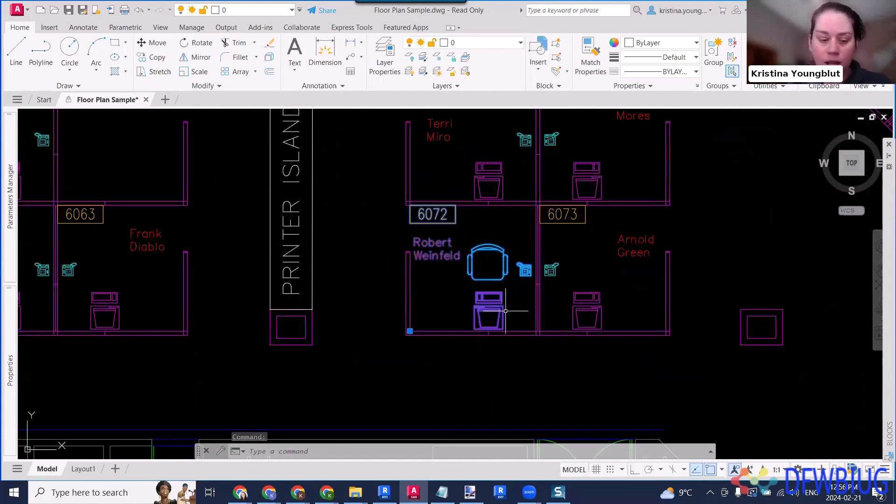
- Quick Select all block references named CHAIR7 in the entire drawing, appending to the current selection, and clear the selection
type("QSELEct")
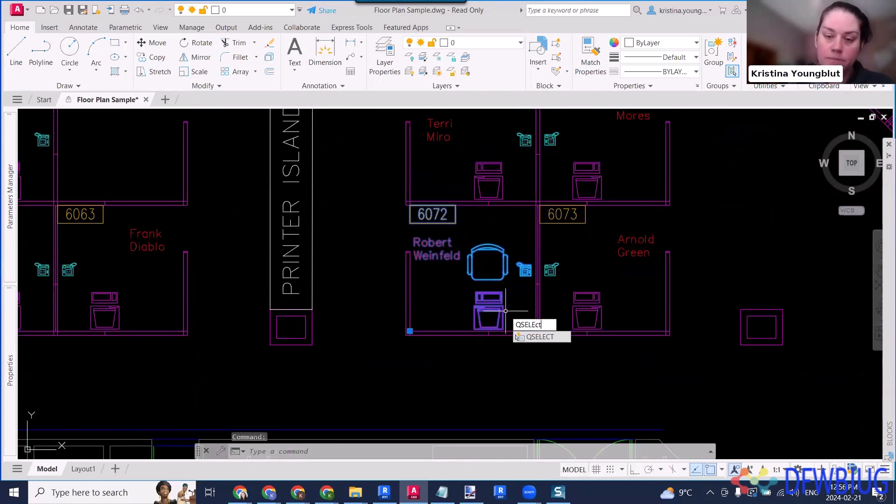
key("Return")
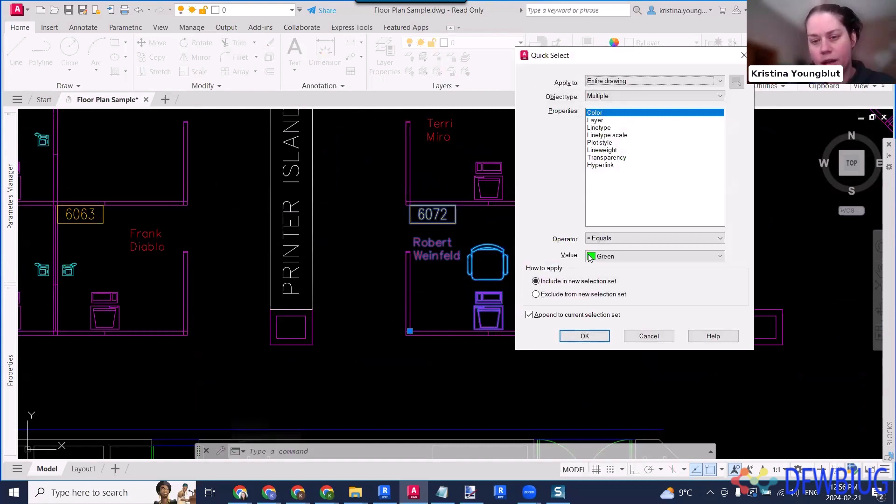
left_click(630, 96)
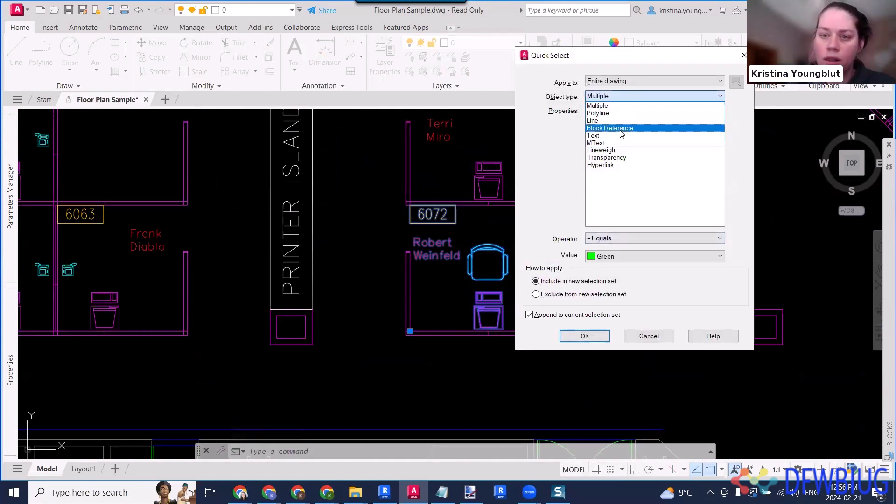
left_click(621, 130)
scroll(624, 194, "down", 2)
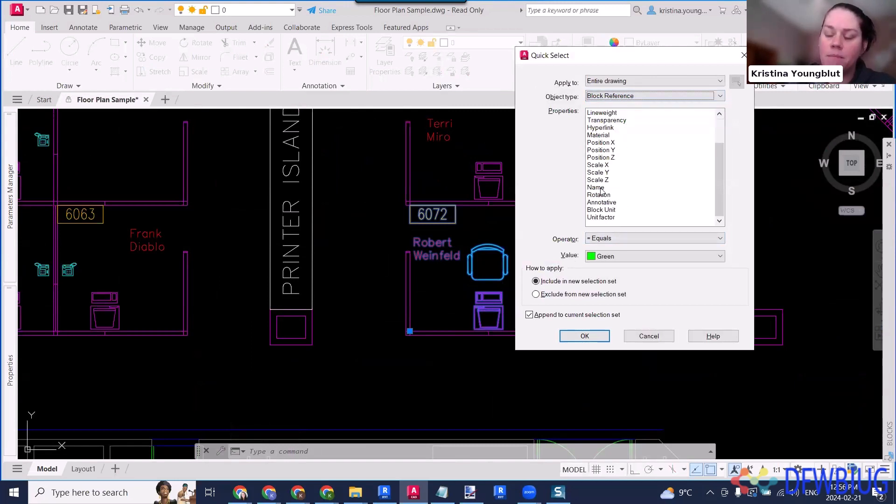
left_click(600, 189)
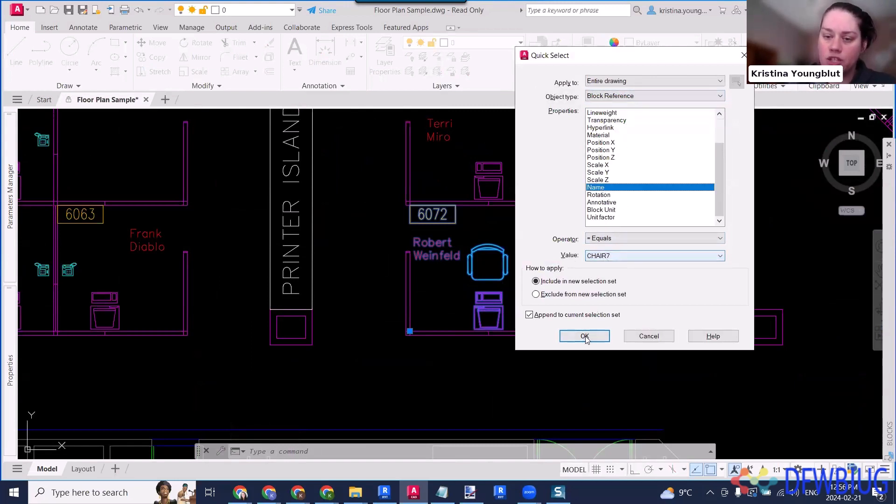
left_click(585, 336)
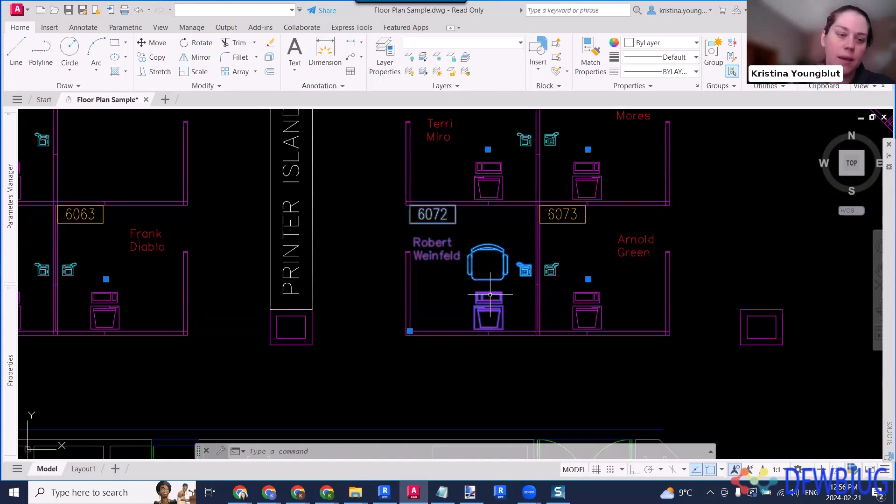
key("Escape")
key("Escape")
key("Escape")
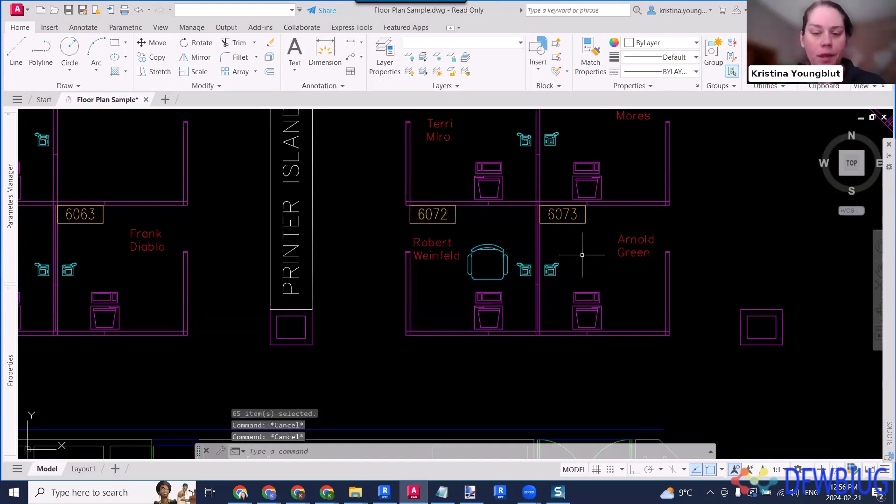
type("QSELECT")
key("Return")
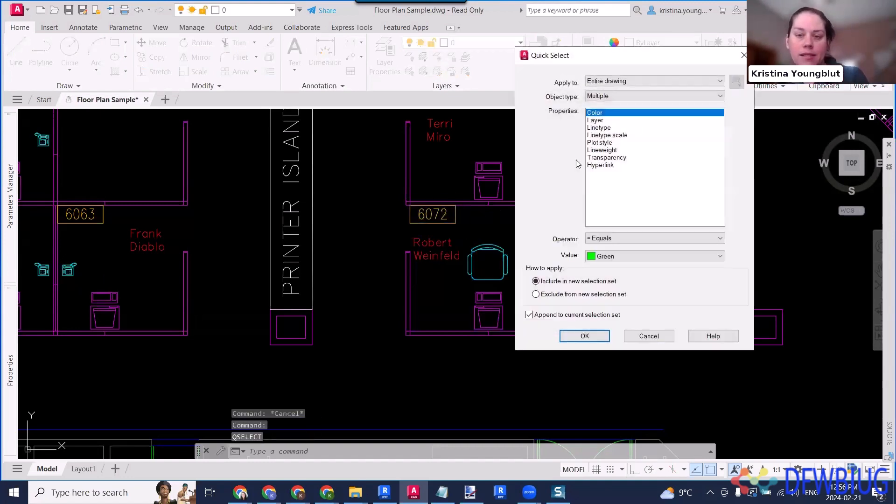
left_click(625, 96)
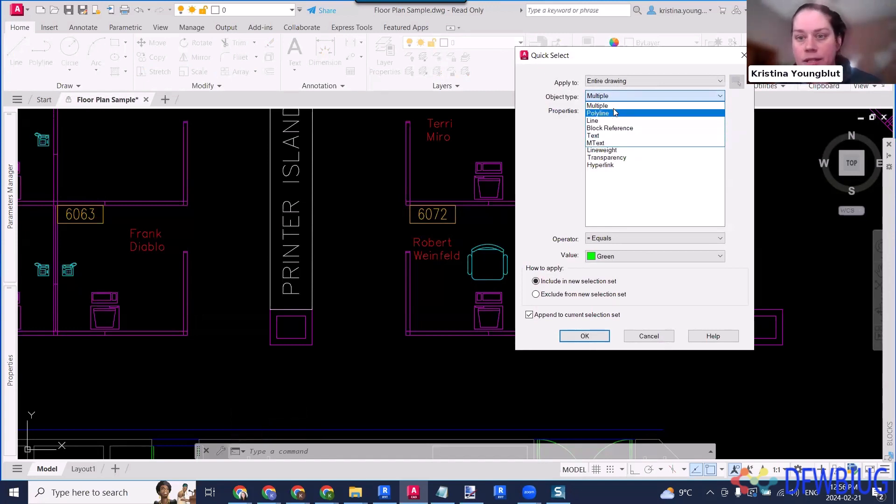
left_click(622, 129)
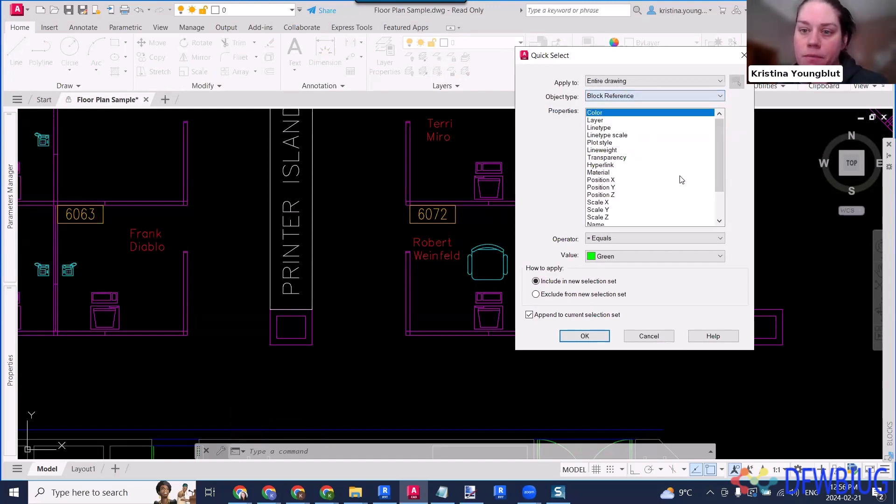
scroll(646, 176, "down", 2)
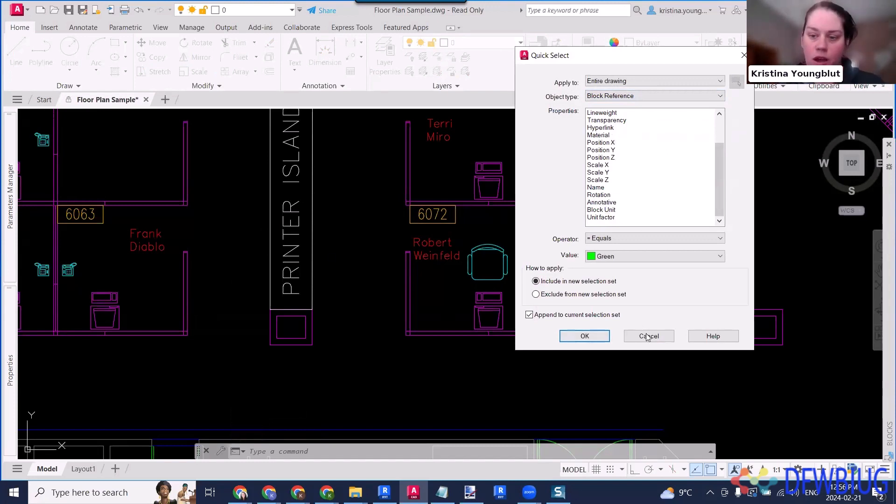
left_click(585, 336)
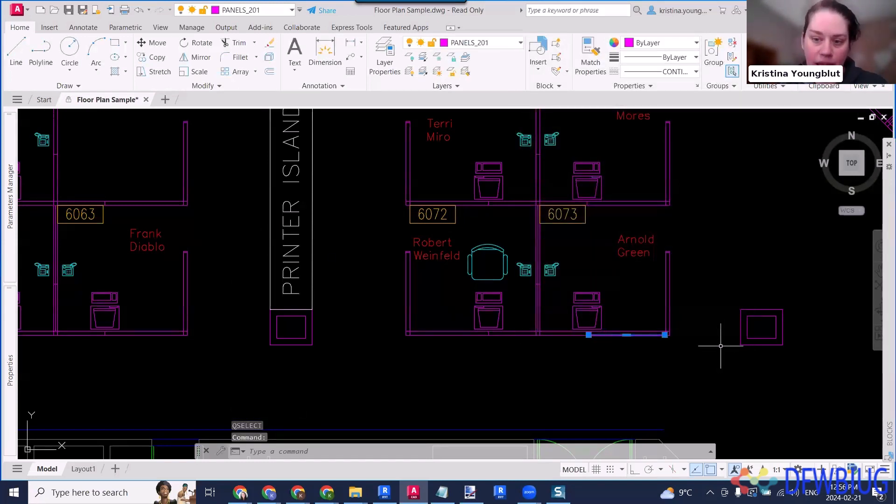
- Add the column outline between workstation 6073 and room 6100 to the selected panel segment, and clear the selection
mouse_move(724, 346)
middle_mouse_down()
mouse_move(664, 332)
mouse_move(566, 352)
middle_mouse_up()
left_click(648, 339)
left_click(672, 340)
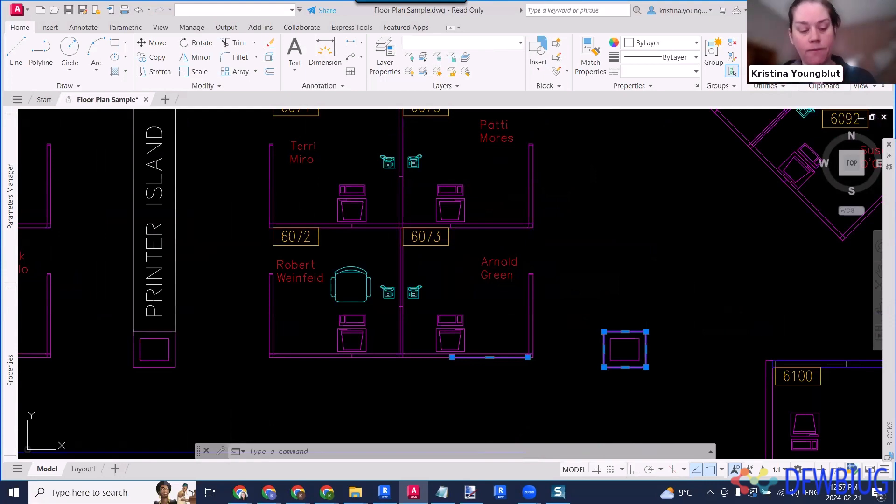
key("Escape")
key("Escape")
- Quick Select all Line objects on layer IWALLE in the entire drawing, appending to the current selection set
key("Return")
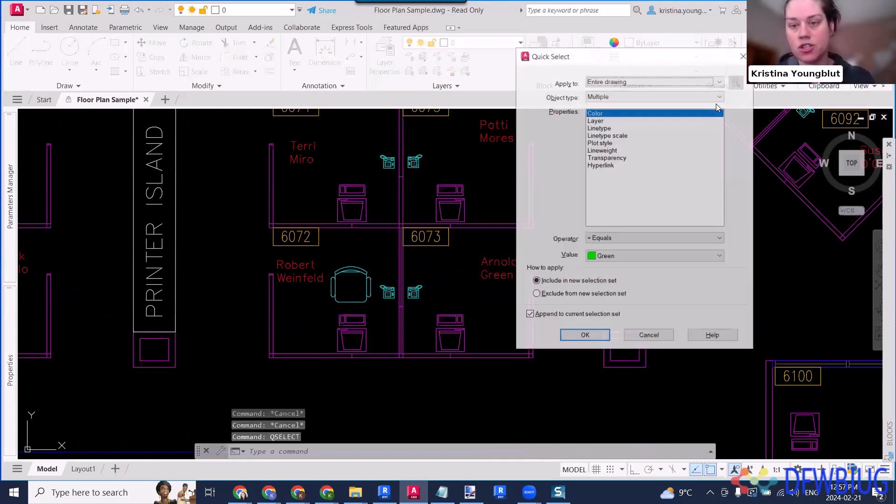
left_click(603, 95)
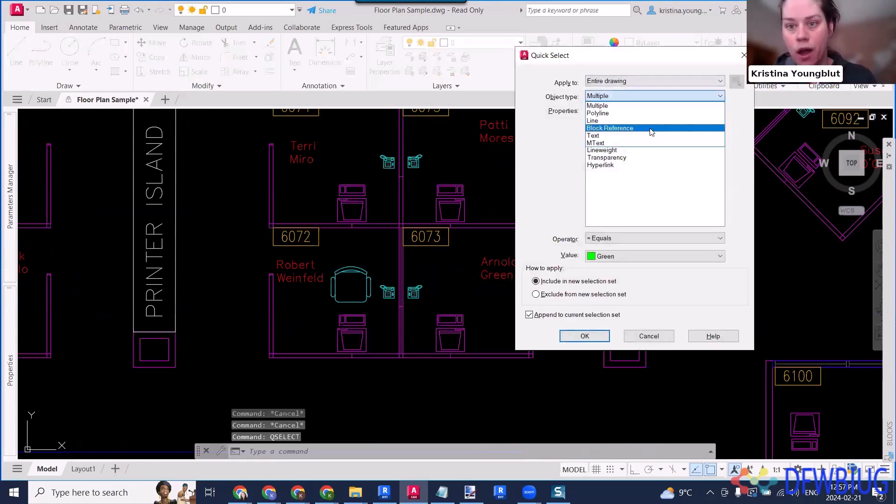
left_click(606, 121)
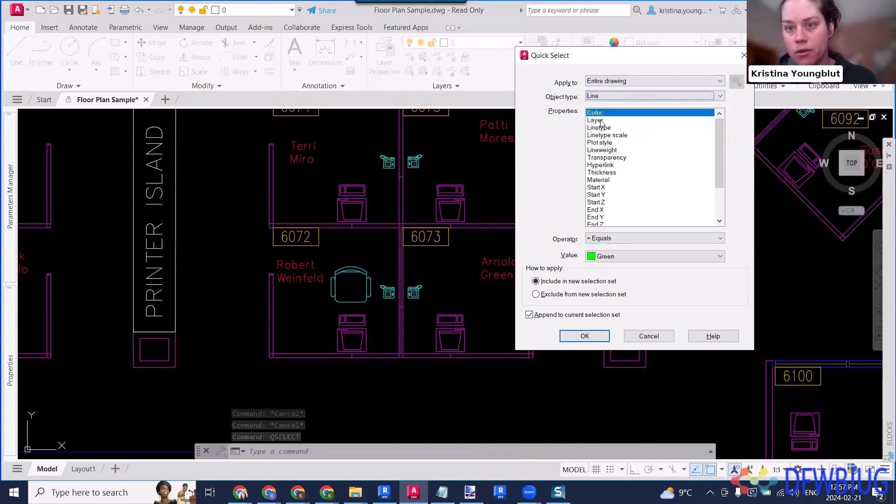
left_click(595, 120)
left_click(653, 256)
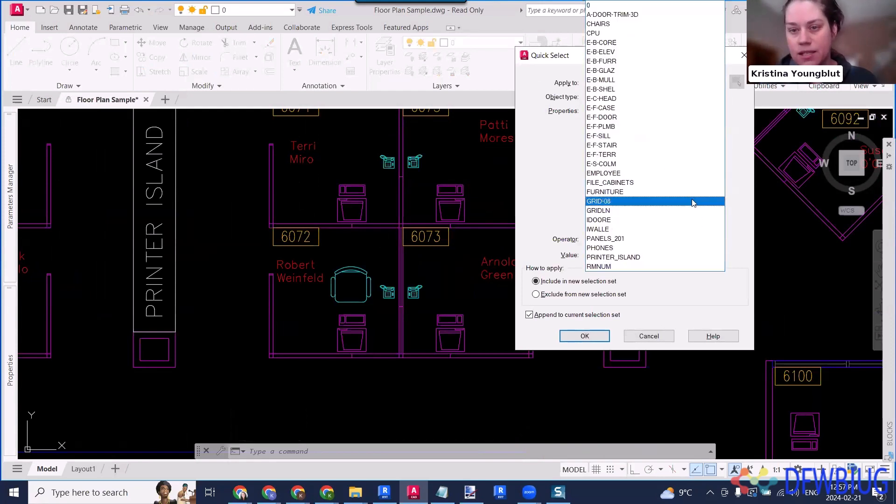
left_click(638, 229)
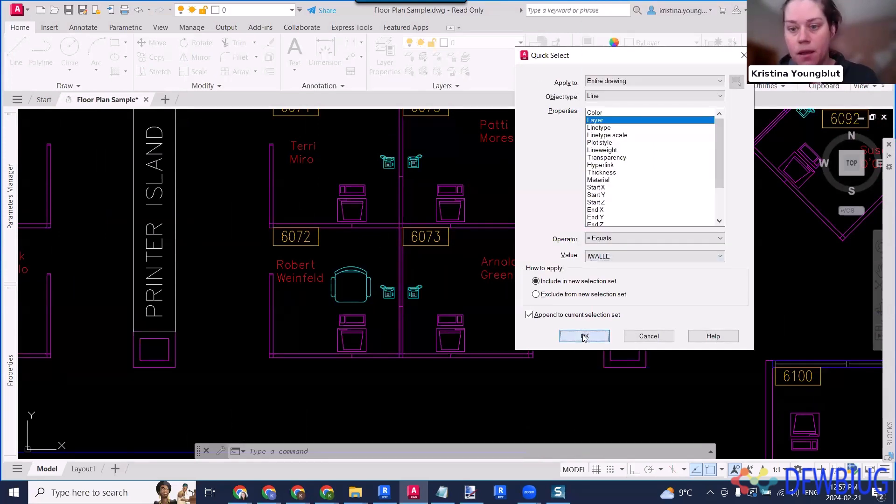
left_click(584, 336)
- Isolate the selected IWALLE lines around room 6001 in the building core
scroll(575, 303, "down", 5)
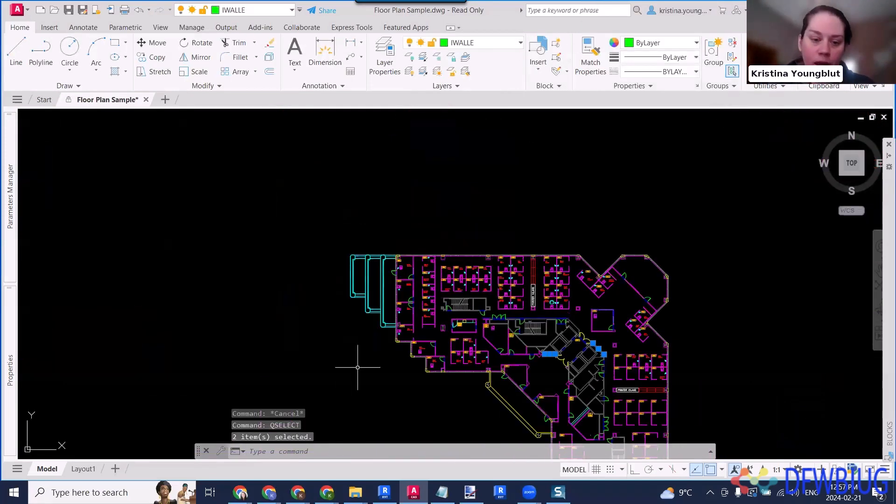
middle_click_drag(400, 348, 378, 301)
scroll(423, 279, "up", 10)
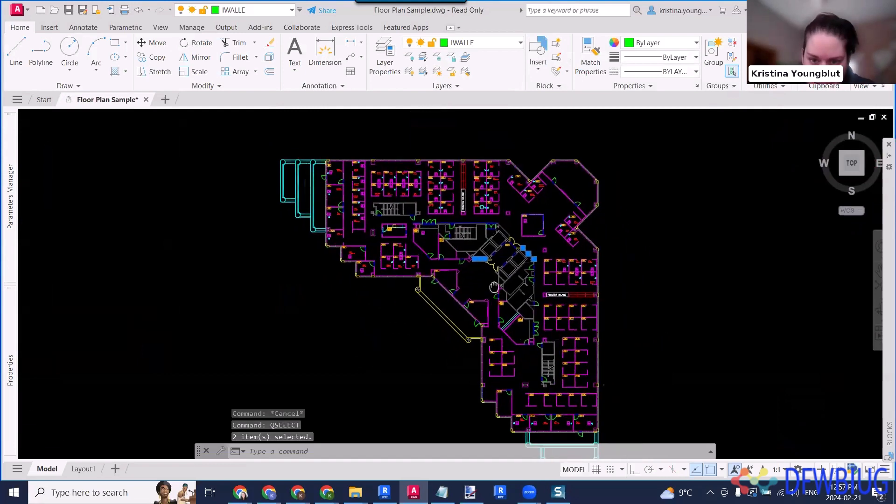
scroll(424, 279, "down", 5)
scroll(485, 173, "up", 8)
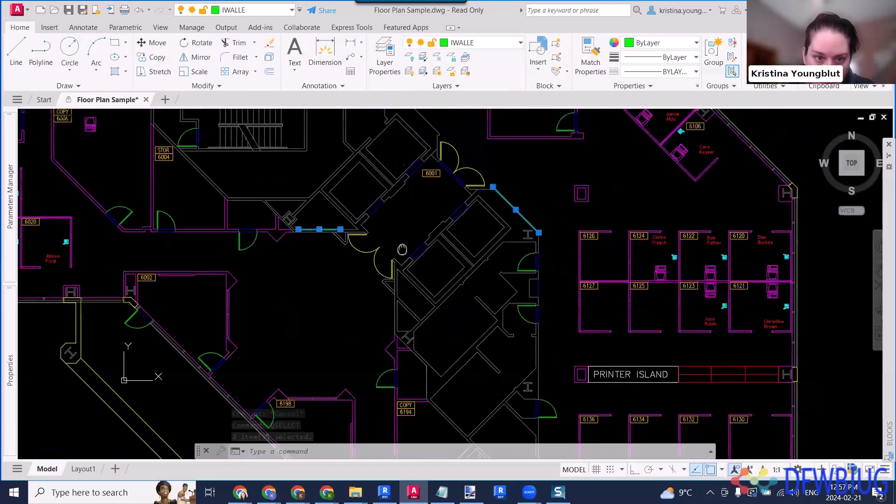
right_click(492, 162)
mouse_move(578, 214)
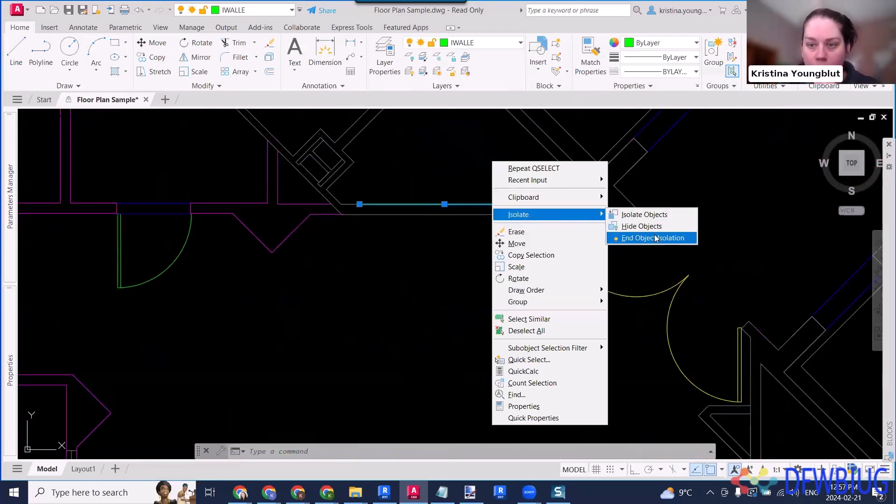
left_click(661, 211)
- Select both isolated lines with crossing windows and undo the object isolation
scroll(498, 219, "down", 8)
left_click(501, 242)
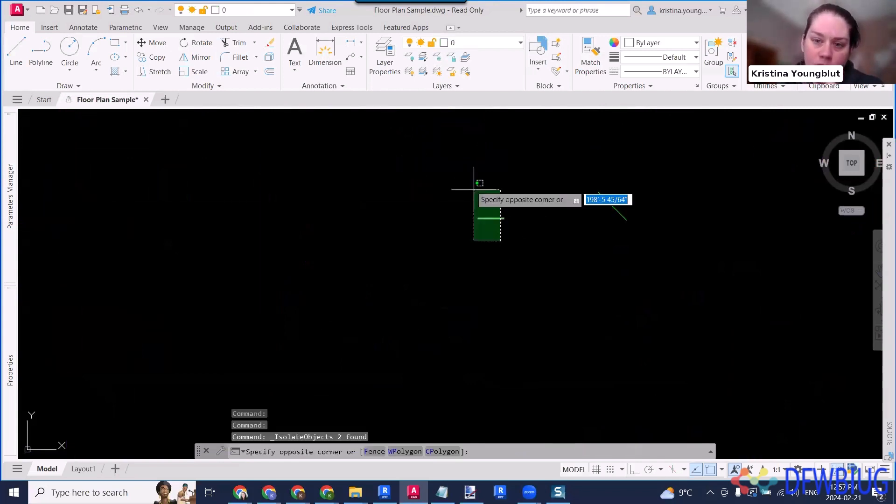
left_click(467, 181)
left_click(636, 236)
left_click(593, 188)
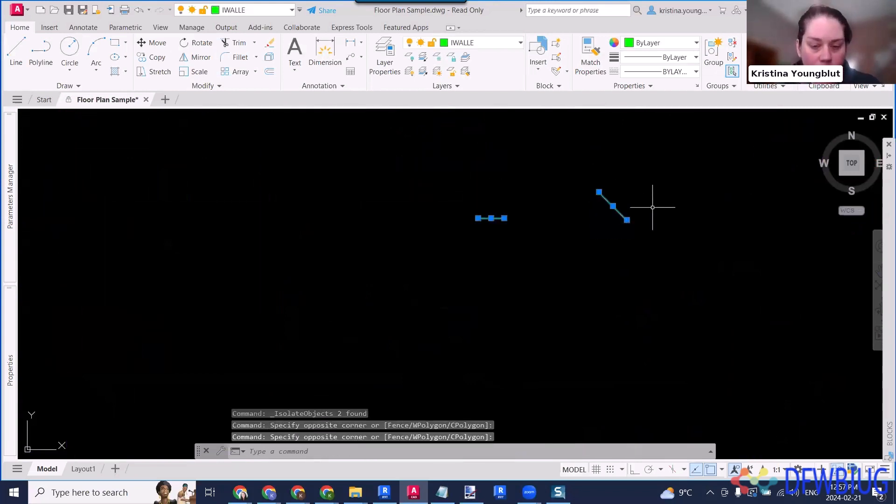
key("ctrl+z")
key("ctrl+z")
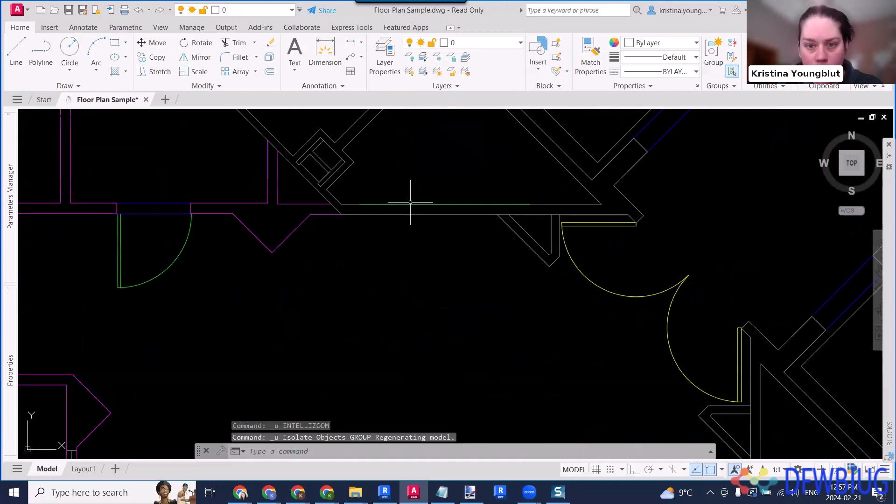
- Erase the two IWALLE lines around room 6001: the horizontal one by the double doors and the diagonal one on the outer core wall
left_click(410, 202)
key("Delete")
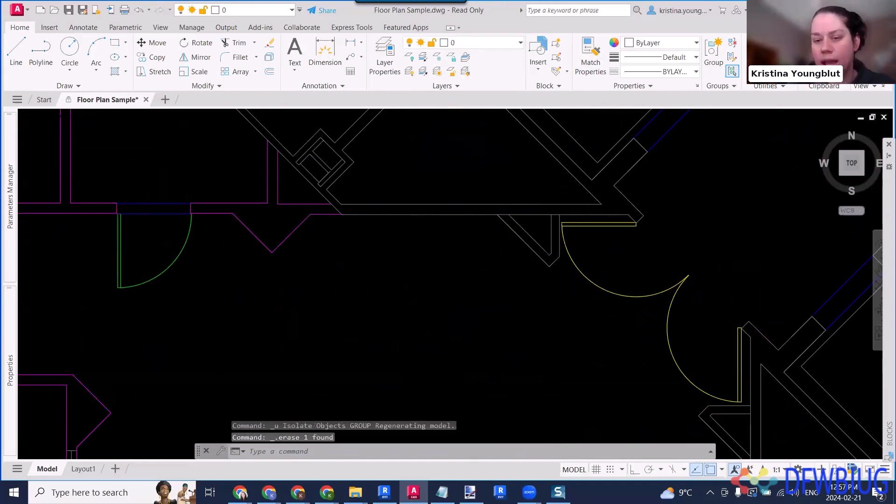
scroll(676, 237, "down", 5)
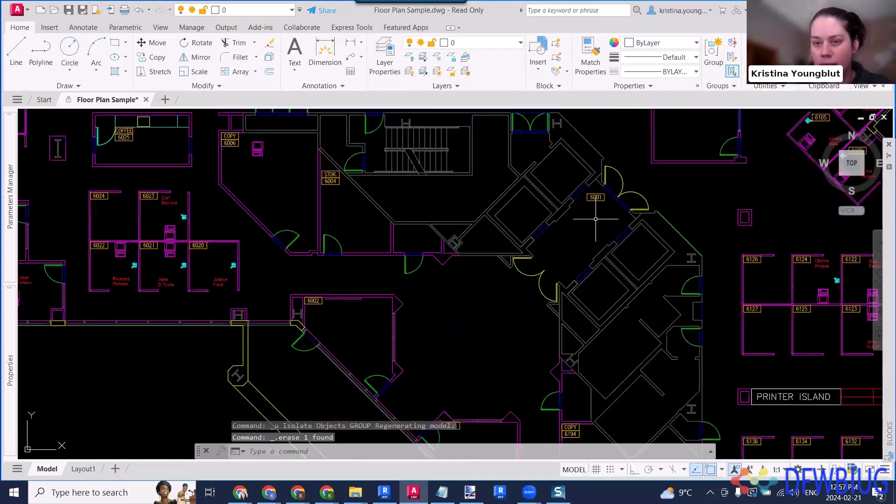
left_click(676, 235)
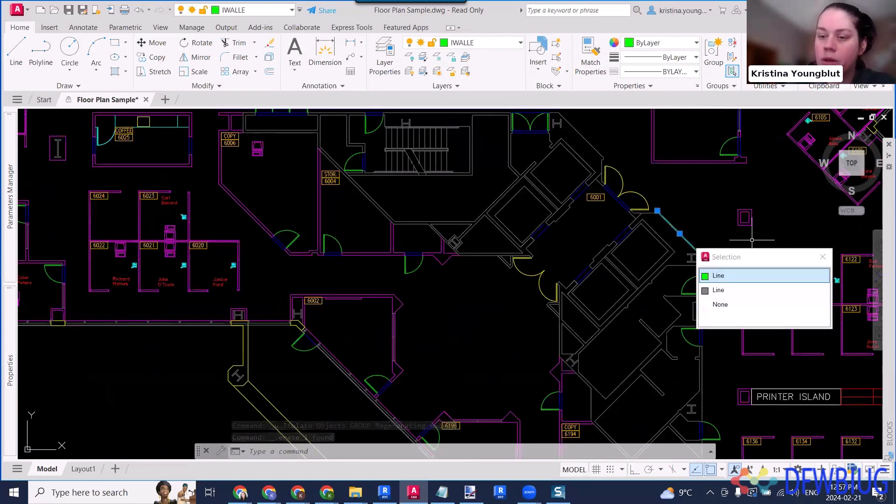
left_click(732, 274)
key("Delete")
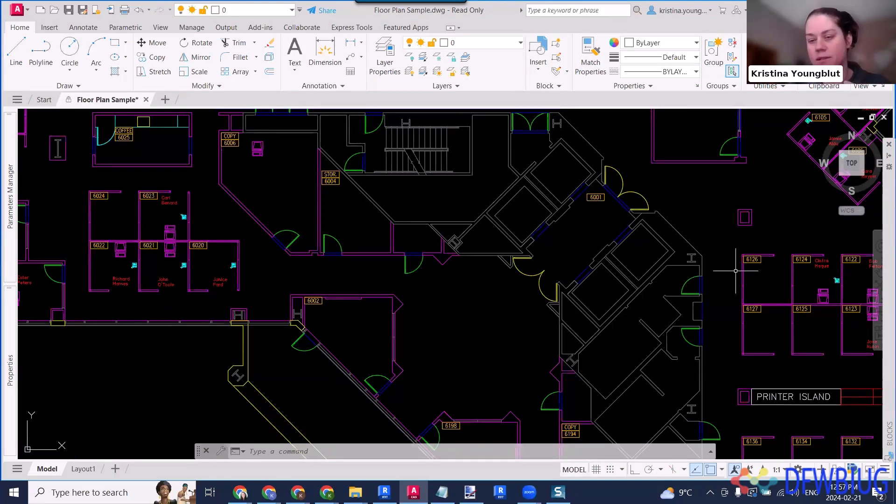
- Purge all unused items from the drawing, confirming the removal of layer IWALLE
type("purge")
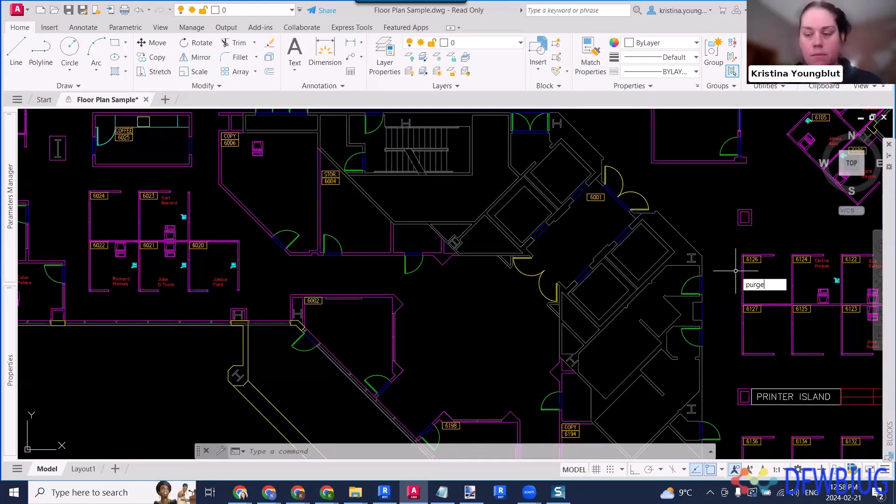
key("Return")
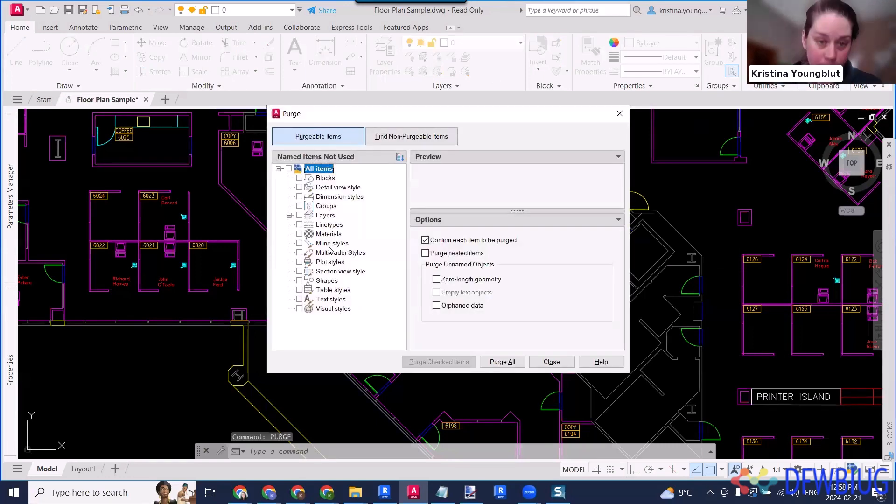
left_click(498, 357)
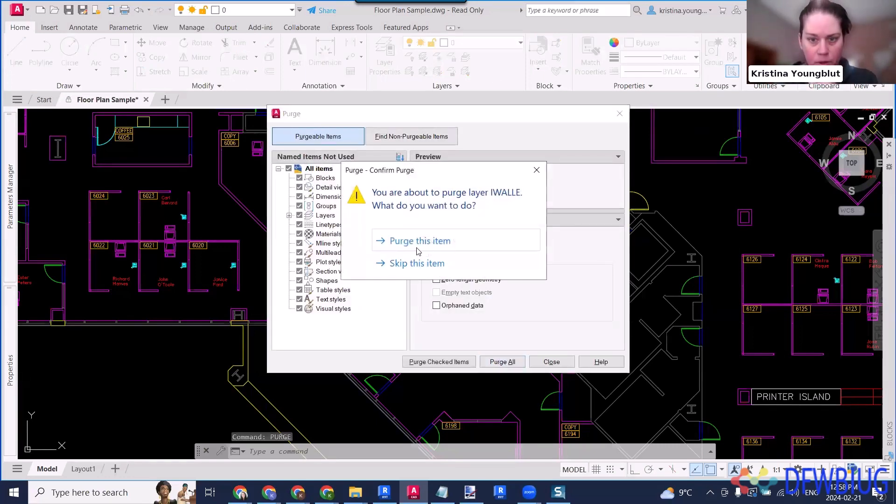
key("Return")
left_click(551, 361)
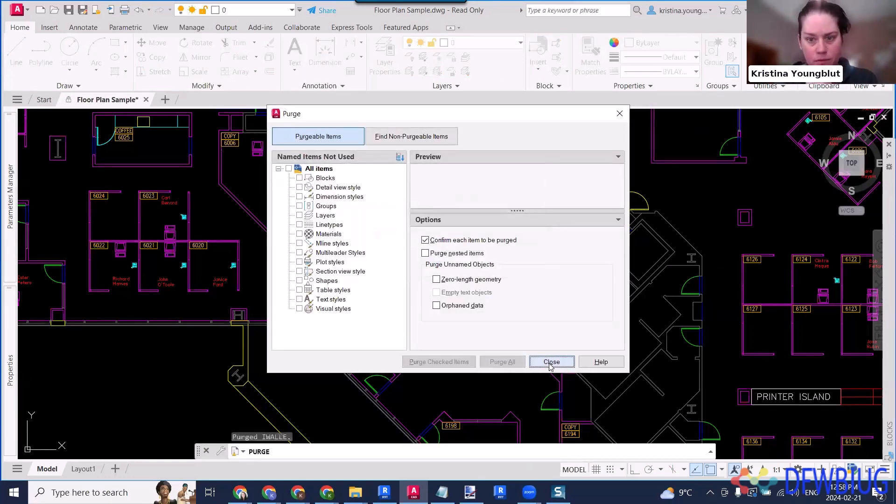
scroll(544, 259, "down", 5)
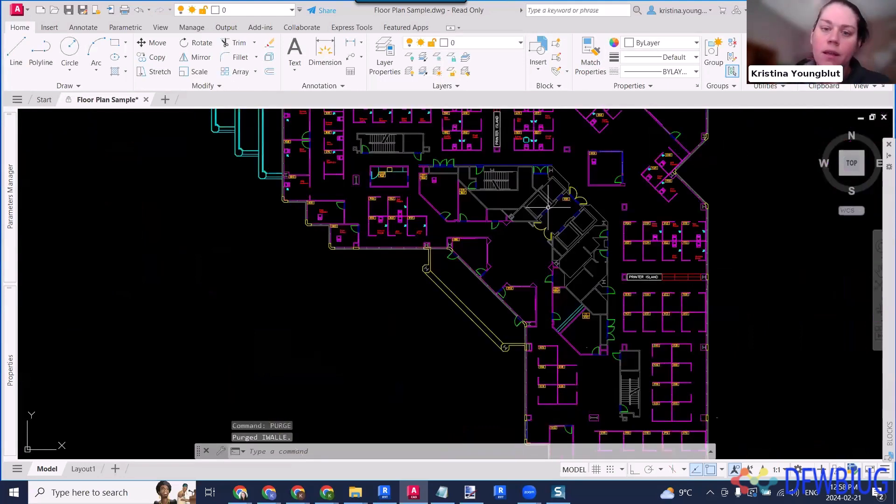
scroll(489, 231, "up", 3)
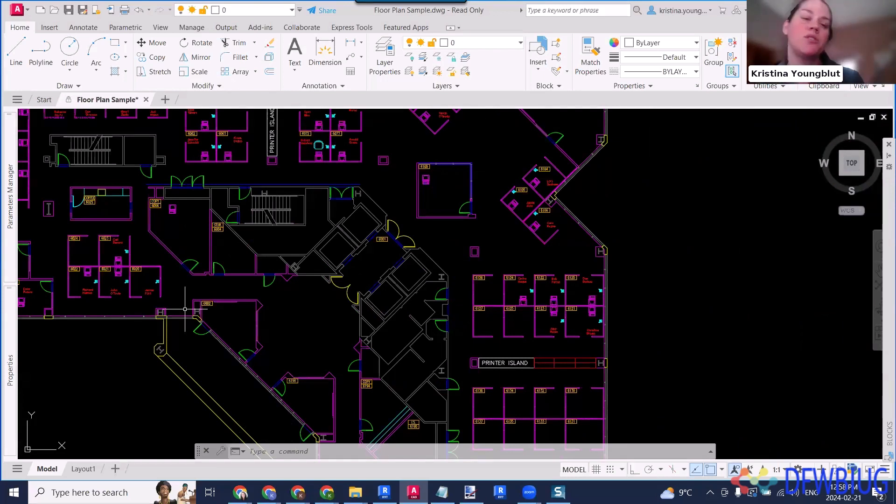
left_click(254, 10)
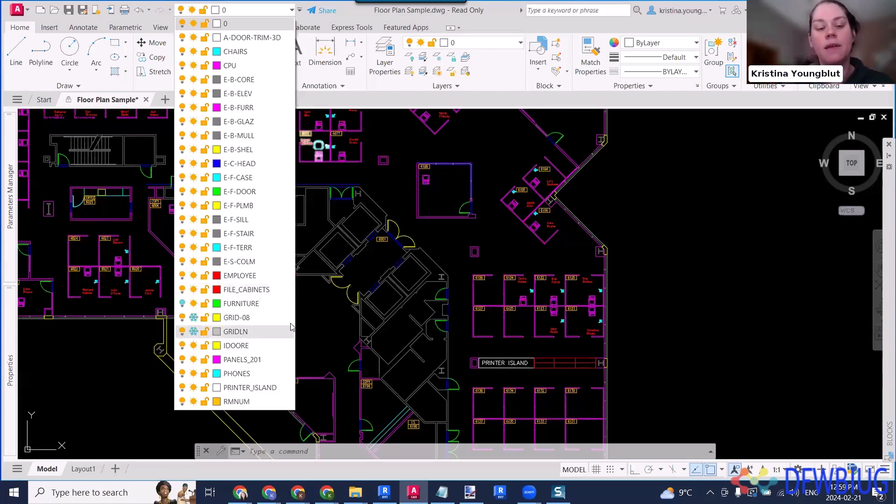
left_click(702, 232)
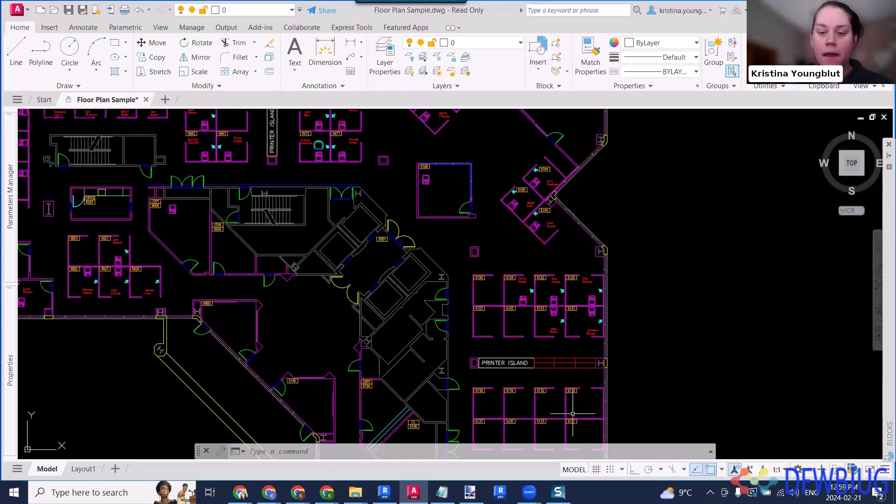
left_click(542, 451)
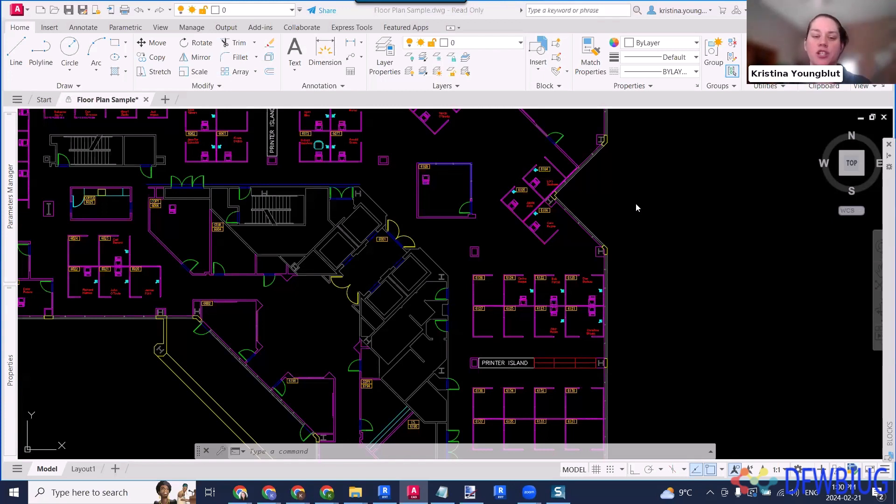
left_click(714, 245)
key("Escape")
- Quick Select all block references in the entire drawing whose name equals CHAIR7, appending to the current selection set
type("qs")
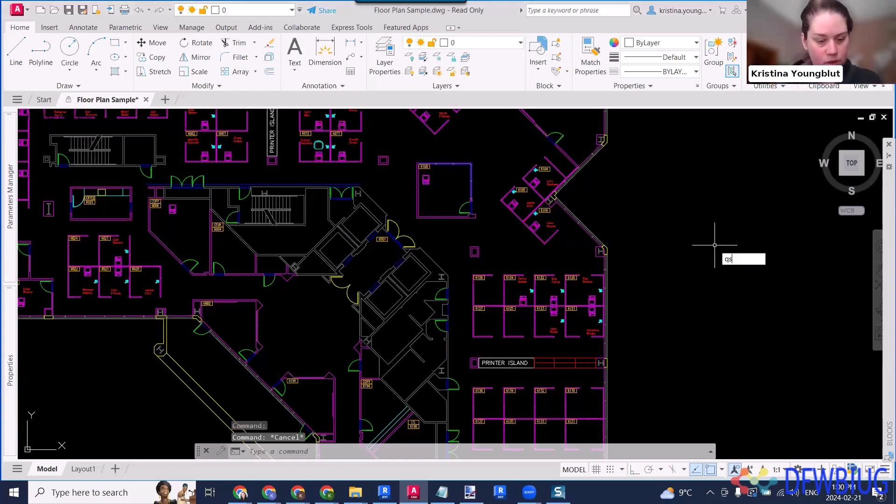
key("Return")
left_click(616, 96)
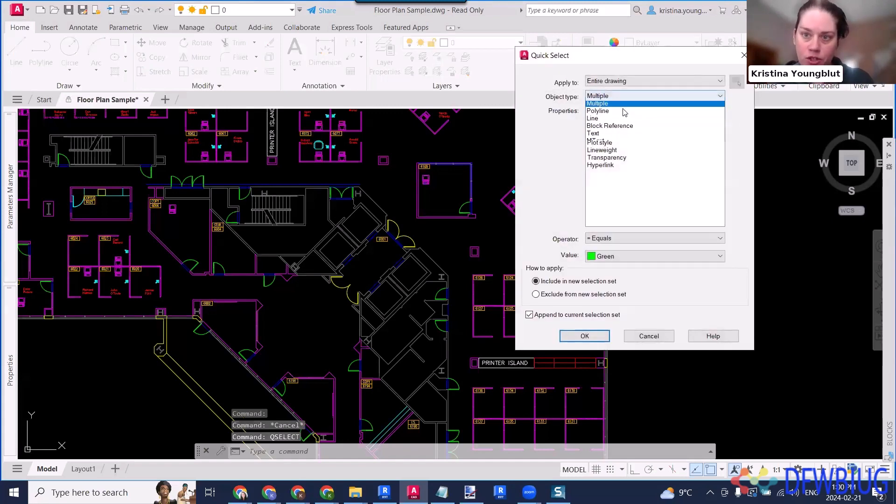
left_click(625, 126)
scroll(599, 197, "down", 2)
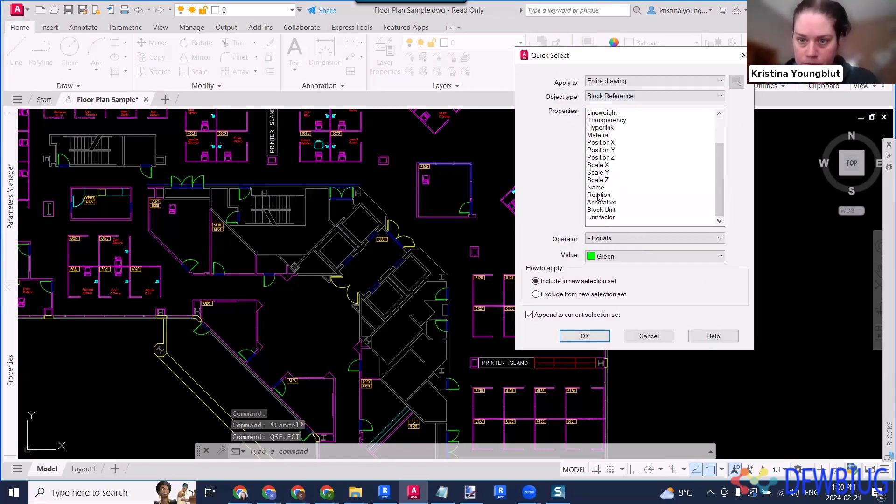
left_click(597, 187)
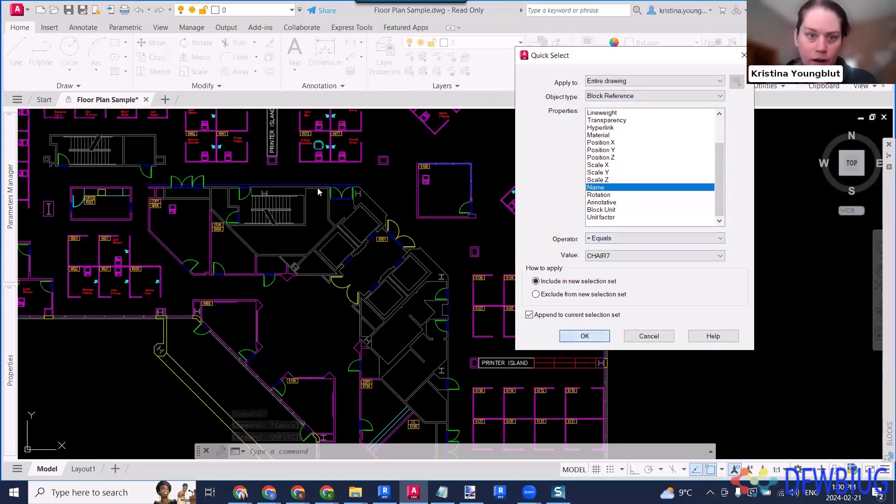
key("Return")
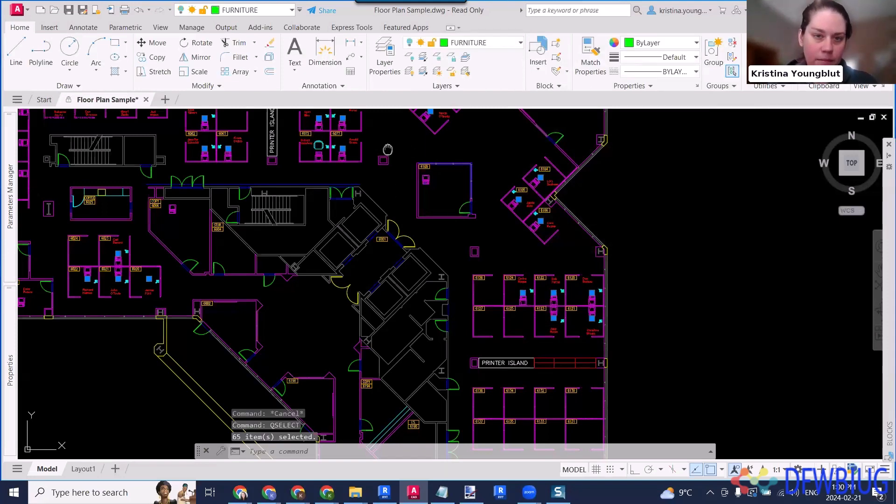
- Turn on the FURNITURE layer and inspect the selected chairs at workstations 6072 to 6075
middle_click_drag(388, 149, 420, 205)
left_click(186, 10)
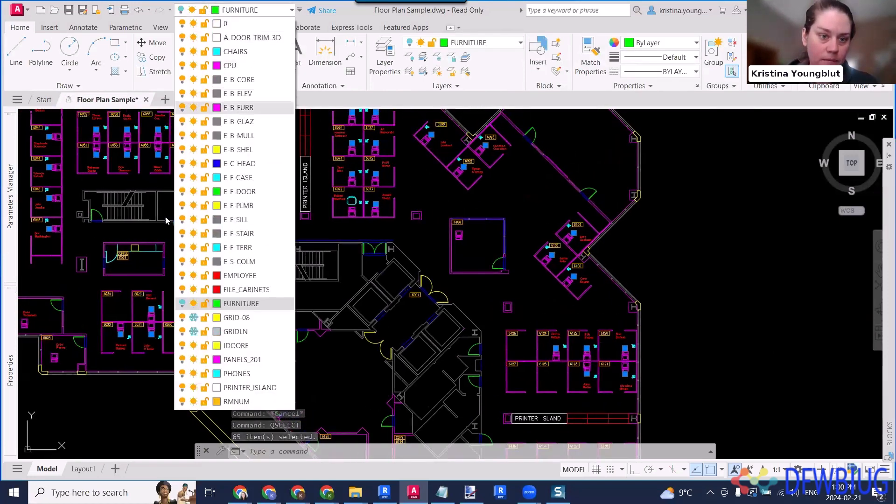
left_click(182, 304)
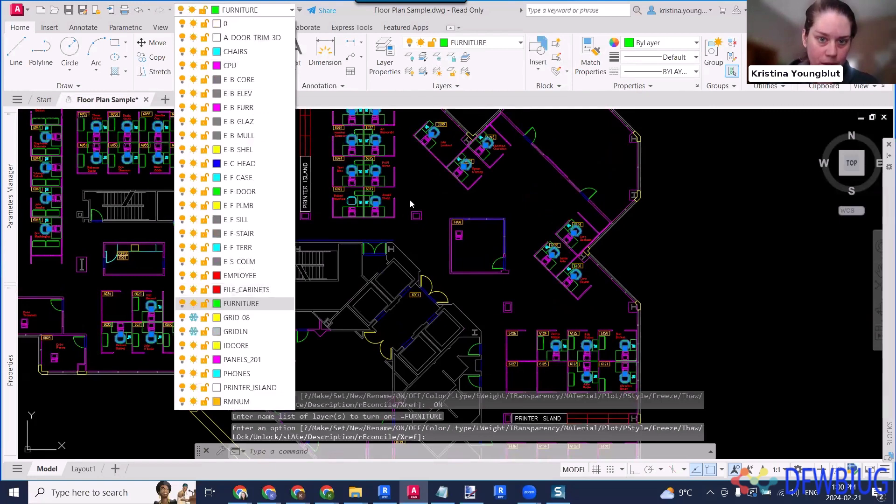
left_click(410, 200)
scroll(373, 180, "up", 3)
middle_click_drag(363, 151, 395, 267)
scroll(393, 254, "down", 1)
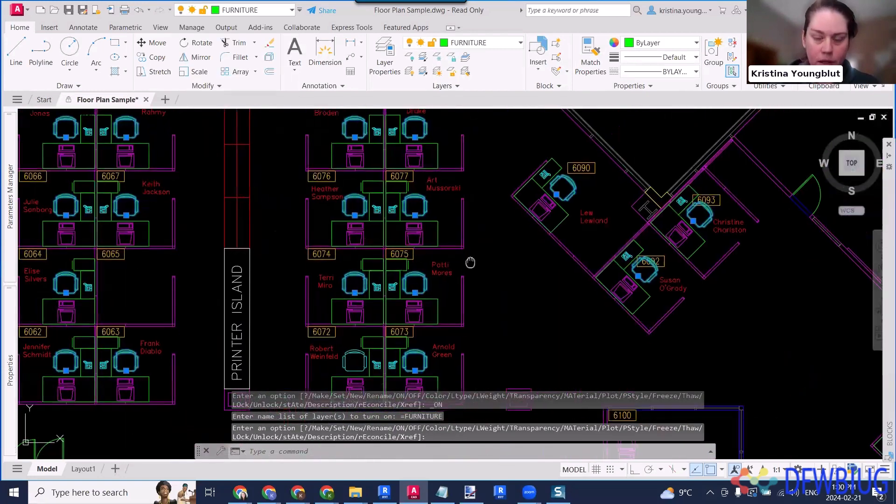
middle_click_drag(470, 263, 434, 168)
scroll(427, 201, "up", 2)
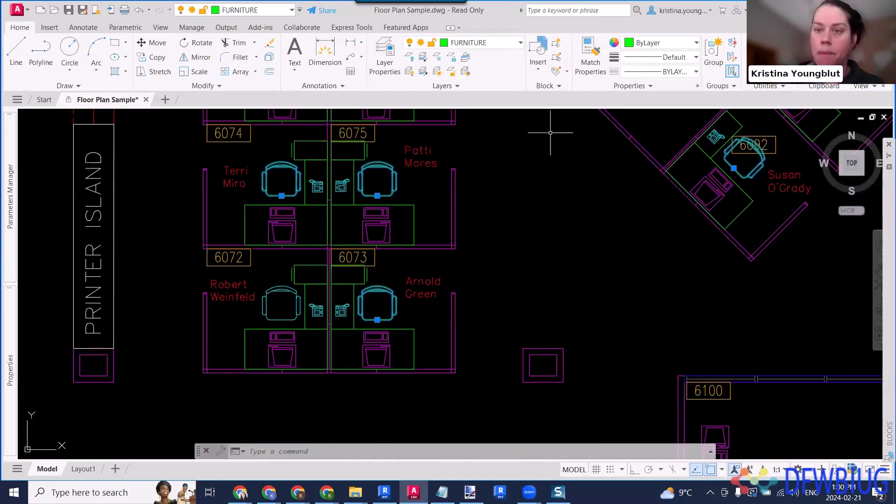
left_click(667, 47)
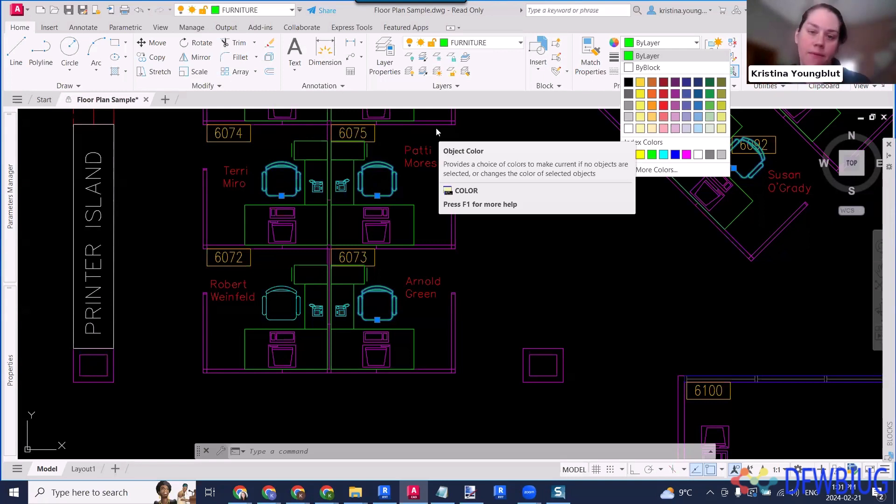
left_click(557, 262)
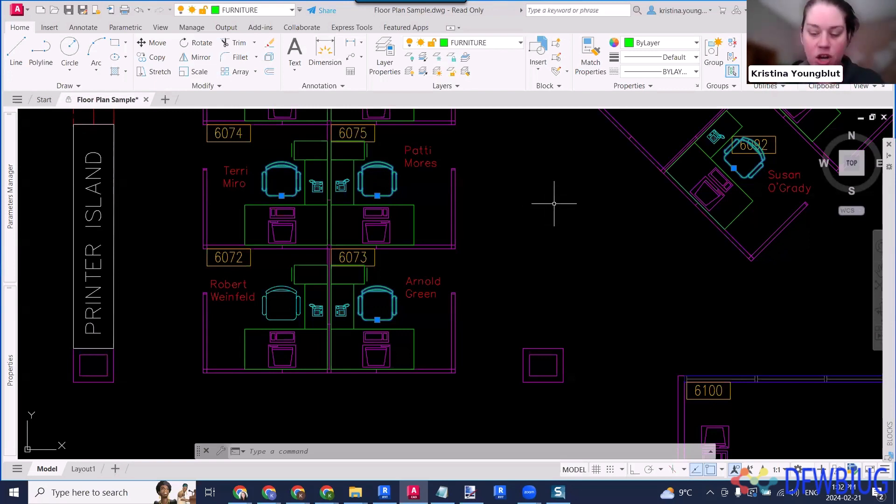
type("-la")
key("Return")
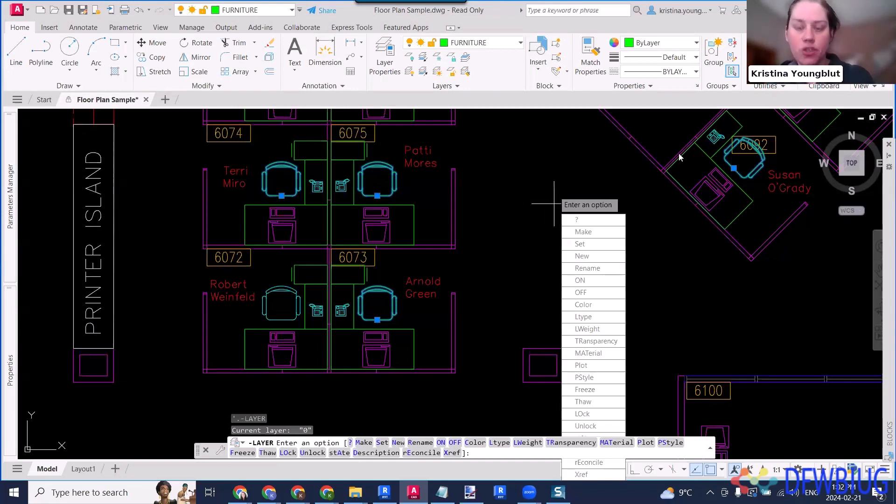
key("Escape")
key("Escape")
- Repeat the Quick Select for block references named CHAIR7, check the chairs near workstation 6073, and clear the selection
type("qselect")
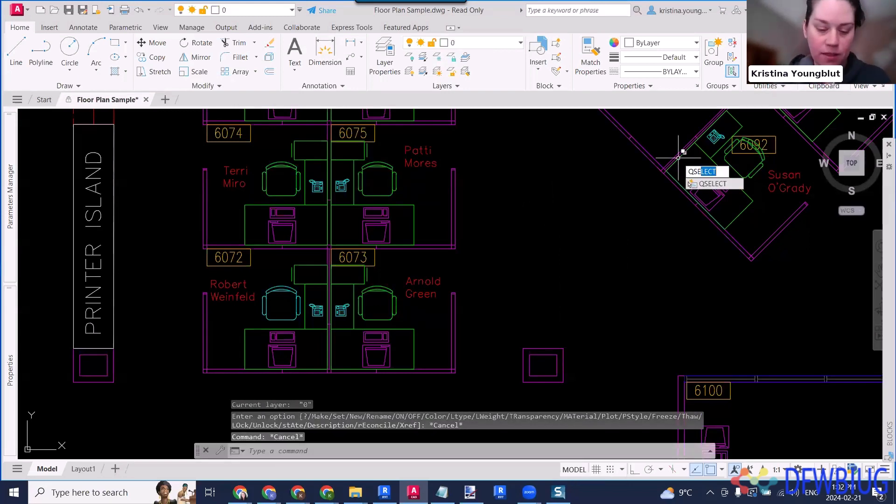
key("Return")
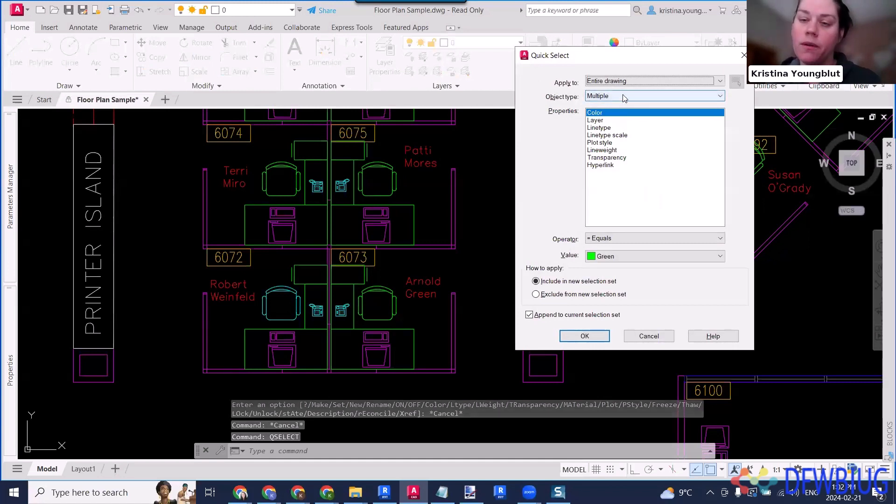
left_click(611, 96)
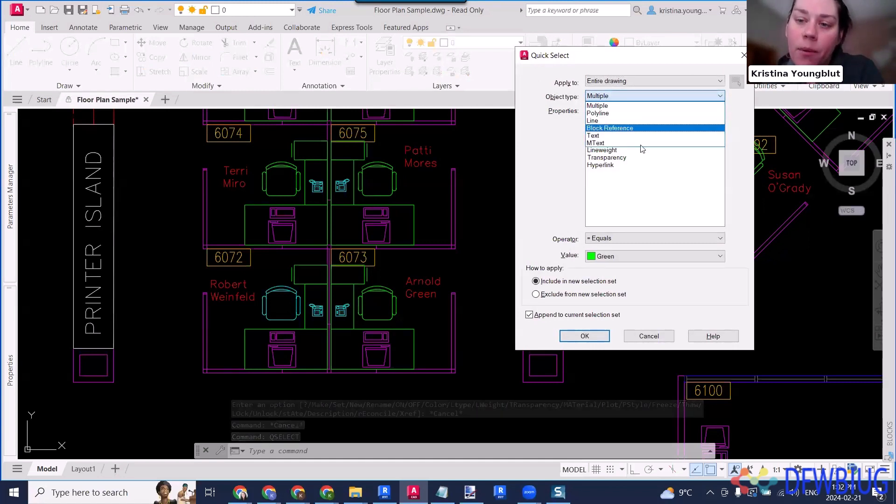
left_click(609, 126)
scroll(661, 163, "down", 2)
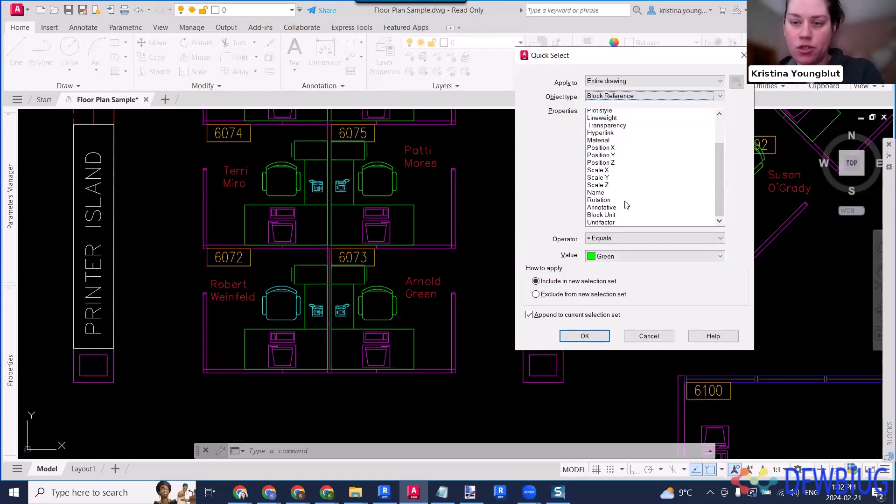
left_click(603, 188)
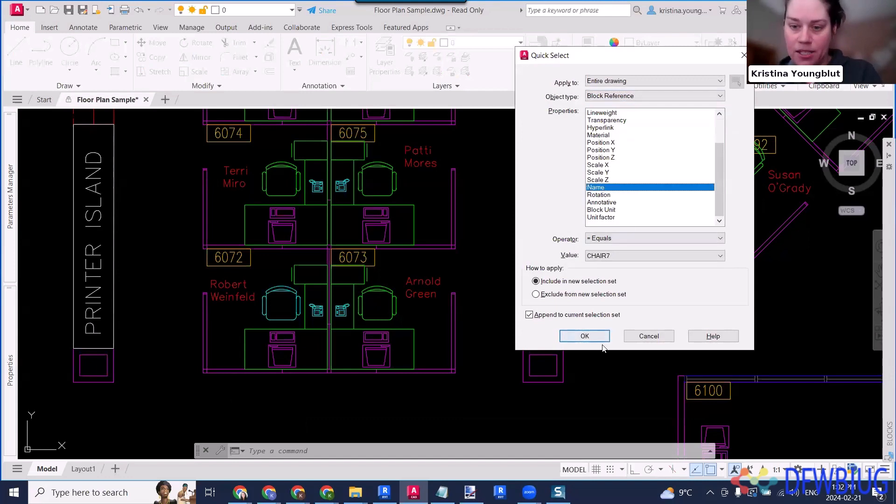
left_click(585, 336)
scroll(498, 177, "down", 3)
scroll(498, 177, "up", 3)
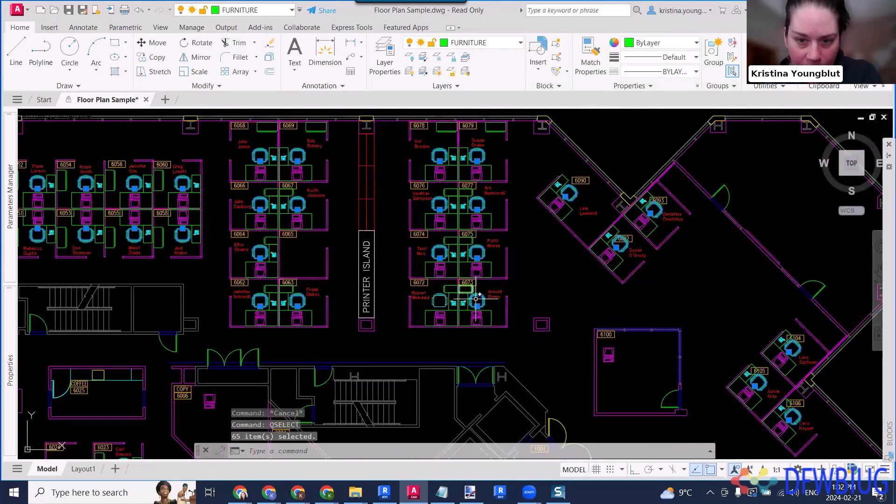
scroll(498, 177, "up", 2)
middle_click_drag(507, 213, 535, 193)
key("Escape")
key("Escape")
key("Escape")
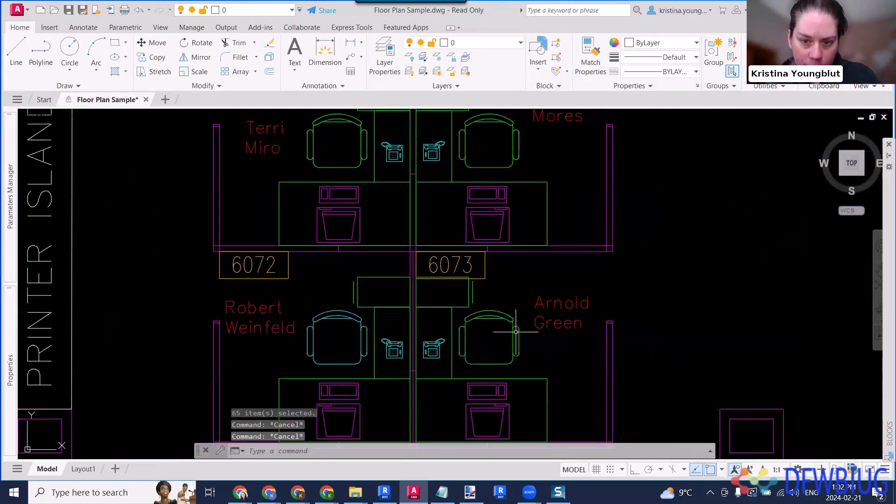
- Move the chair block at workstation 6073 to layer E-B-SHEL and deselect it
left_click(508, 297)
left_click(492, 320)
left_click(245, 8)
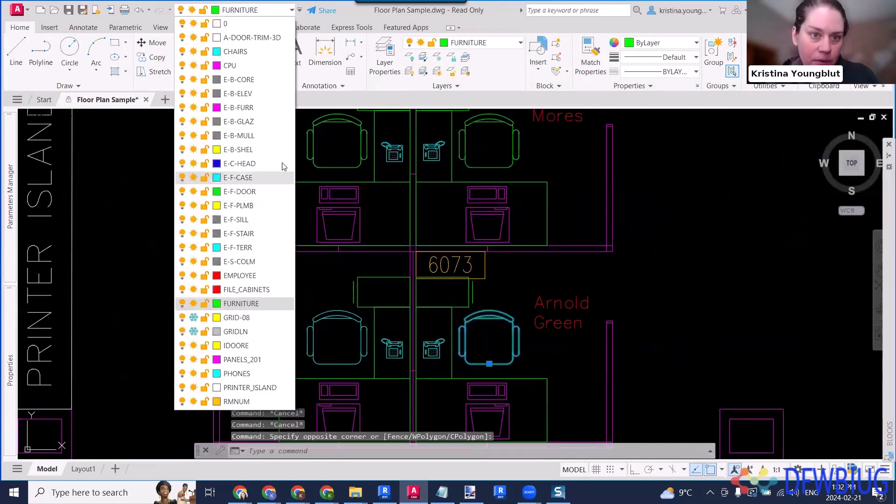
left_click(255, 152)
key("Escape")
- Move the chair block at workstation 6075 to layer EMPLOYEE and deselect it
left_click(535, 151)
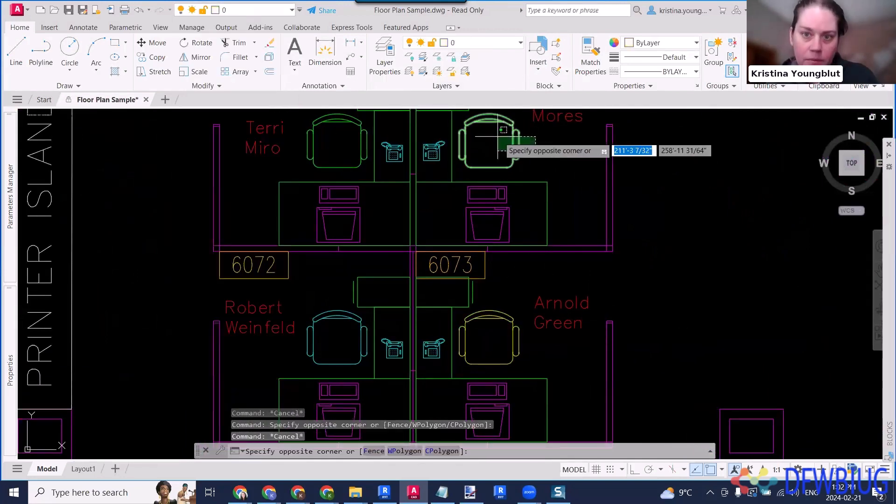
left_click(496, 137)
left_click(256, 10)
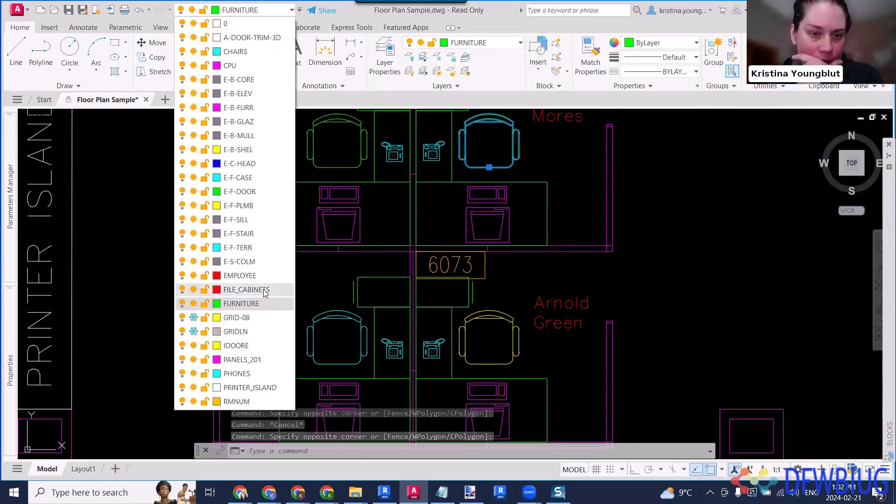
left_click(240, 276)
key("Escape")
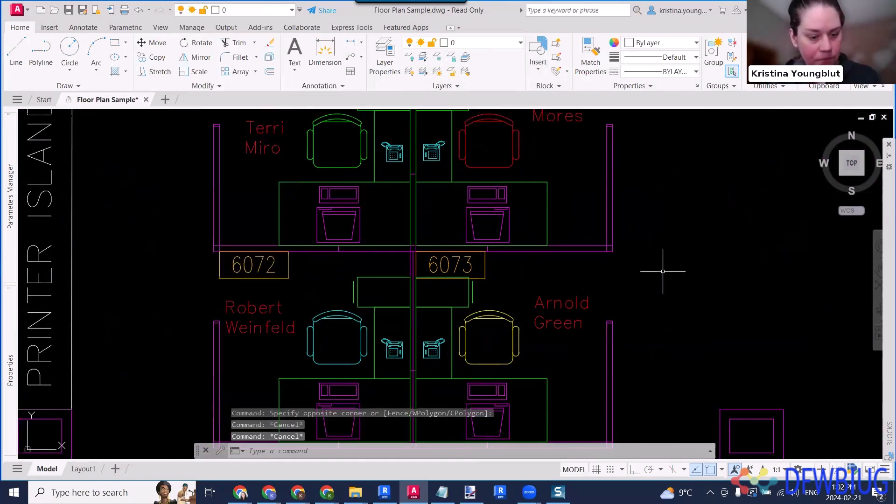
- Use Quick Select across the entire drawing to select block references whose name equals CHAIR7
type("qsel")
key("Return")
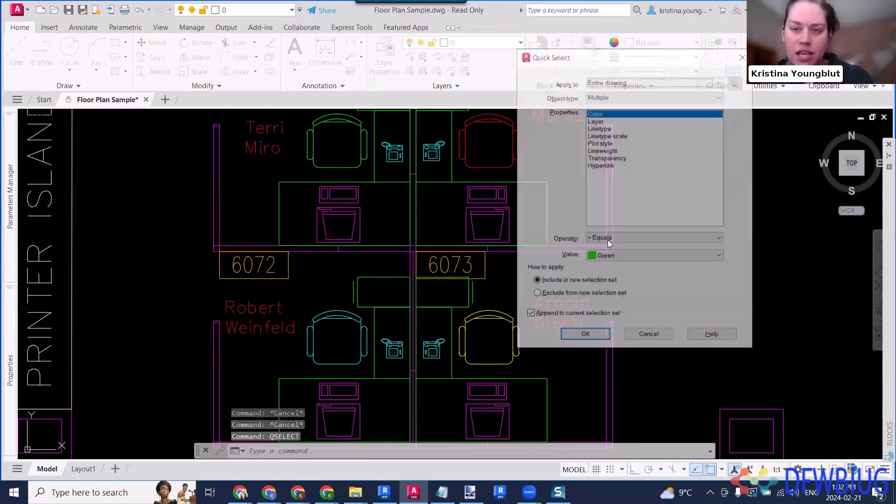
left_click(614, 95)
left_click(607, 136)
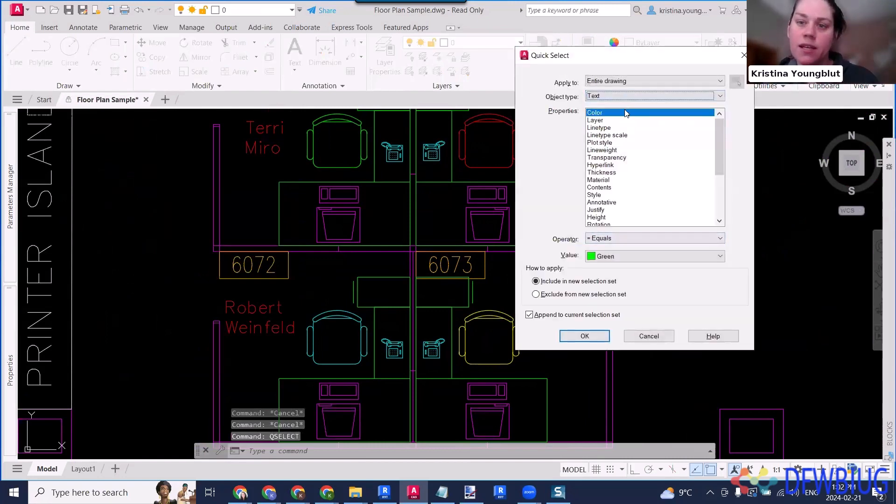
left_click(625, 96)
left_click(627, 128)
scroll(621, 205, "down", 3)
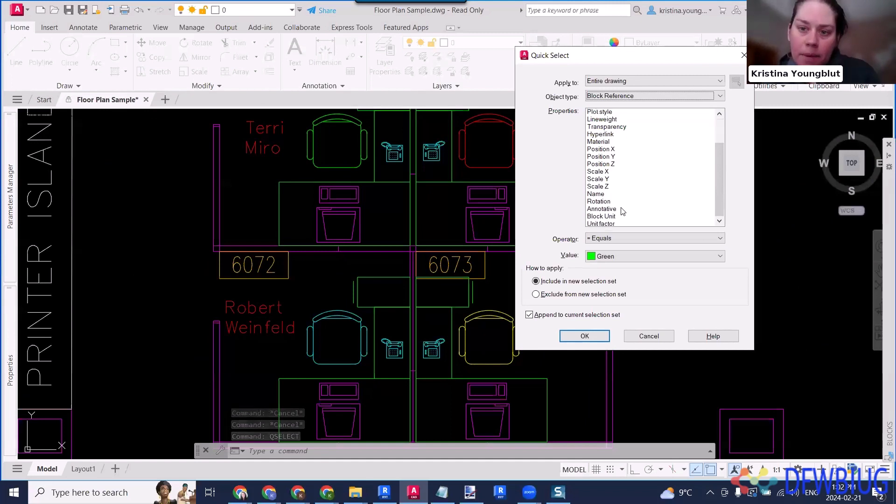
left_click(602, 187)
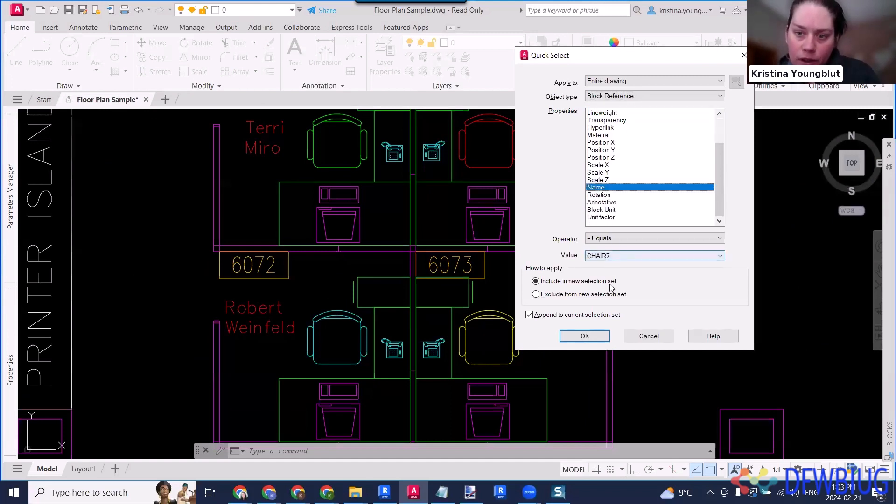
left_click(584, 337)
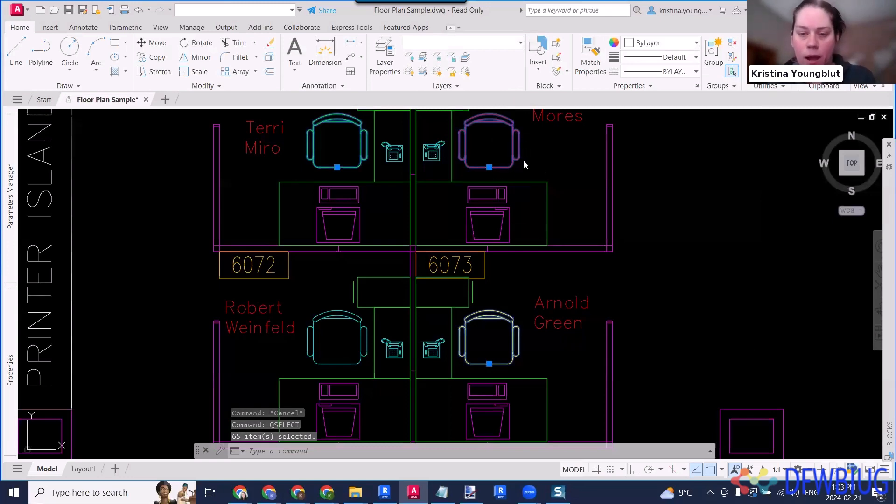
key("Return")
left_click(602, 96)
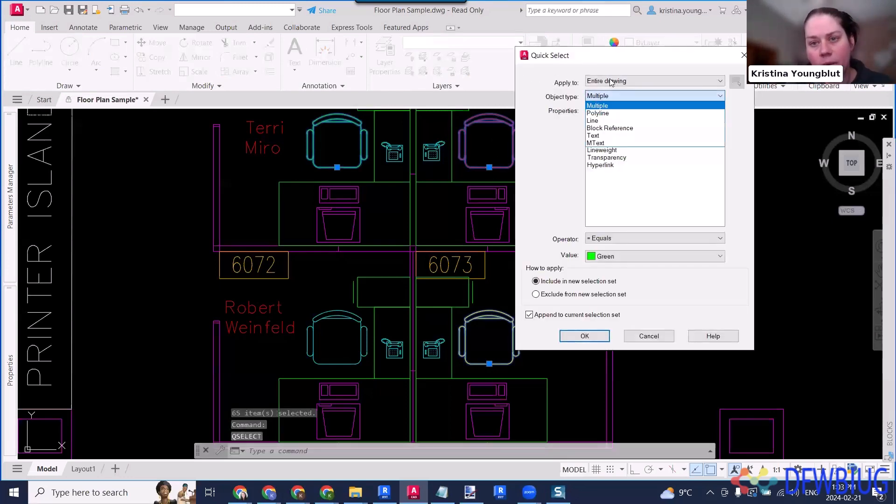
left_click(610, 82)
left_click(628, 81)
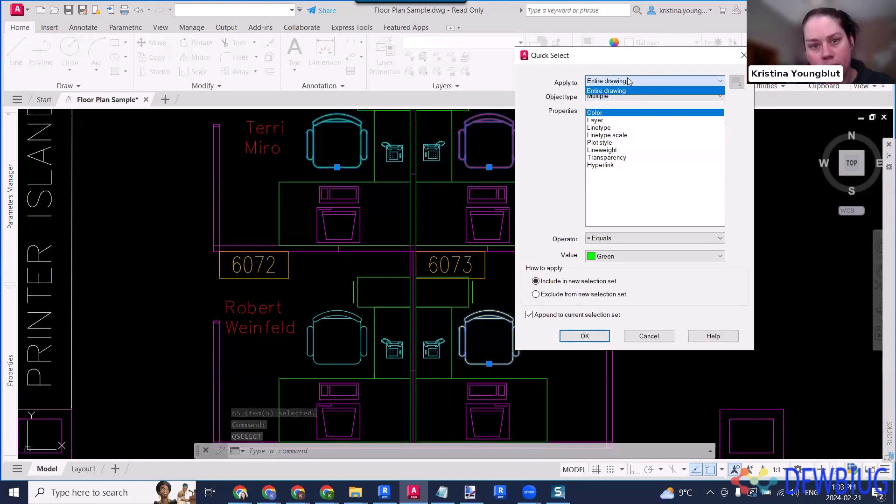
left_click(567, 348)
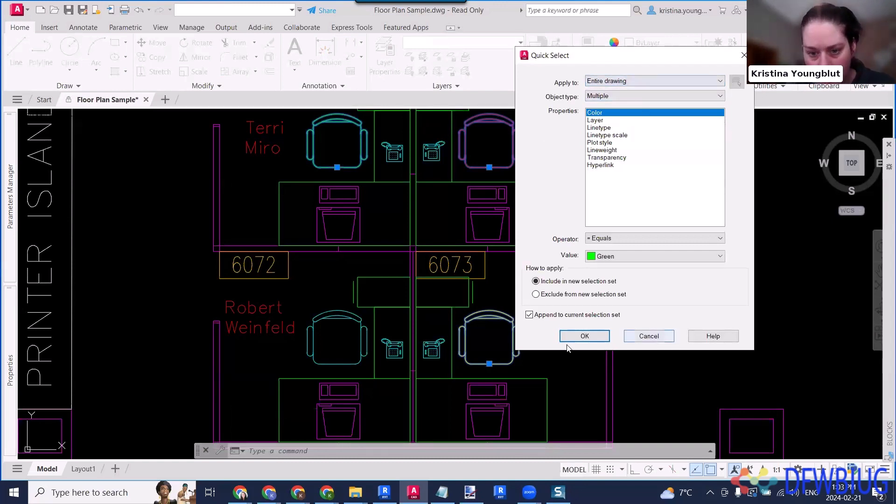
left_click(649, 336)
middle_click_drag(522, 142, 563, 246)
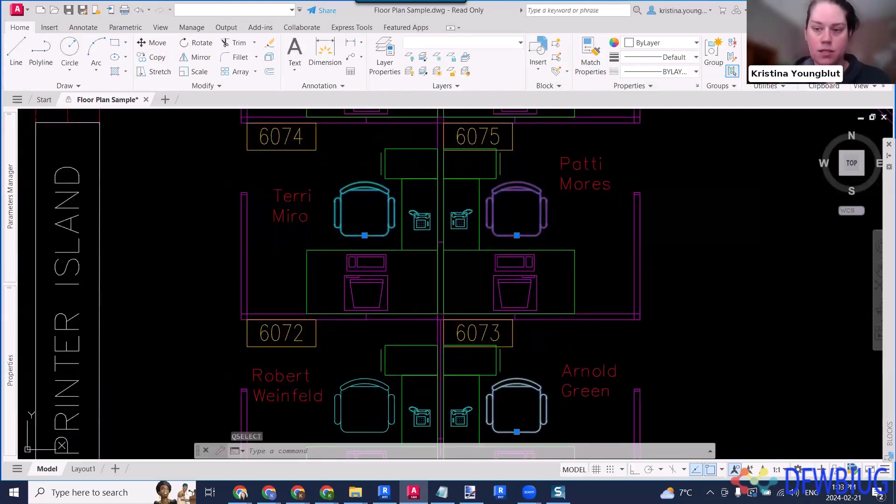
- Start another Quick Select on the entire drawing, limit it to block references, and look through their filter properties
key("Return")
left_click(629, 82)
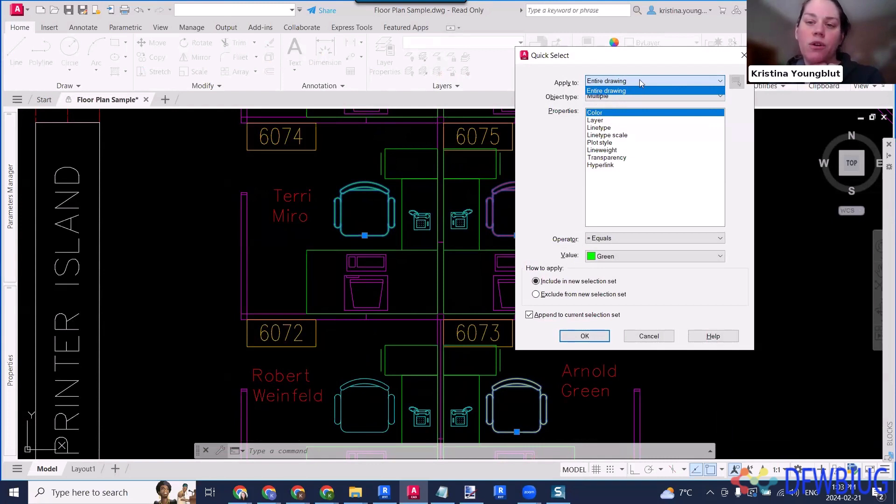
left_click(644, 96)
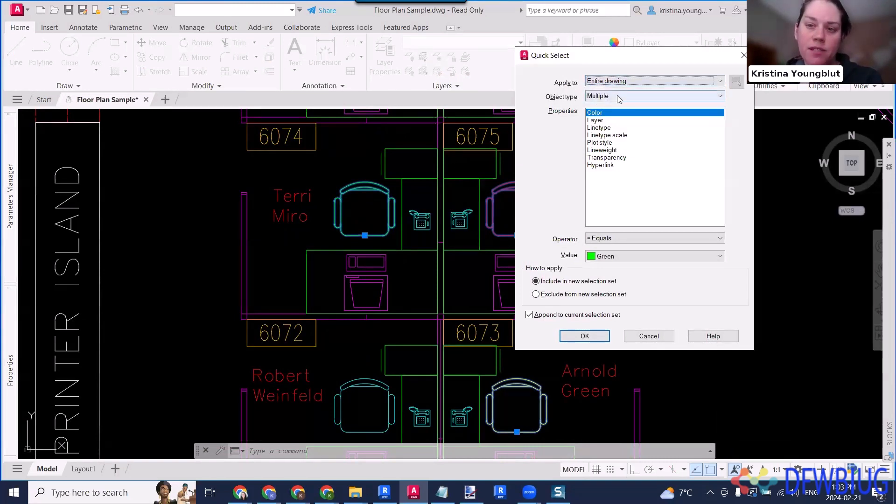
left_click(644, 96)
left_click(644, 128)
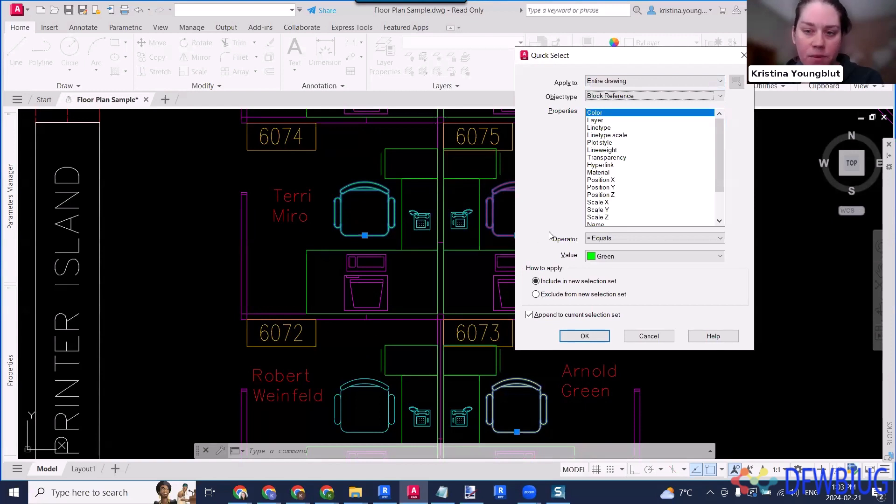
scroll(641, 169, "down", 1)
scroll(641, 169, "down", 1)
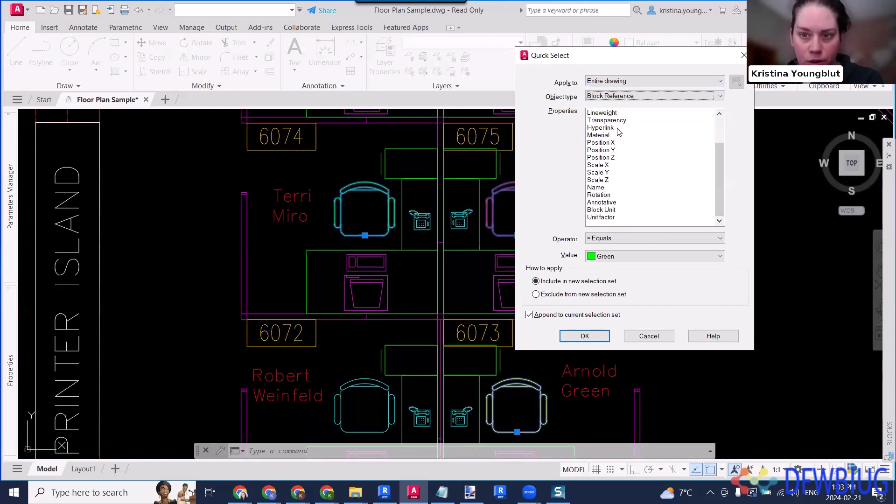
scroll(624, 175, "up", 2)
- Try to append block references whose color equals Yellow to the selection, check the chairs near workstation 6073, and clear the selection
left_click(604, 113)
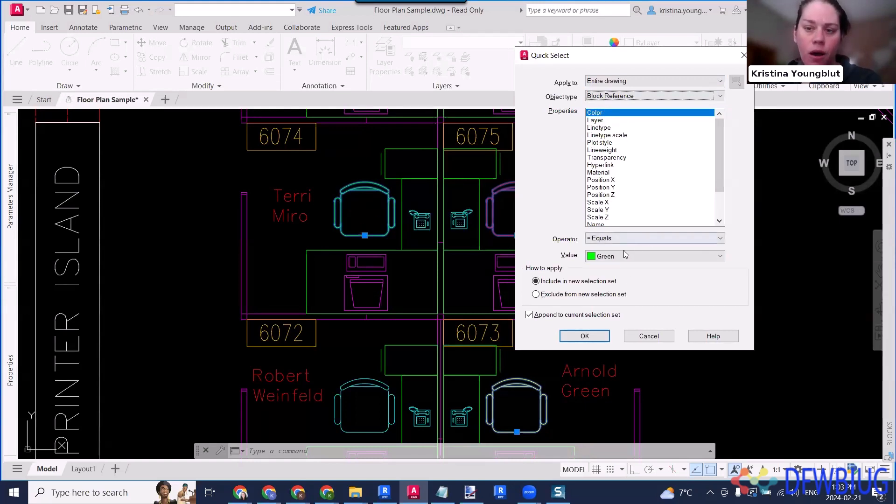
left_click(646, 257)
left_click(607, 298)
left_click(585, 336)
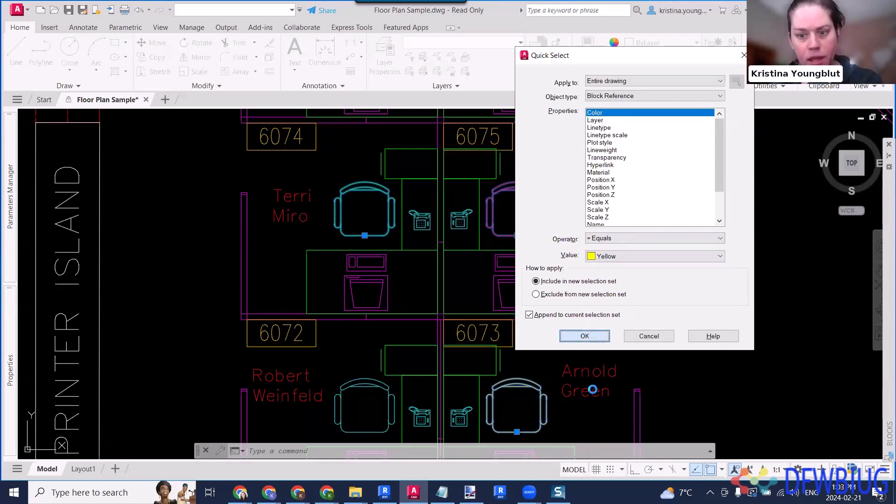
mouse_move(590, 368)
middle_mouse_down()
mouse_move(540, 296)
mouse_move(550, 279)
middle_mouse_up()
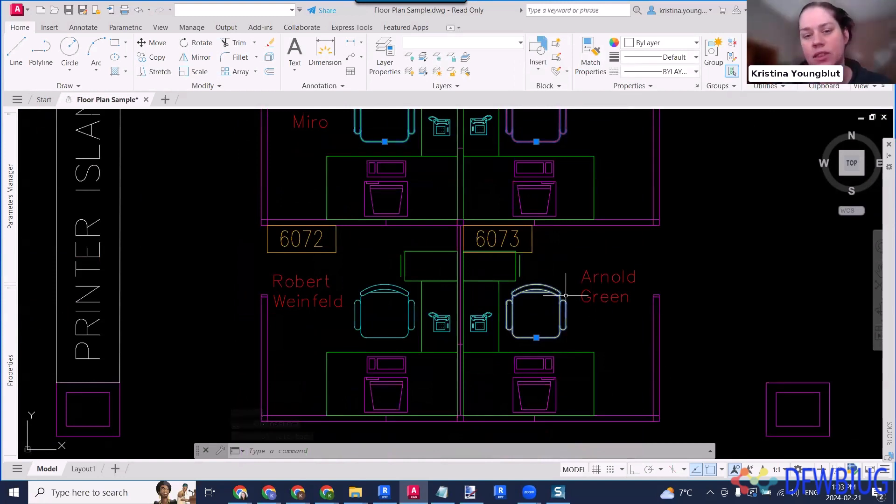
key("Escape")
key("Escape")
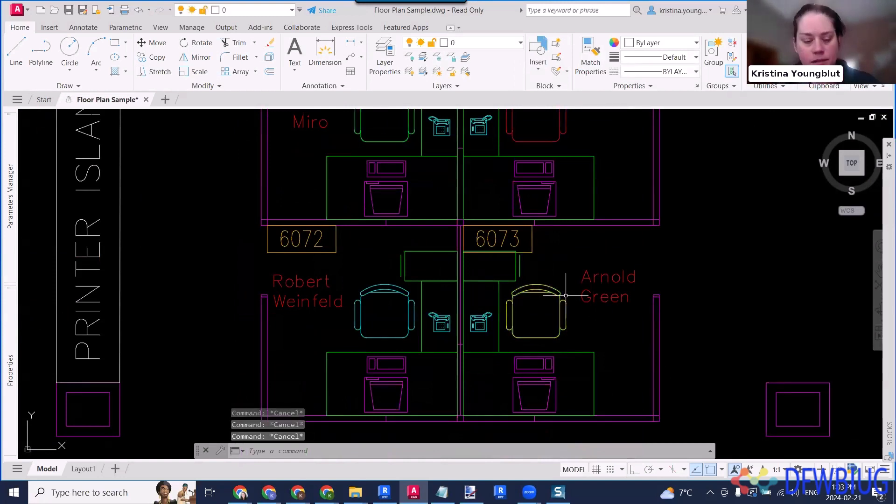
- Start a new Quick Select for block references in the entire drawing and review the filter properties available for them
type("qselect")
key("Return")
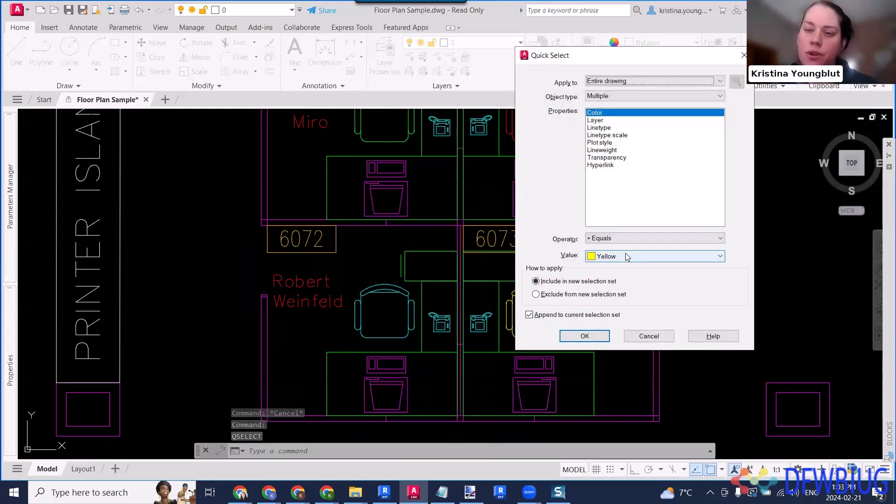
left_click(633, 96)
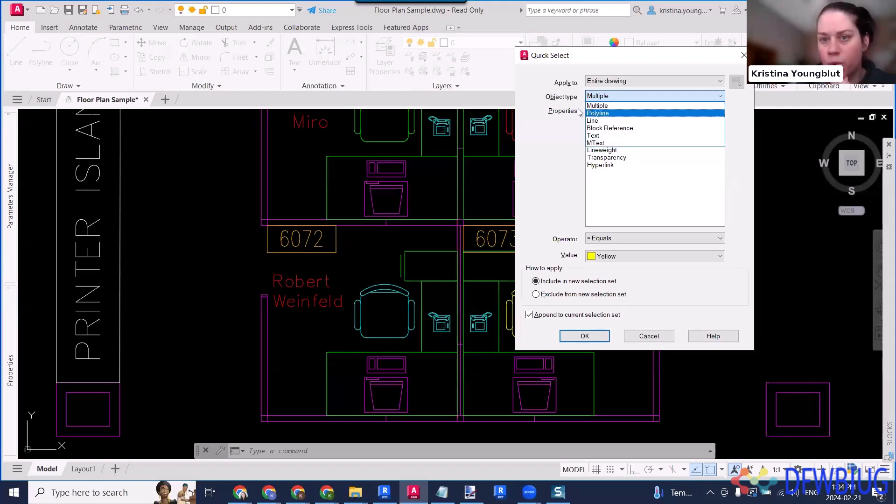
left_click(617, 101)
left_click(617, 98)
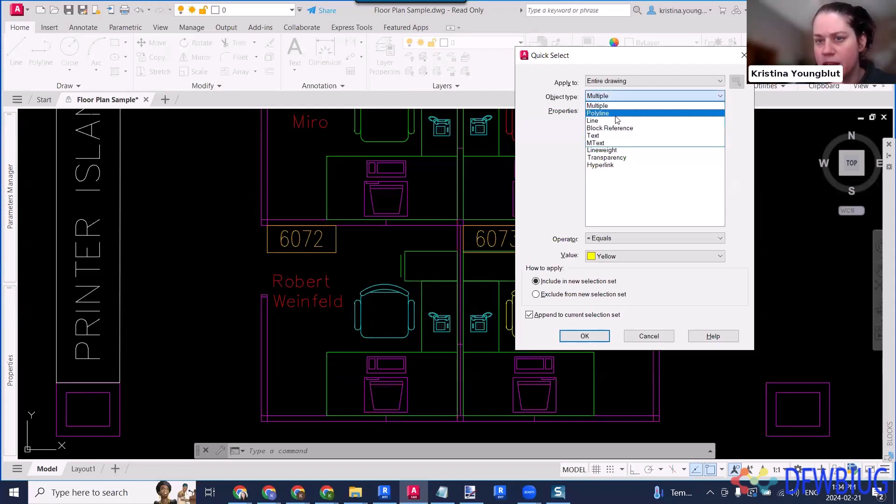
left_click(620, 139)
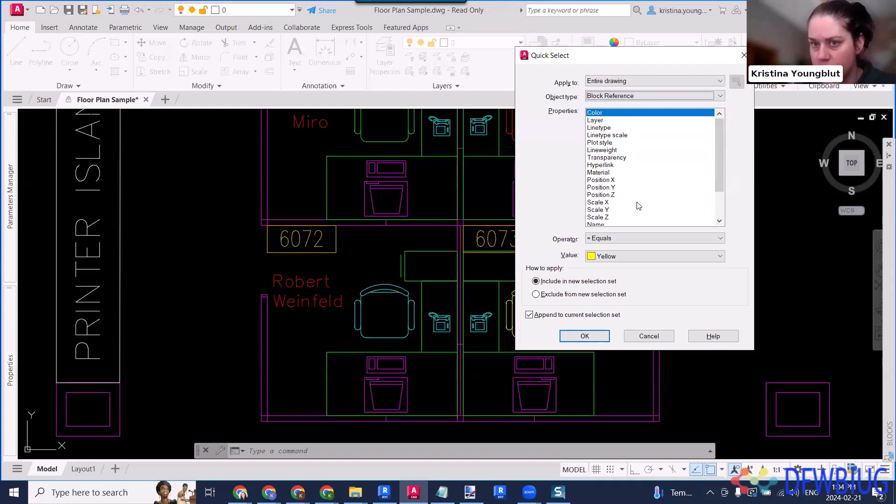
scroll(647, 196, "down", 2)
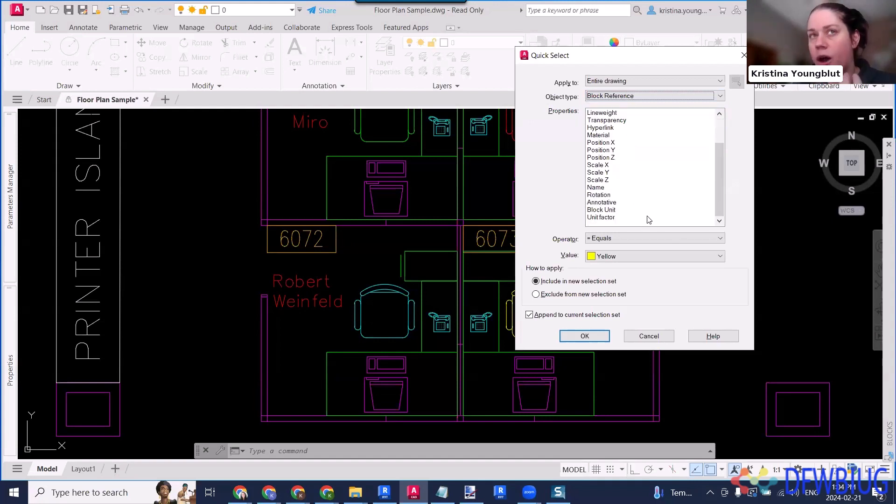
scroll(647, 220, "up", 2)
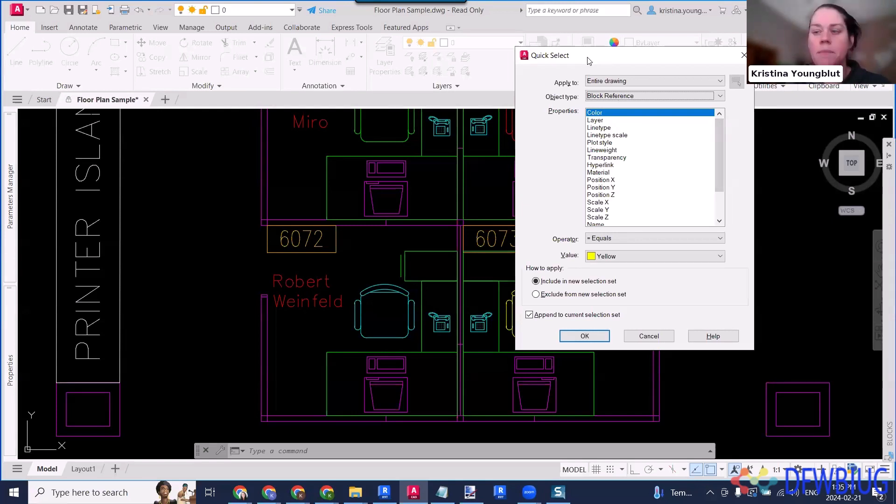
- Turn off appending to the current selection set and select all block references using the Name property with the Select All operator
left_click_drag(589, 61, 681, 122)
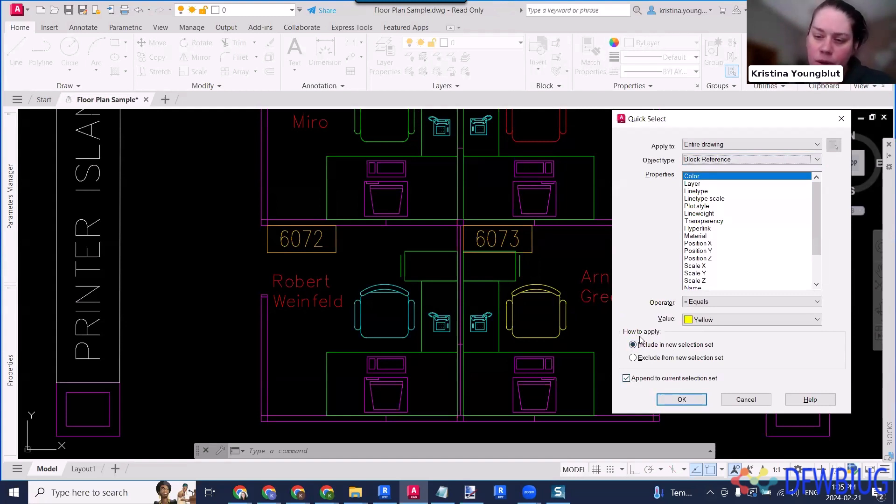
left_click(628, 378)
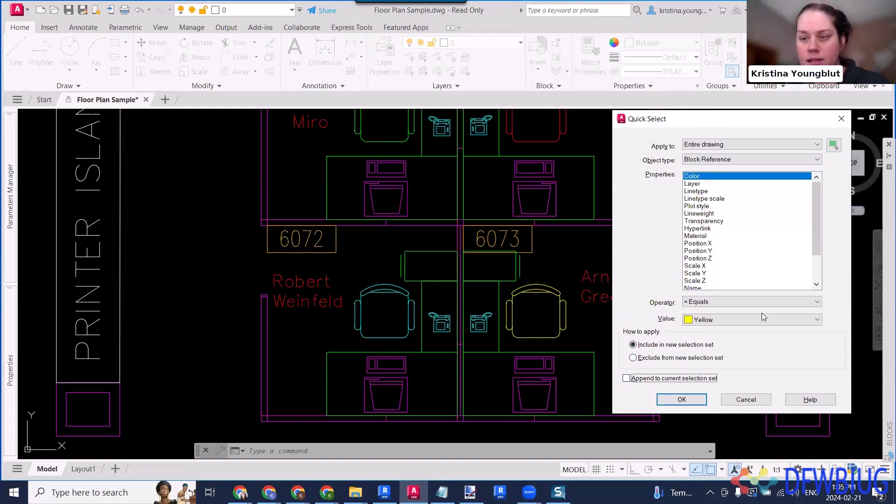
left_click_drag(699, 119, 679, 56)
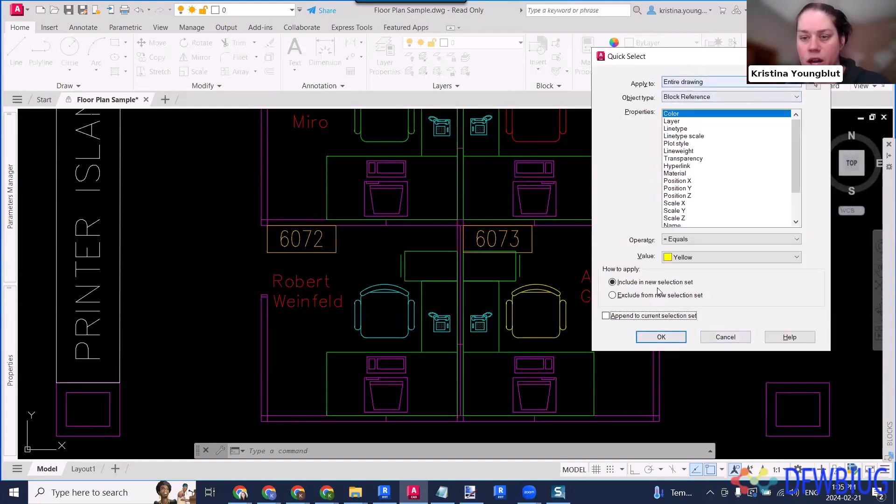
left_click(681, 97)
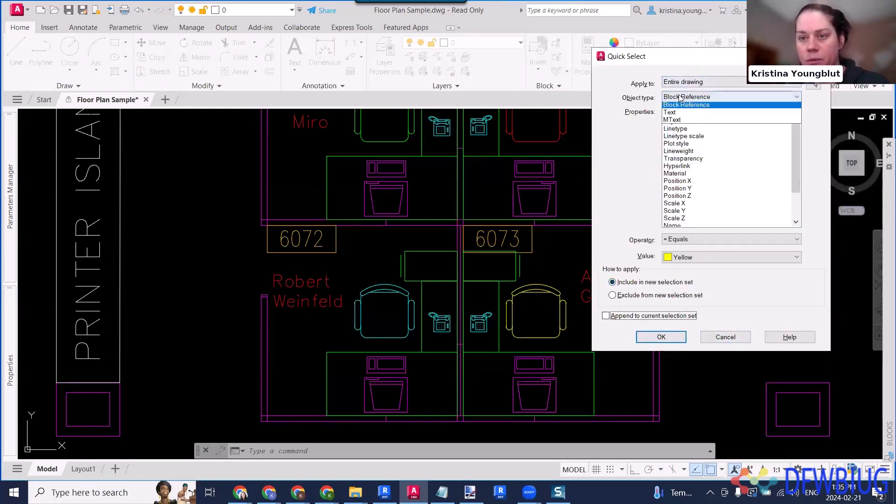
left_click(680, 97)
scroll(692, 205, "down", 2)
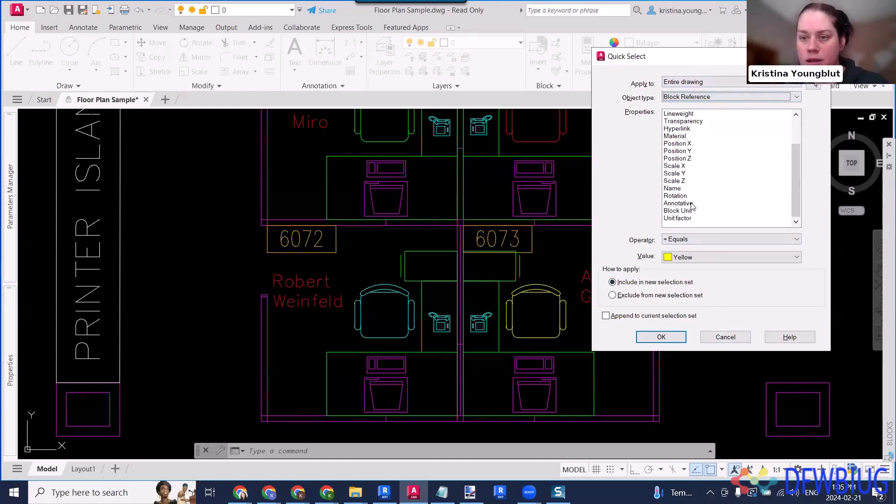
left_click(681, 189)
left_click(700, 240)
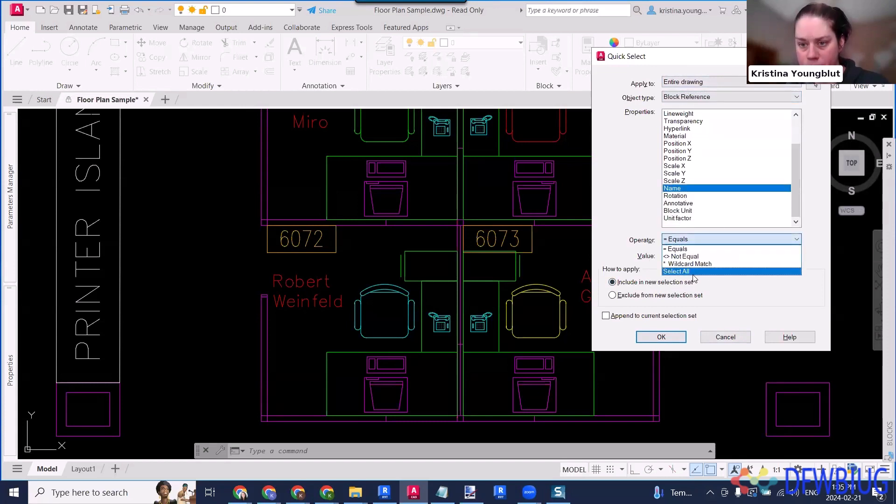
left_click(693, 274)
left_click(677, 338)
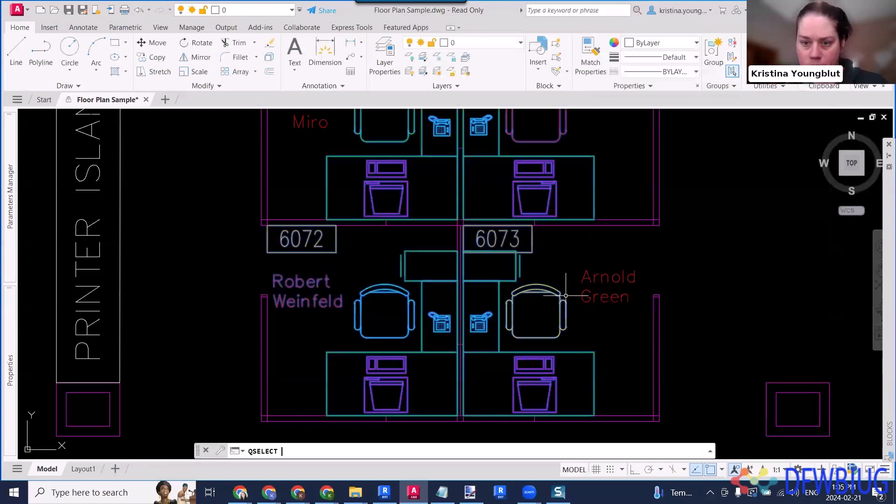
- Start a Quick Select on the currently selected block references, set to exclude matches from the new selection set with appending off
key("Return")
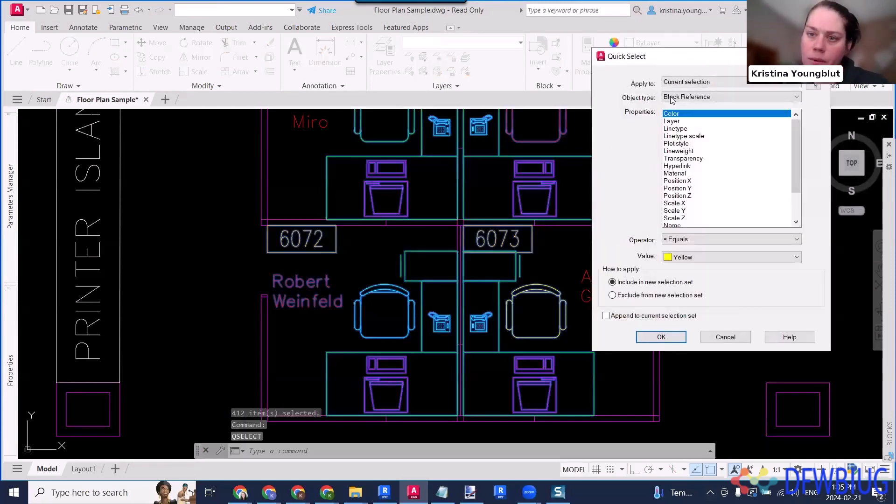
left_click(622, 296)
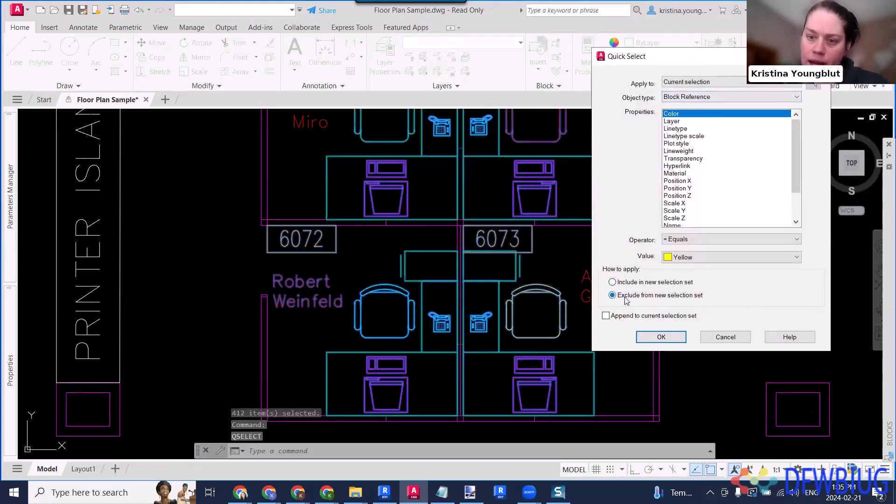
left_click(648, 316)
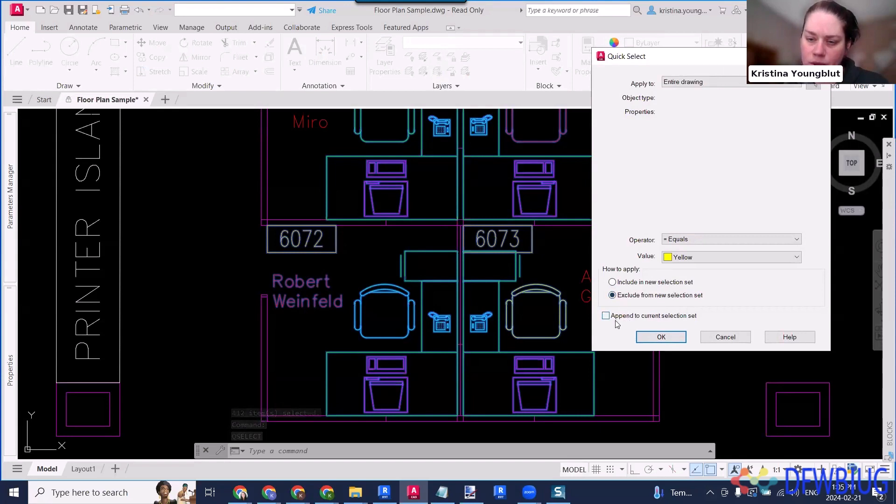
left_click(697, 97)
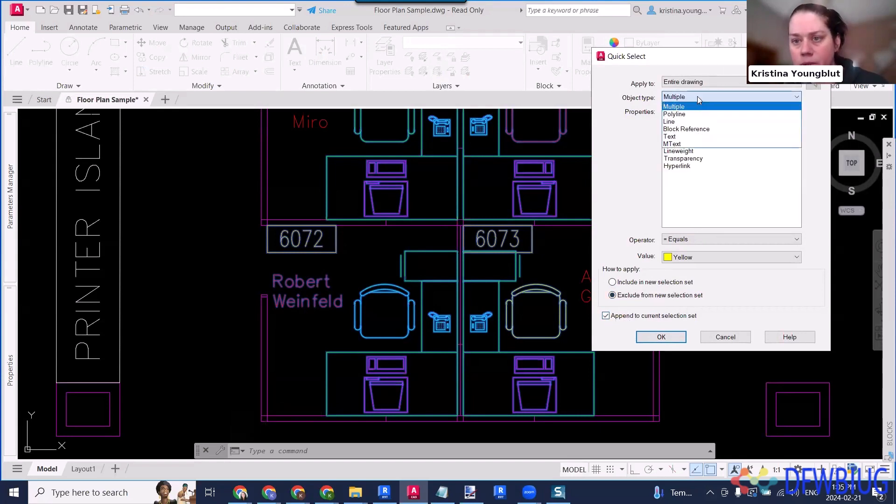
left_click(622, 320)
left_click(622, 321)
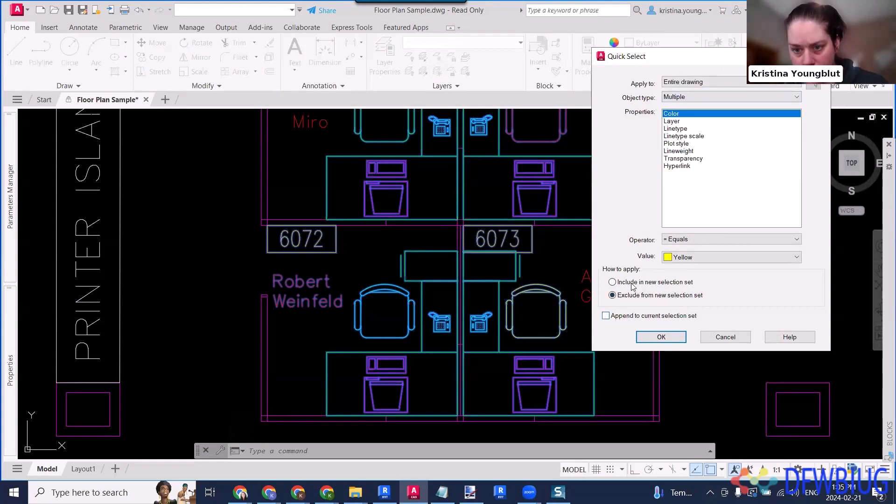
left_click(700, 84)
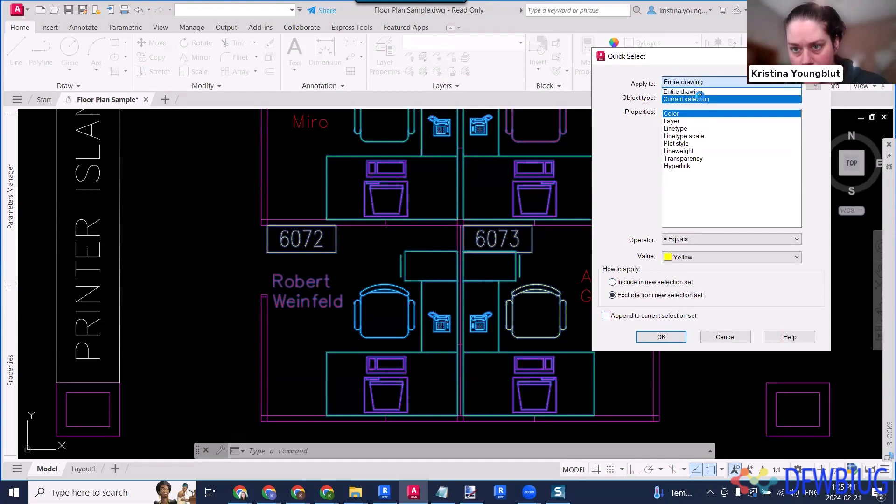
left_click(686, 98)
- Exclude block references whose Name equals FNPHONE from the current selection and check the phones at workstations 6072 and 6073
scroll(683, 210, "down", 2)
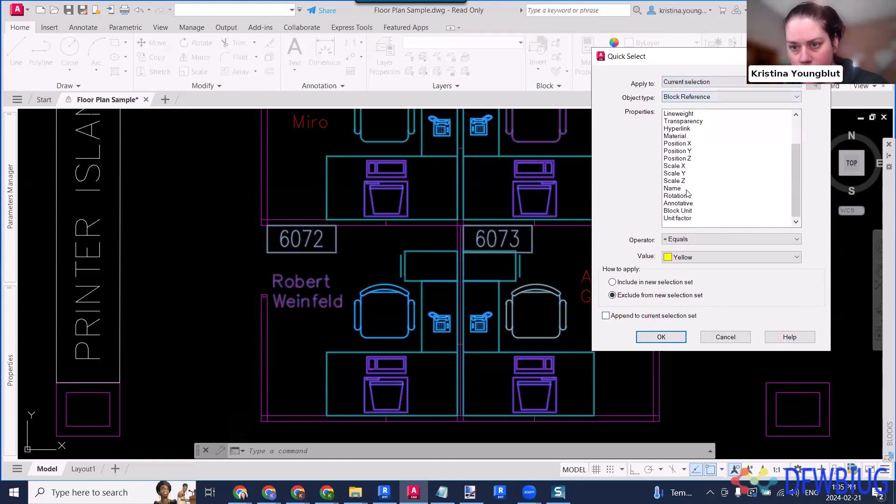
left_click(688, 189)
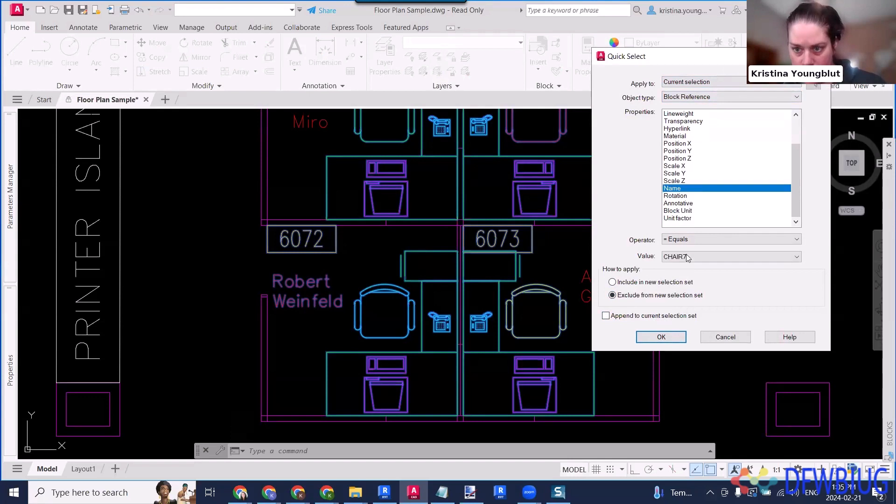
left_click(688, 257)
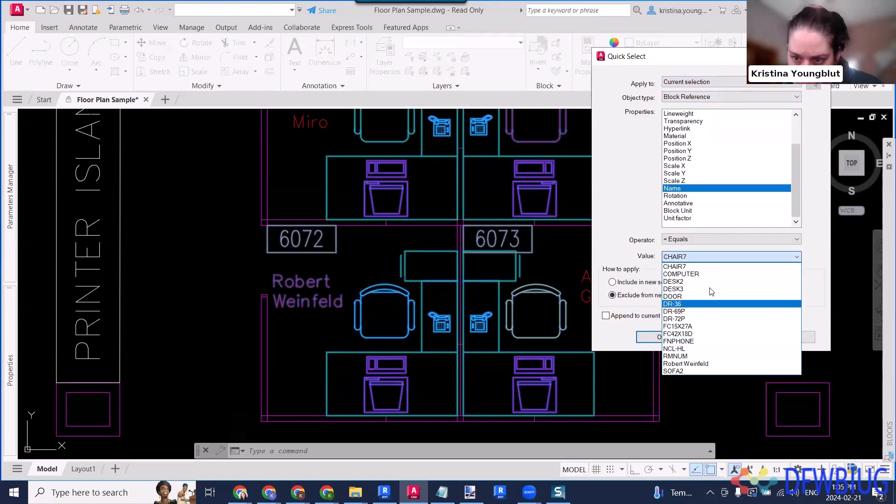
left_click(707, 342)
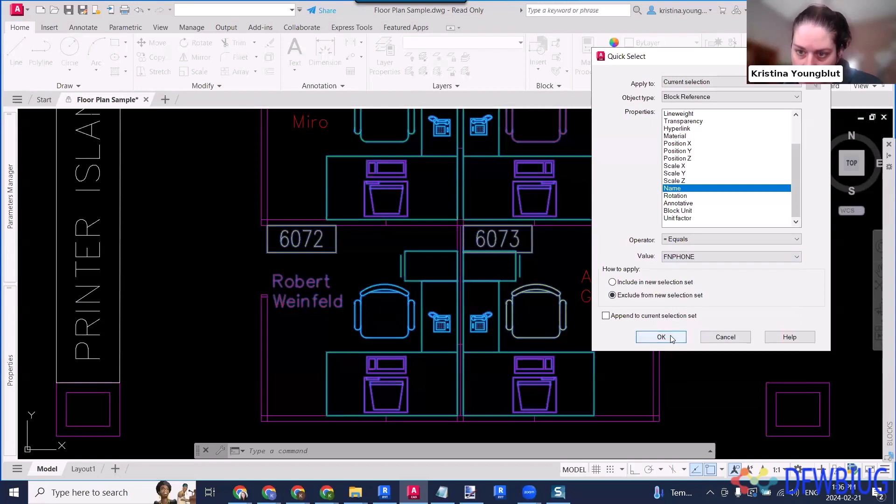
left_click(661, 337)
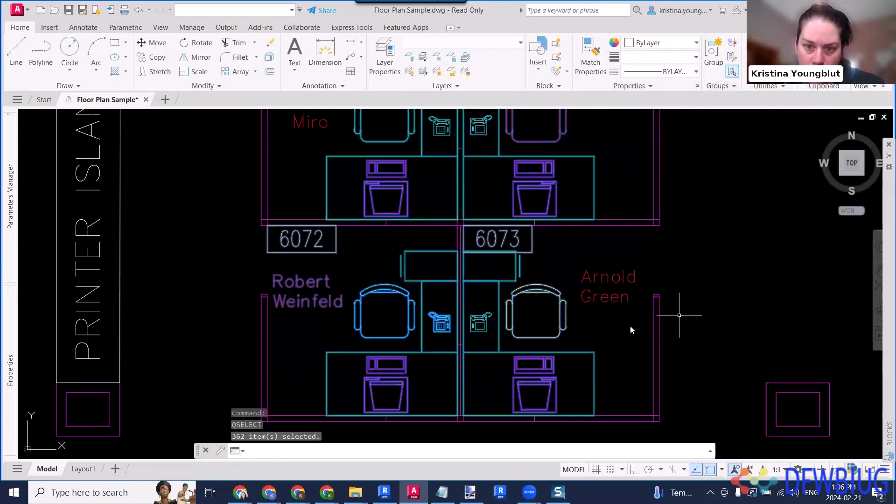
scroll(625, 324, "down", 2)
middle_click_drag(622, 323, 564, 297)
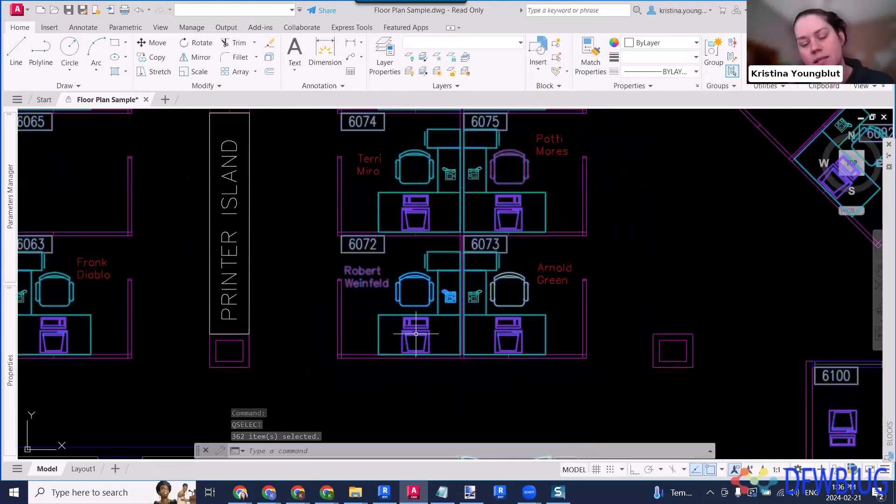
scroll(441, 310, "up", 2)
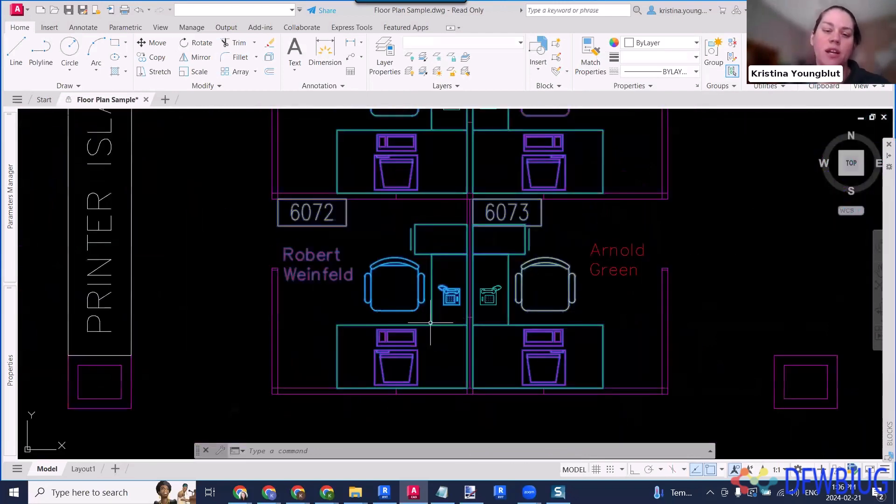
mouse_move(431, 322)
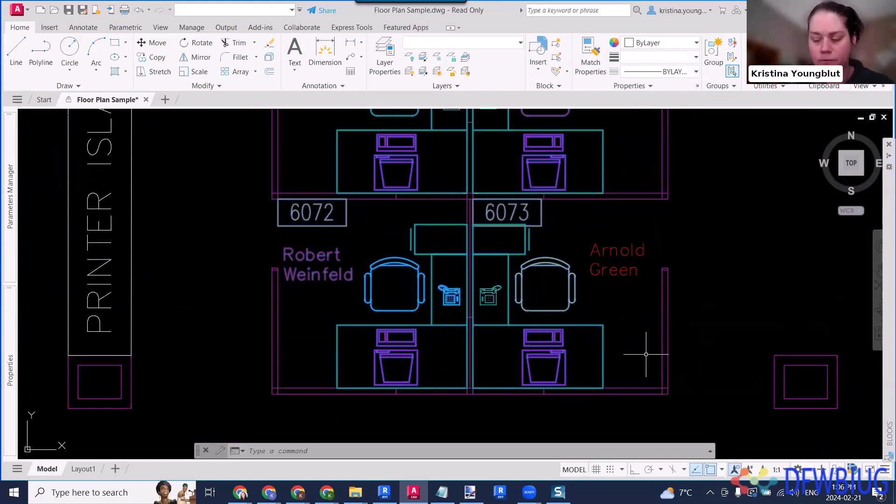
- Run another Quick Select on the current selection that excludes block references whose Name equals COMPUTER
key("ctrl+o")
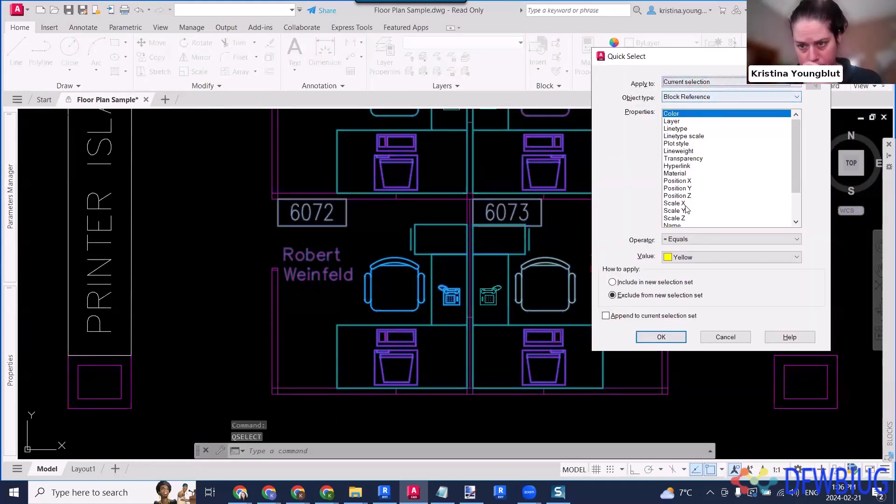
scroll(688, 191, "down", 2)
left_click(686, 189)
left_click(727, 257)
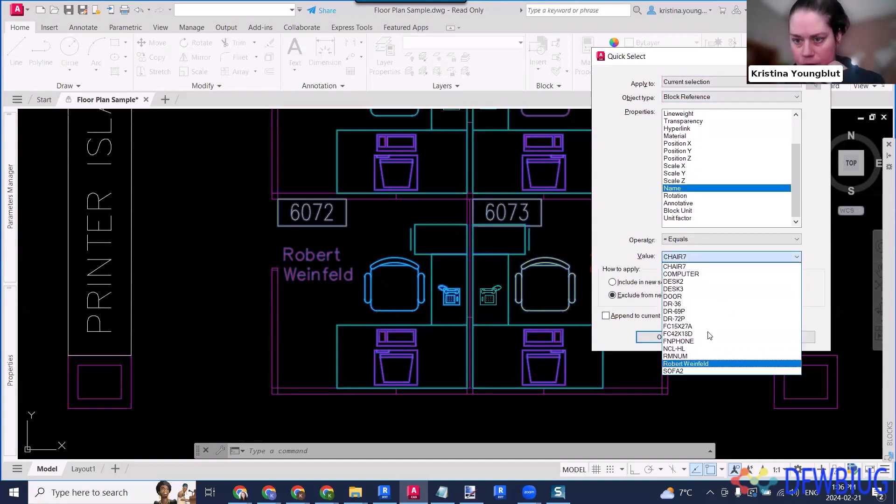
left_click(703, 275)
left_click(659, 335)
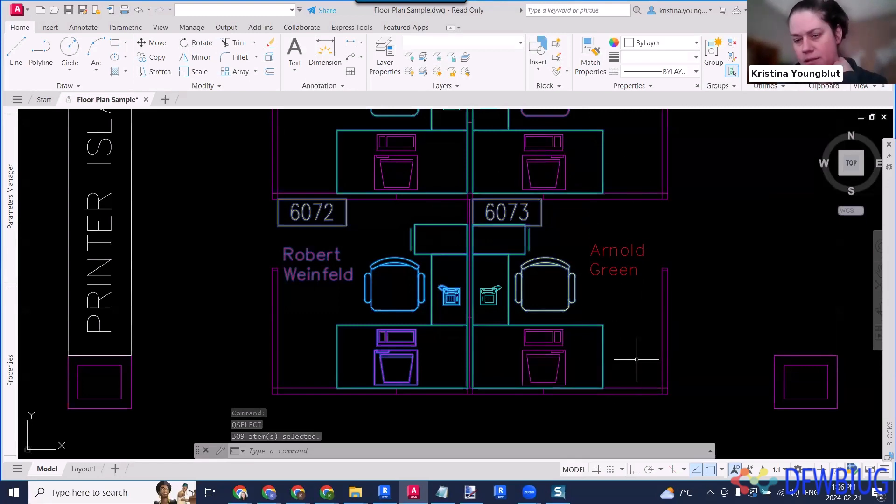
- Hide the selected block references with Hide Objects and inspect the phones and computers around the printer island
scroll(637, 361, "down", 5)
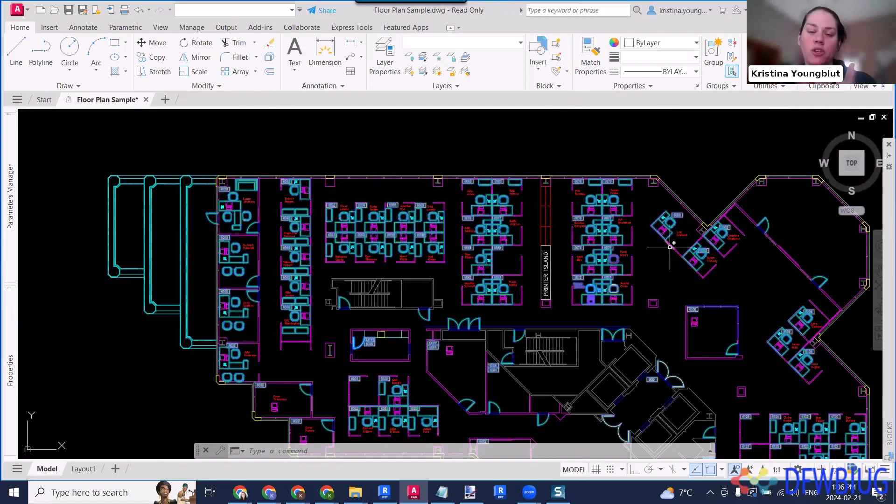
mouse_move(670, 247)
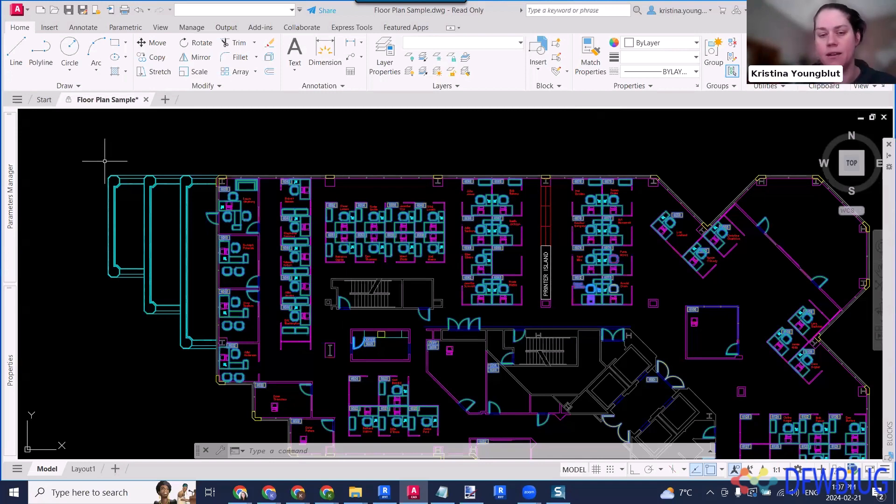
right_click(533, 175)
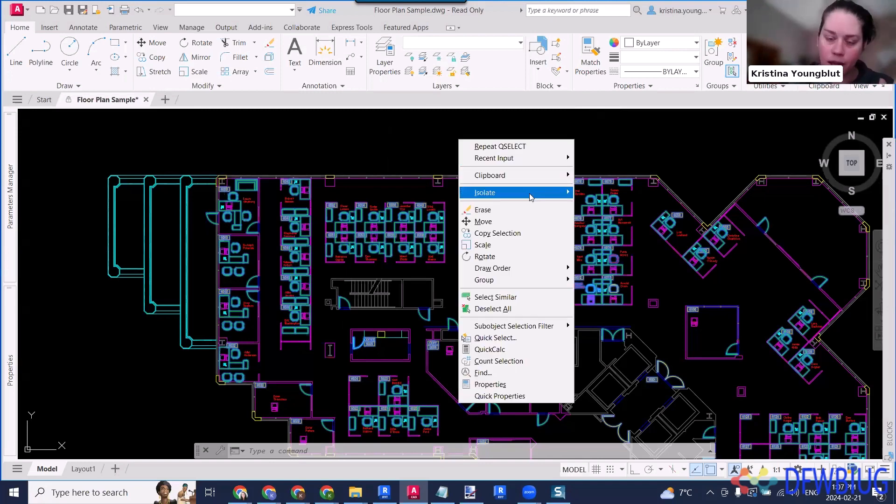
mouse_move(531, 197)
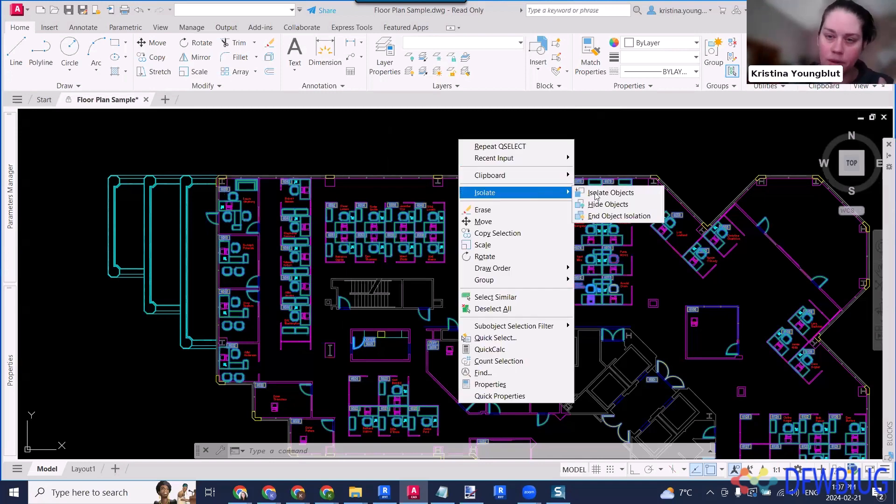
left_click(626, 205)
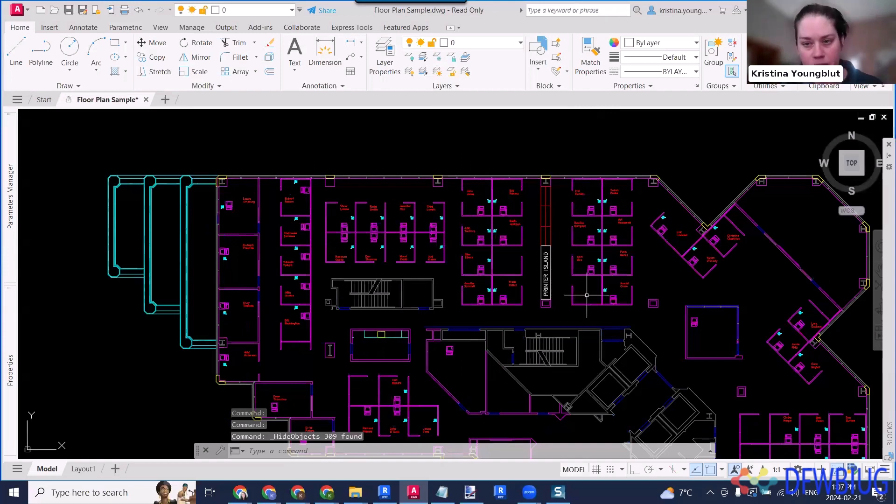
scroll(612, 281, "up", 2)
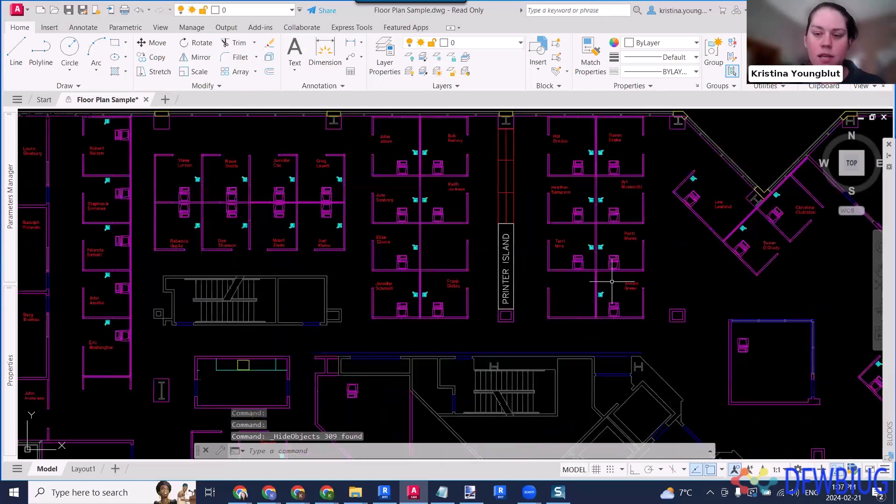
scroll(612, 281, "up", 4)
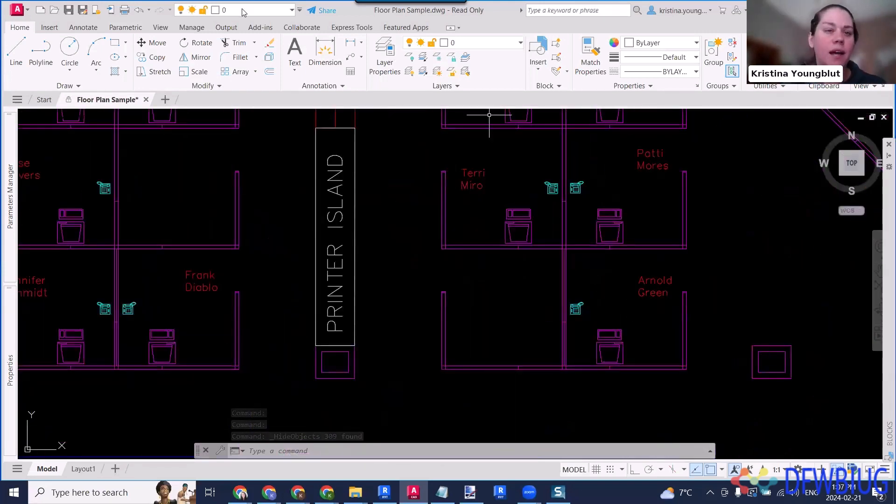
left_click(243, 10)
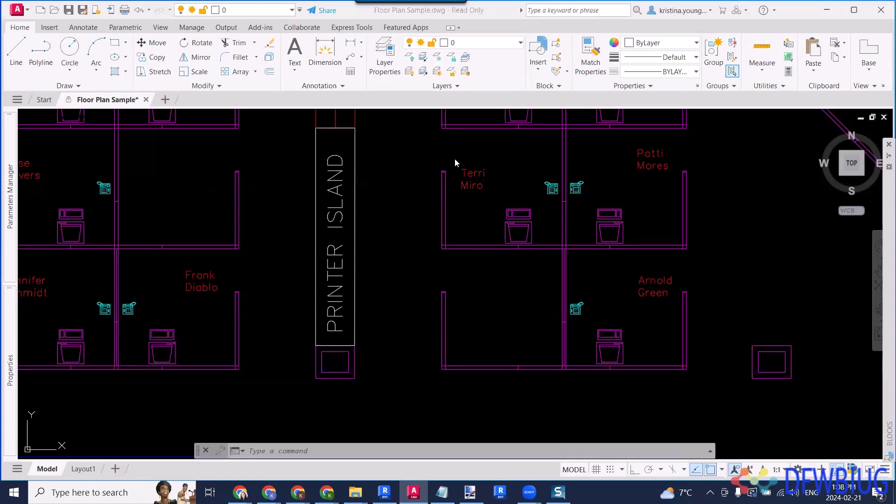
left_click(423, 183)
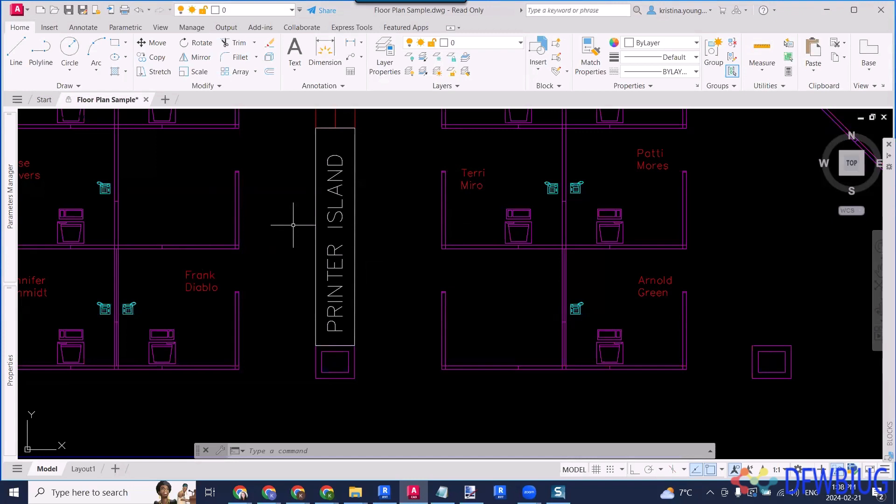
type("qselect")
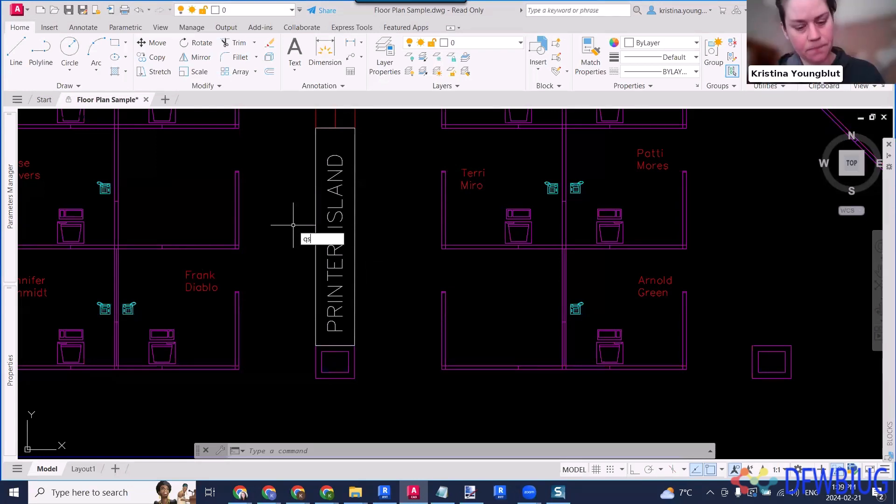
key("Return")
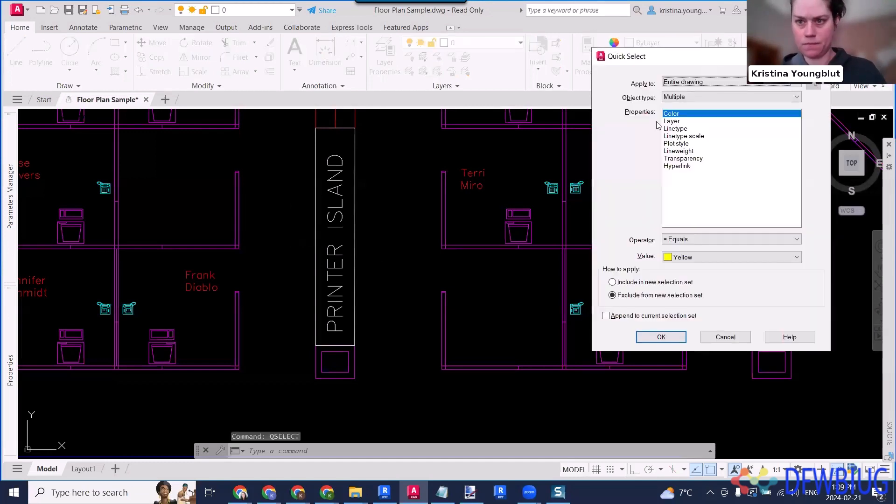
left_click(683, 122)
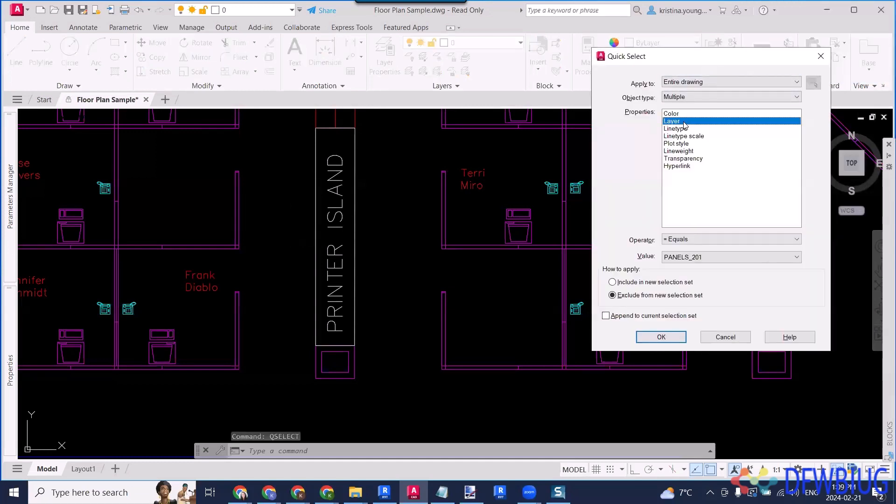
left_click(708, 253)
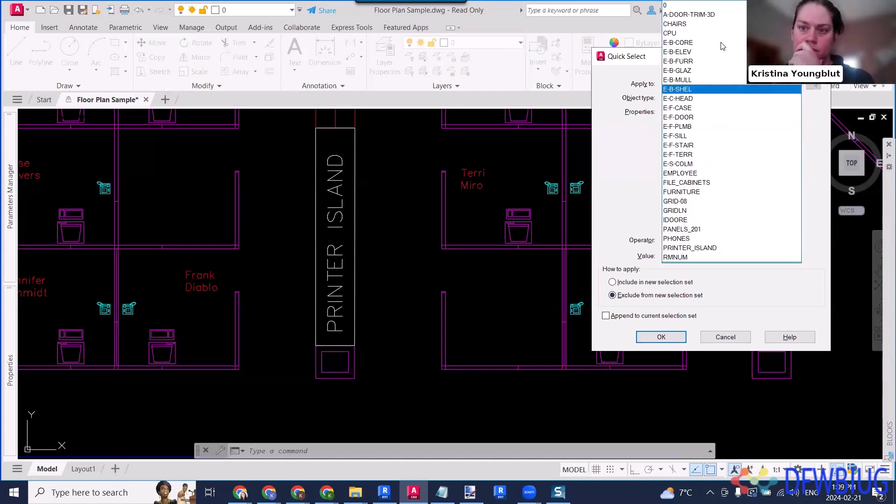
left_click(712, 195)
left_click(734, 338)
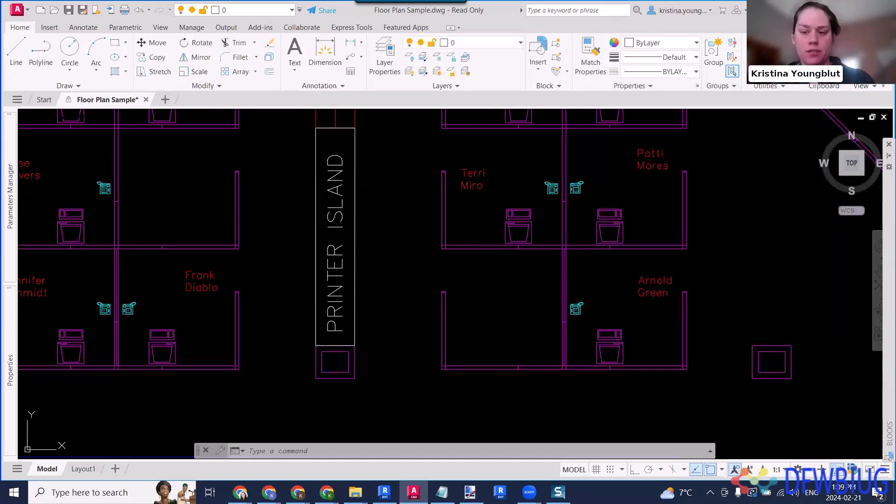
key("Escape")
- Select the partition panel beside workstation 6075 and end the object isolation to restore the hidden objects
left_click(716, 252)
left_click(677, 224)
right_click(701, 217)
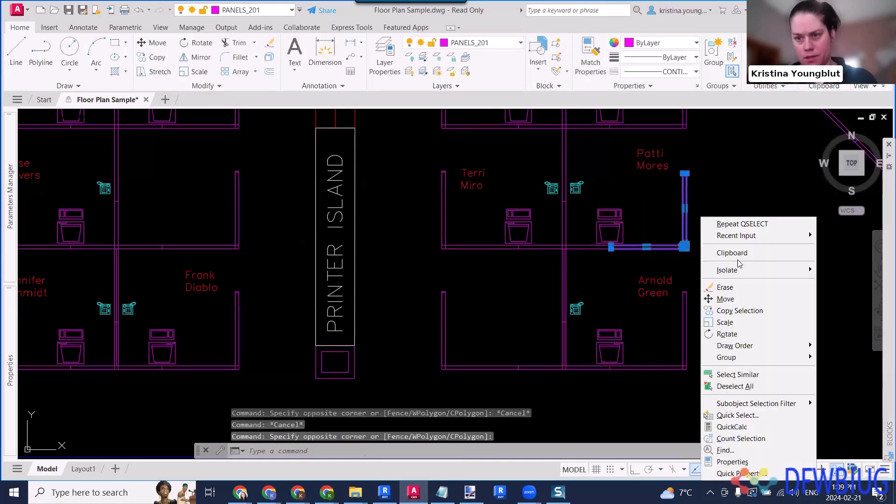
mouse_move(739, 278)
left_click(650, 292)
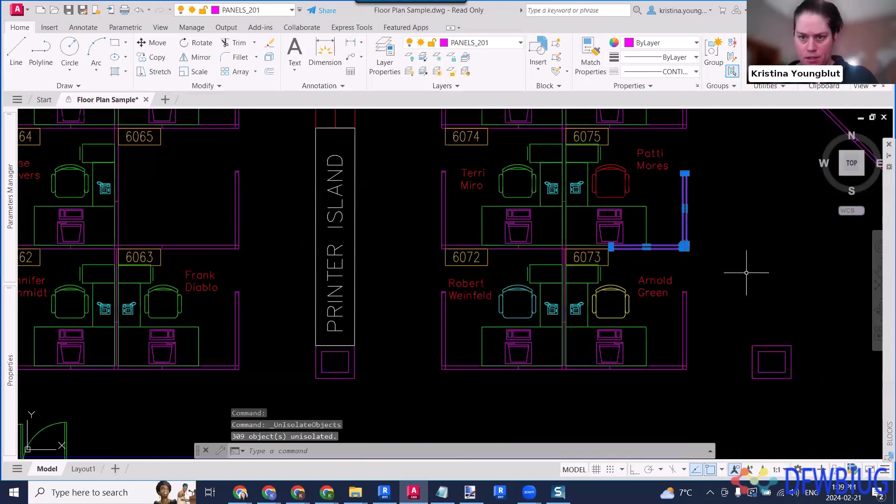
- Use Quick Select on the entire drawing to include block references whose Name equals CHAIR7 in a new selection set
type("QSe")
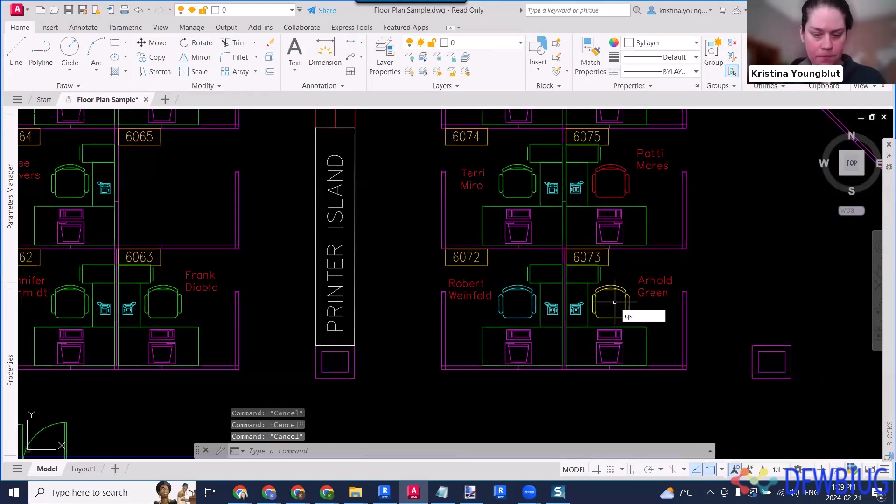
key("Return")
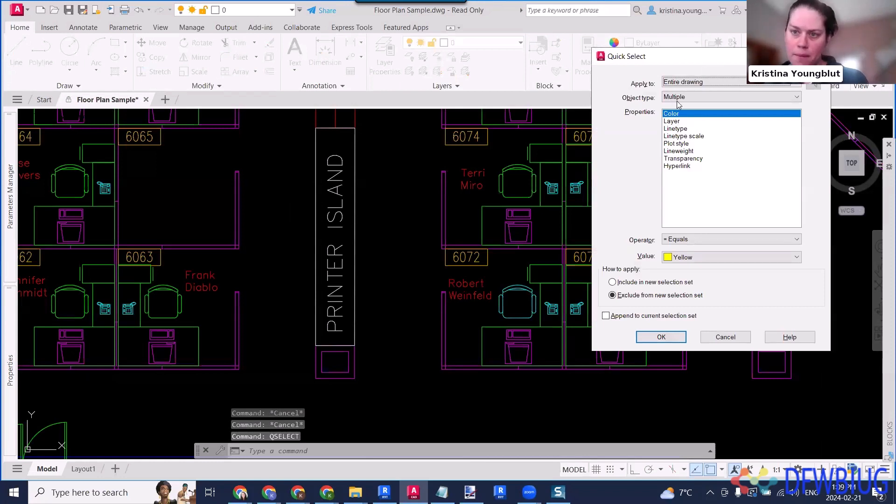
left_click(727, 97)
left_click(682, 126)
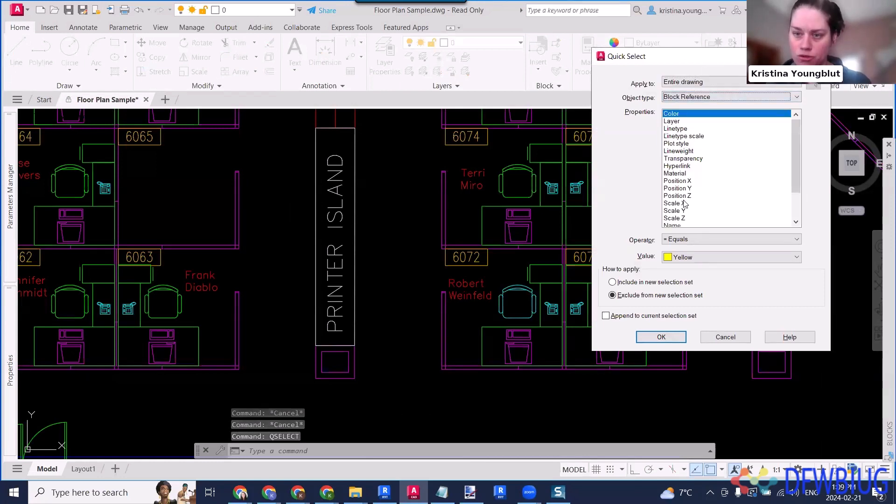
scroll(684, 204, "down", 2)
left_click(674, 188)
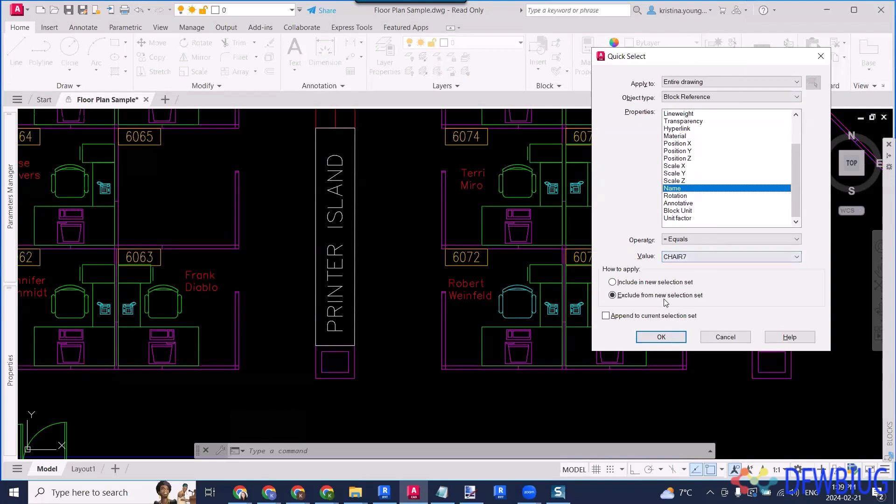
left_click(646, 282)
left_click(660, 336)
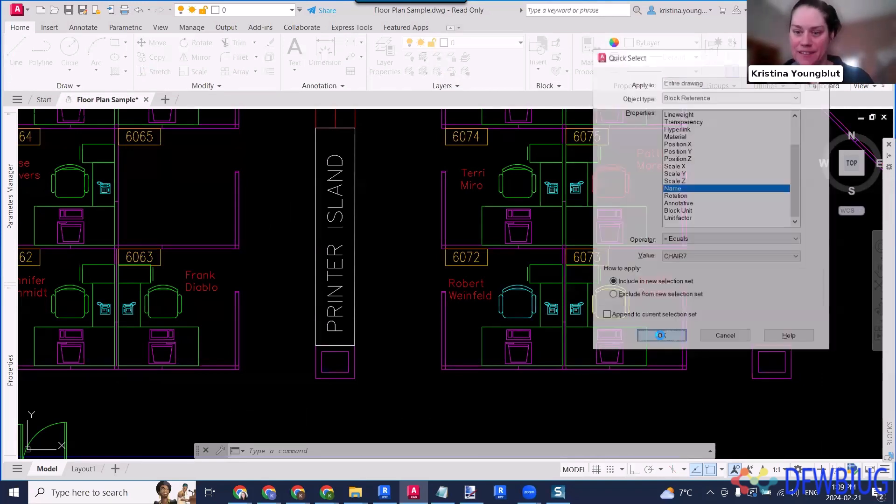
- Append block references from the entire drawing whose Name equals DESK3 to the current selection set with Quick Select
key("Return")
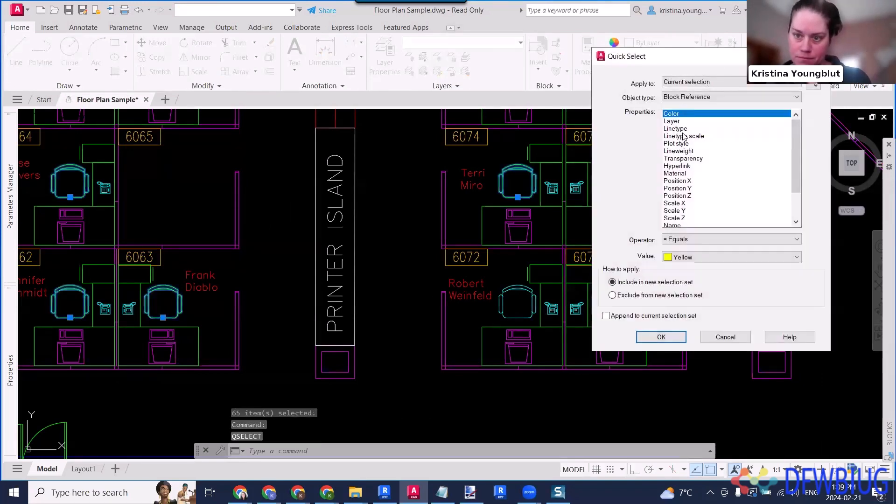
left_click(702, 83)
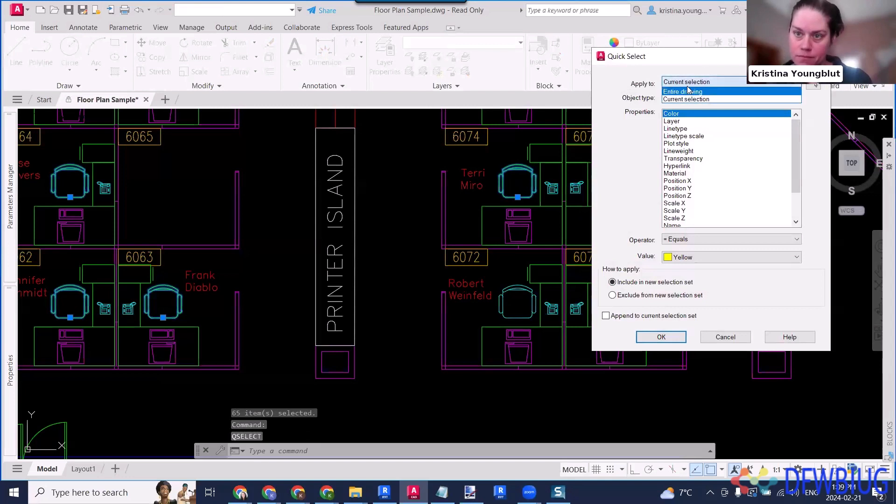
left_click(688, 91)
left_click(606, 316)
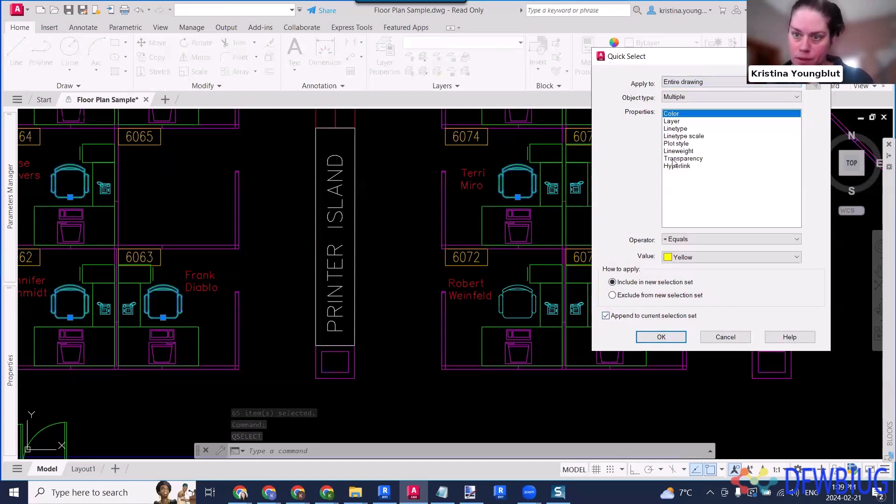
left_click(690, 97)
left_click(686, 127)
scroll(696, 211, "down", 1)
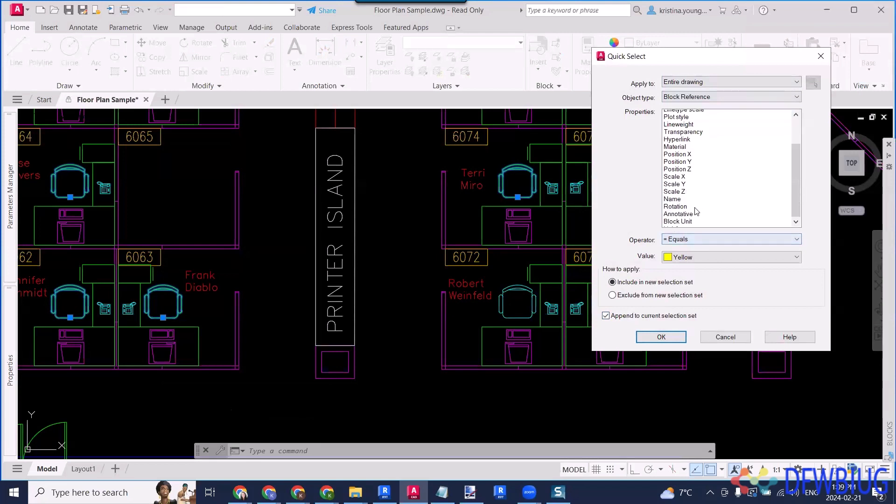
scroll(695, 208, "down", 1)
left_click(683, 189)
left_click(680, 259)
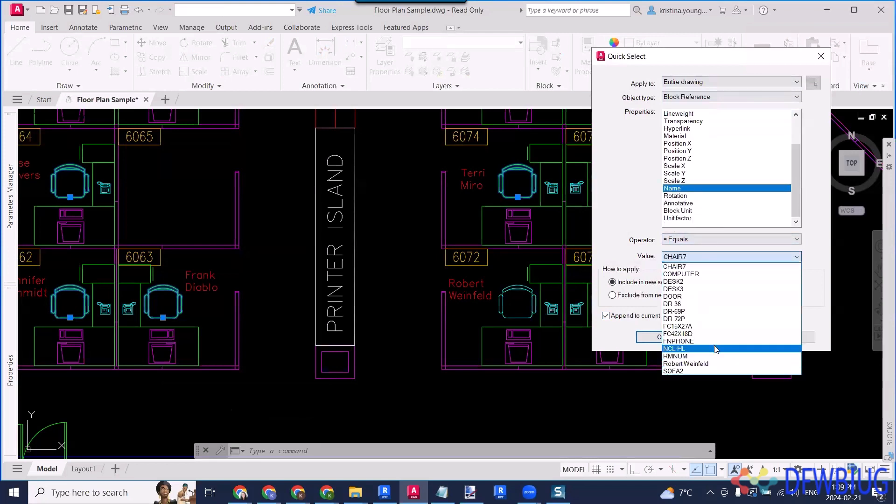
left_click(693, 290)
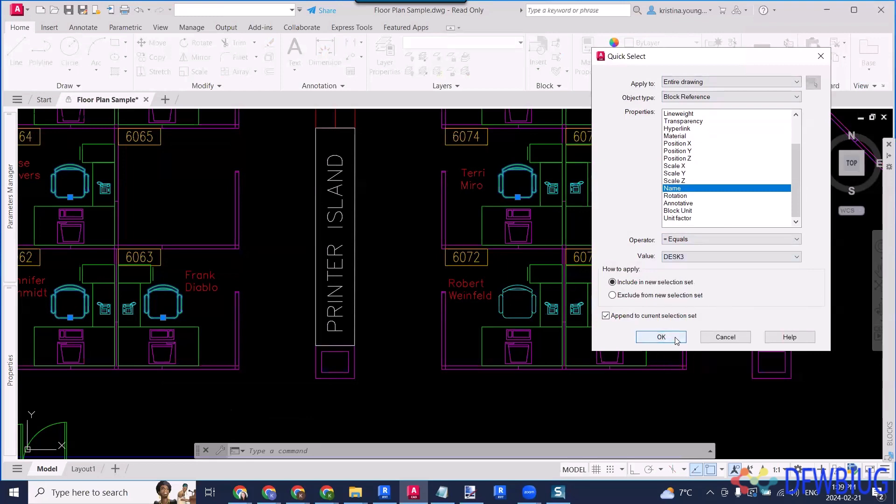
left_click(673, 337)
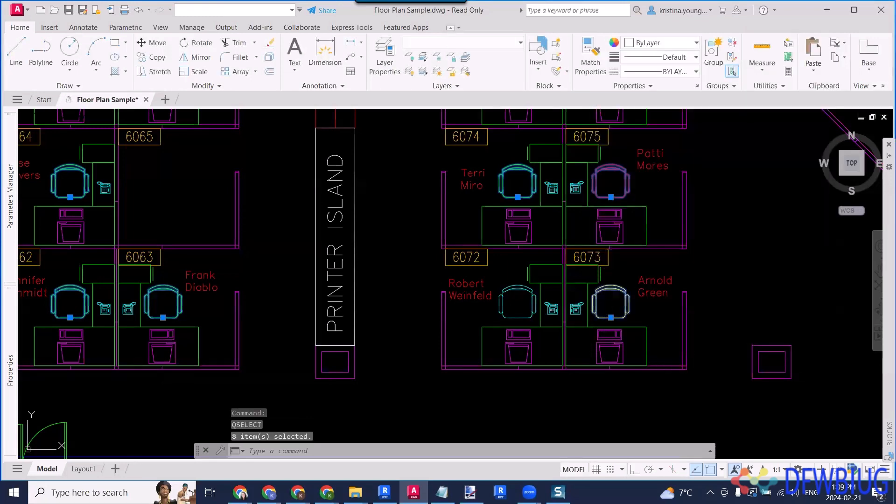
- Append block references whose Name equals FC15X27A to the current selection set with another Quick Select
key("Return")
left_click(700, 96)
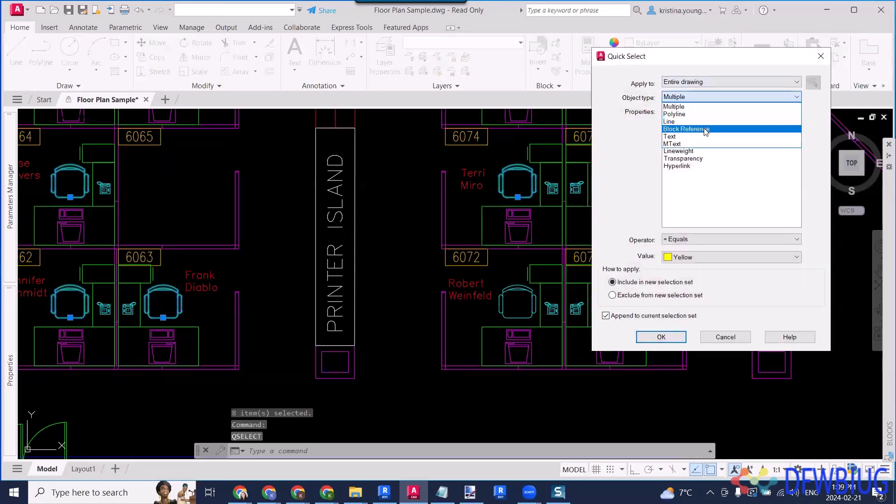
left_click(705, 129)
left_click(694, 257)
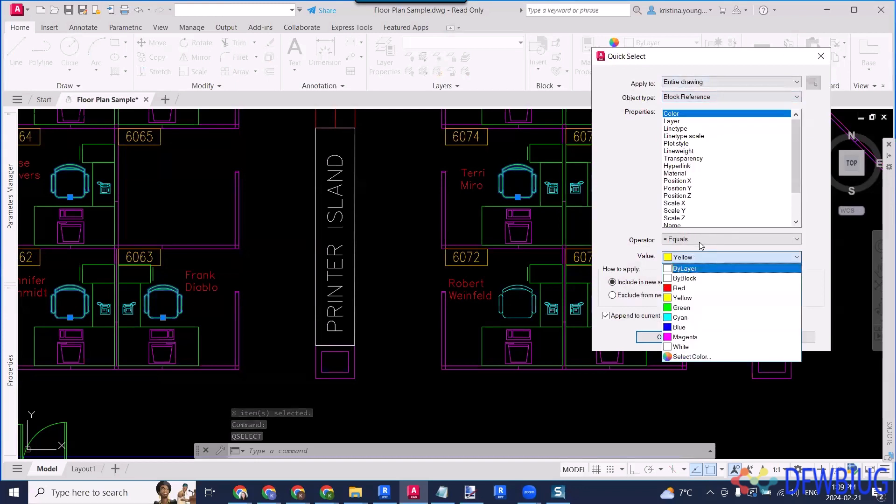
left_click(699, 245)
scroll(690, 210, "down", 2)
left_click(679, 188)
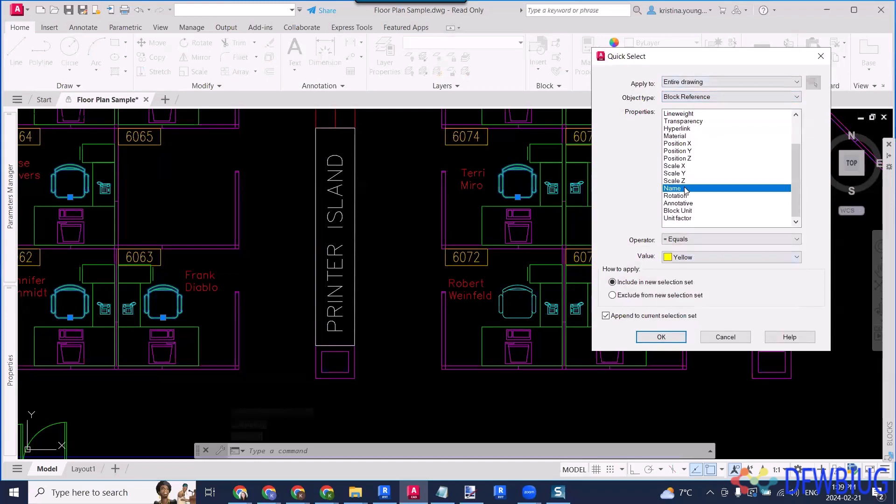
left_click(691, 257)
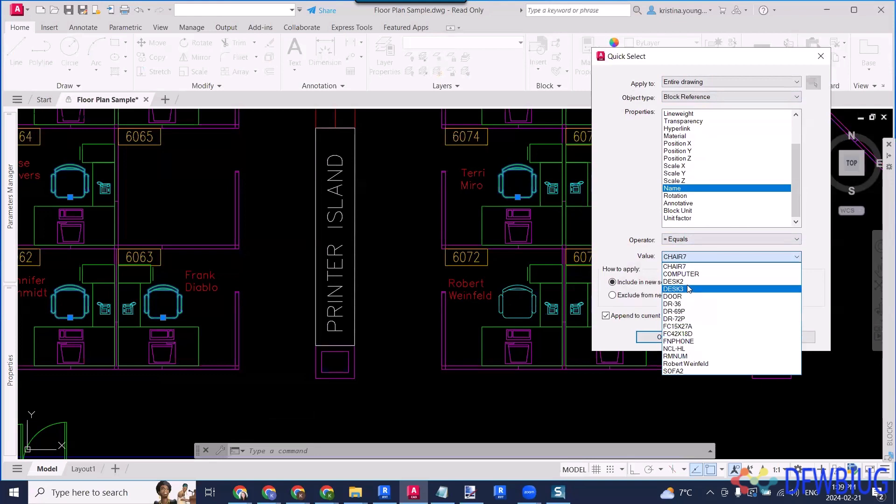
left_click(693, 326)
left_click(668, 343)
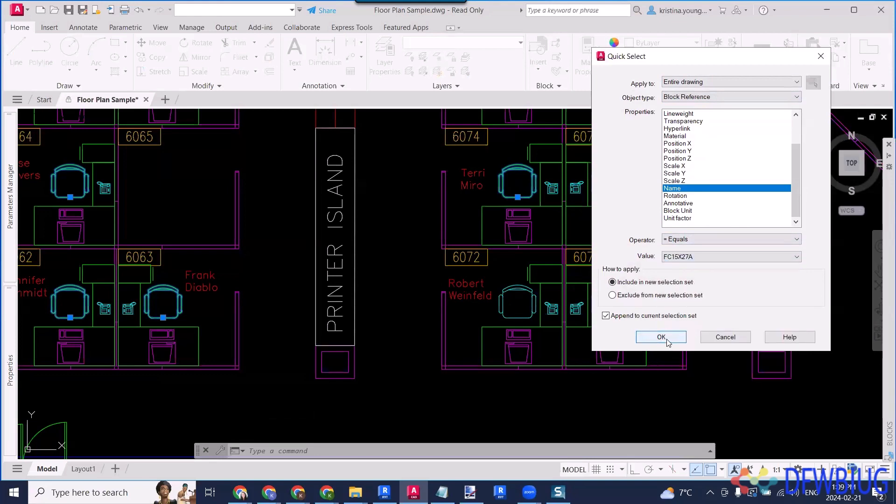
left_click(669, 342)
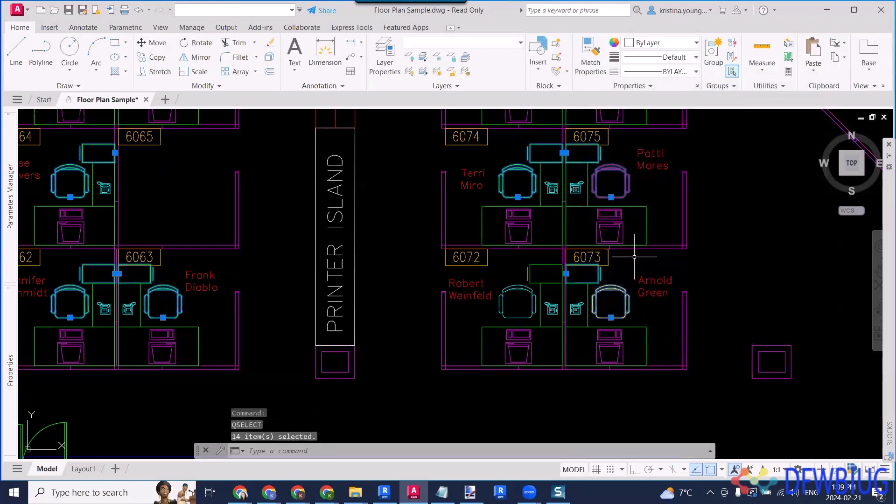
- Append block references whose Name equals DESK2 to the current selection set with Quick Select
key("Return")
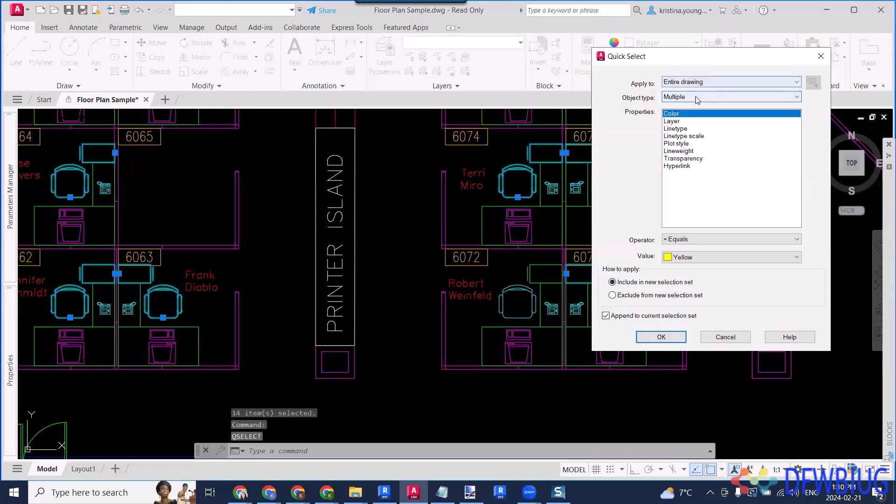
left_click(697, 97)
left_click(681, 136)
scroll(682, 194, "down", 2)
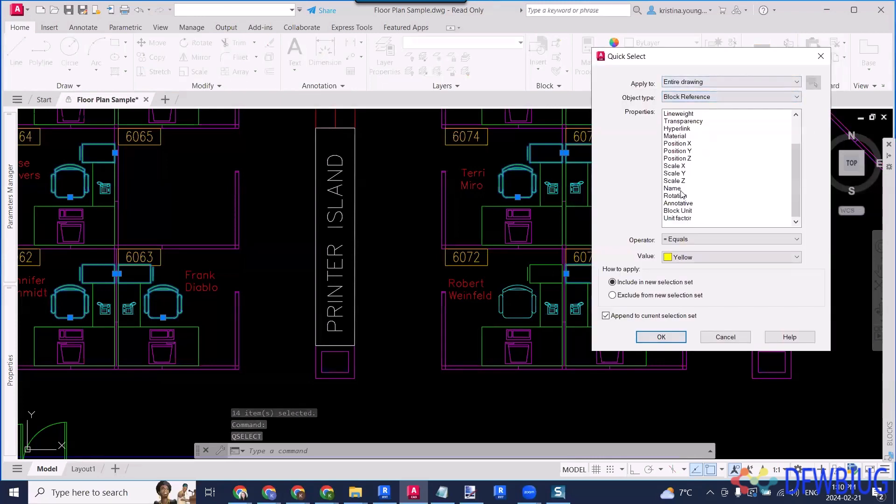
left_click(677, 188)
left_click(710, 257)
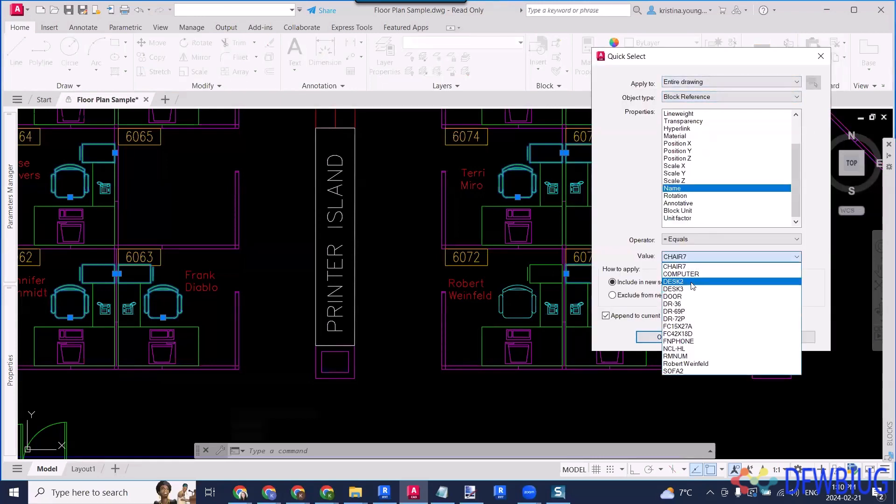
left_click(692, 282)
left_click(658, 337)
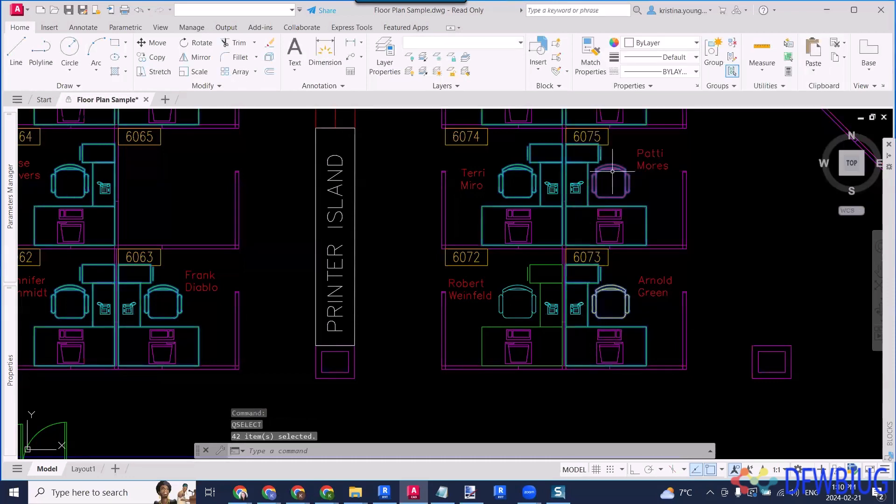
- Move the selected chair, desk and cabinet blocks to the FURNITURE layer and clear the selection
left_click(214, 11)
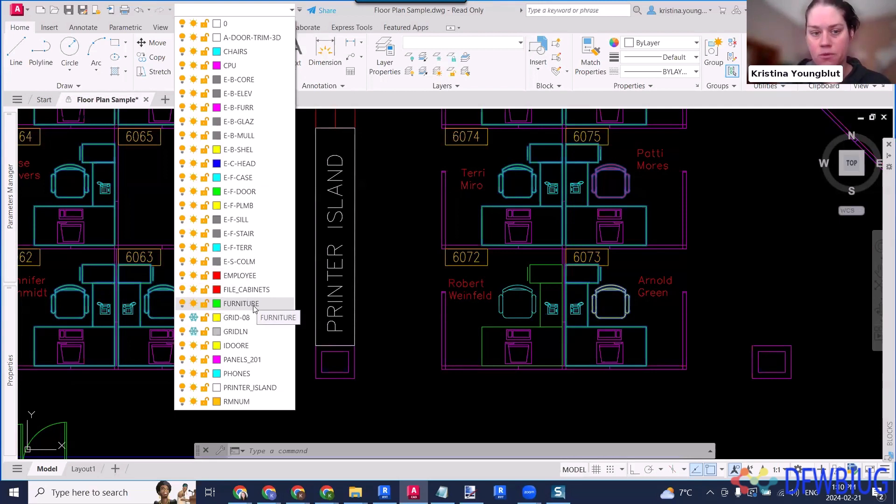
left_click(253, 304)
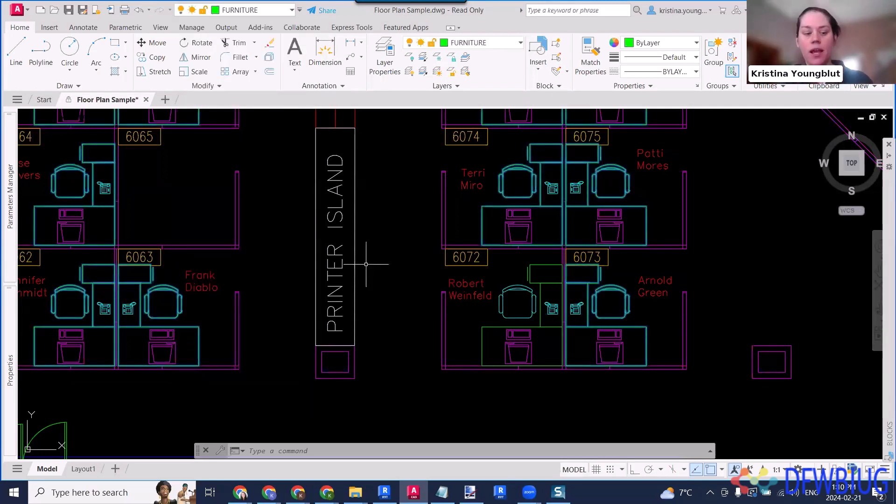
key("Escape")
key("Escape")
key("Escape")
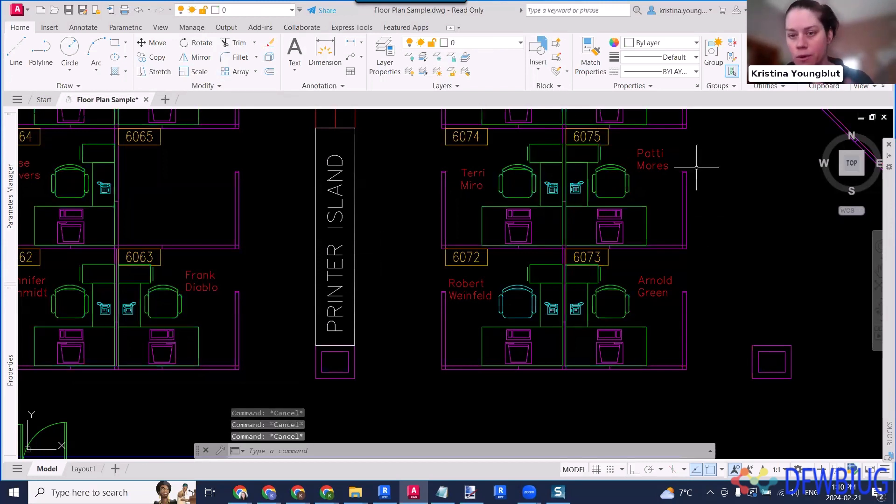
- Turn the FURNITURE layer off and back on to check which objects are on it
middle_click_drag(667, 211, 666, 244)
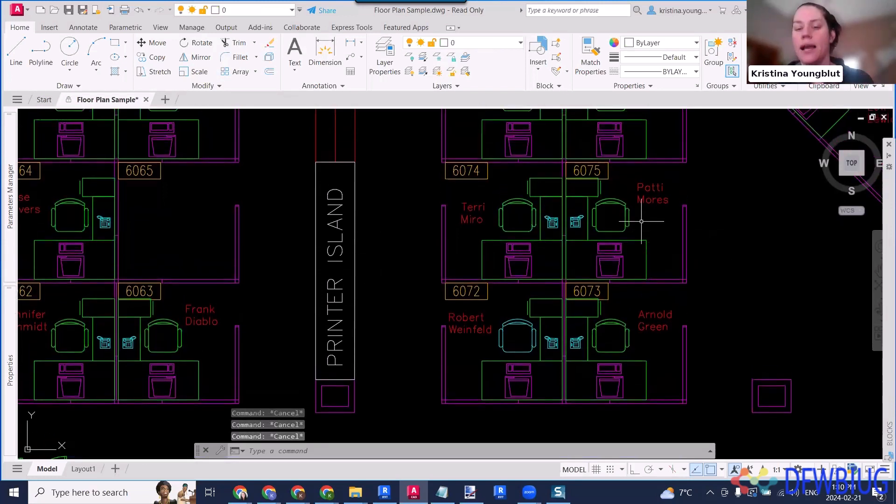
left_click(246, 11)
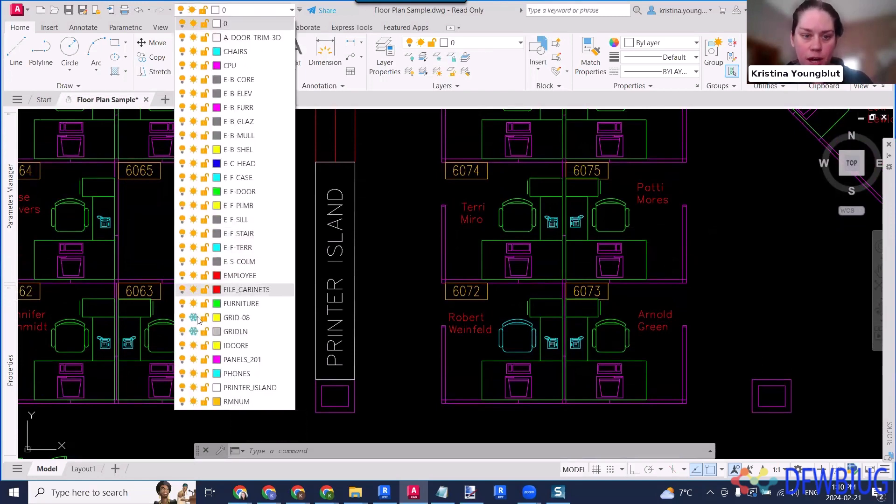
left_click(182, 303)
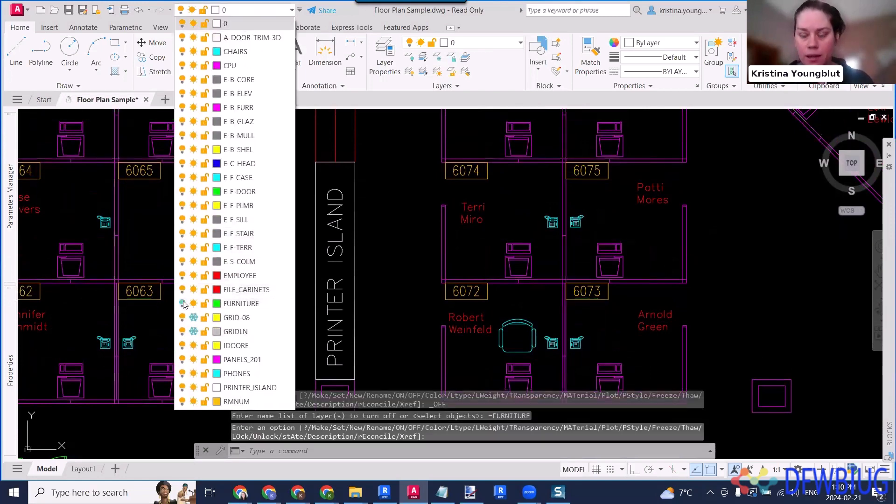
left_click(182, 303)
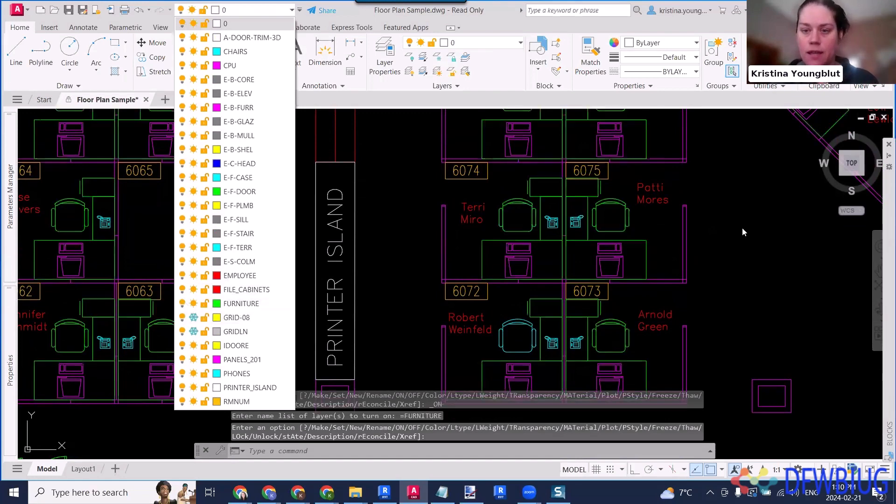
key("Escape")
key("Escape")
key("Escape")
- Quick Select block references whose Name equals CHAIR7 in the entire drawing, with appending to the current selection set turned off
type("qselect")
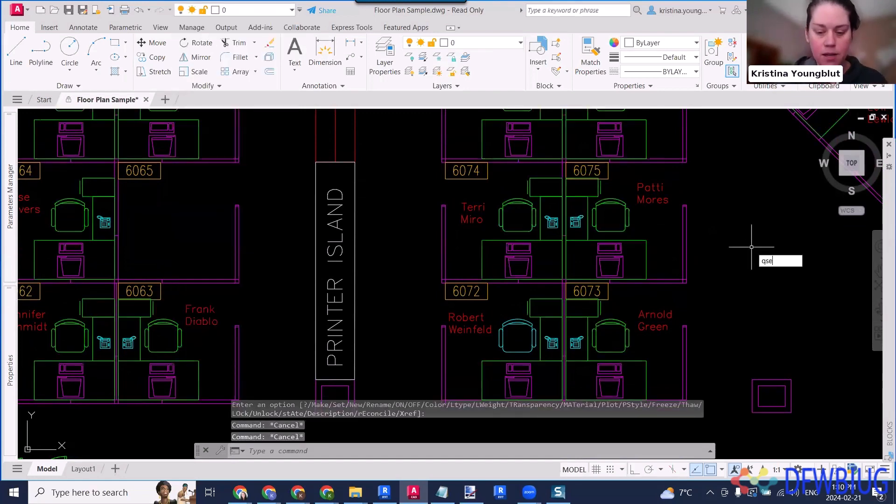
key("Return")
left_click(728, 97)
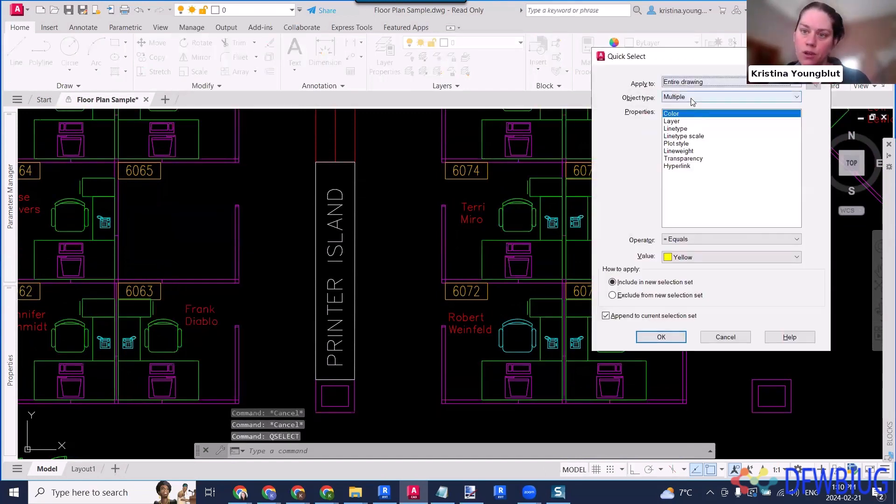
left_click(691, 135)
left_click(614, 317)
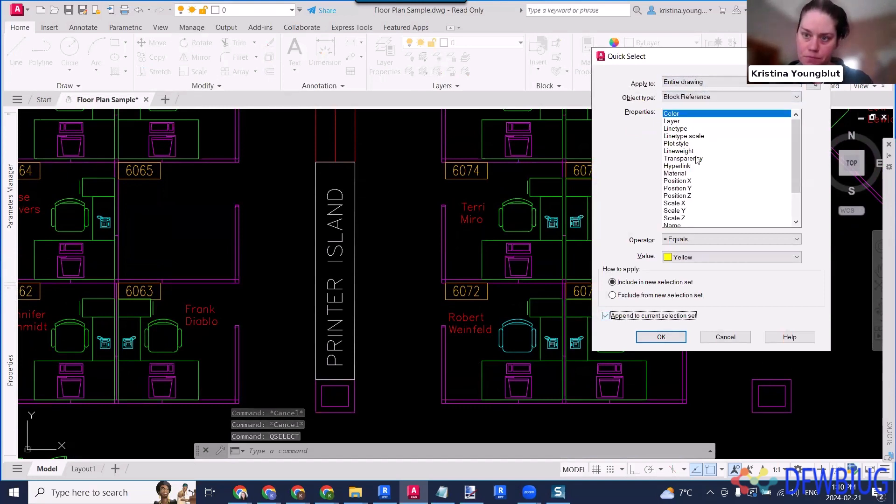
scroll(683, 194, "down", 2)
left_click(683, 189)
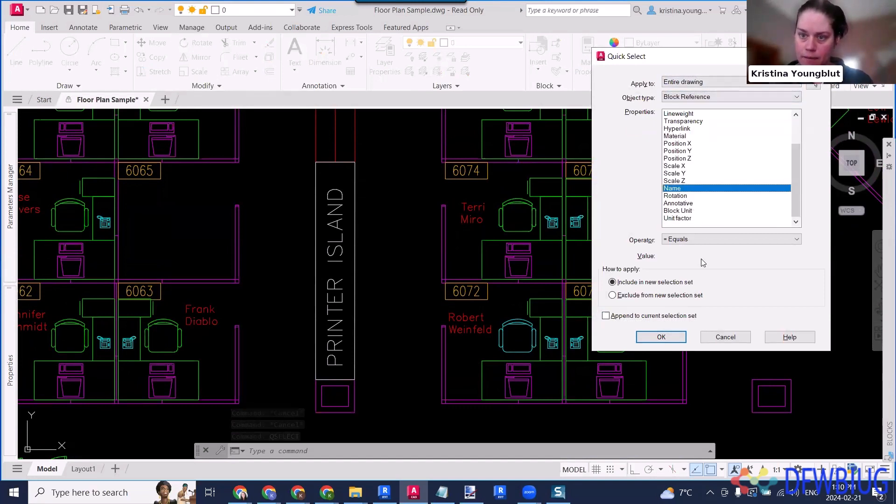
left_click(692, 255)
left_click(630, 247)
left_click(660, 340)
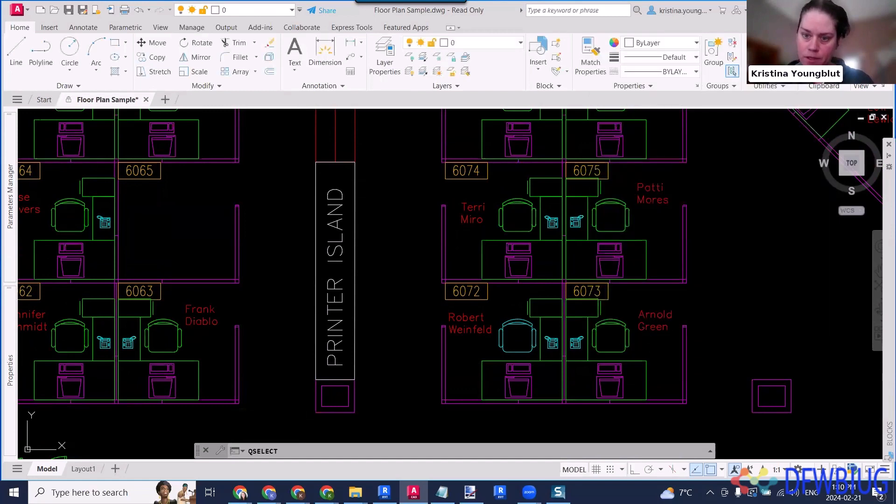
- Quick Select block references whose Name equals CHAIR7 within the current selection, including them in a new selection set
key("Return")
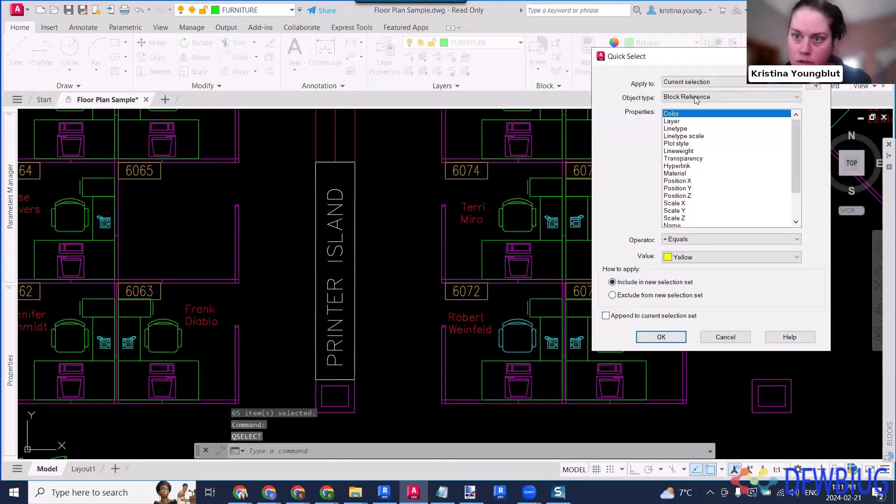
scroll(684, 193, "down", 2)
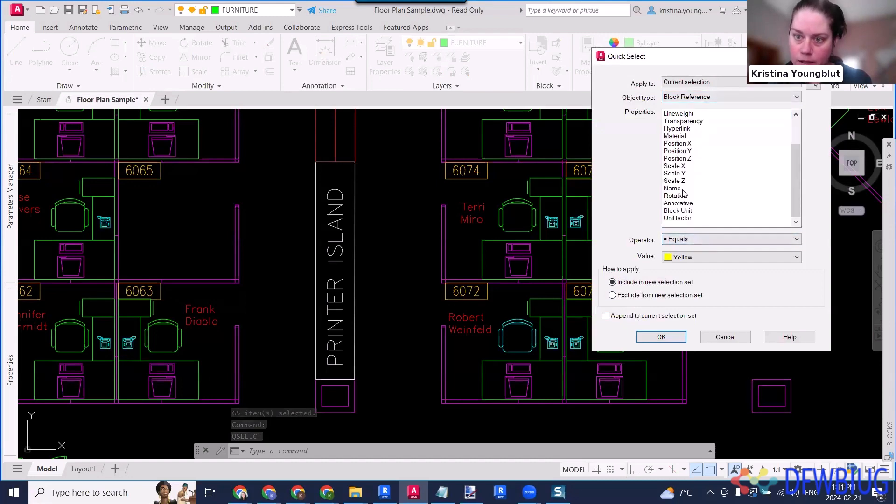
left_click(683, 189)
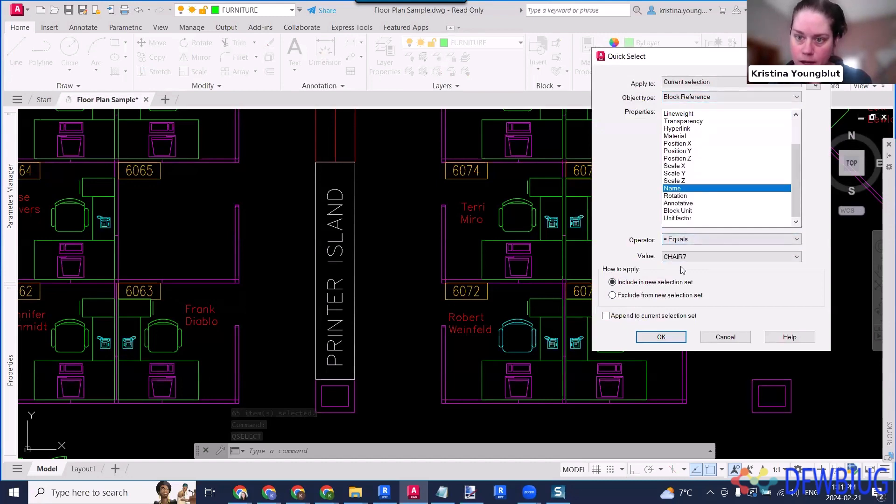
left_click(661, 338)
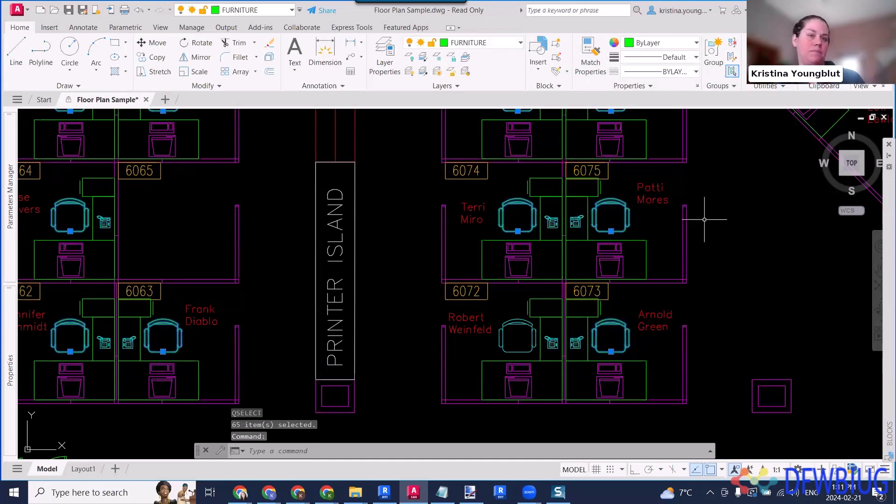
- Hide the selected chair blocks in the floor plan
scroll(738, 273, "up", 1)
mouse_move(738, 273)
middle_mouse_down()
mouse_move(642, 384)
mouse_move(661, 379)
middle_mouse_up()
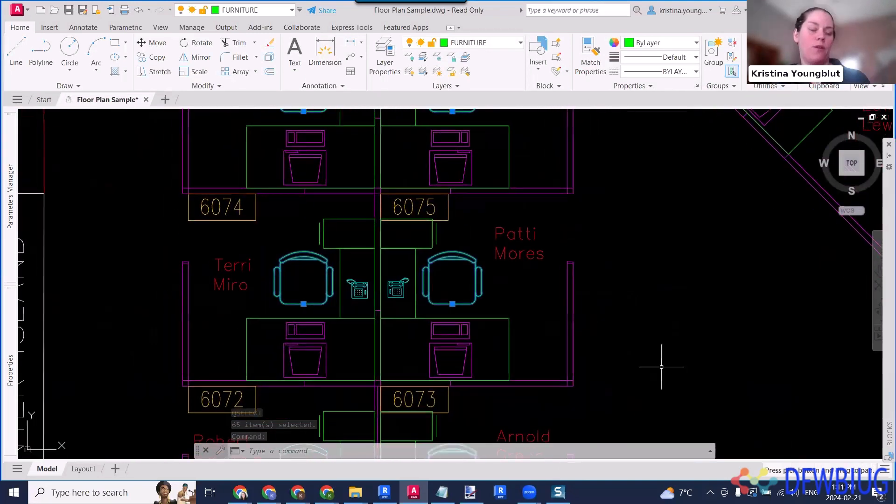
scroll(648, 284, "down", 3)
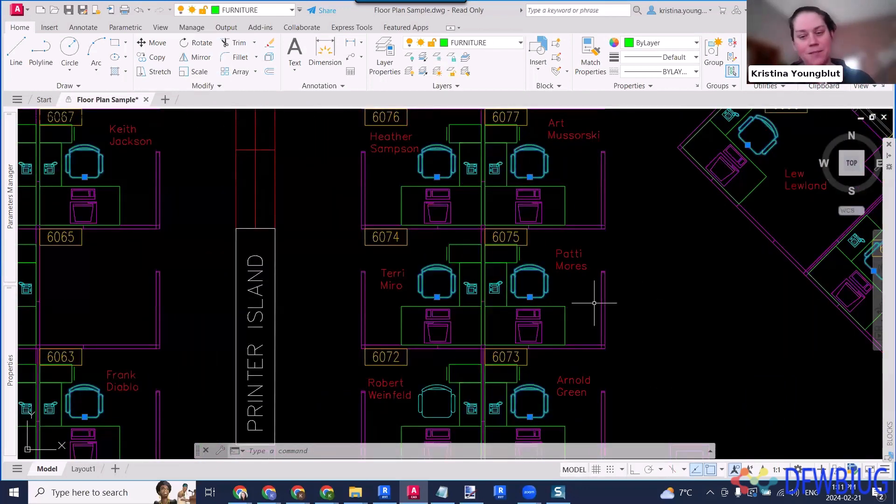
right_click(665, 270)
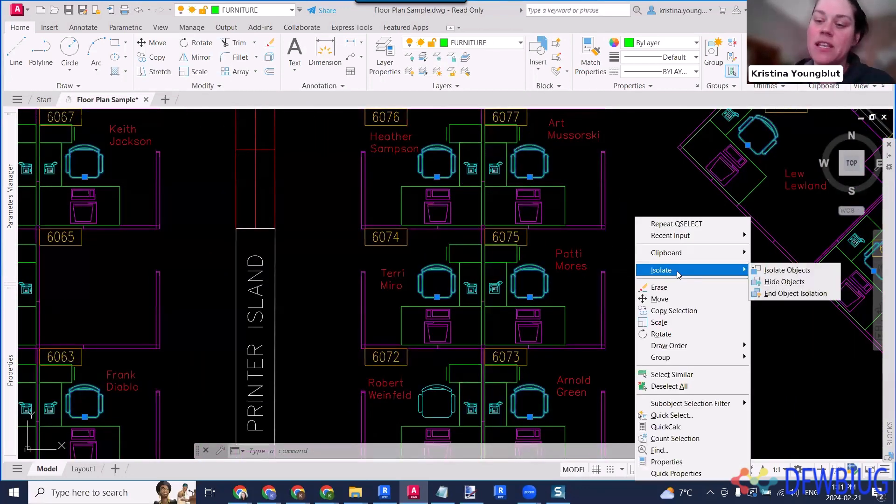
mouse_move(743, 269)
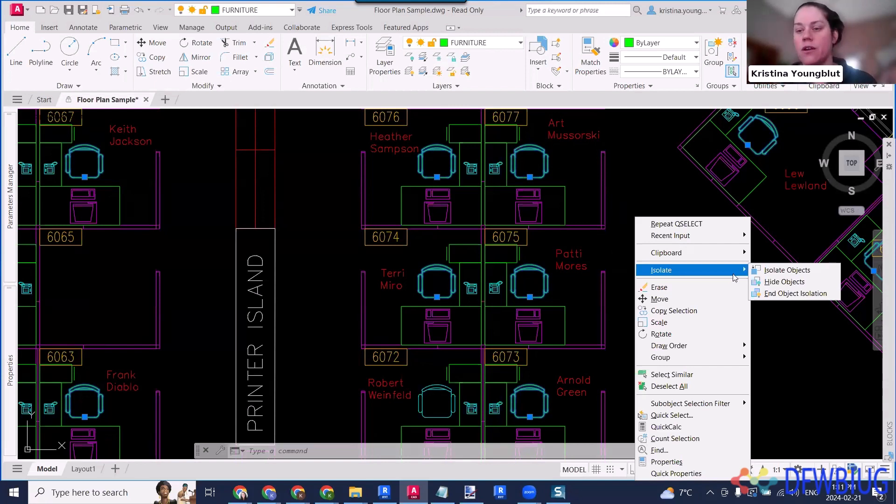
left_click(783, 282)
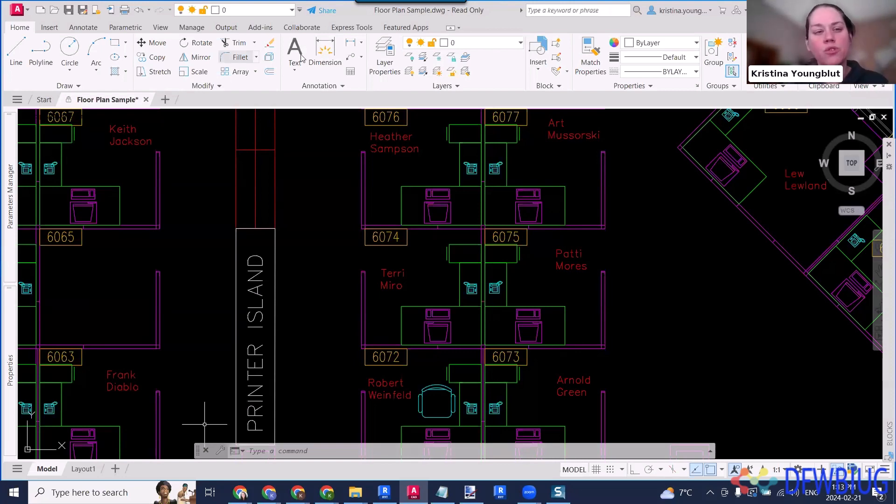
left_click(259, 13)
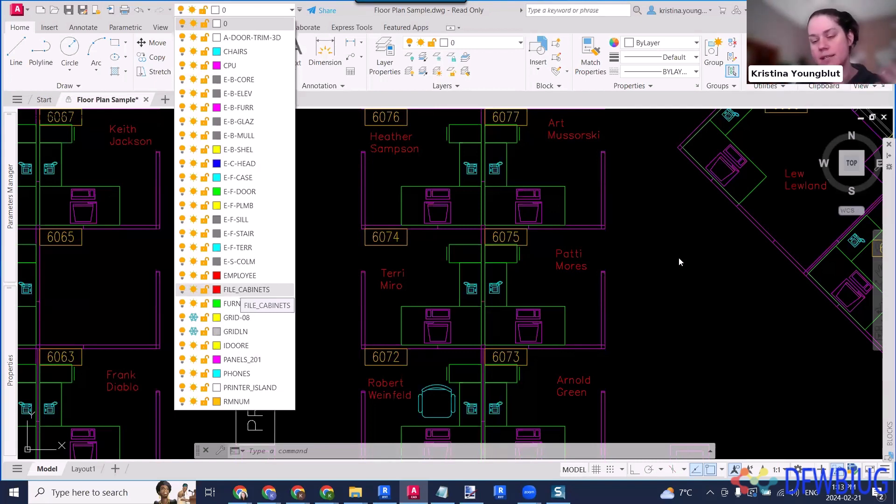
key("Escape")
key("Escape")
key("Escape")
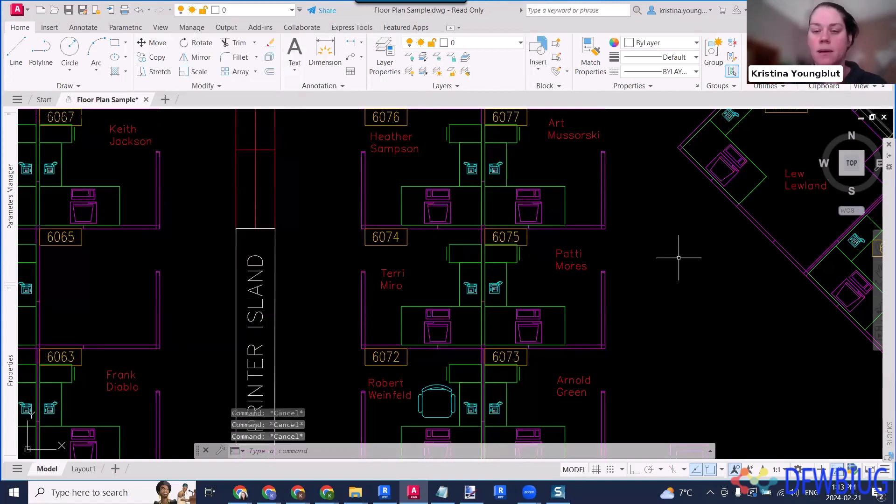
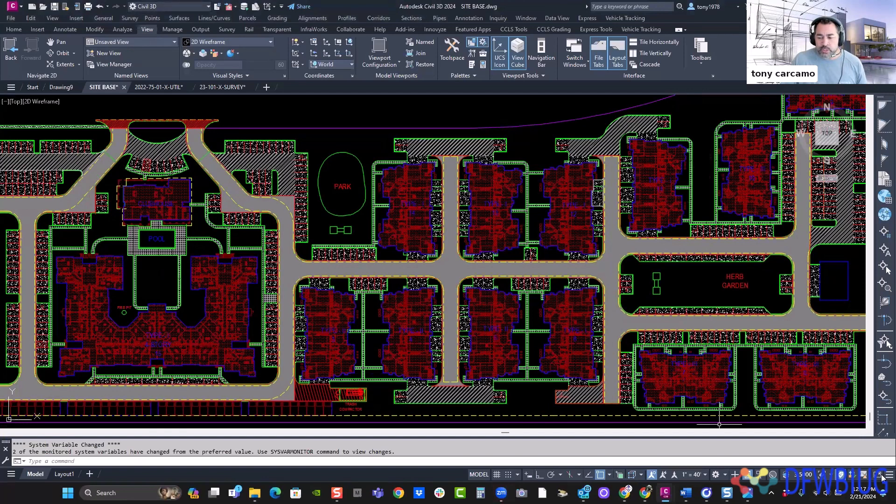
- Set the pattern of the building hatch just beside the park to AR-PARQ1 through its quick properties and deselect it
left_click(888, 474)
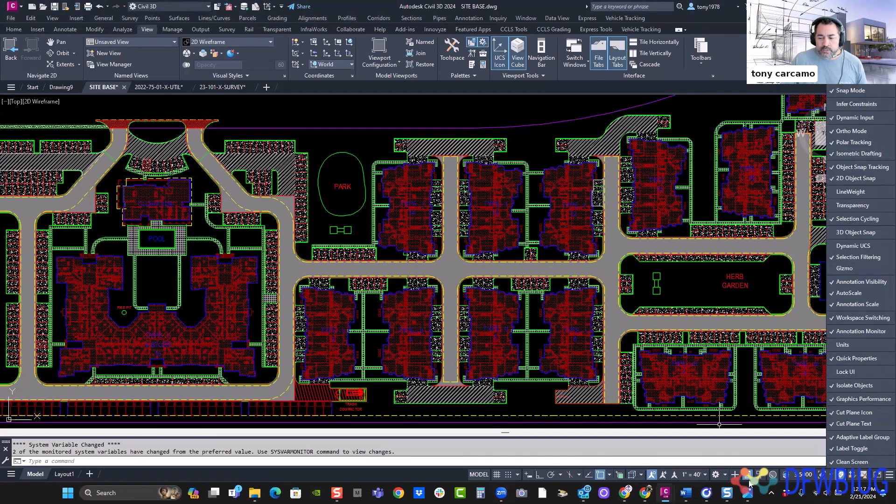
left_click(755, 463)
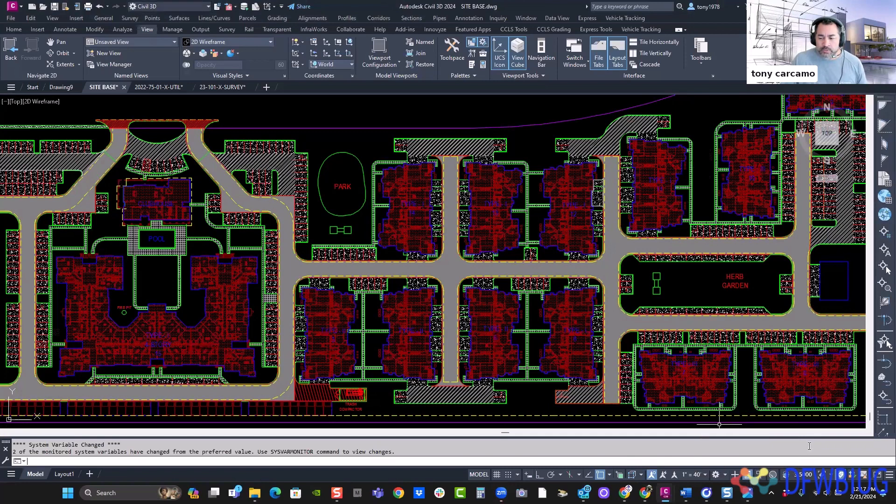
middle_click_drag(500, 215, 528, 262)
left_click(455, 207)
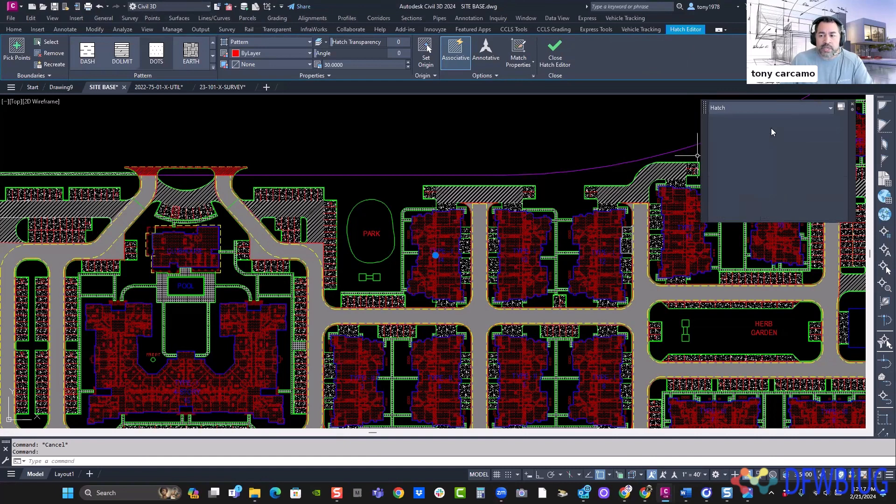
left_click(783, 137)
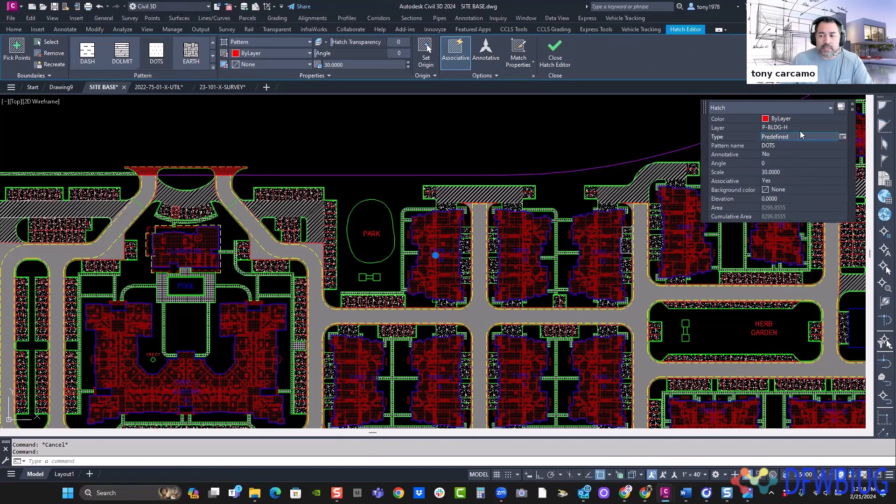
left_click(805, 147)
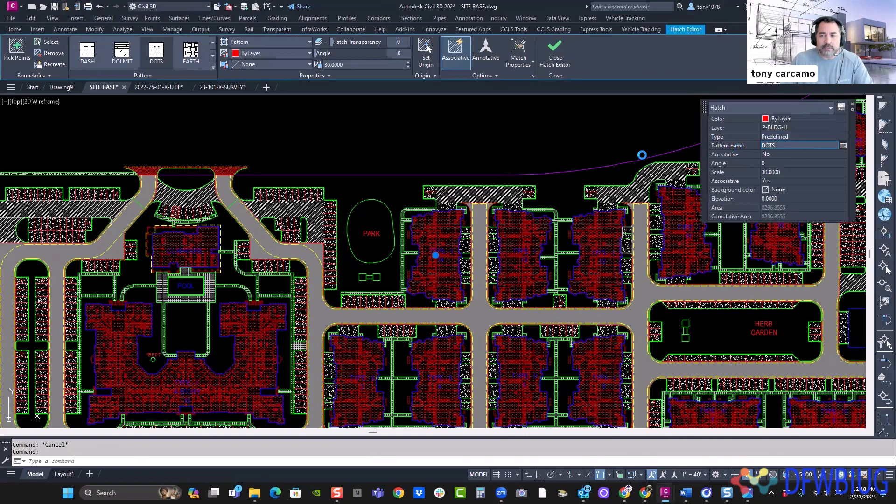
left_click(842, 146)
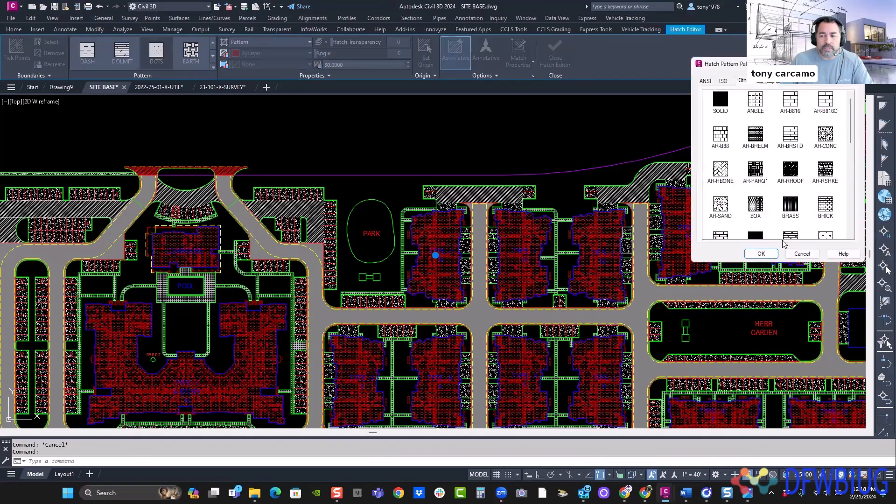
left_click(760, 254)
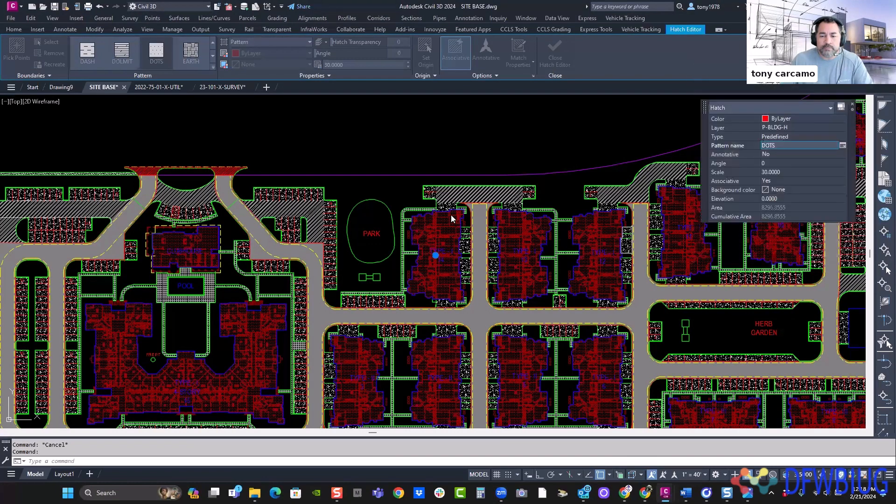
left_click(429, 152)
key("Escape")
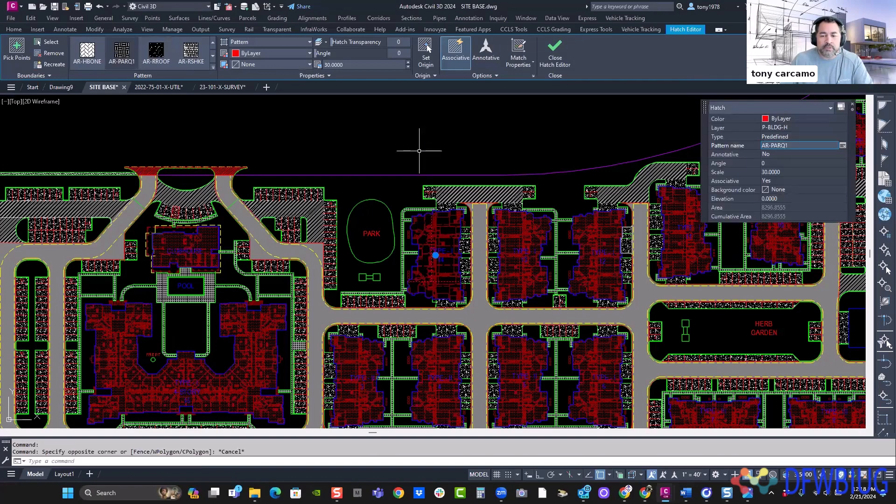
key("Escape")
- Inspect the quick properties of the interior block reference in building TYPE-I 14 and clear the selection
middle_click_drag(496, 202, 434, 196)
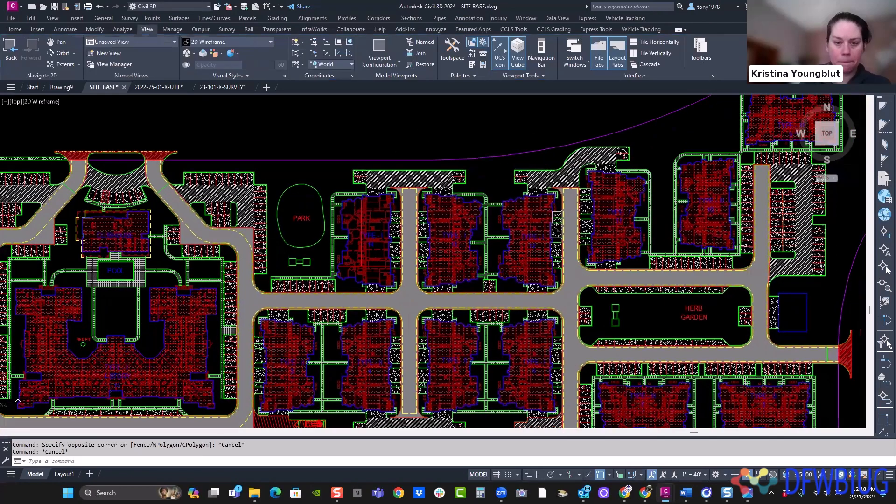
scroll(382, 201, "up", 2)
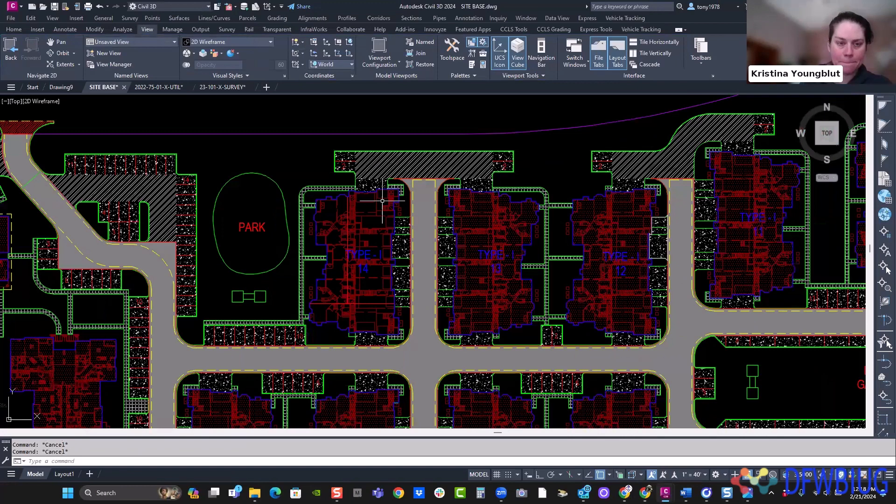
left_click(382, 201)
right_click(354, 196)
key("Escape")
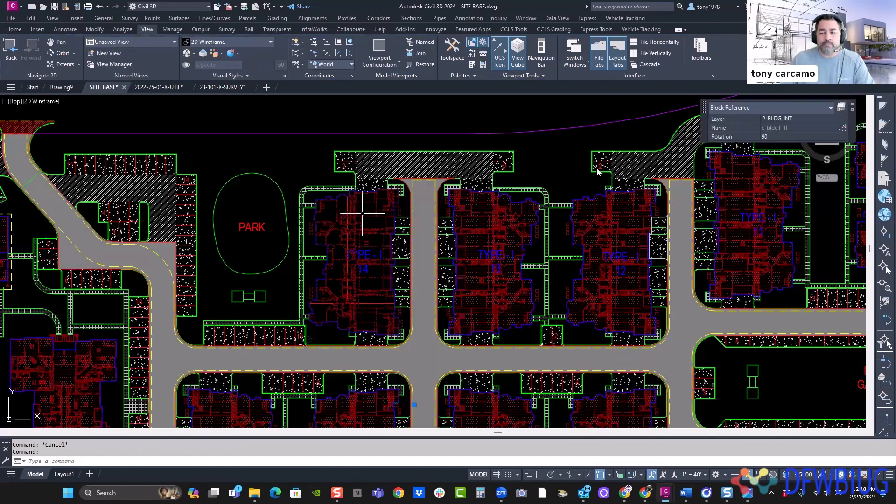
key("Escape")
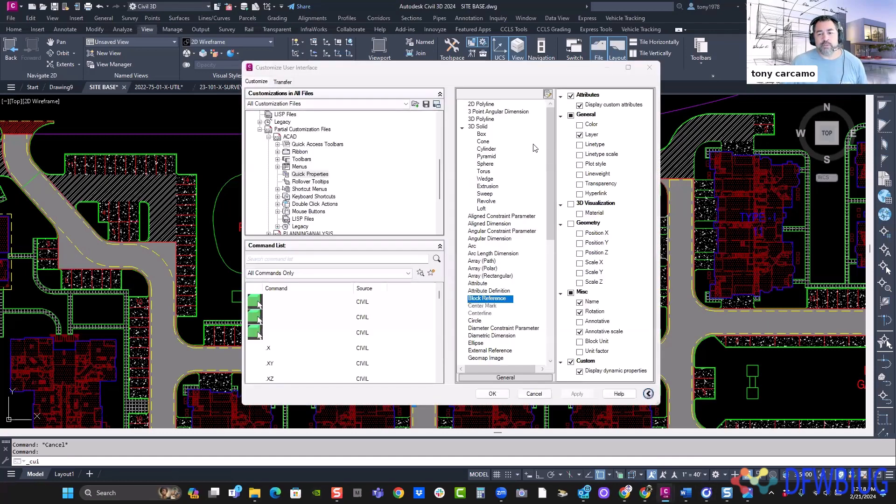
- Add Linetype, Elevation, Area, Length and Linetype generation to the quick properties of 2D polylines and apply the change
left_click(513, 112)
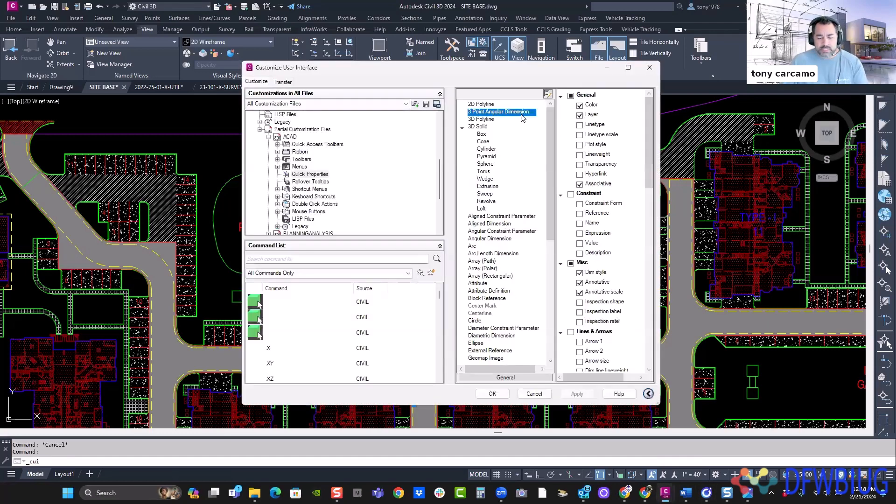
scroll(517, 186, "down", 10)
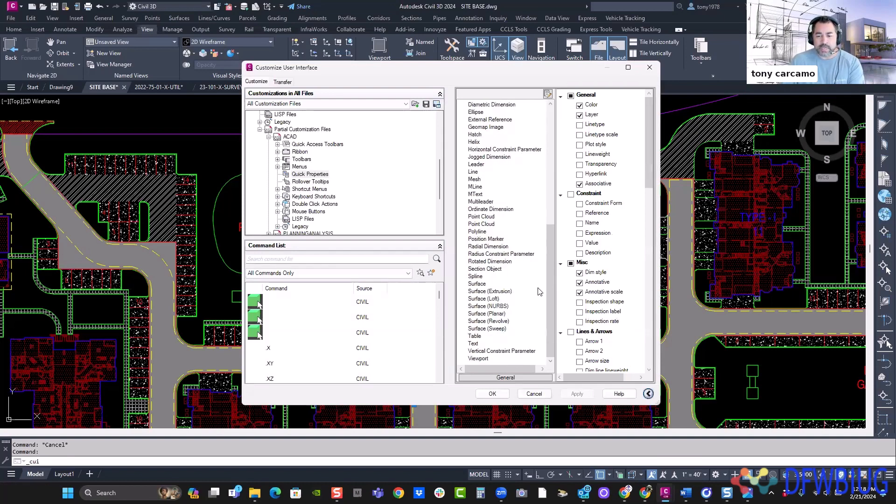
left_click_drag(552, 277, 553, 159)
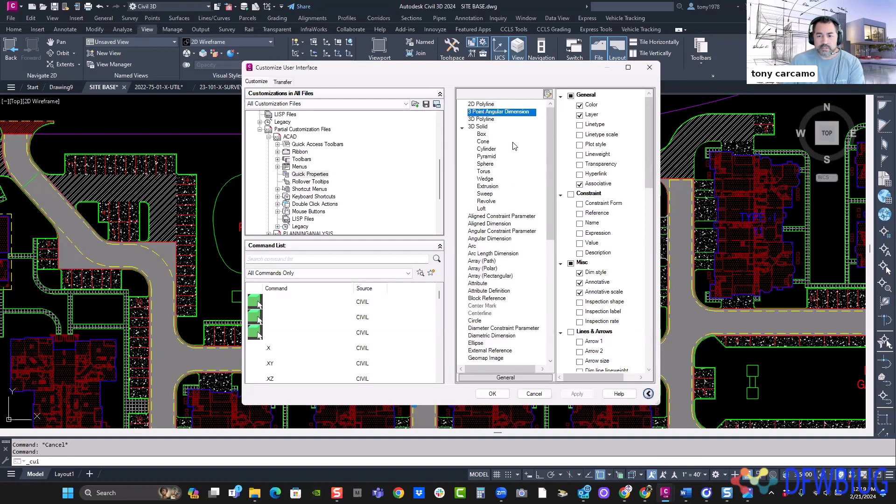
left_click(482, 105)
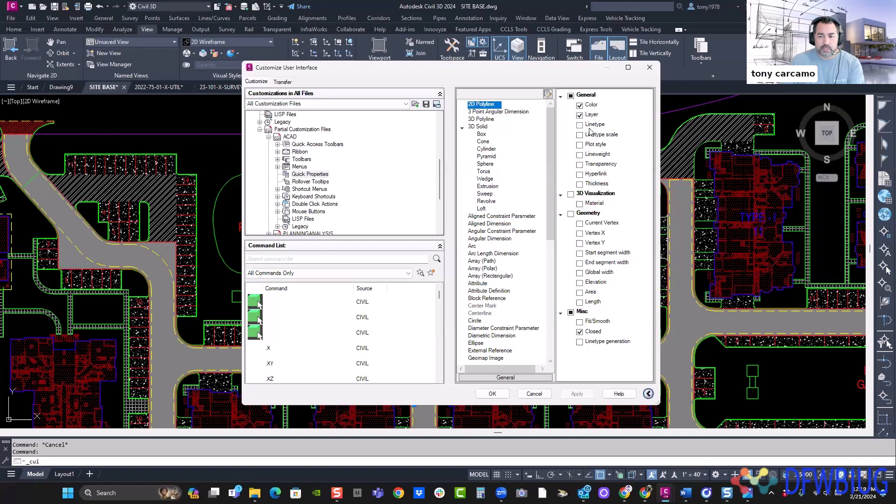
left_click(581, 125)
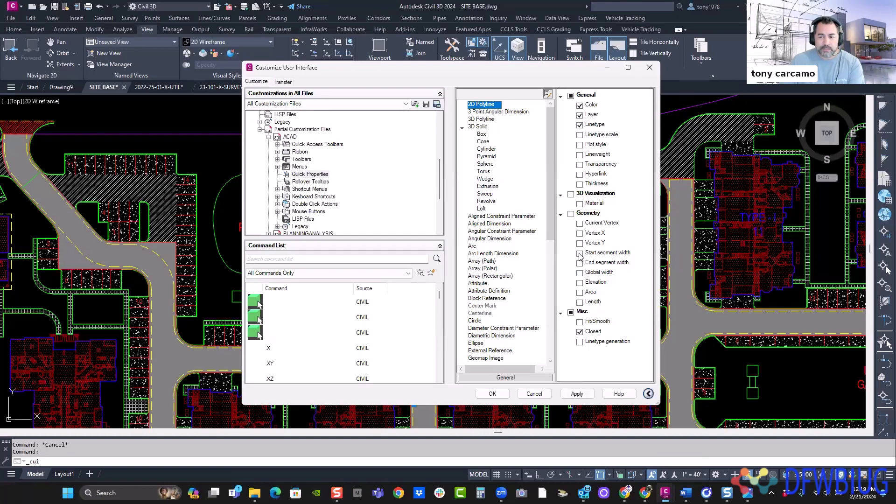
left_click(580, 283)
left_click(580, 292)
left_click(579, 302)
left_click(580, 342)
left_click(577, 394)
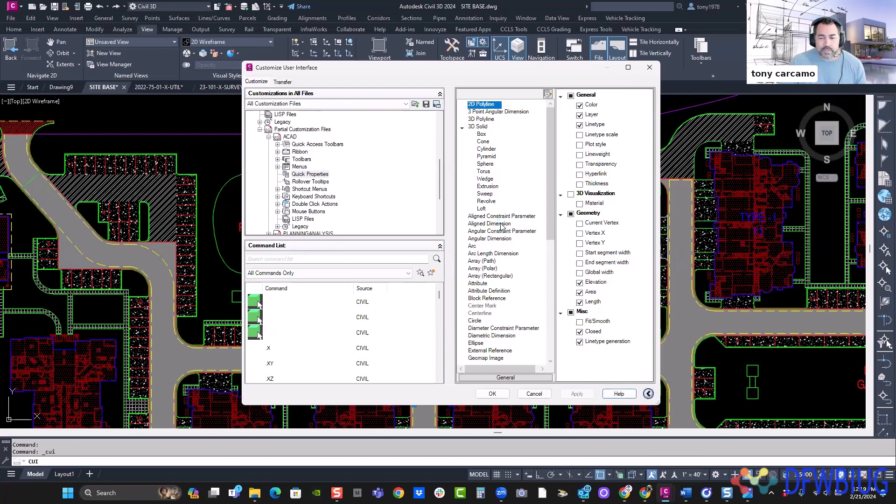
- Review which quick properties are enabled for MText and circles and close the customization dialog with the changes accepted
scroll(497, 233, "down", 7)
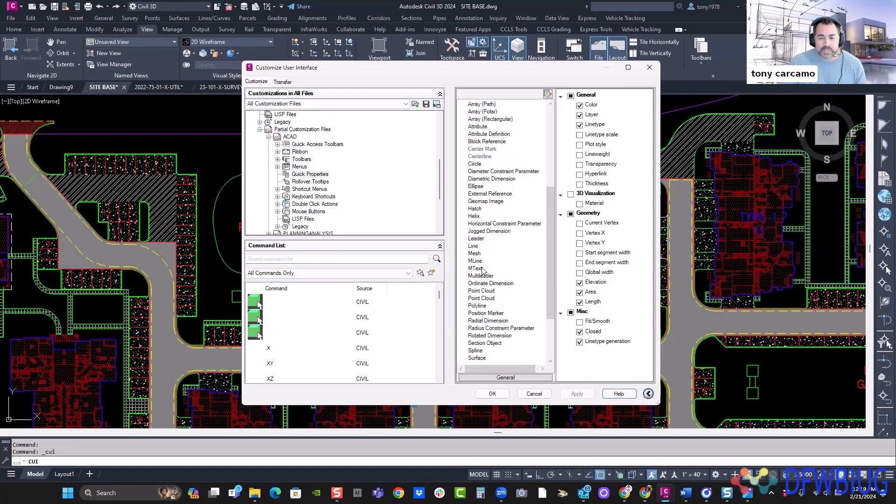
left_click(478, 268)
scroll(493, 276, "down", 2)
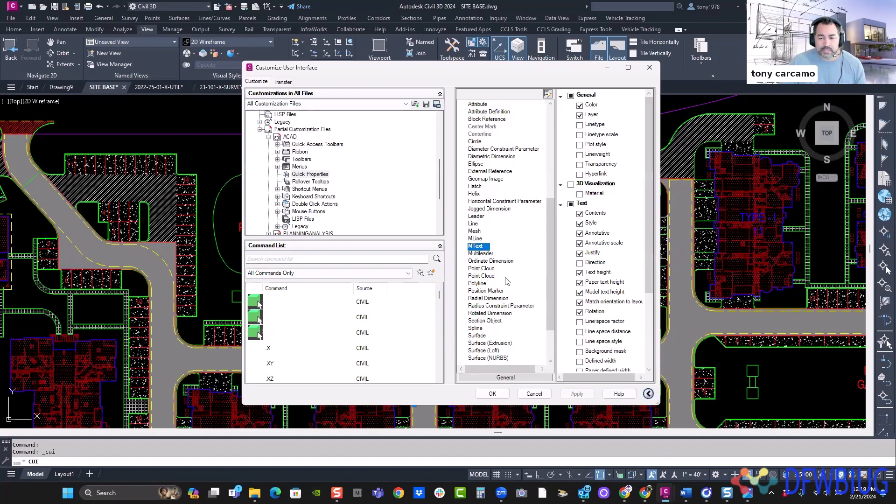
scroll(504, 237, "up", 3)
left_click(476, 186)
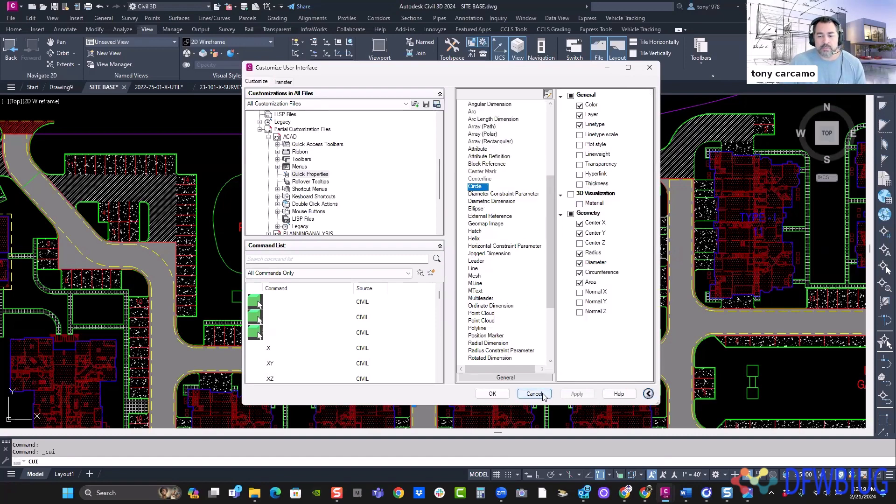
left_click(493, 393)
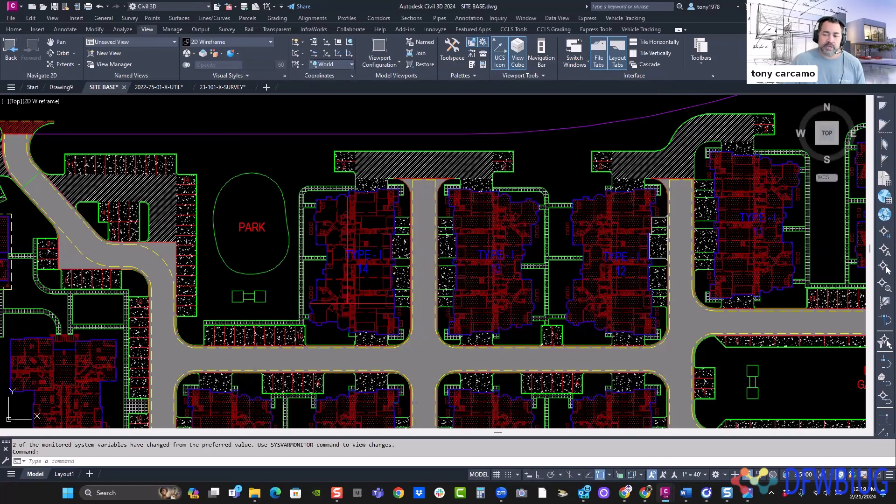
- Set the minimum number of rows for the Quick Properties palette to 10 and accept the drafting settings
left_click(595, 215)
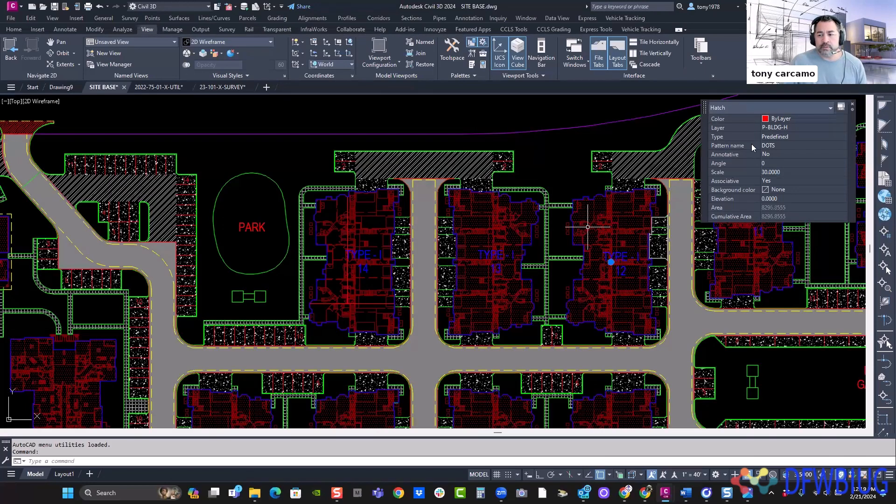
left_click(852, 111)
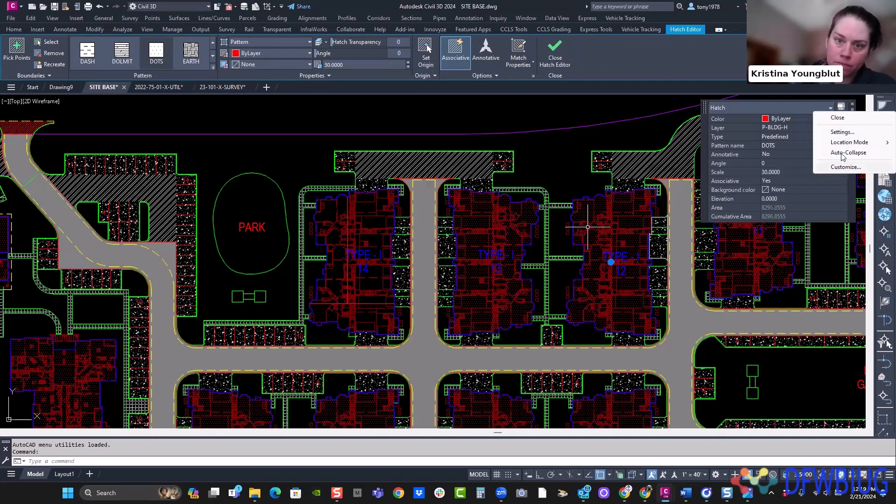
left_click(602, 219)
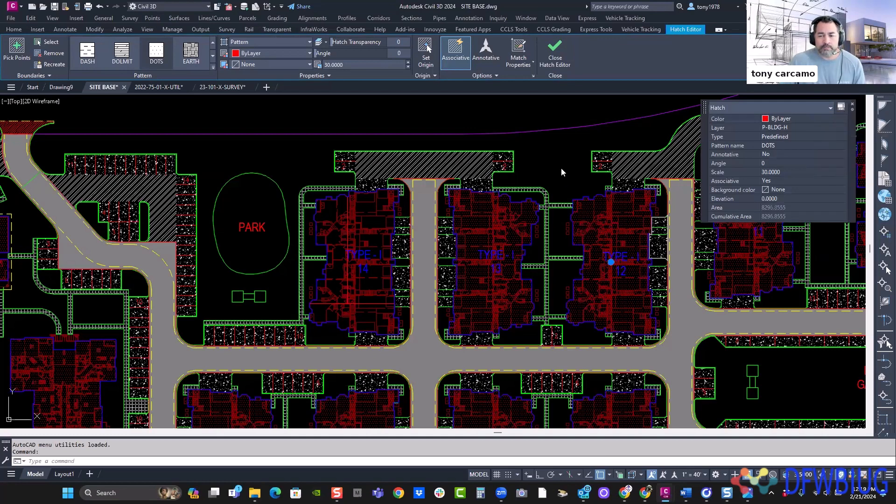
key("Escape")
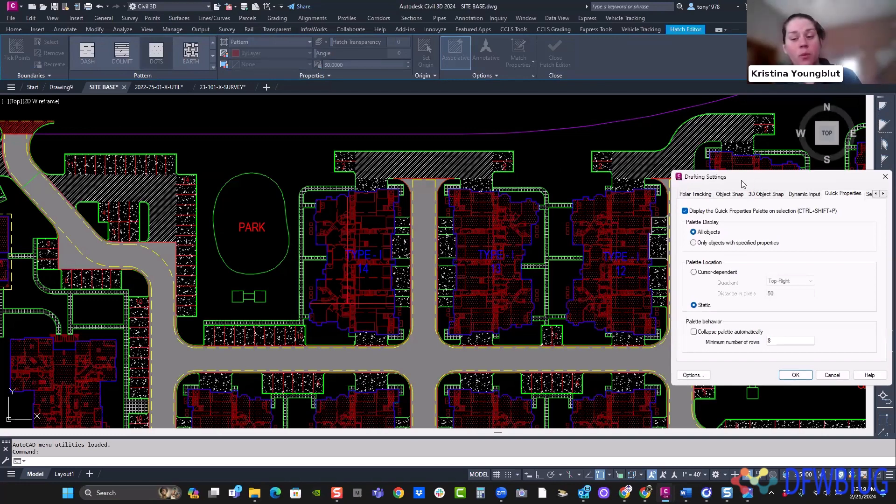
left_click_drag(741, 180, 379, 106)
left_click_drag(438, 264, 374, 265)
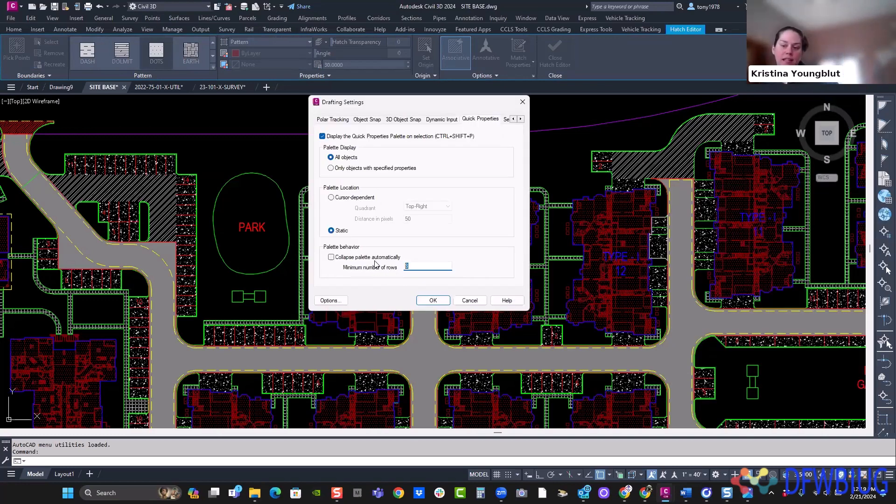
type("10")
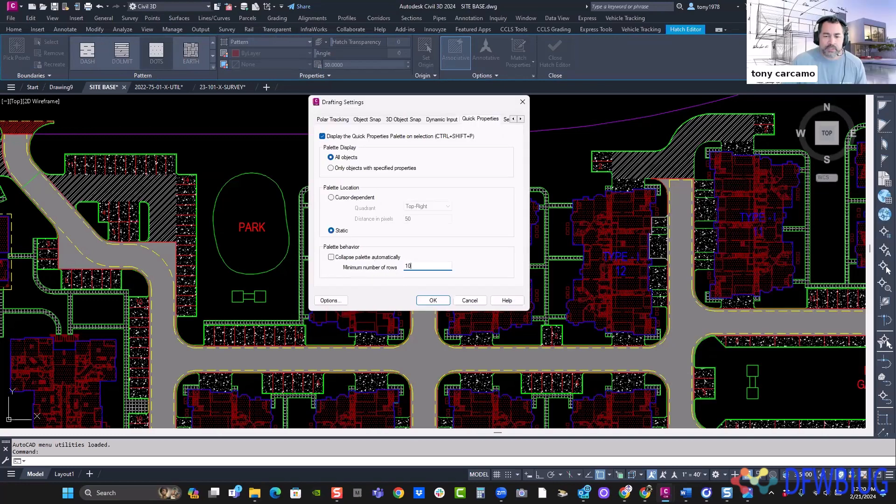
left_click(430, 300)
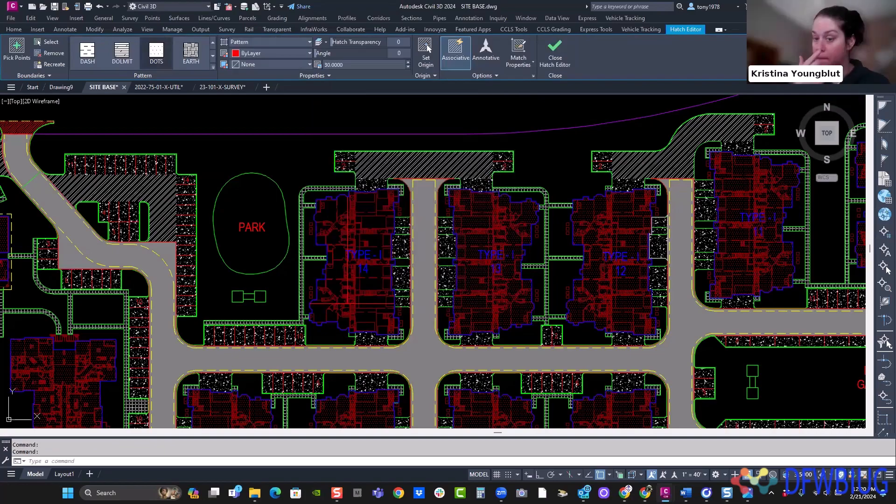
key("Escape")
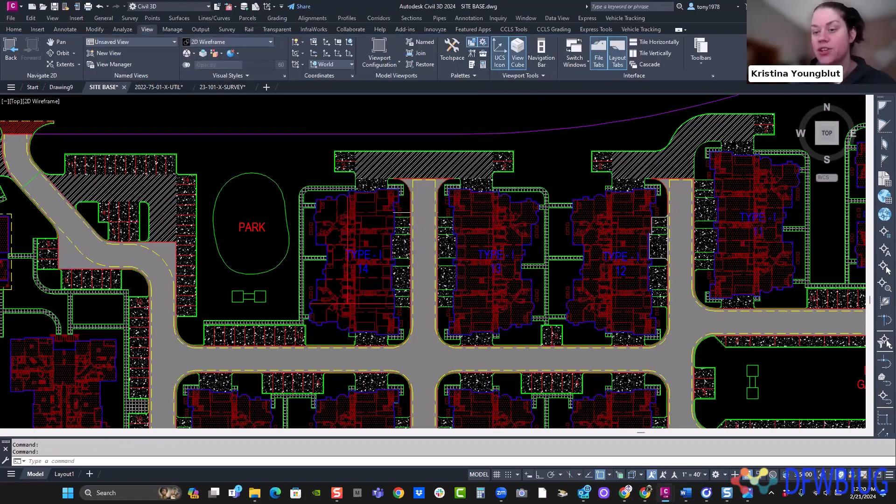
- Set the color of the diagonal pavement hatch between the clubhouse and the park to Green and deselect it
scroll(414, 212, "down", 2)
key("Escape")
key("Escape")
scroll(104, 245, "up", 2)
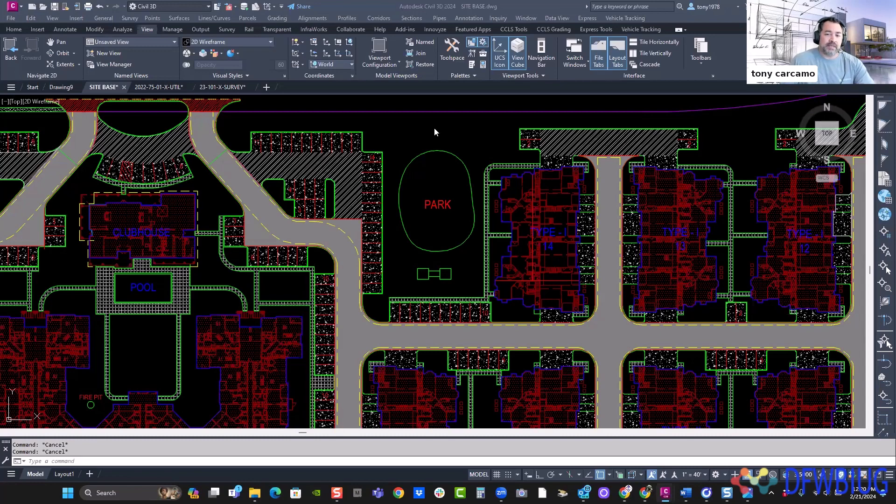
scroll(346, 165, "up", 2)
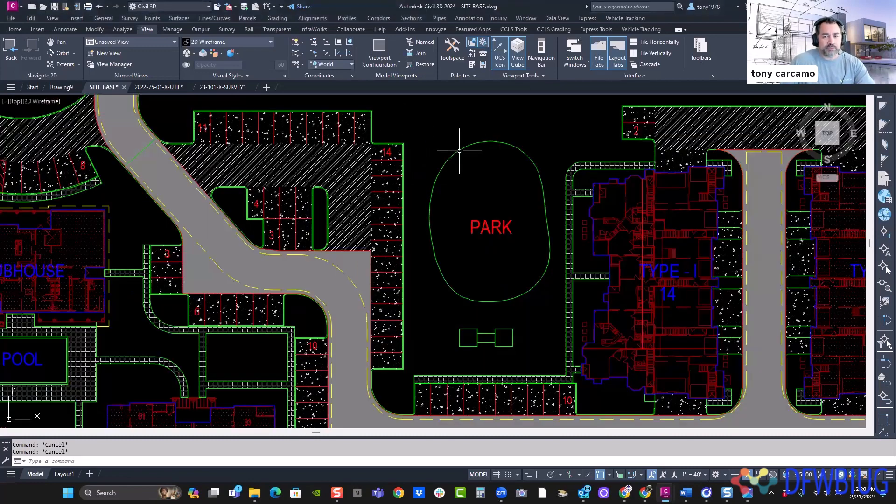
middle_click_drag(428, 147, 449, 147)
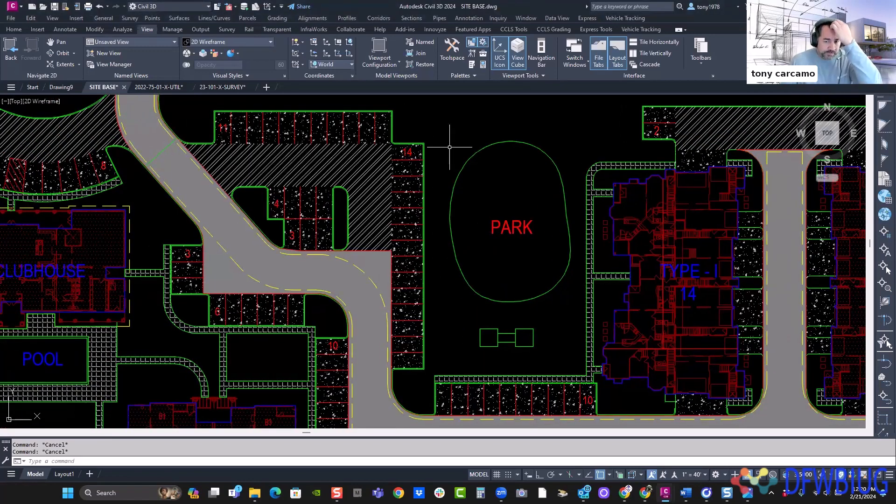
left_click(370, 172)
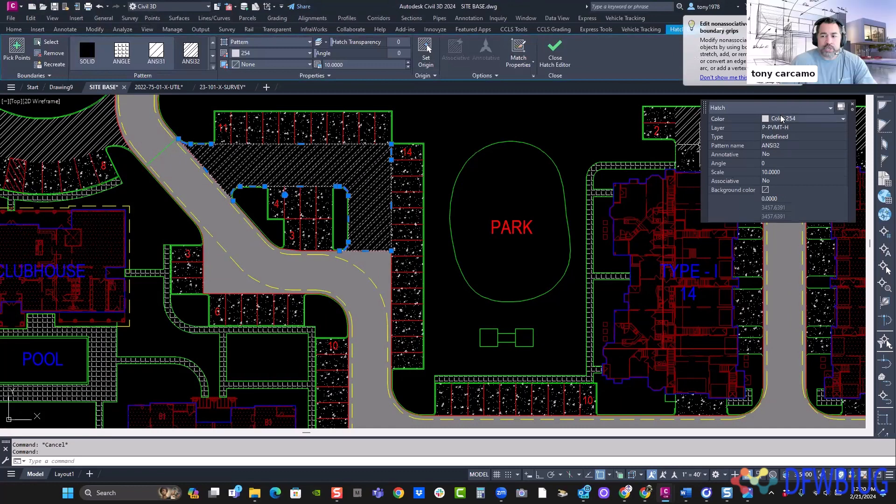
left_click(777, 119)
left_click(778, 144)
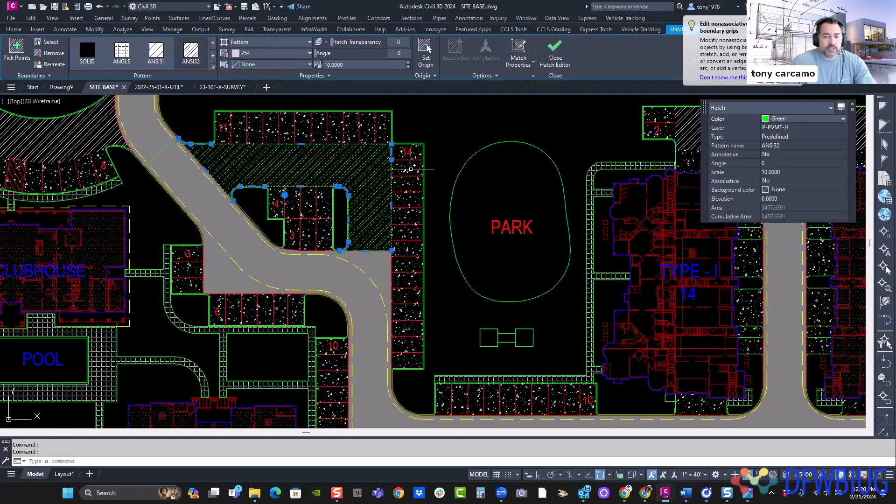
key("Escape")
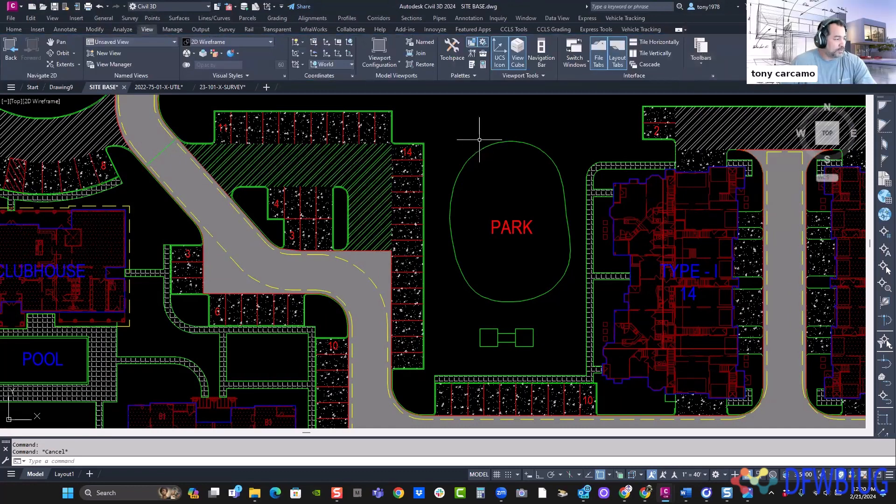
key("Escape")
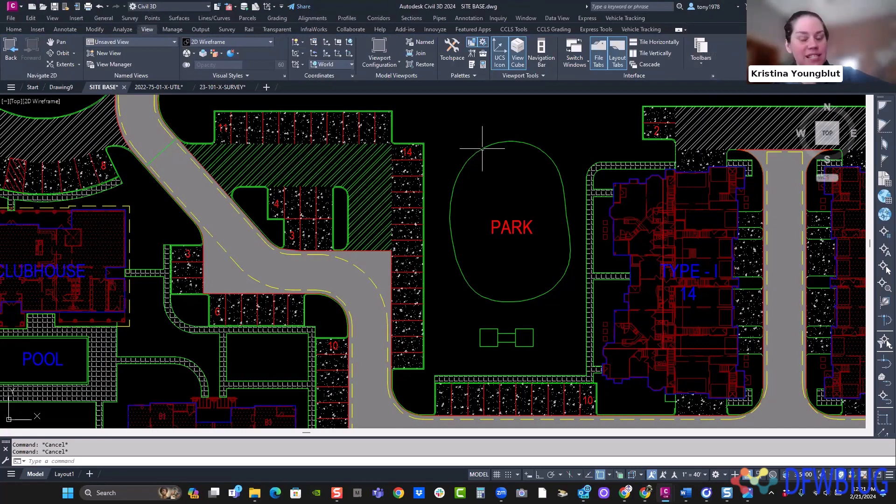
- Undo the pavement hatch's color change, check the hatch's quick properties again and clear the selection
key("ctrl+z")
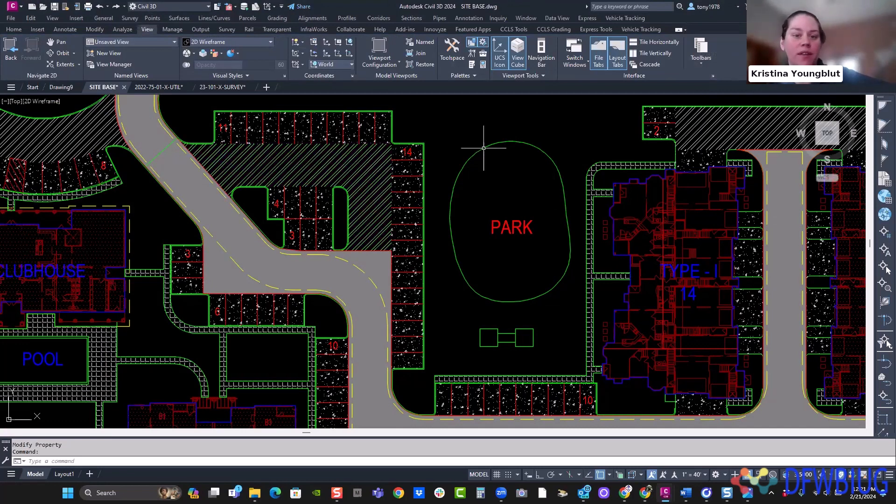
key("Escape")
left_click(380, 155)
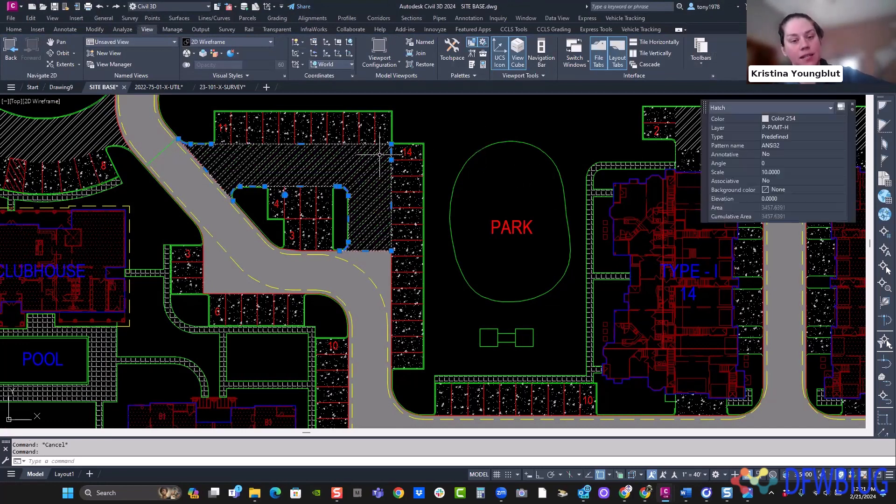
scroll(490, 179, "down", 6)
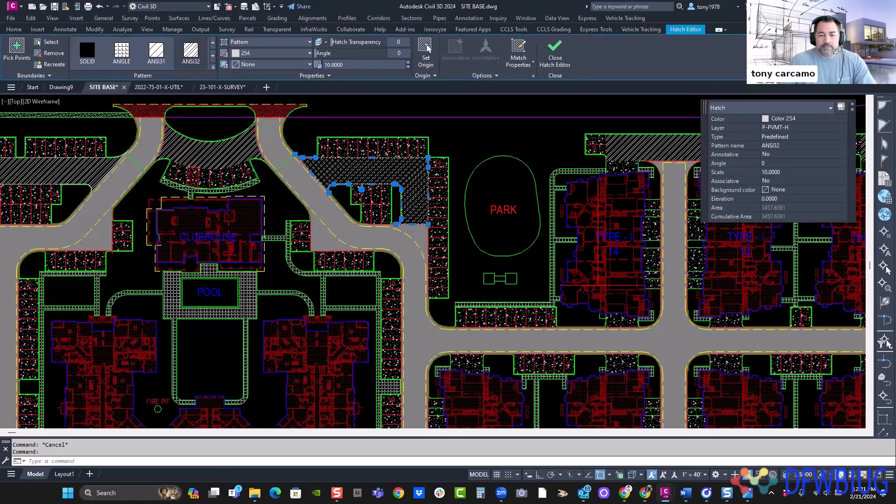
key("Escape")
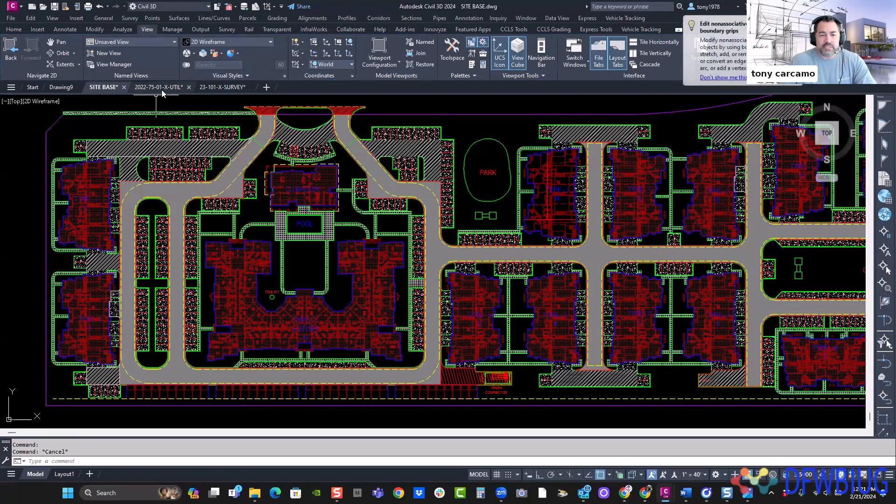
- Switch to the 2022-75-01-X-UTIL drawing and set the upper storm sewer profile view's style to SD 40-5-R in its quick properties
left_click(160, 87)
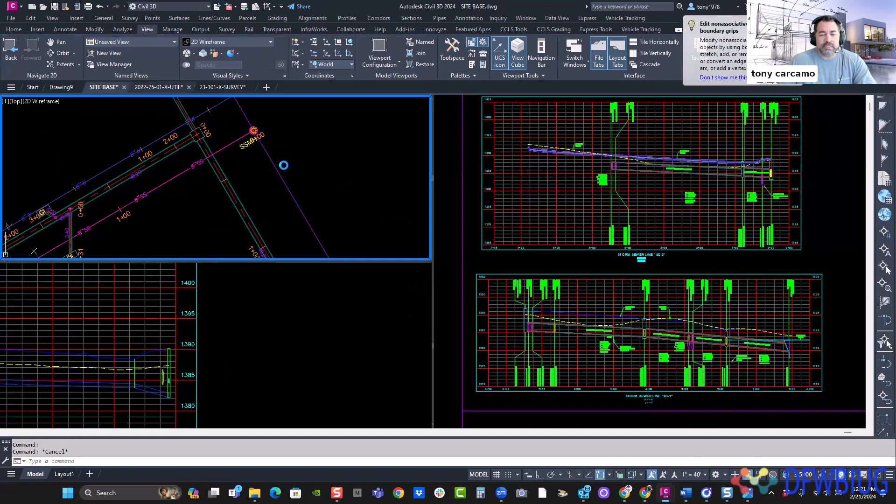
left_click(520, 211)
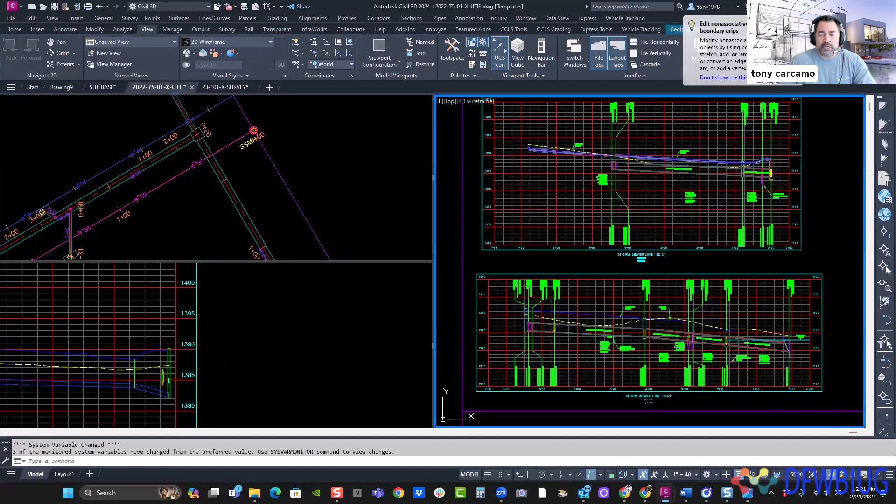
left_click(516, 208)
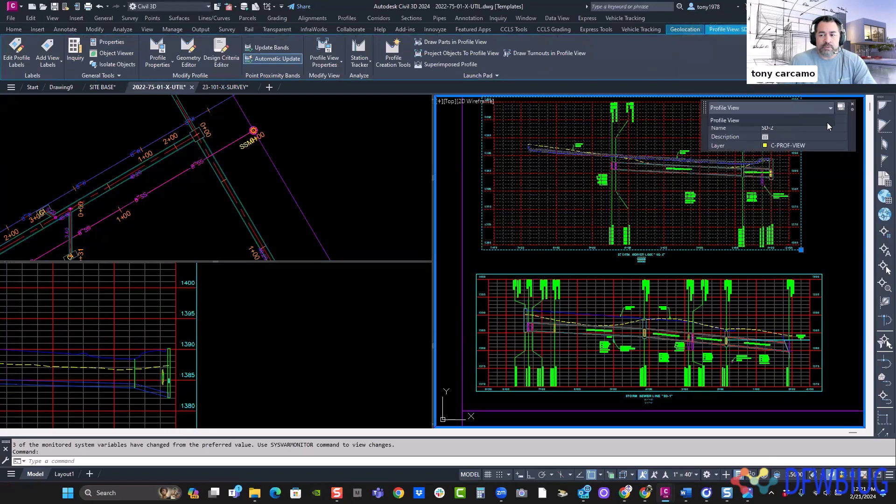
left_click(839, 120)
left_click(788, 170)
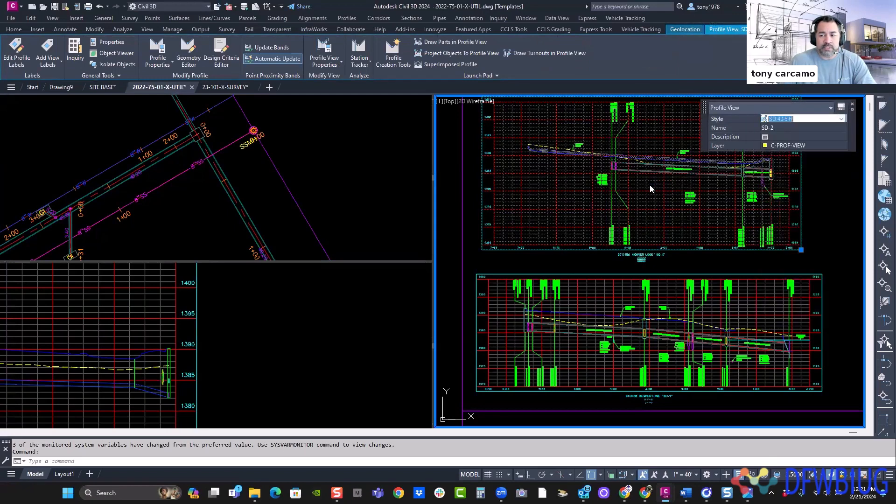
- Set the style of the selected SD-2 profile view to WA 20-5-L and clear the selection
left_click(789, 119)
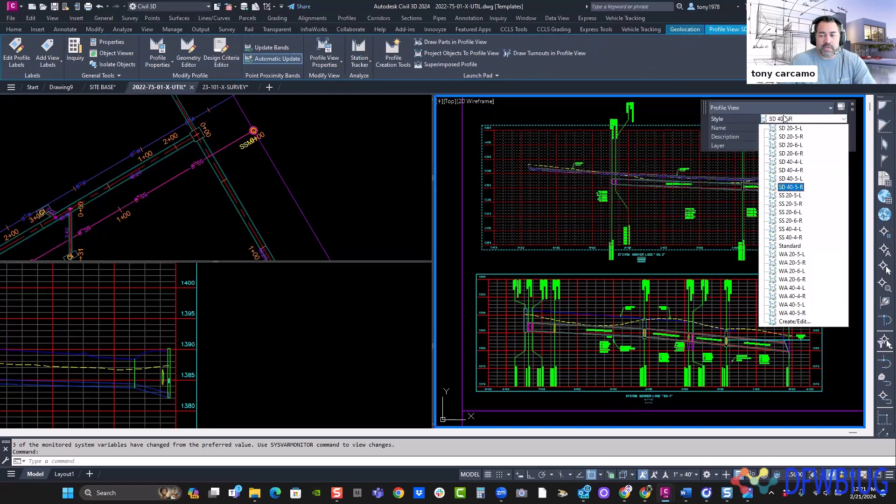
left_click(799, 255)
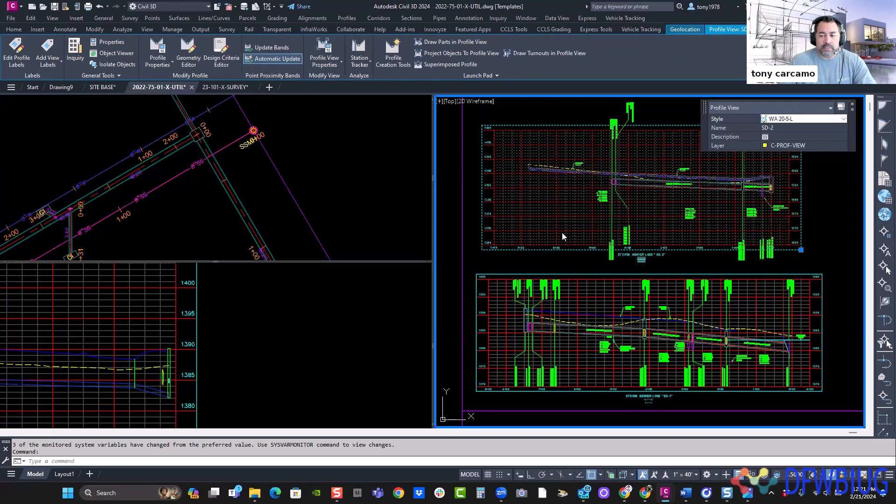
left_click(247, 175)
key("Escape")
key("Escape")
- Set the style of the 8" SS sewer pipe near station 1+00 in plan to SD-PIPE-DL and deselect it
scroll(261, 144, "up", 3)
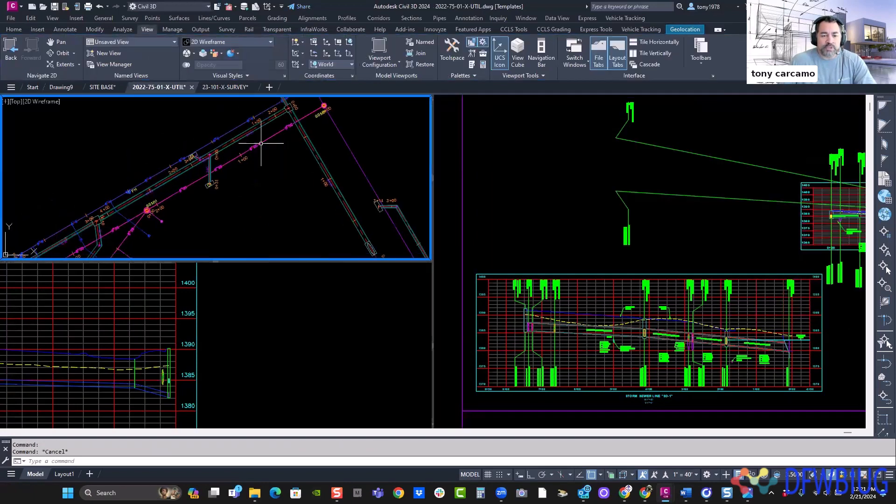
left_click(262, 144)
key("Escape")
left_click(272, 132)
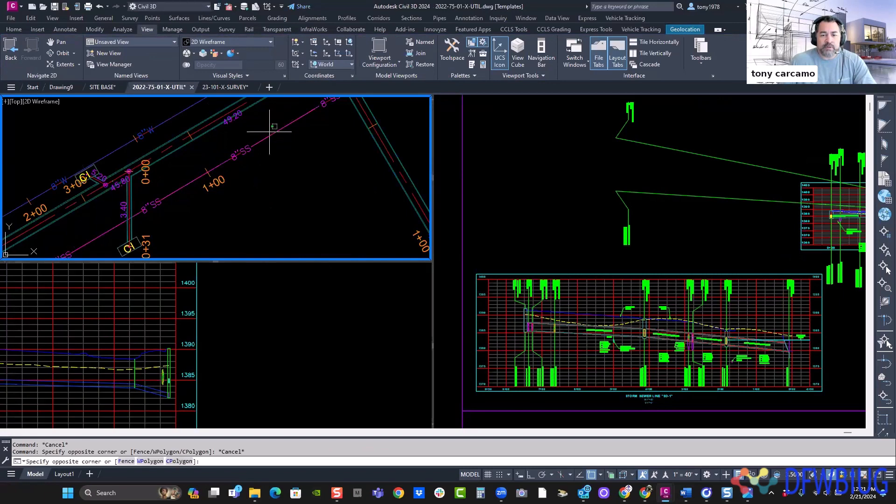
key("Escape")
left_click(272, 132)
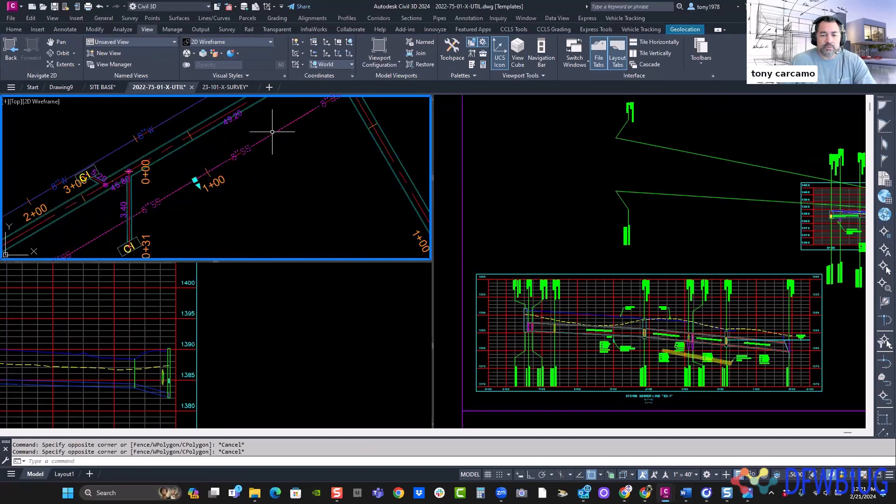
left_click(793, 118)
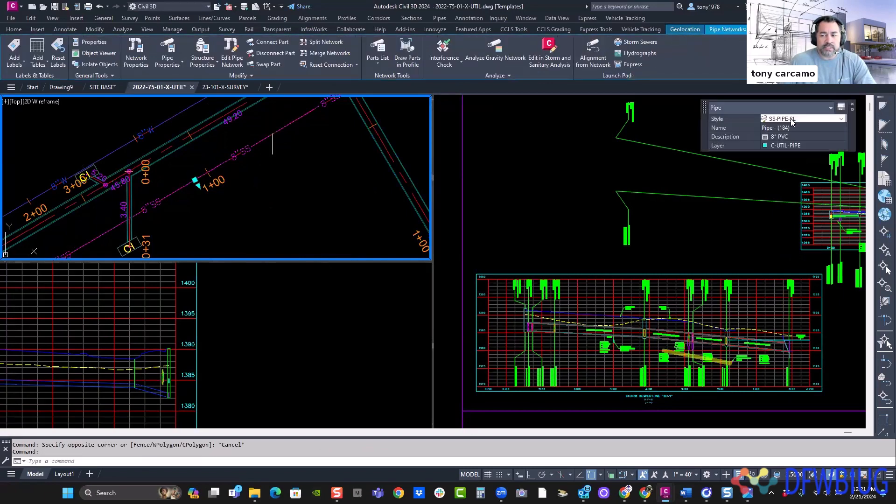
left_click(841, 118)
left_click(793, 236)
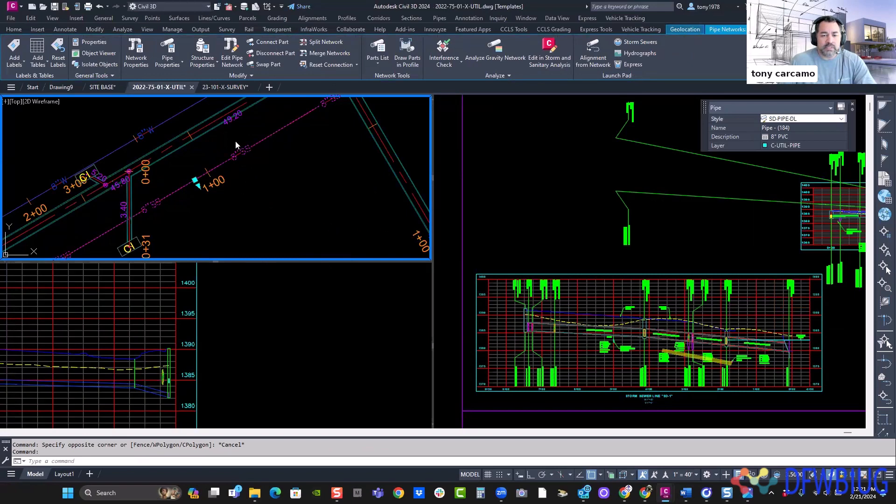
key("Escape")
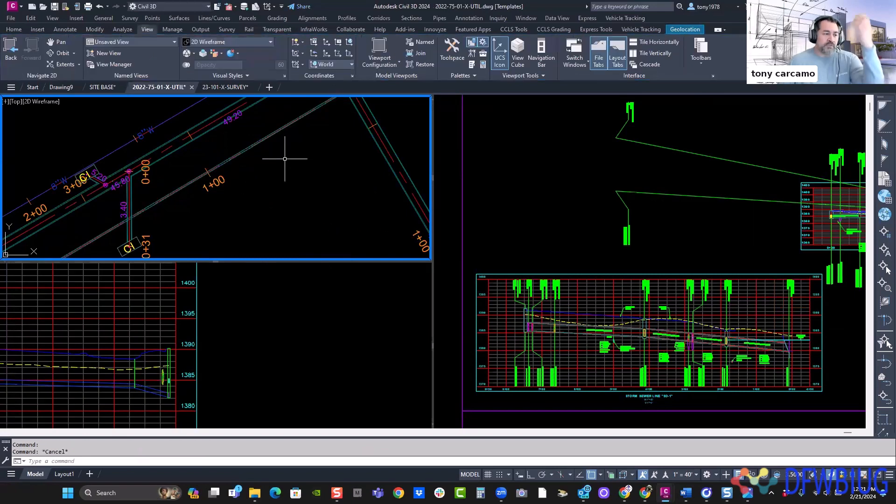
- Set the style of the SD-1 storm alignment in plan to FLS-SEWER through its quick properties
mouse_move(285, 158)
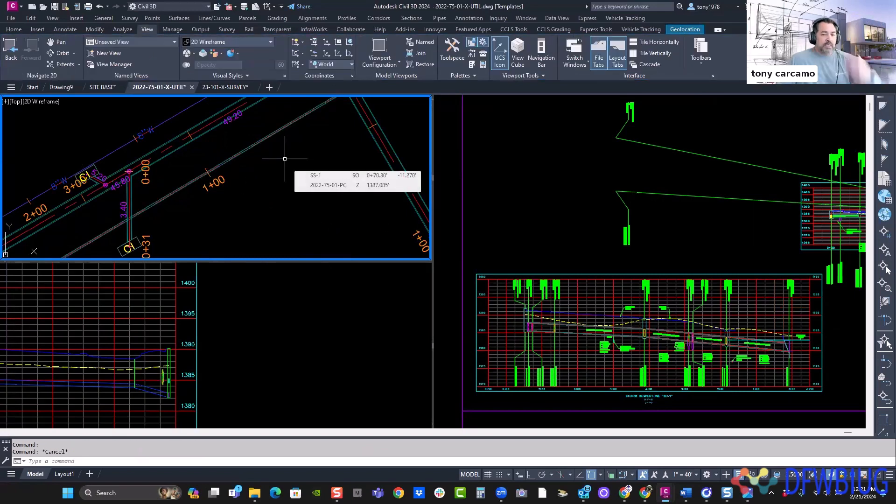
key("Escape")
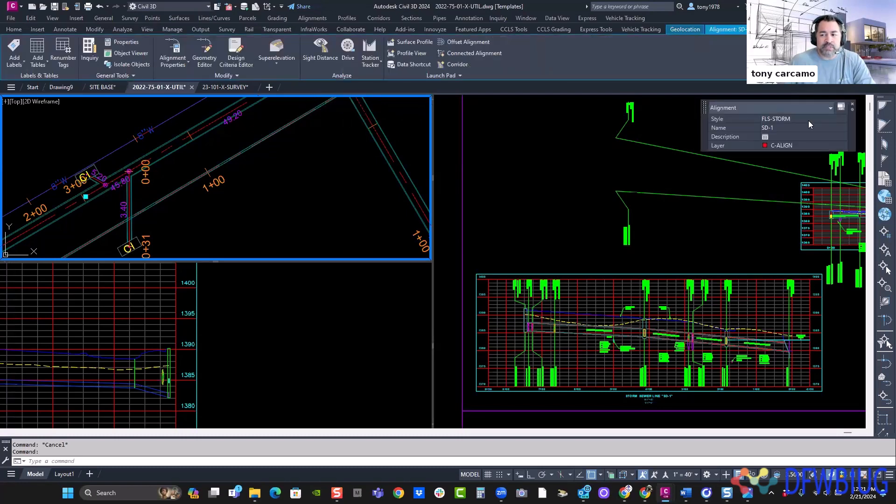
left_click(798, 121)
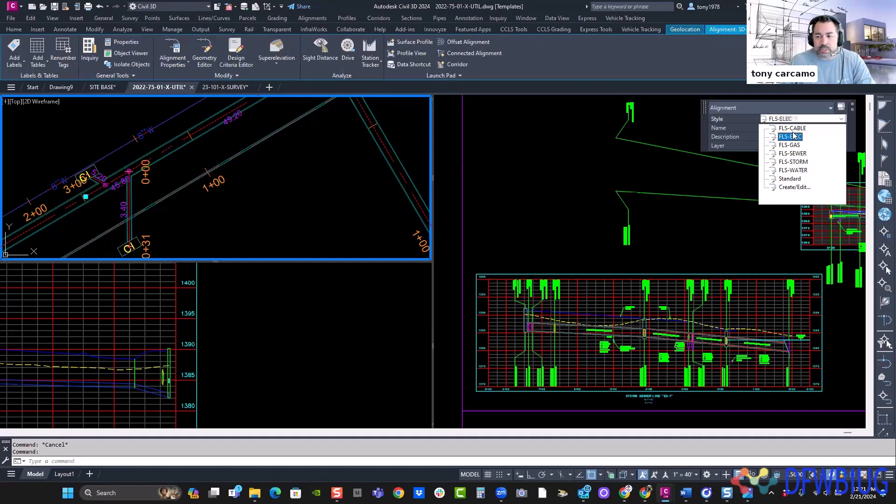
left_click(782, 169)
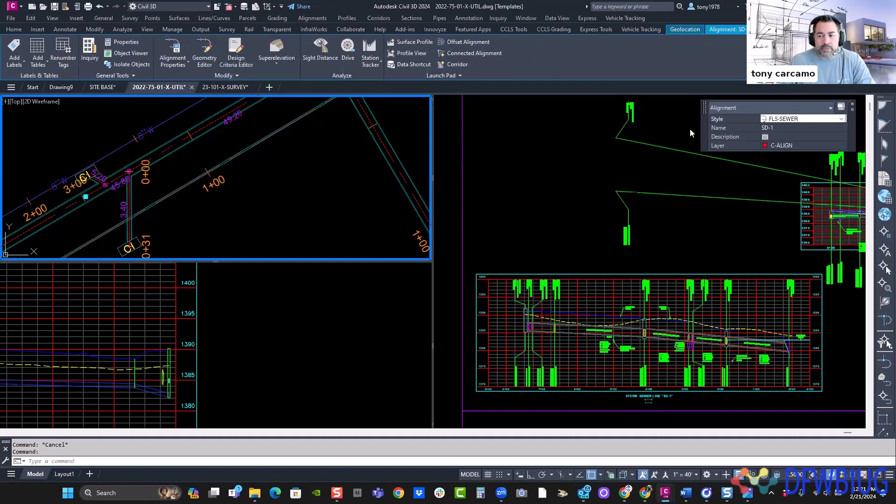
- Deselect the SD-1 alignment in the plan view
key("Escape")
left_click(311, 160)
left_click(289, 162)
key("Escape")
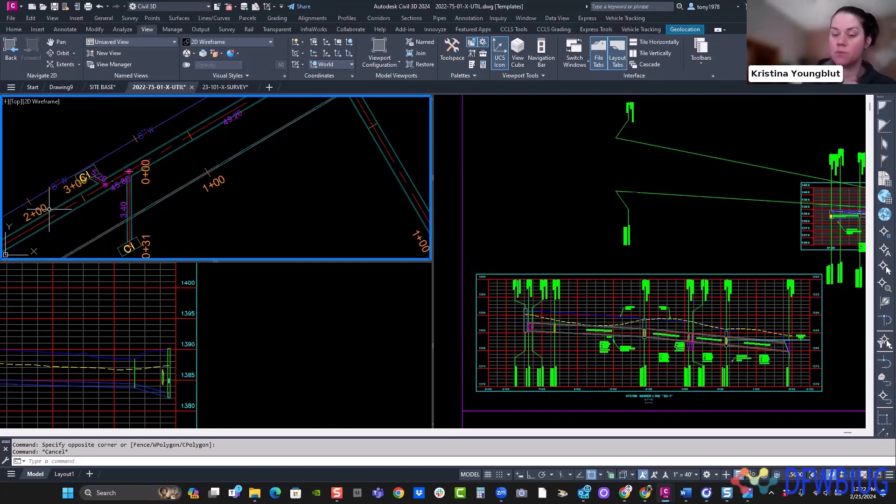
left_click(292, 221)
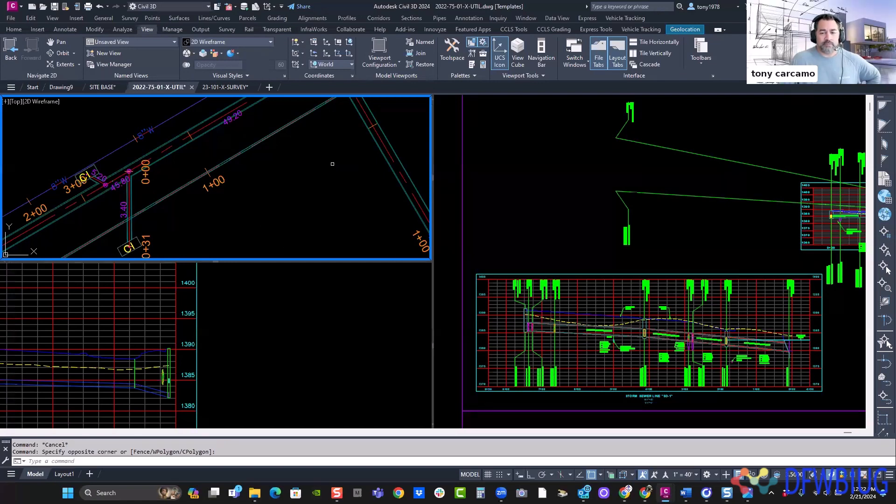
scroll(293, 171, "down", 2)
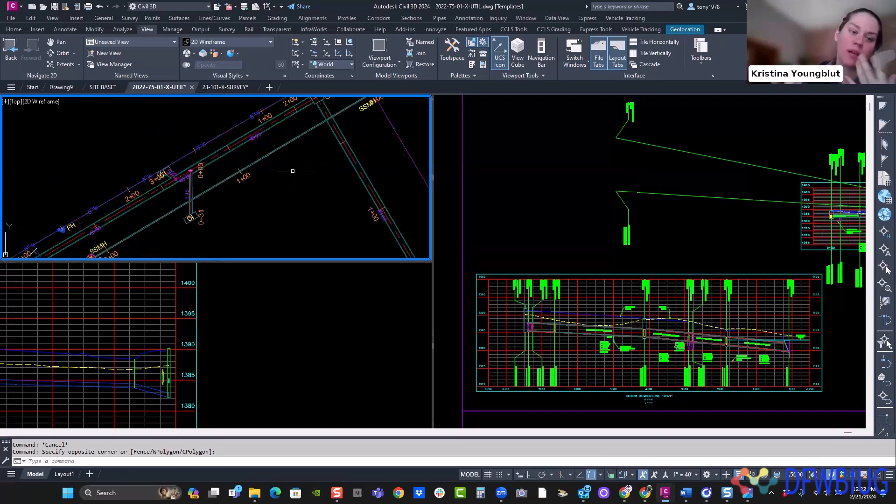
scroll(292, 170, "down", 2)
scroll(240, 180, "down", 3)
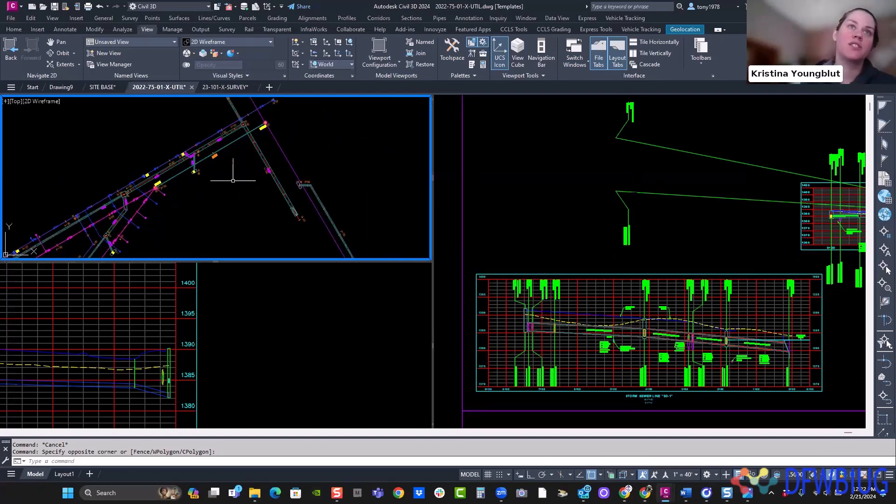
left_click(252, 292)
scroll(240, 293, "down", 4)
mouse_move(296, 298)
middle_mouse_down()
mouse_move(235, 293)
mouse_move(284, 295)
middle_mouse_up()
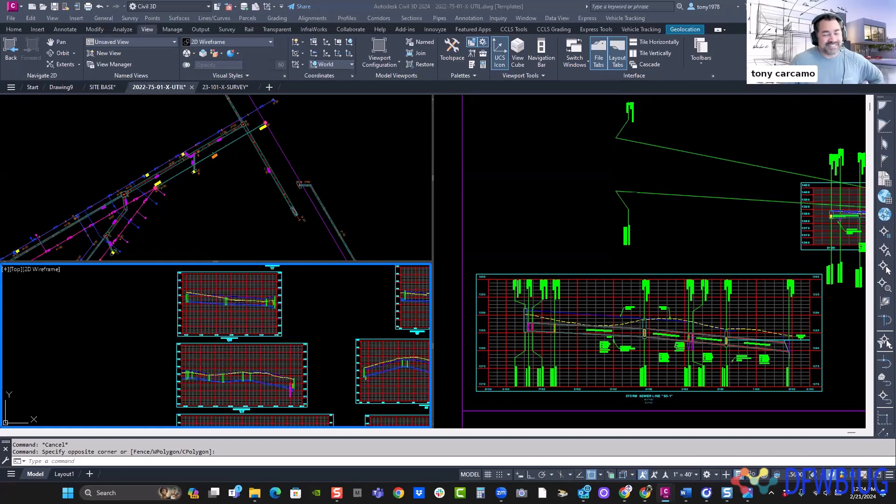
left_click(259, 195)
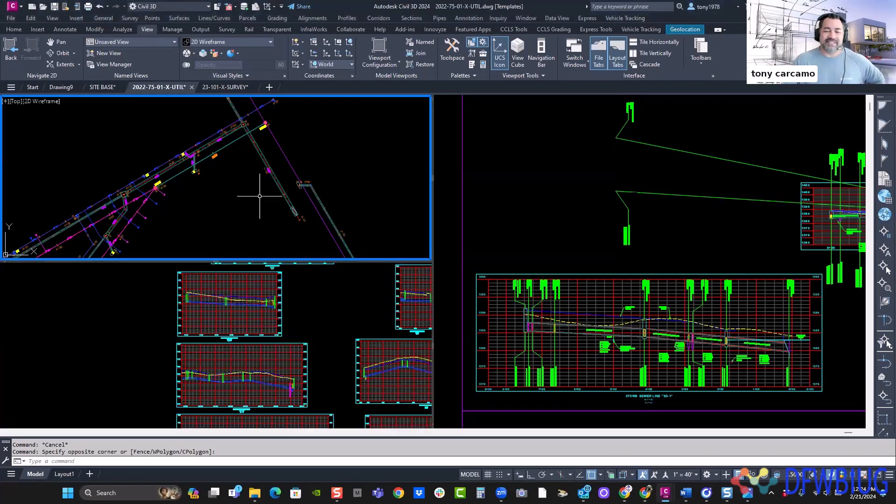
middle_click_drag(240, 196, 249, 186)
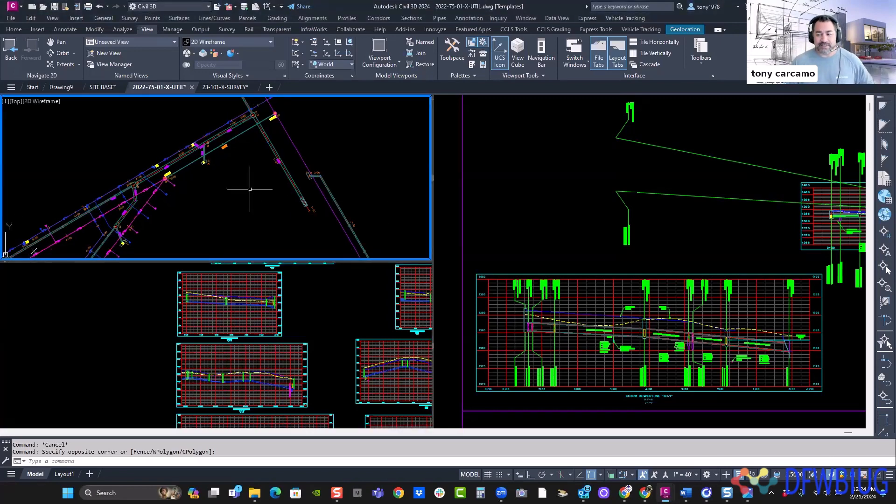
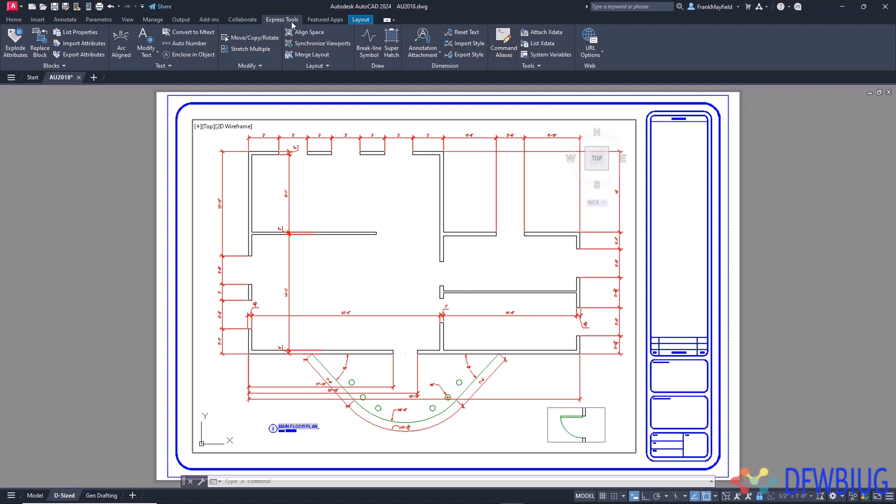
- Set the alias of the MATCHPROP command to QQ in the command alias editor
left_click(507, 44)
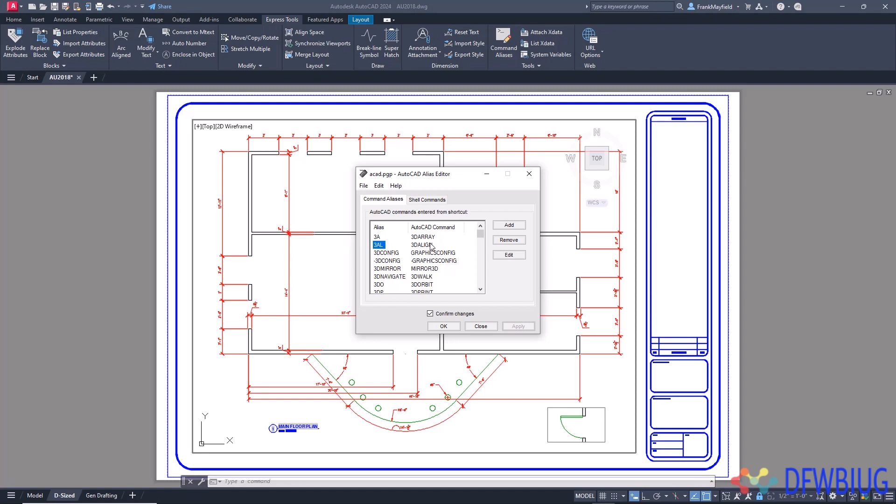
type("mat")
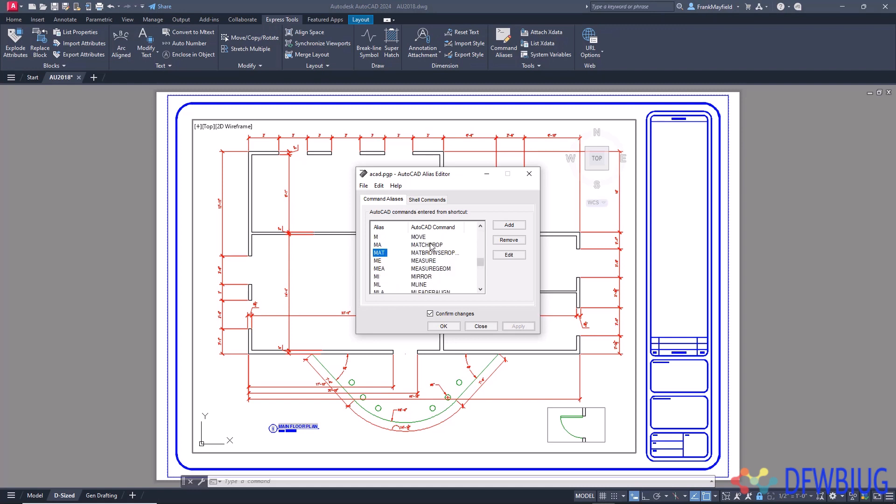
left_click(430, 244)
left_click(374, 250)
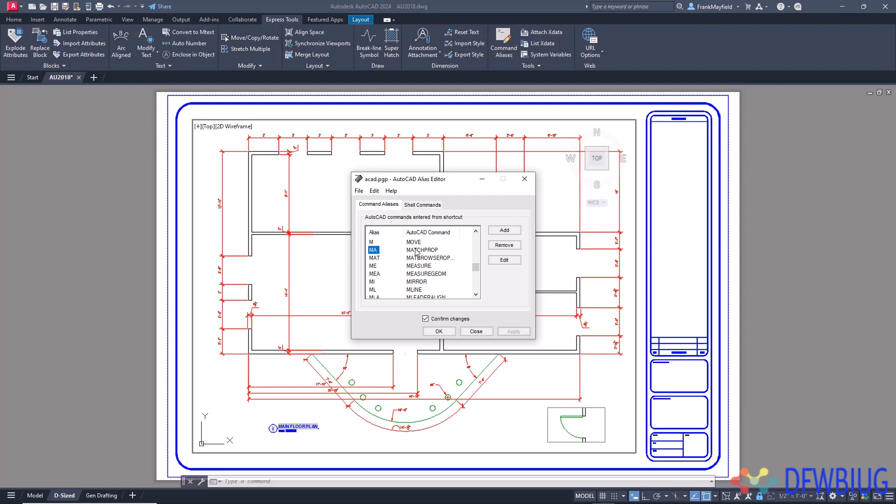
left_click(505, 260)
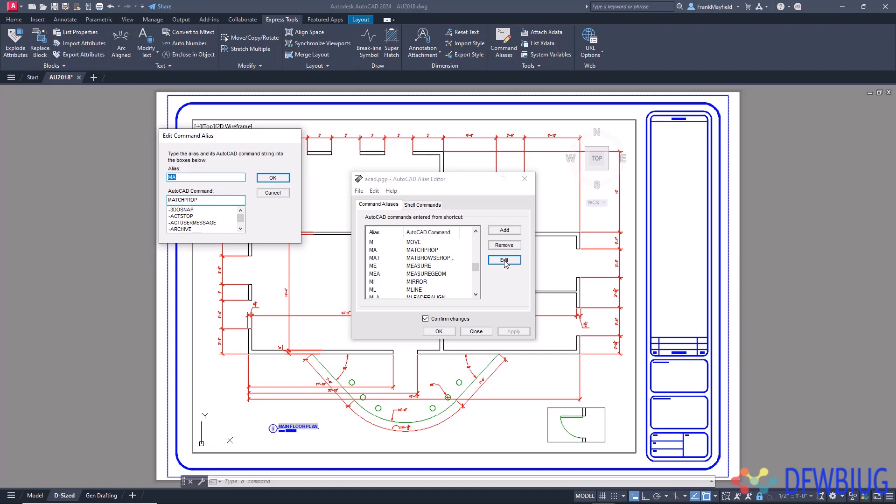
type("QQ")
left_click(279, 178)
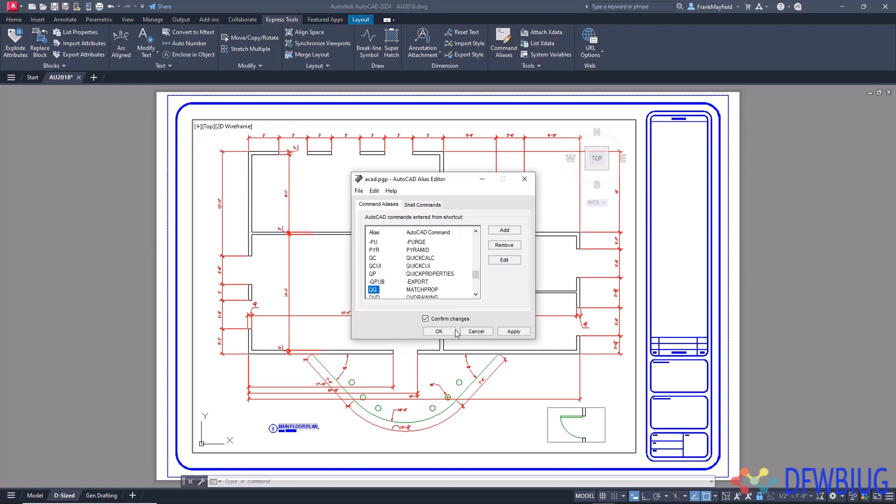
- Save the edited aliases by overwriting the existing acad.pgp file and close the alias editor
left_click(450, 331)
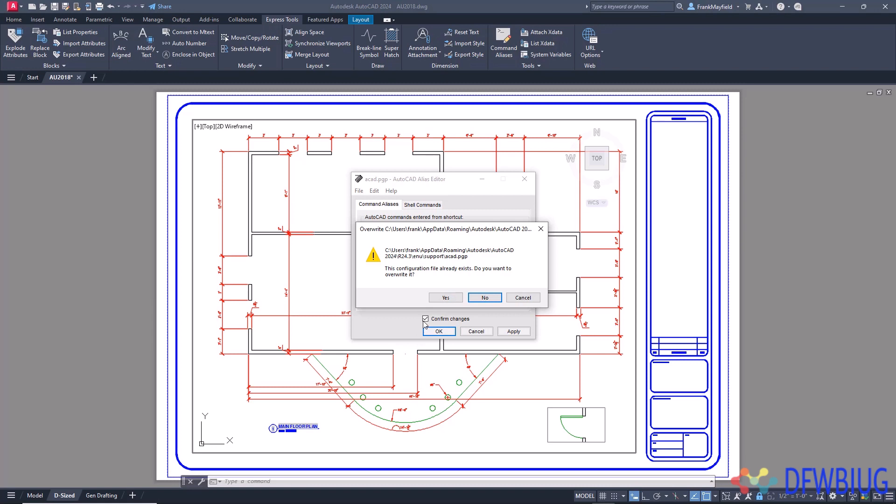
left_click(445, 298)
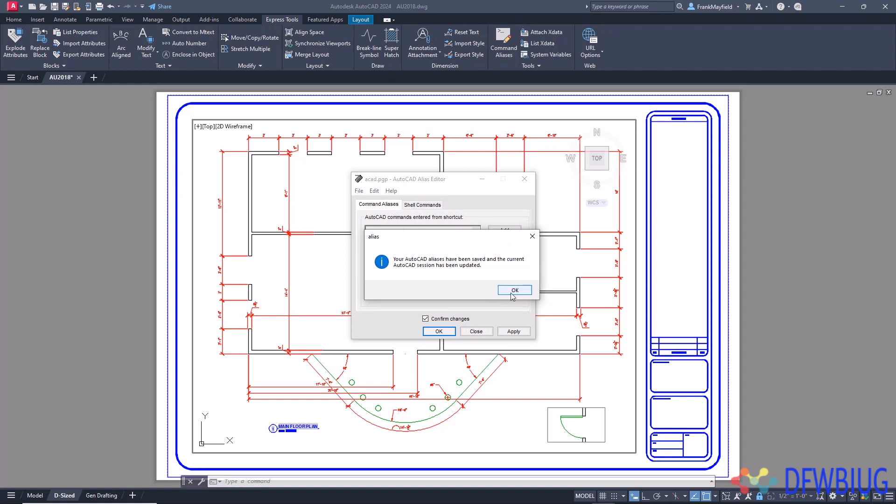
left_click(513, 290)
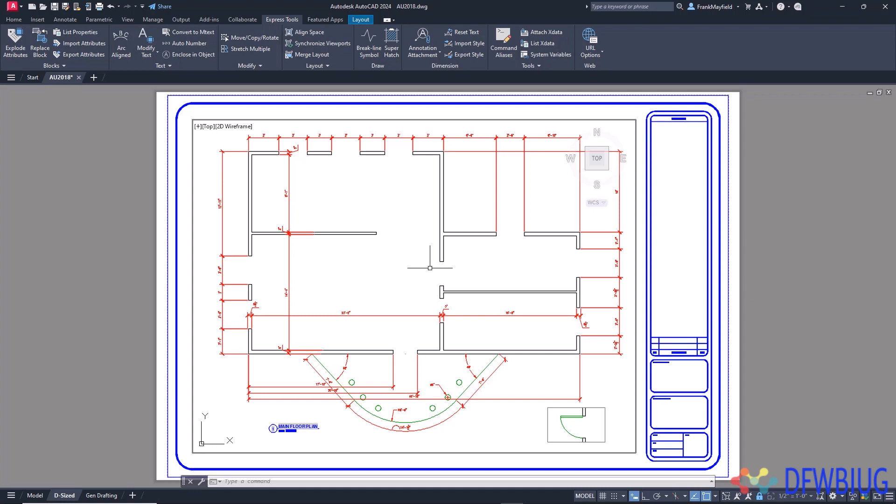
- Draw a vertical line across the interior wall opening between the left corners of the two wall ends
scroll(439, 275, "up", 5)
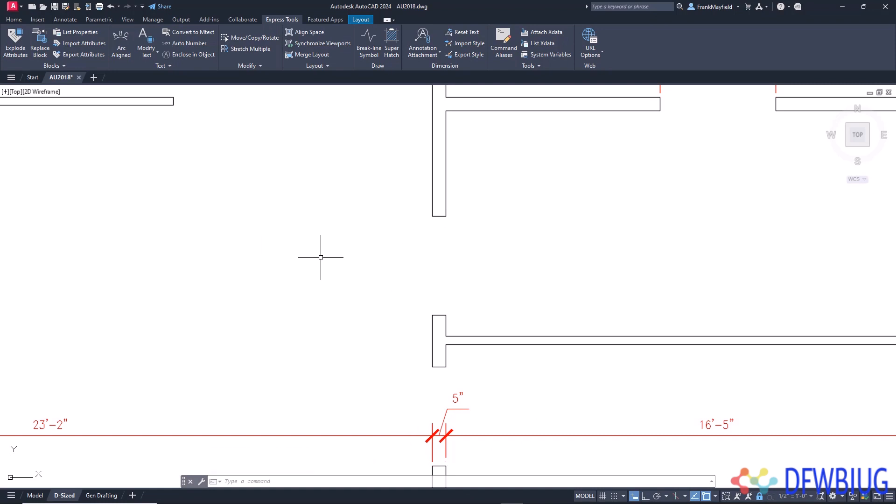
type("l")
key("Return")
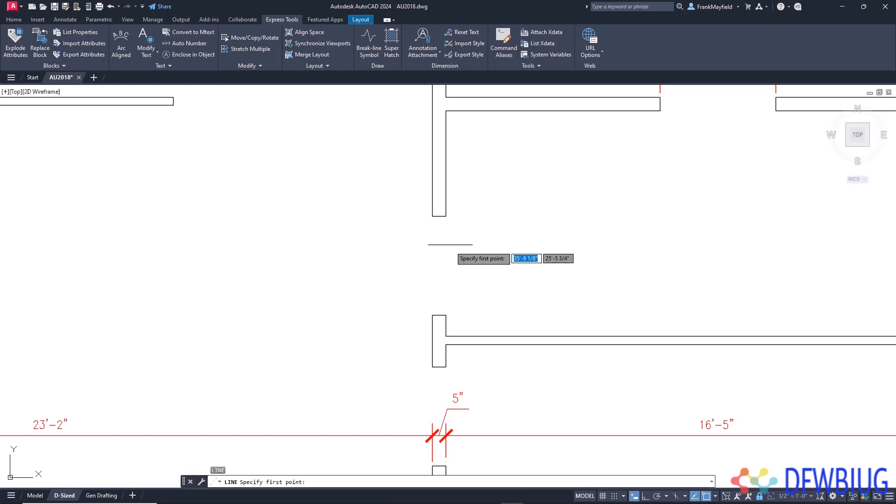
left_click(432, 216)
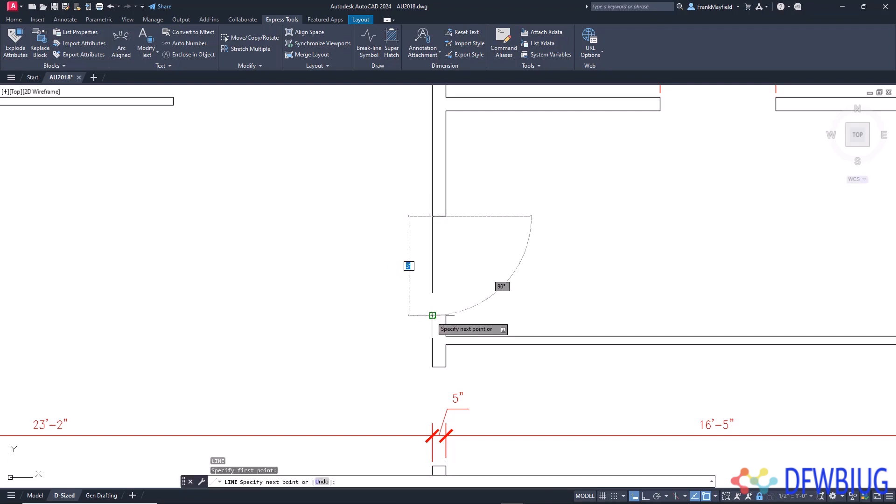
left_click(432, 315)
key("Return")
- Draw a horizontal line about 5'-3" long to the left from the vertical line's midpoint, using a temporary Ortho override
key("Return")
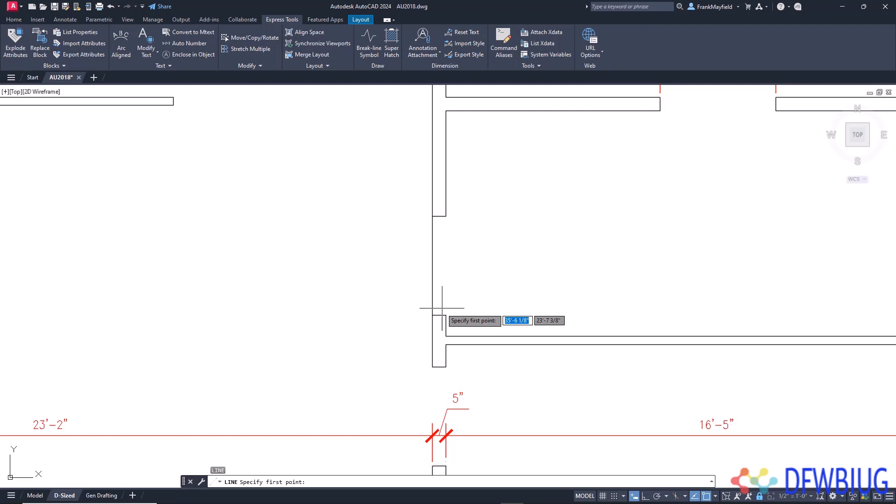
left_click(432, 266)
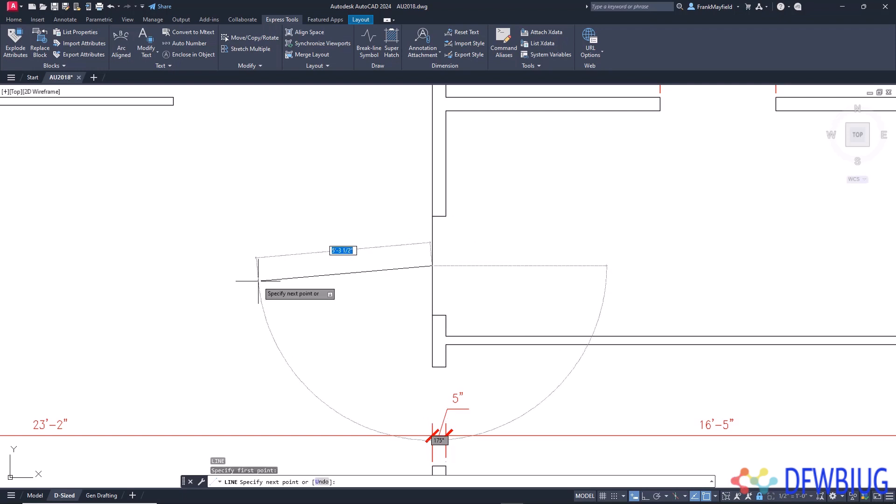
key("shift")
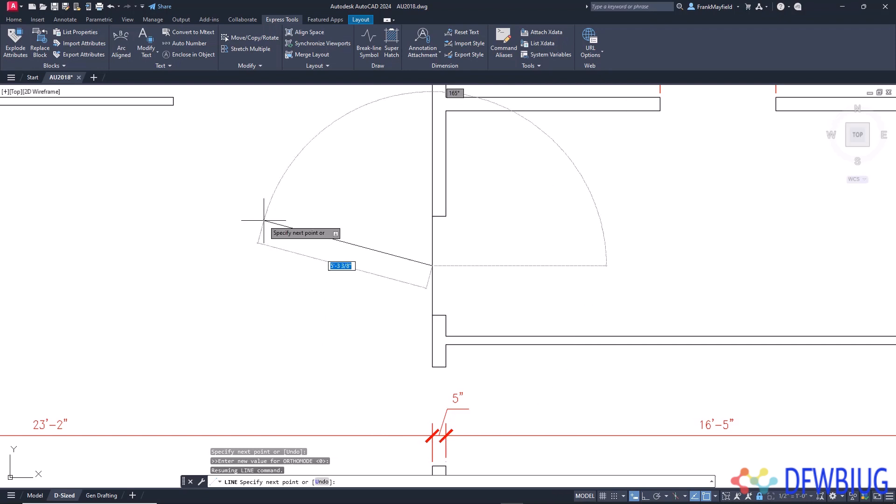
key("shift")
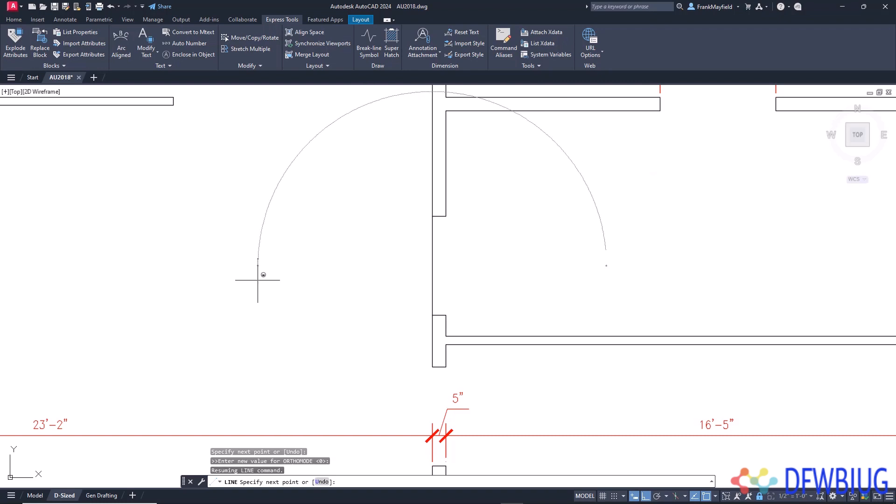
left_click(258, 280)
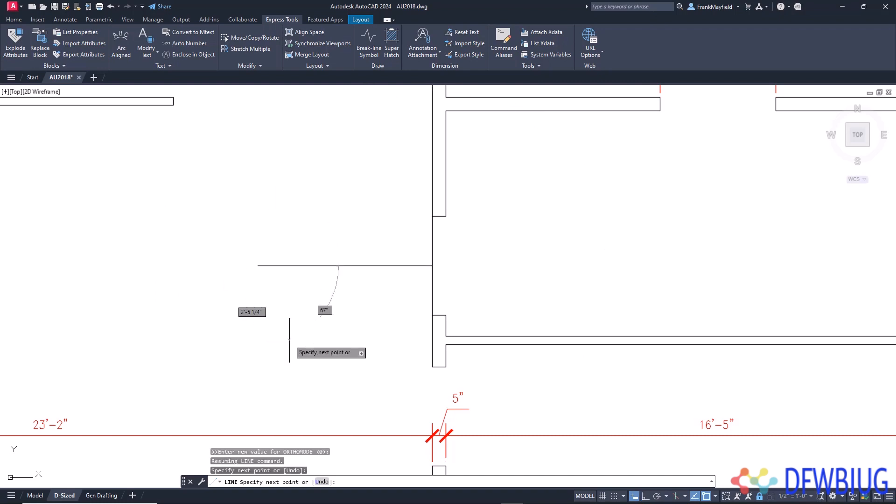
key("Escape")
- Delete the vertical line that spans the interior wall opening
left_click(435, 300)
left_click(419, 301)
key("Delete")
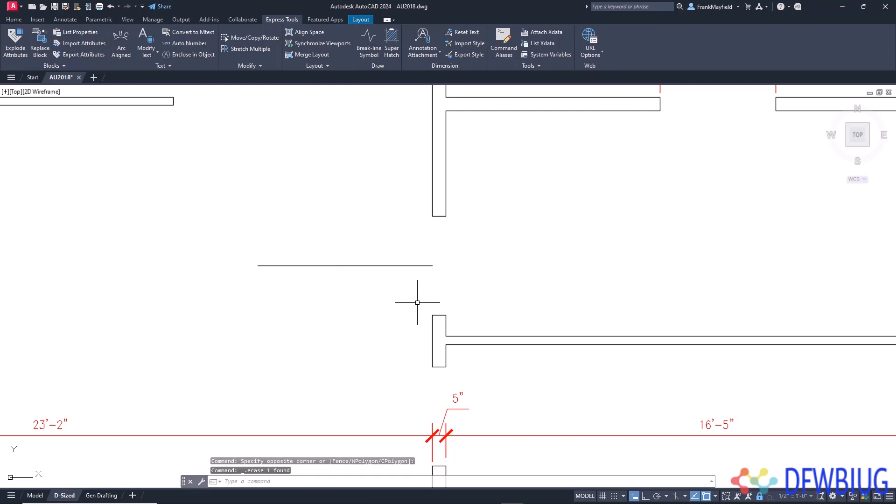
- Erase the horizontal line running left from the middle of the wall opening
type("E")
key("Return")
left_click(389, 301)
left_click(338, 245)
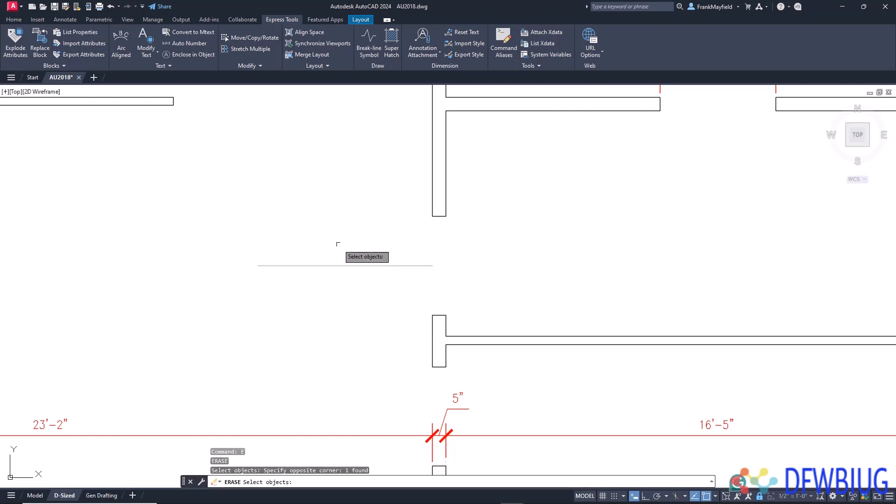
key("Return")
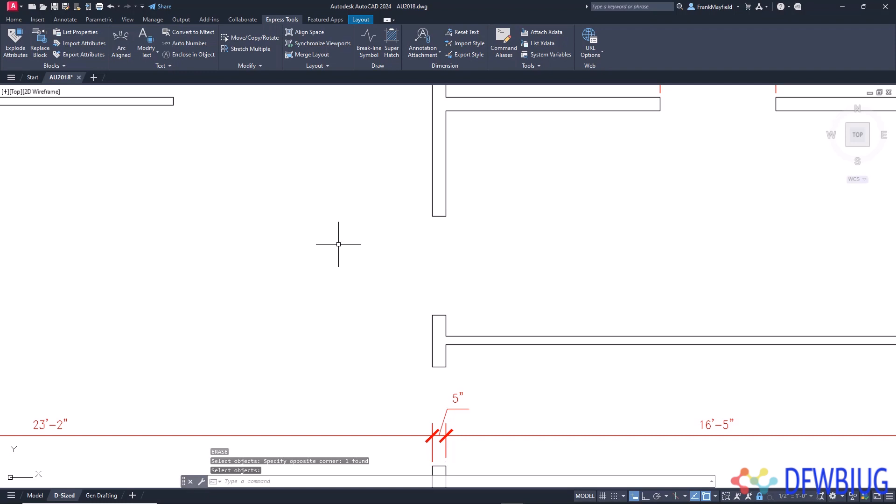
- Start a line with the Mid Between 2 Points snap, midway between the left corners of the two wall ends at the opening
type("L")
key("Return")
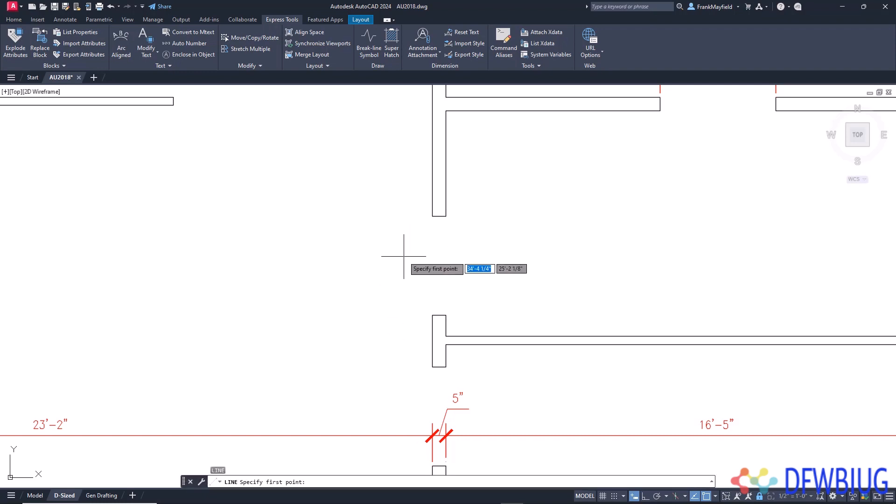
right_click(404, 256, "shift")
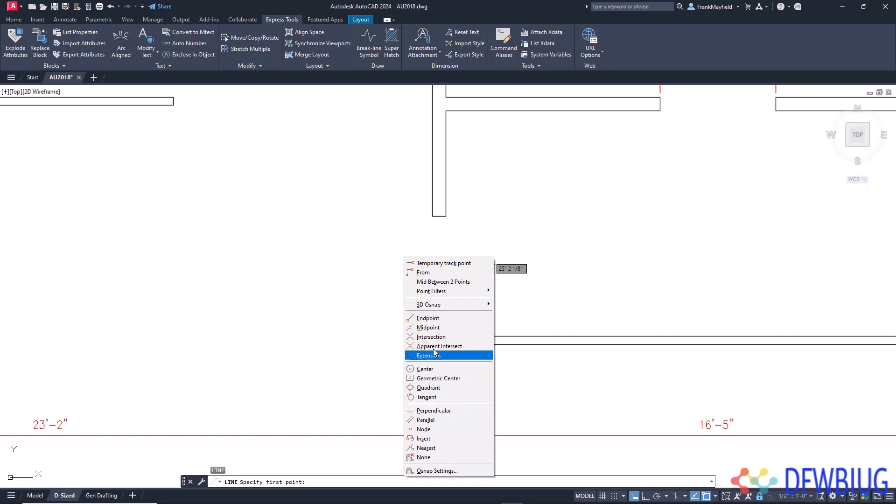
left_click(447, 282)
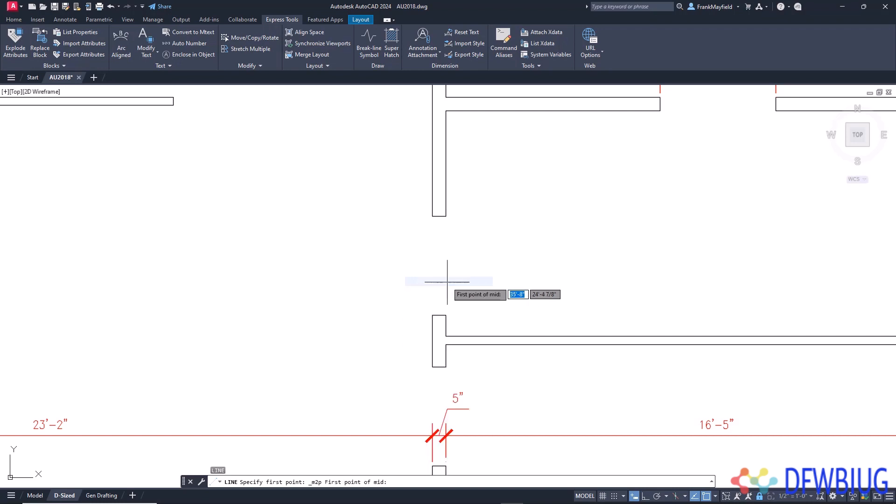
left_click(432, 216)
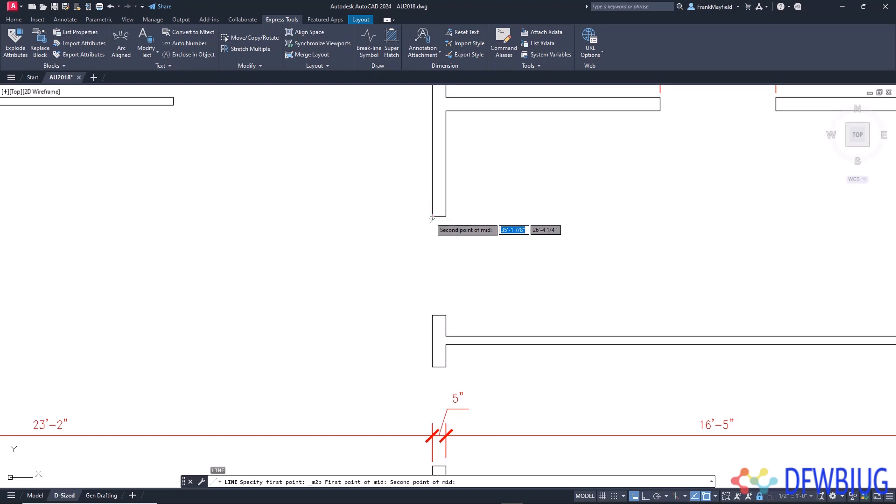
left_click(432, 315)
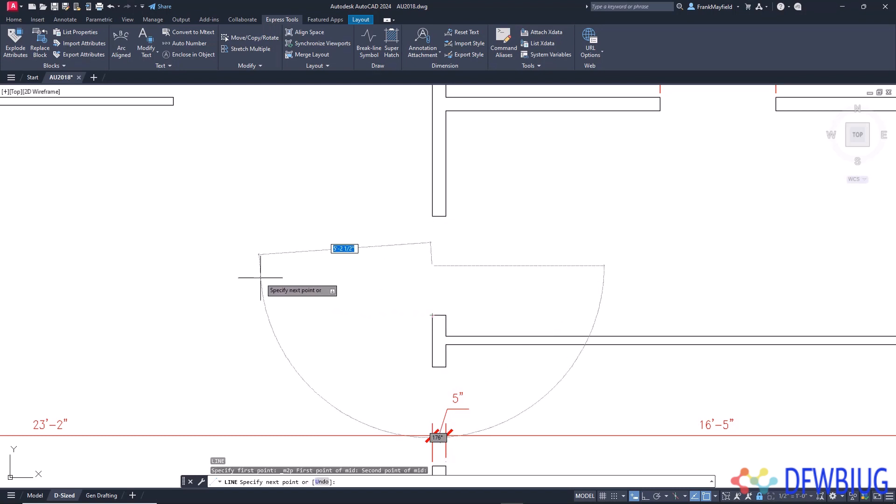
- Finish a horizontal line about 5' long extending west from the middle of the wall opening, using Ortho
key("F8")
key("F8")
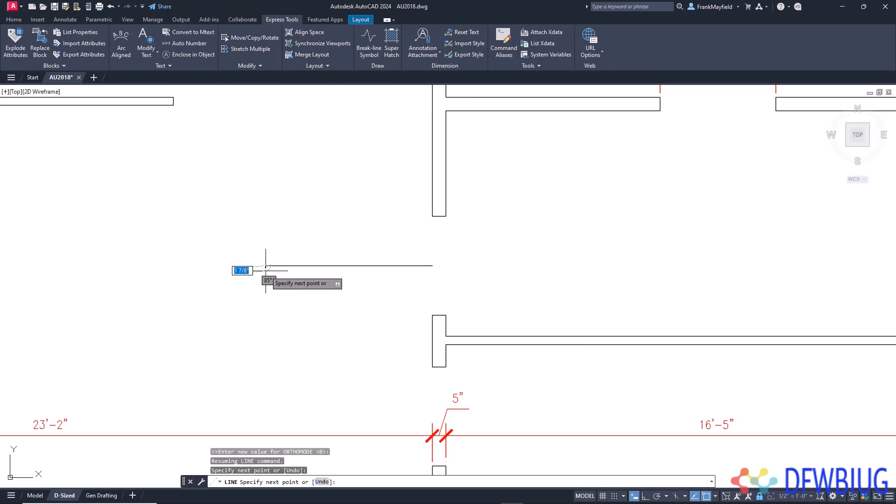
key("Return")
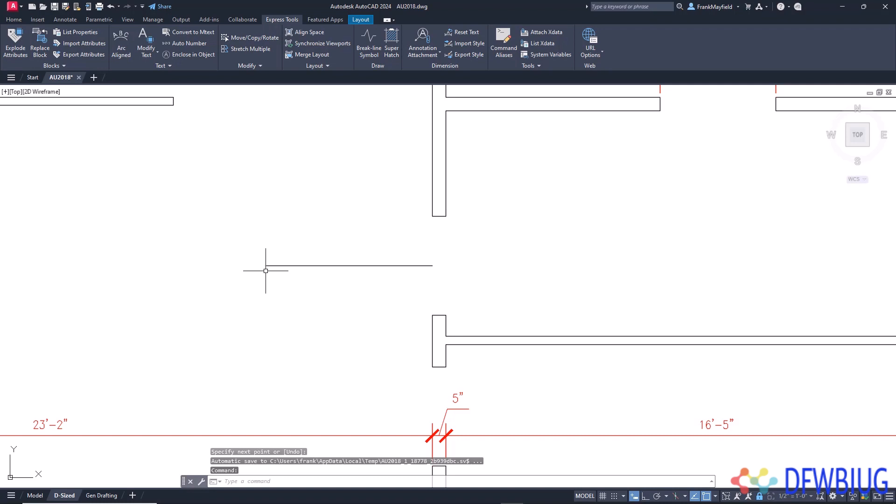
key("Escape")
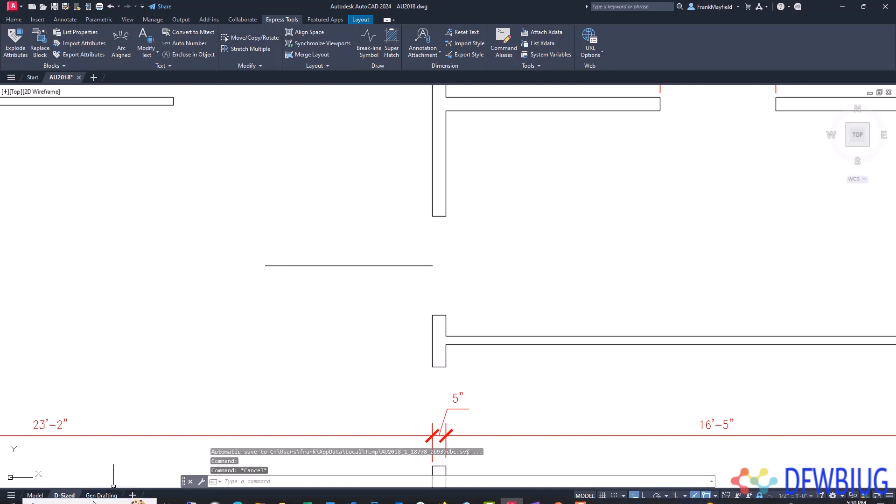
- In the Gen Drafting layout, use Add Selected on the red FENCELINE1 polyline to draw a shorter horizontal polyline below it
left_click(101, 495)
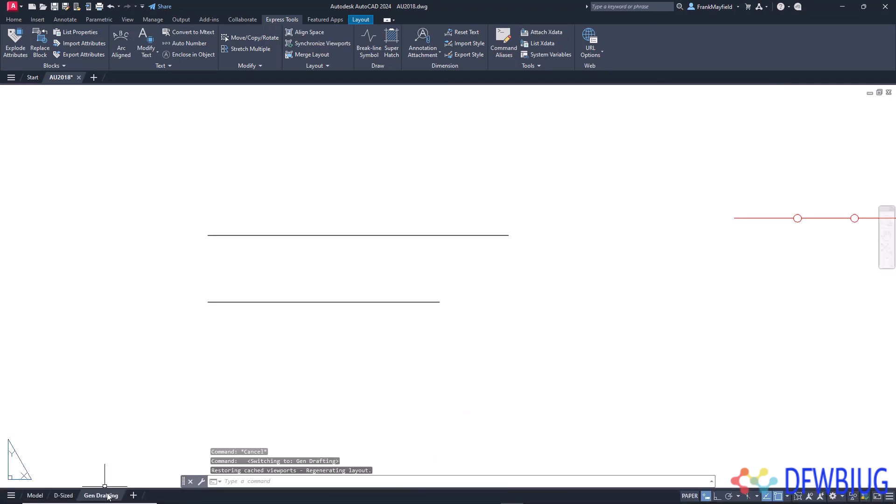
scroll(470, 345, "down", 2)
middle_click_drag(836, 336, 582, 326)
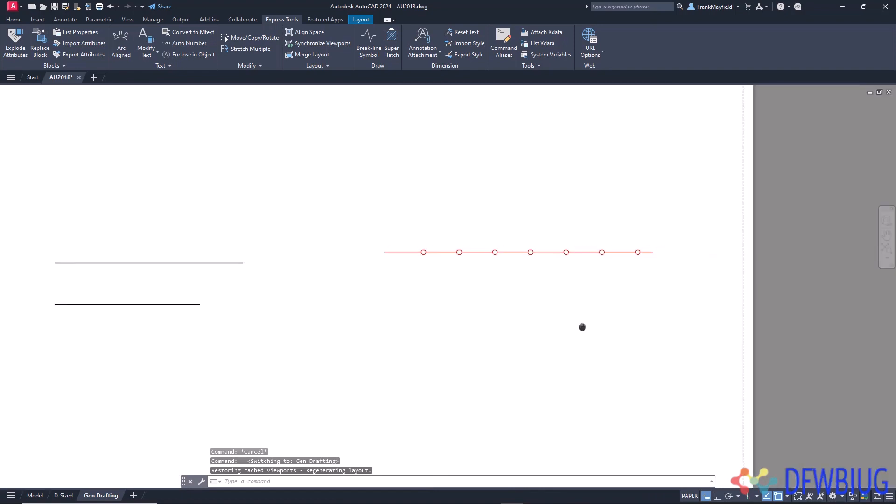
scroll(570, 273, "up", 2)
middle_click_drag(569, 271, 545, 282)
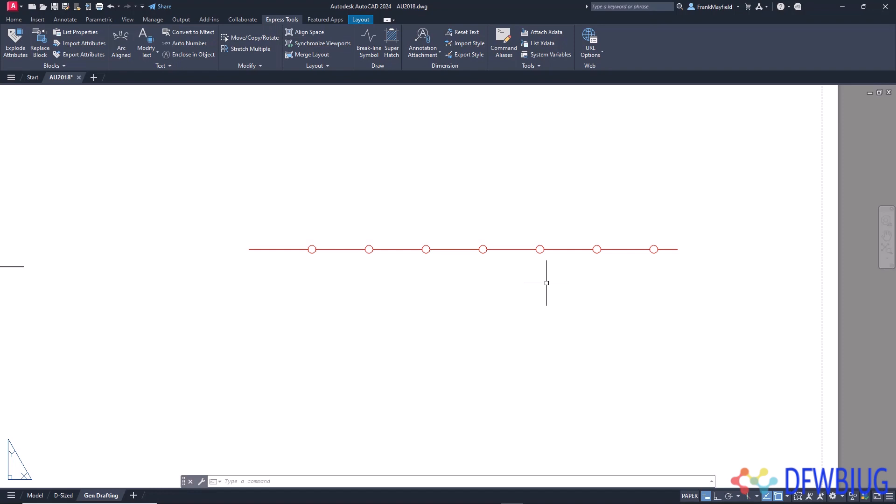
left_click(519, 249)
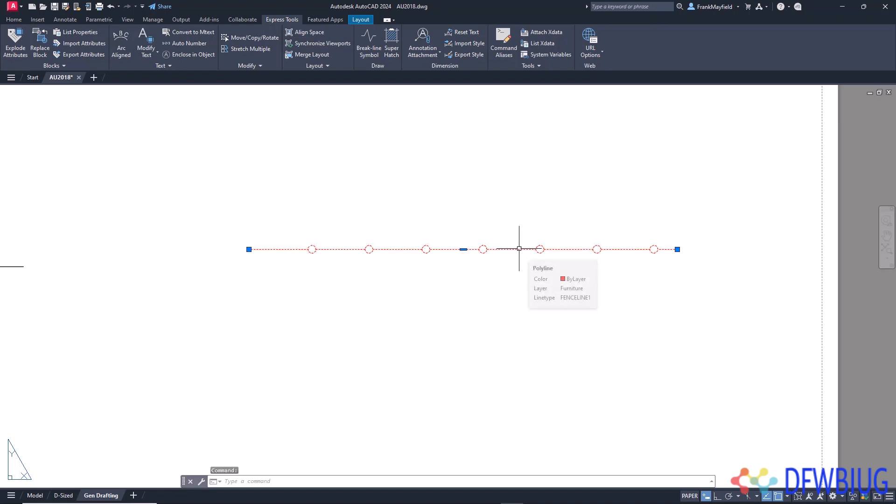
right_click(519, 248)
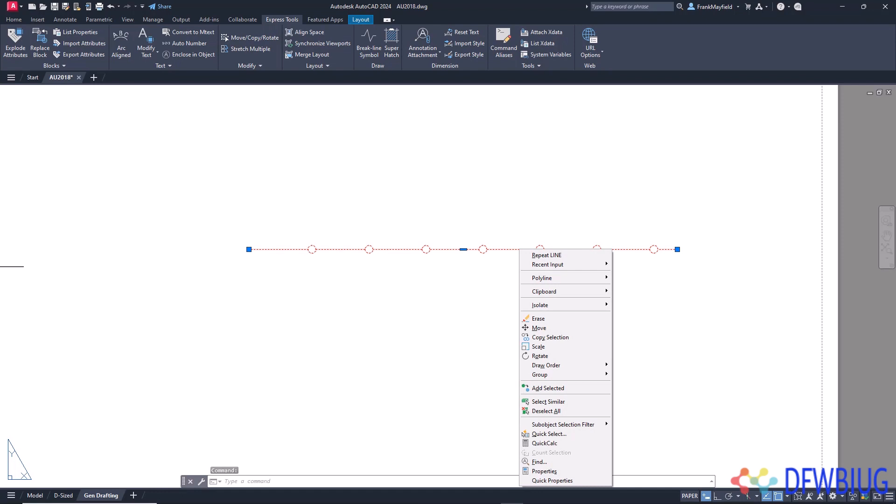
left_click(572, 390)
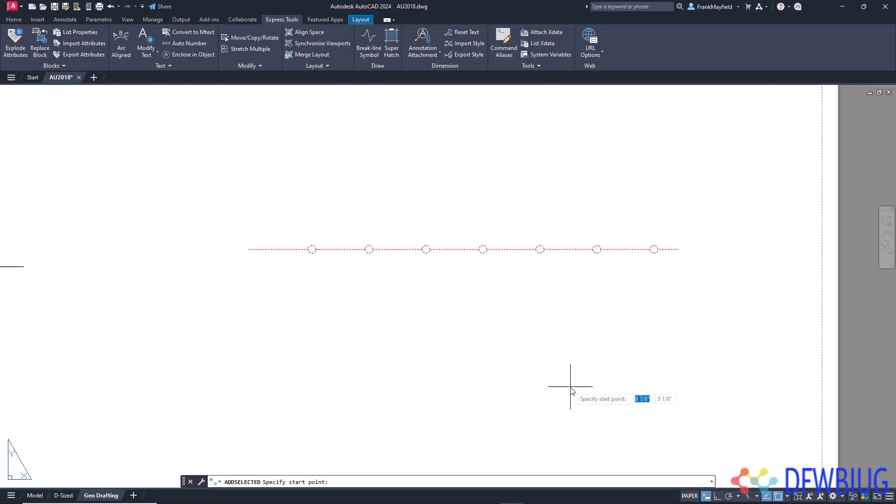
left_click(650, 316)
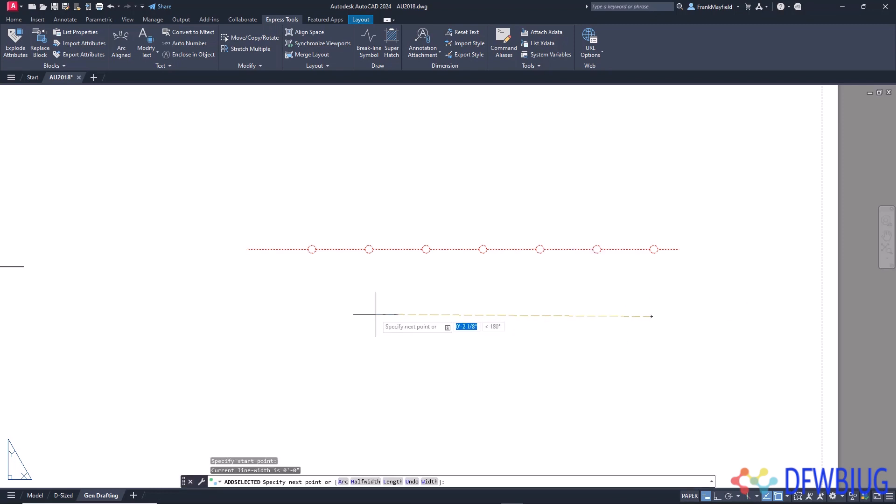
key("F8")
key("Return")
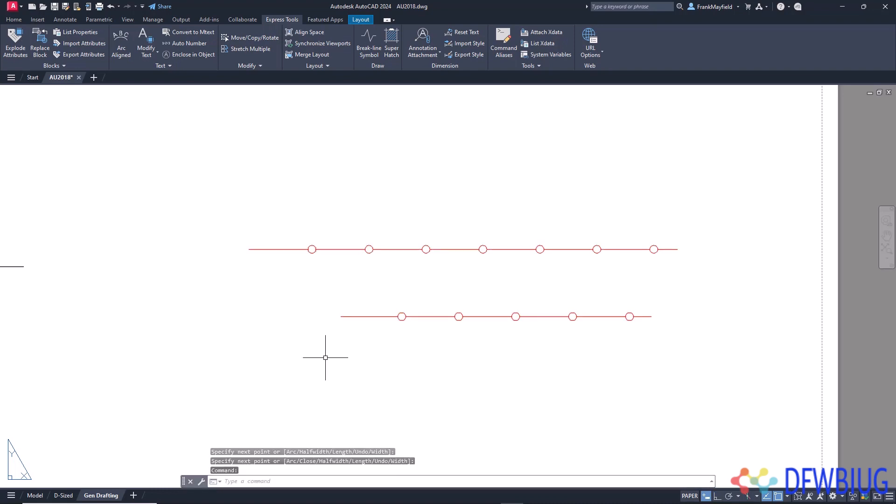
middle_click_drag(441, 343, 456, 320)
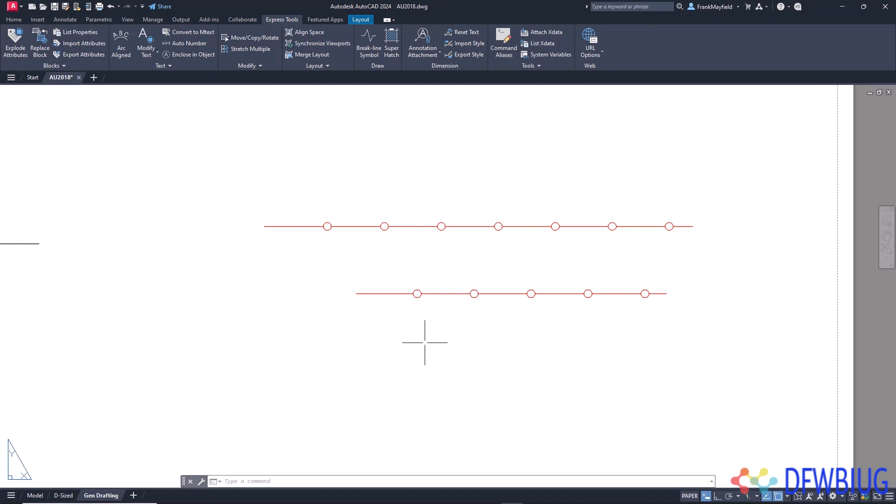
- Switch back to the D-Sized layout and erase the loose horizontal line at the wall opening
left_click(64, 496)
left_click(343, 319)
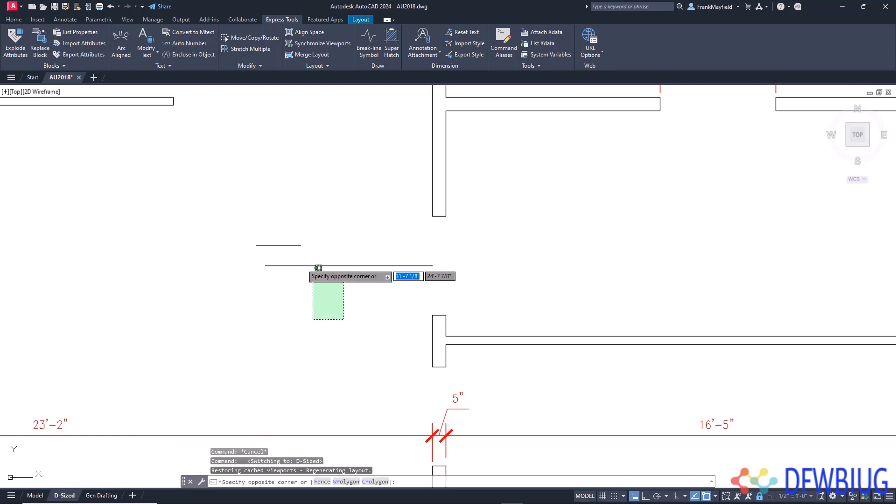
left_click(318, 266)
key("Delete")
- Use Select Similar on an interior wall line to select all the floor plan's wall lines and hide them
scroll(304, 266, "down", 5)
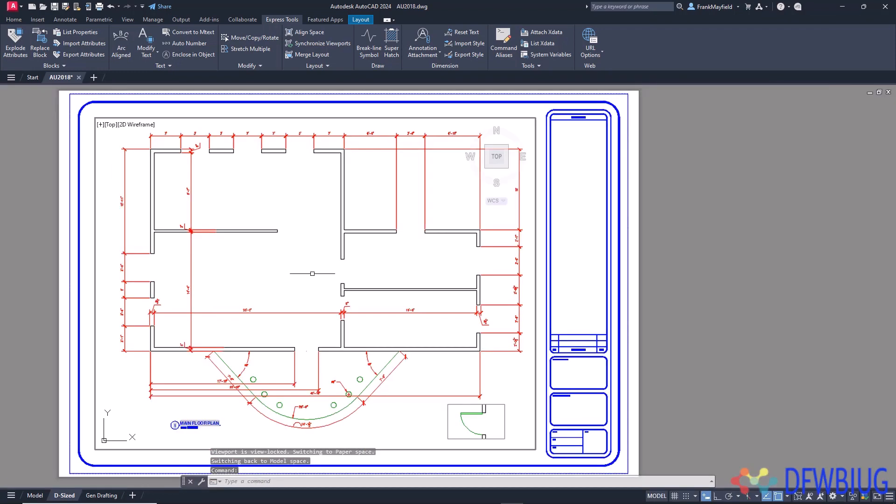
middle_click_drag(312, 273, 346, 266)
key("Escape")
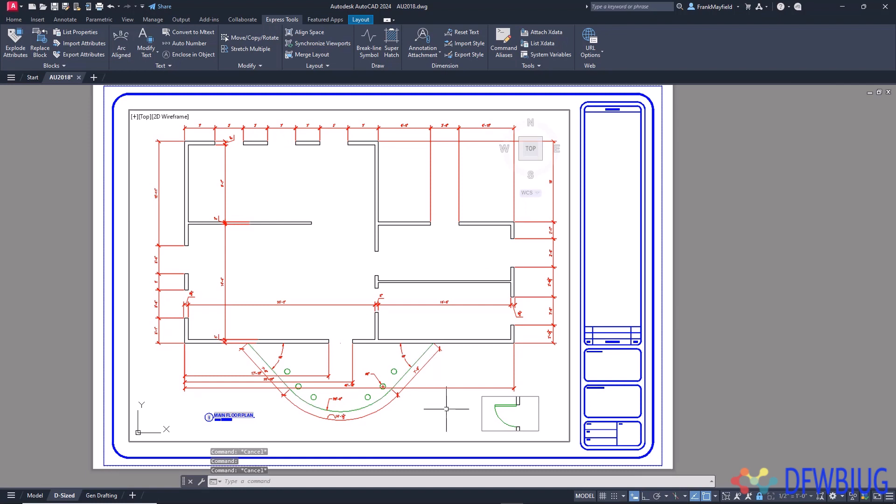
left_click(401, 280)
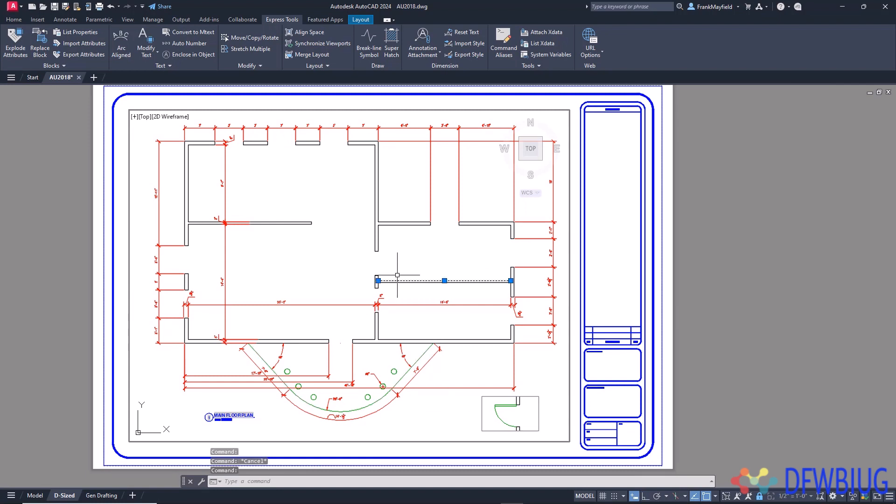
right_click(398, 276)
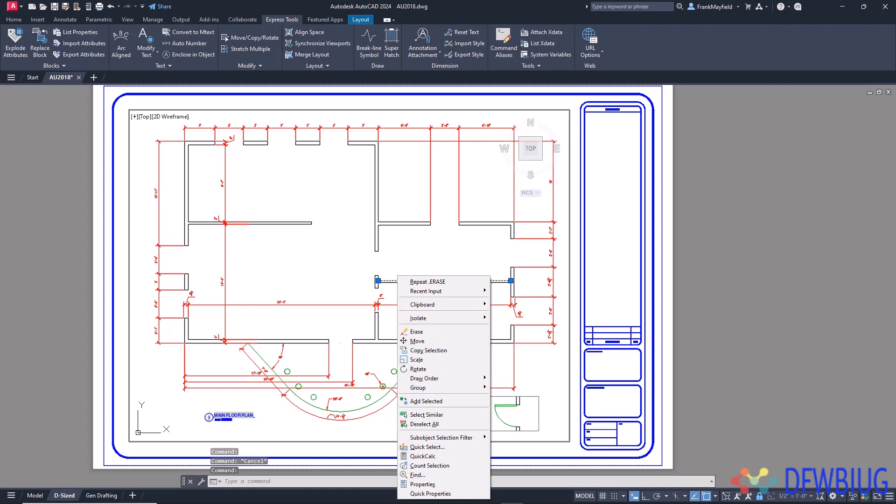
left_click(450, 416)
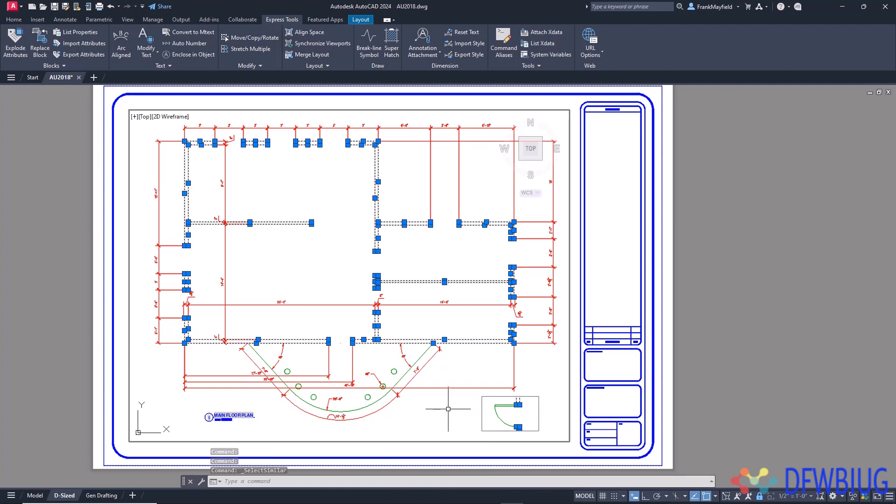
right_click(402, 290)
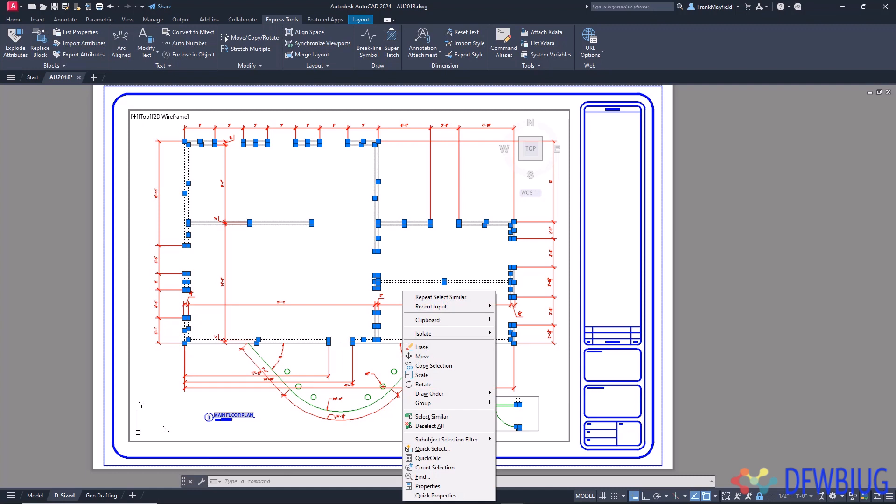
mouse_move(457, 335)
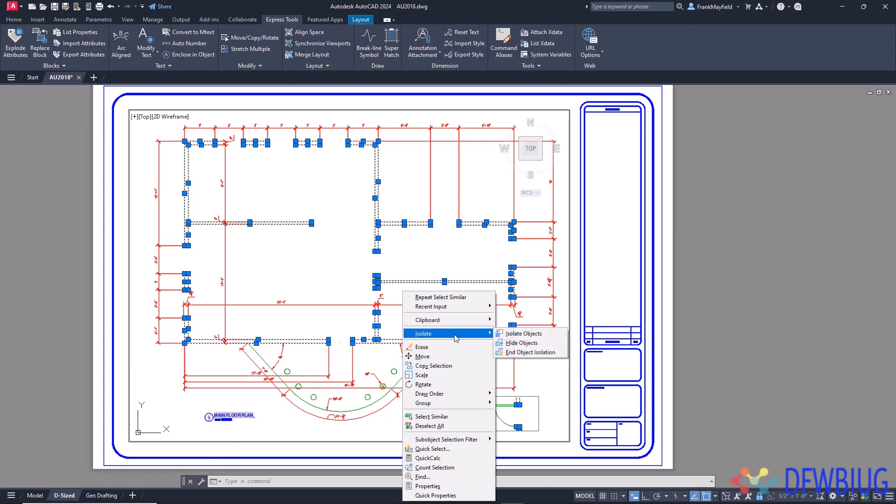
left_click(525, 343)
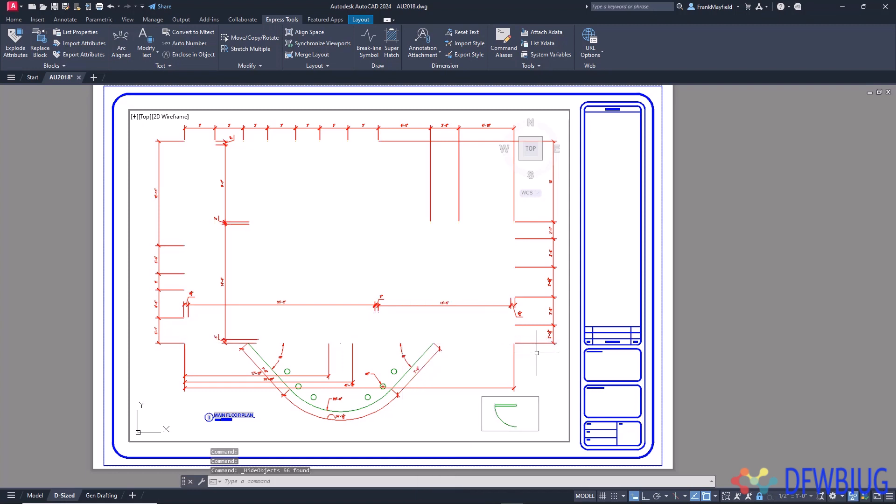
- Review which properties the SELECTSIMILAR settings match on and close them without making changes
key("Escape")
type("SELECTSIMILAR")
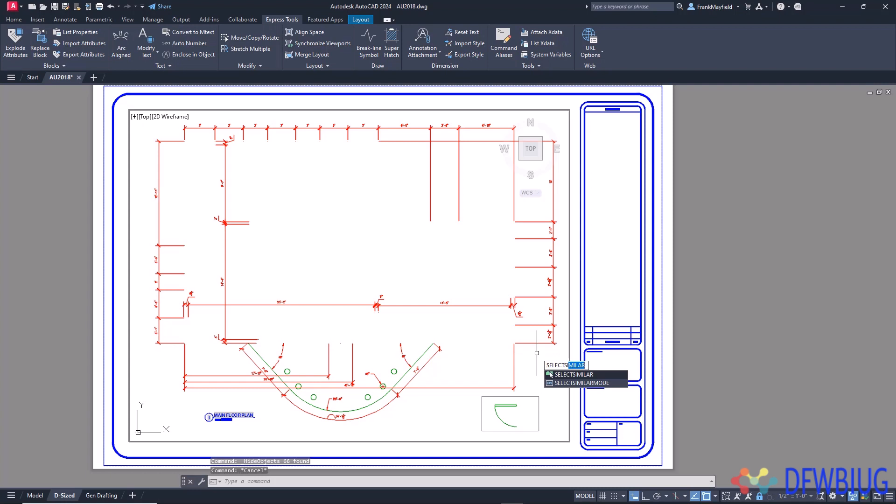
left_click(550, 375)
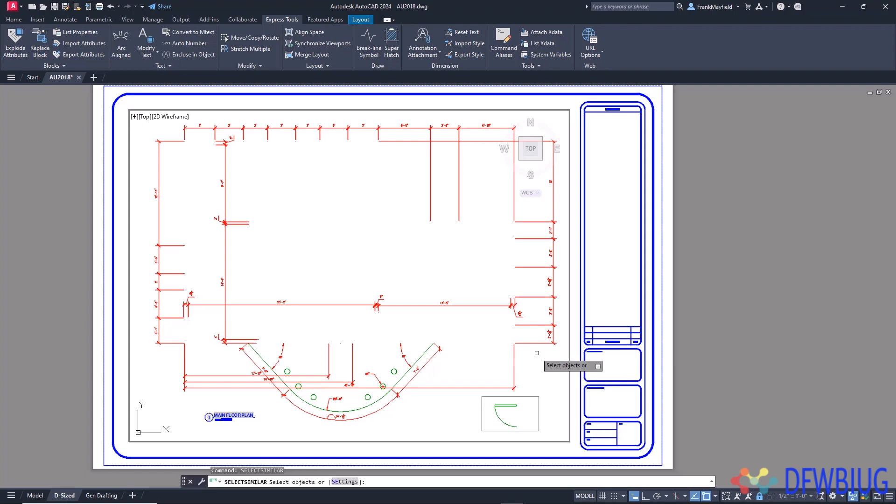
type("SE")
key("Return")
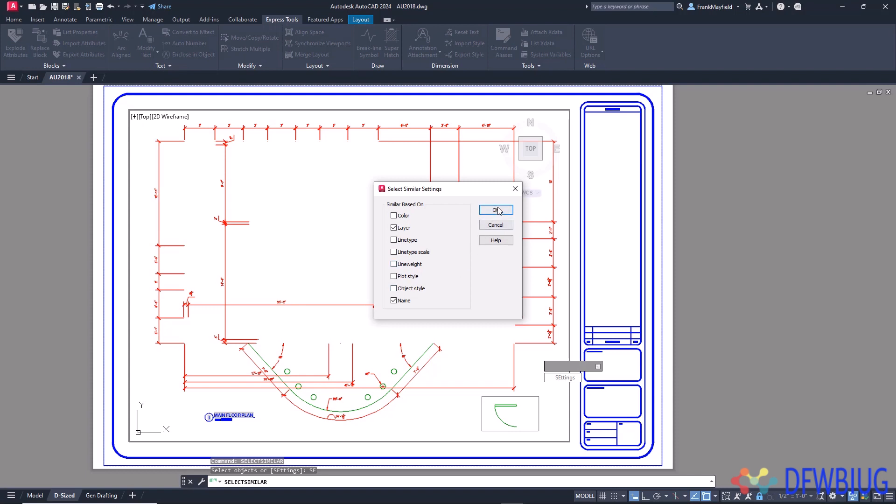
left_click(515, 190)
key("Escape")
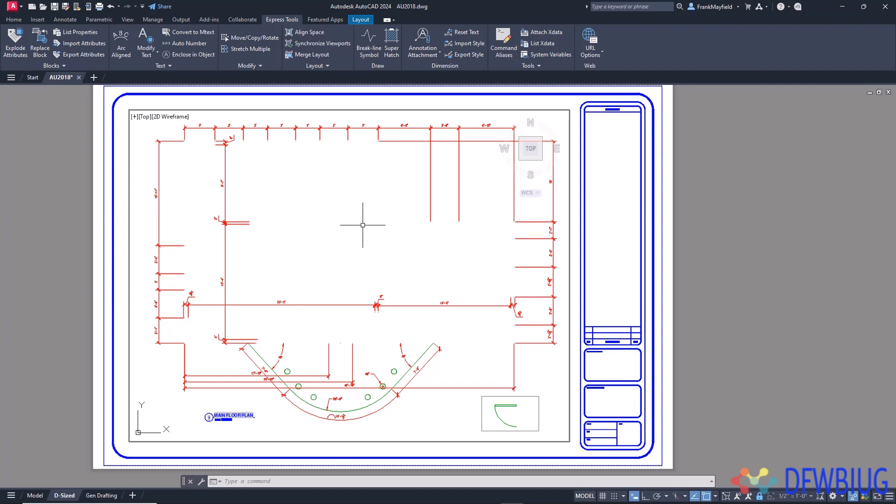
- Examine the options offered by the UNDO command and leave it without choosing one
type("UNDO")
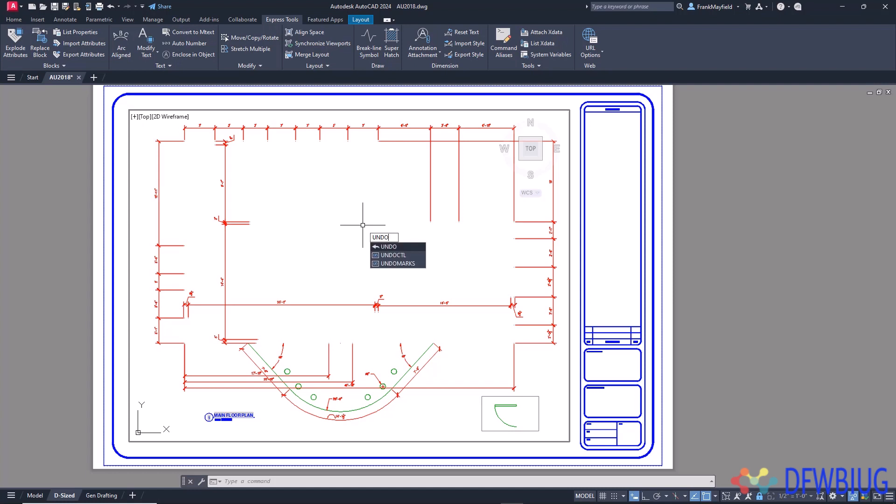
key("Return")
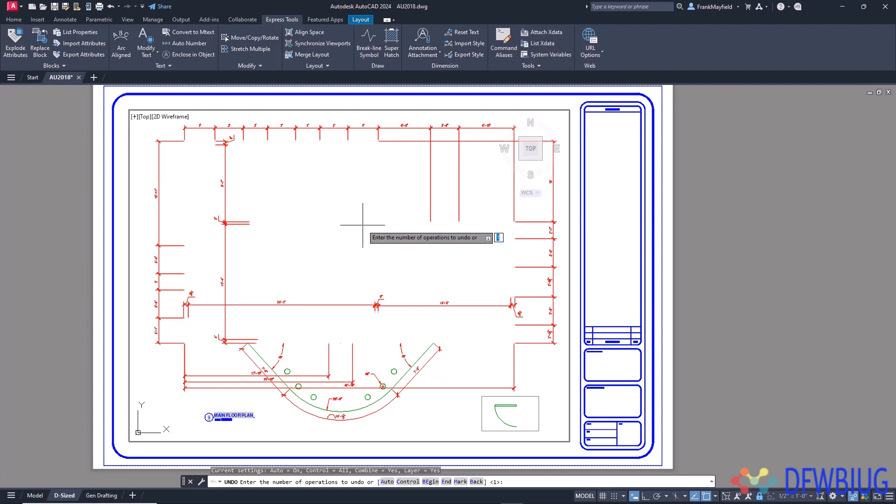
key("Down")
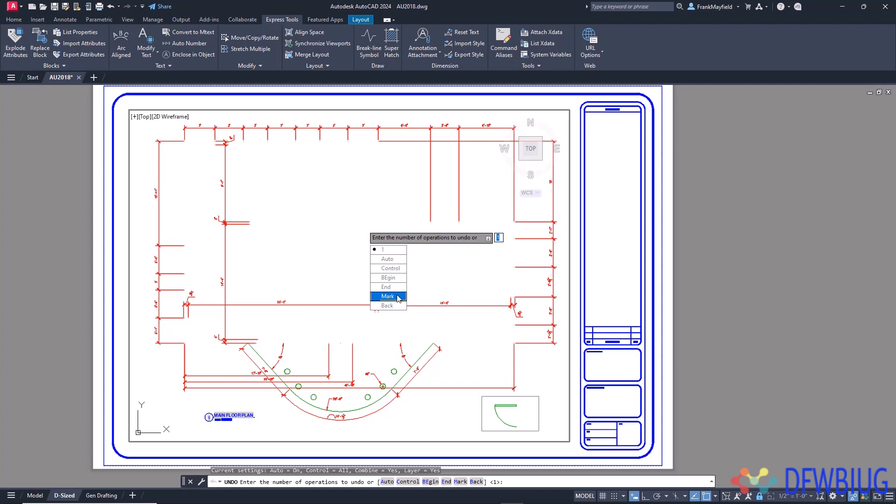
key("Escape")
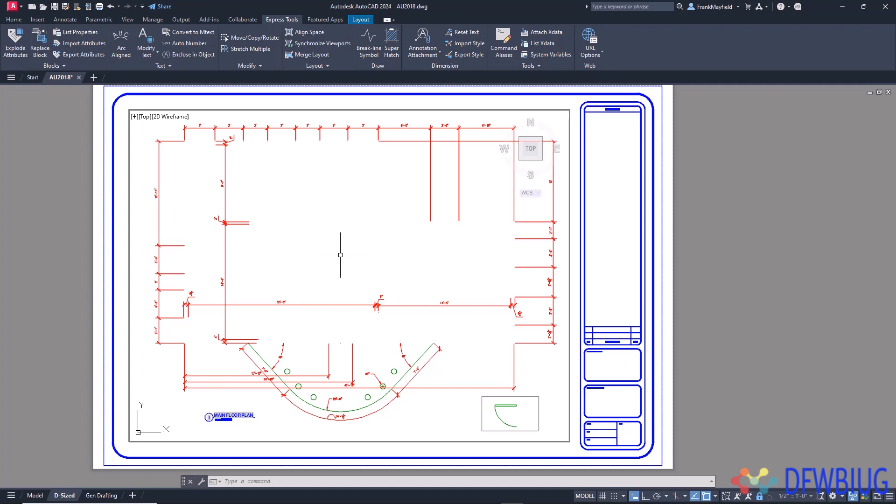
- Set an undo mark at the drawing's current state with the Mark option of UNDO
type("undo")
key("Return")
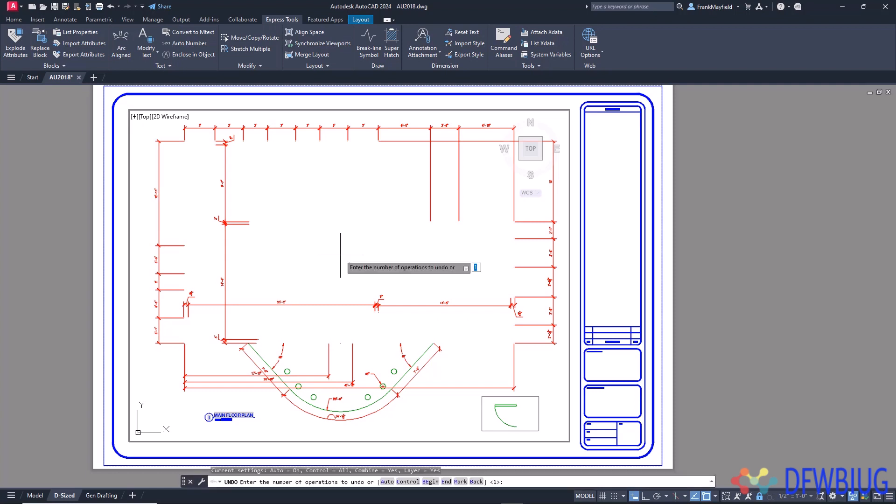
key("Down")
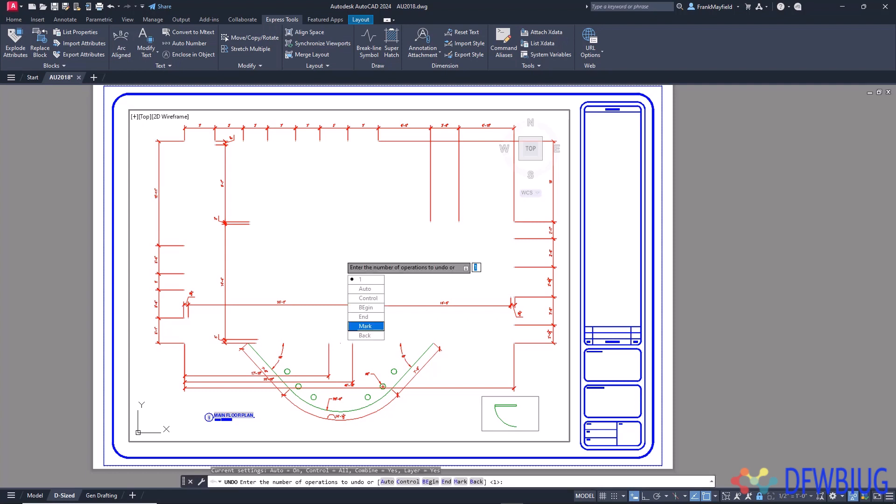
left_click(371, 328)
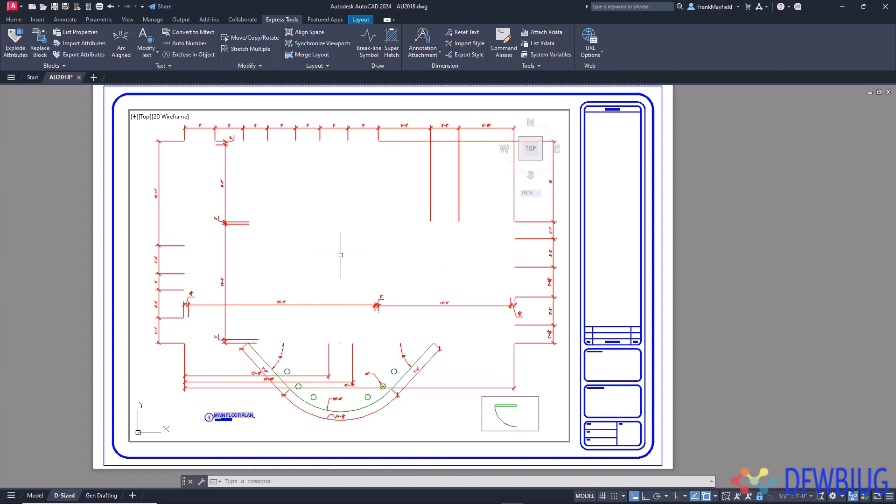
- Erase the dimensions in the northeast part of the floor plan with a crossing selection
type("e")
key("Return")
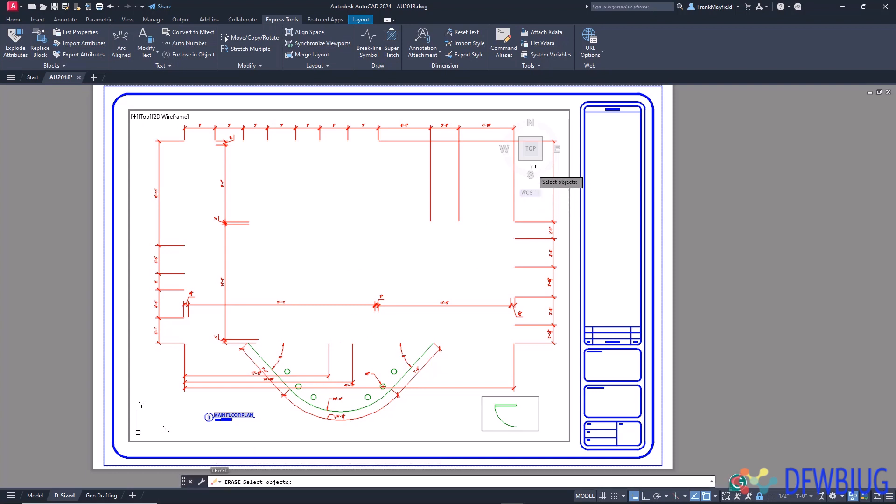
left_click(559, 125)
left_click(367, 243)
key("Return")
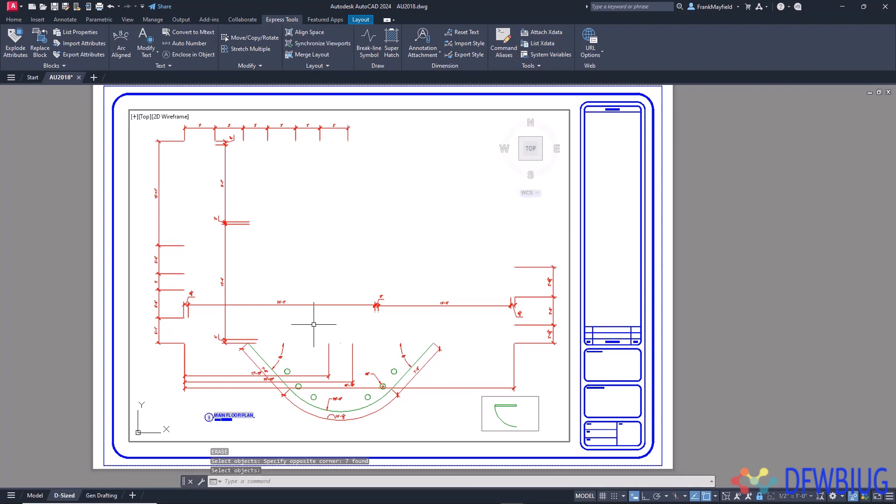
- Select the green curved polyline and all the green circles beside it with Select Similar, and delete them
left_click(382, 396)
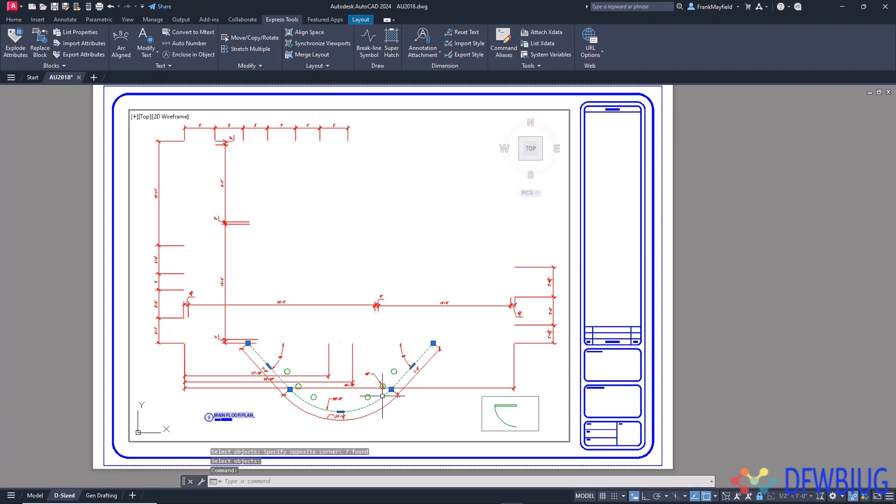
right_click(382, 396)
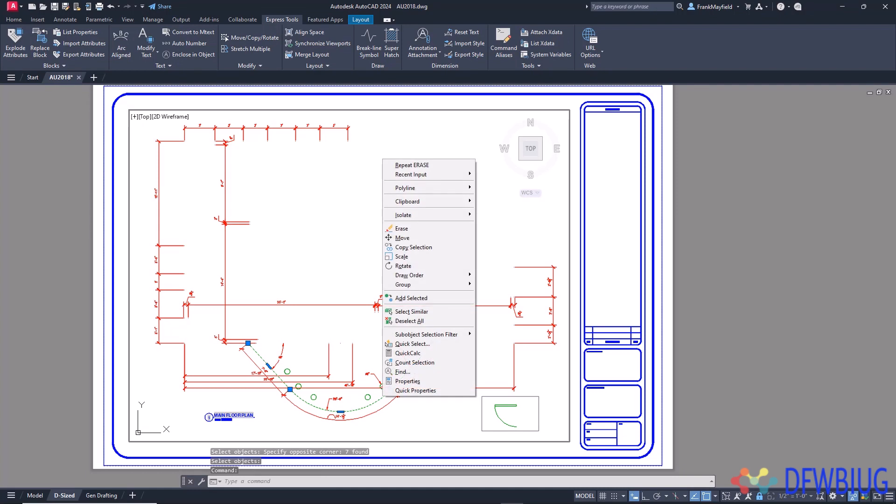
left_click(427, 312)
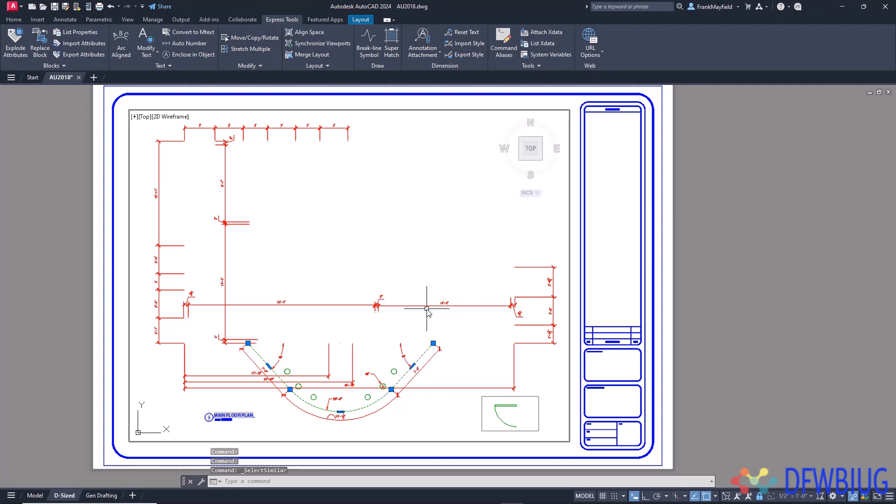
right_click(397, 372)
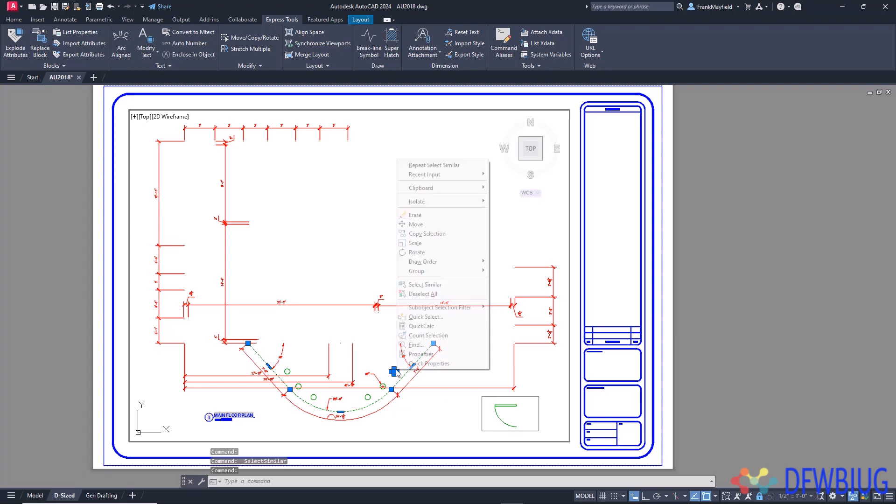
left_click(433, 285)
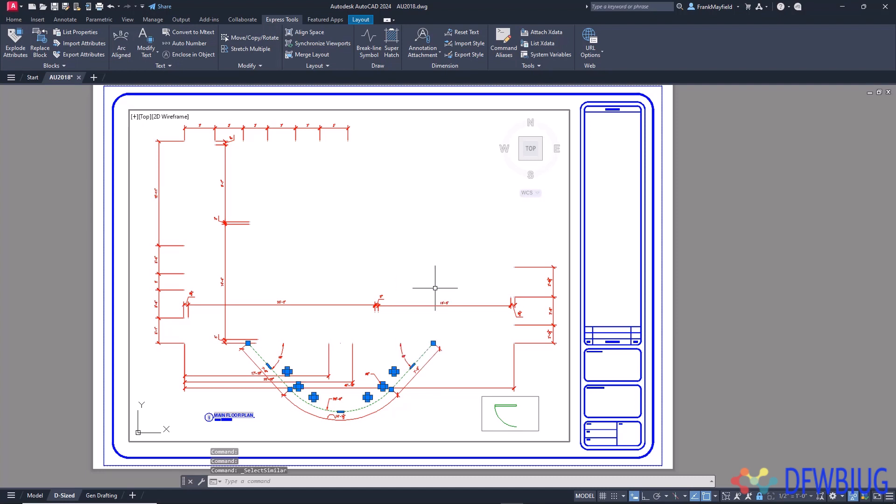
key("Delete")
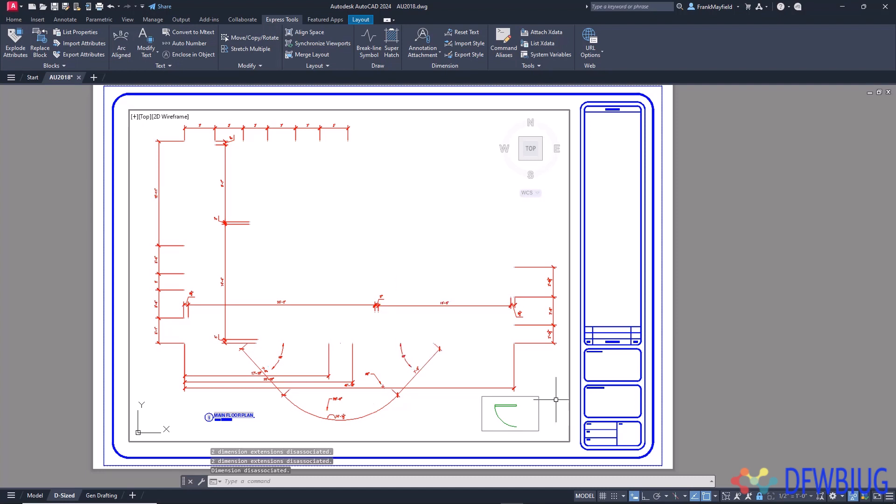
- Switch the layout to paper space and delete the blue title block and border
left_click(551, 395)
left_click(593, 373)
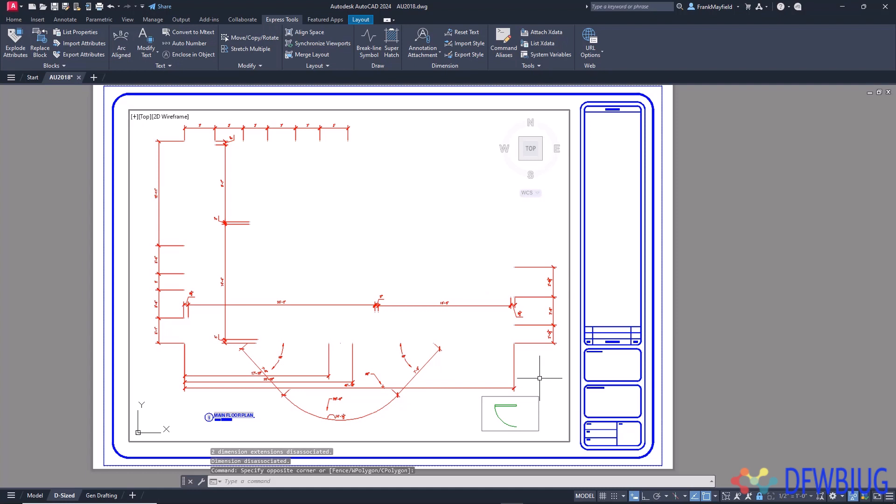
double_click(610, 325)
left_click(610, 325)
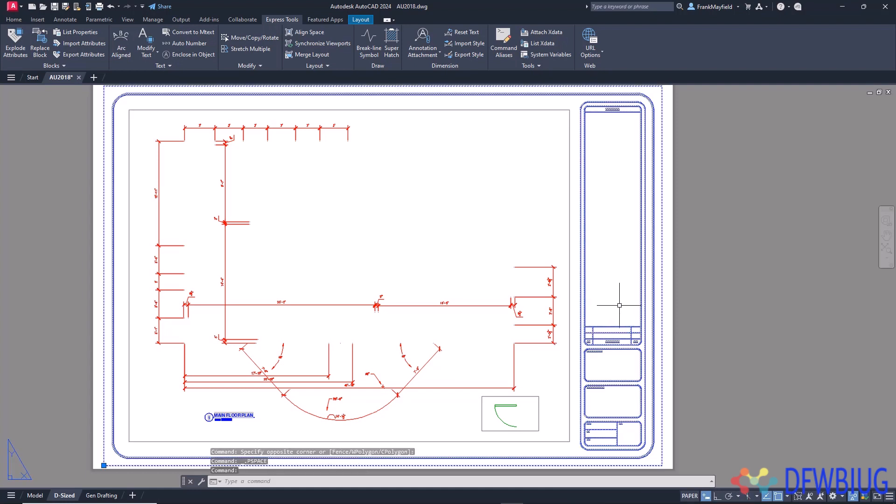
key("Delete")
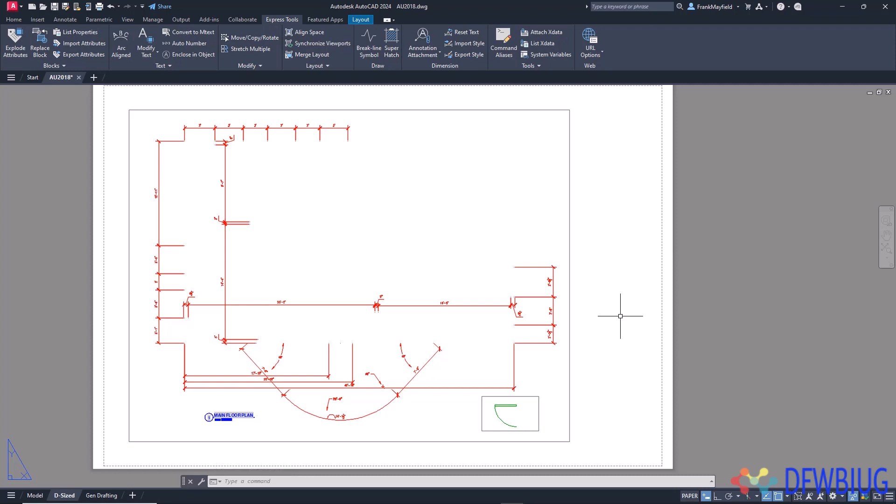
- Undo the deletions one operation at a time with U, going back as far as the undo mark
type("U")
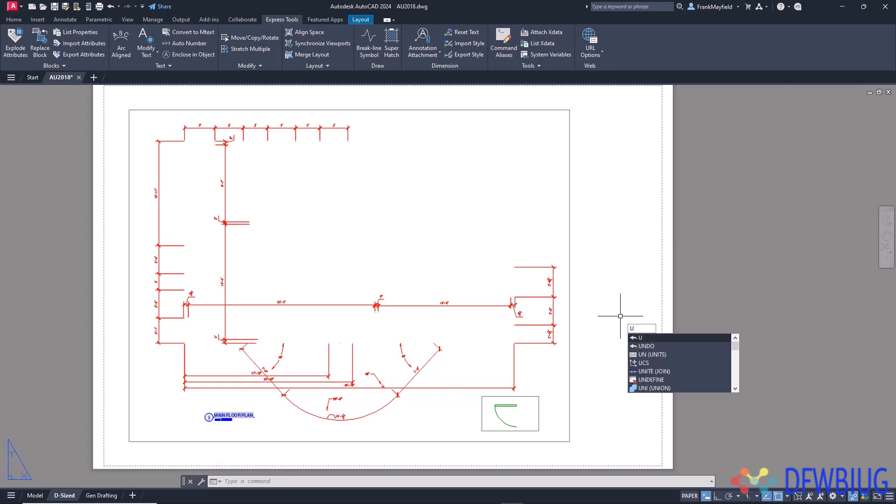
key("Return")
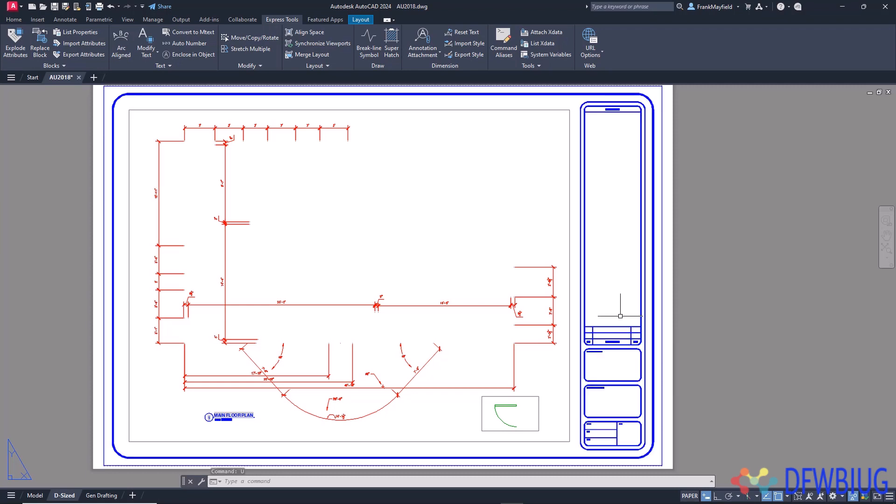
key("Return")
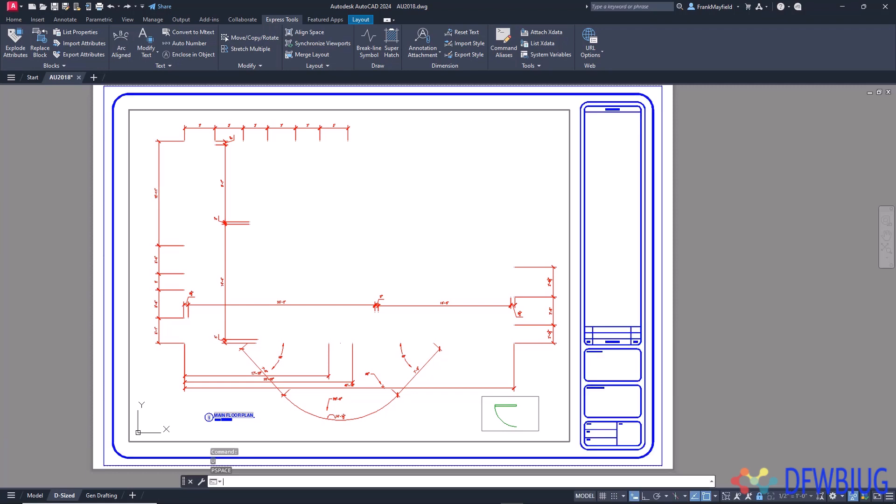
key("Return")
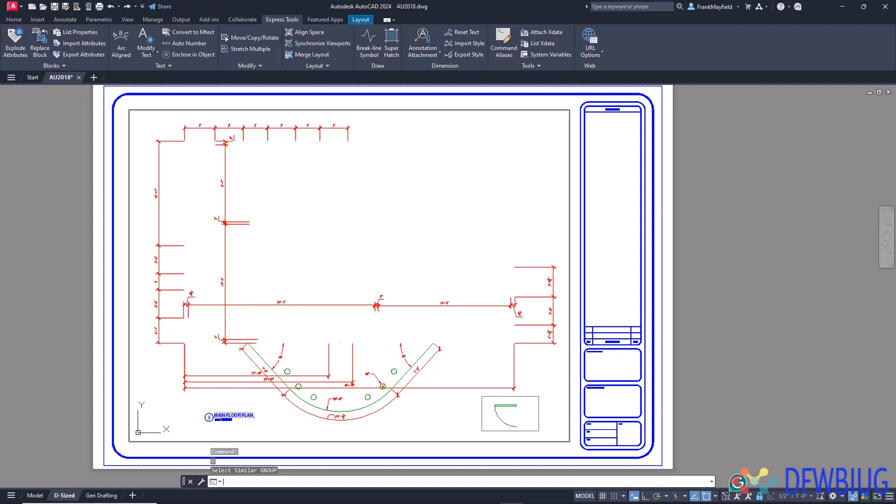
key("Return")
key("Return")
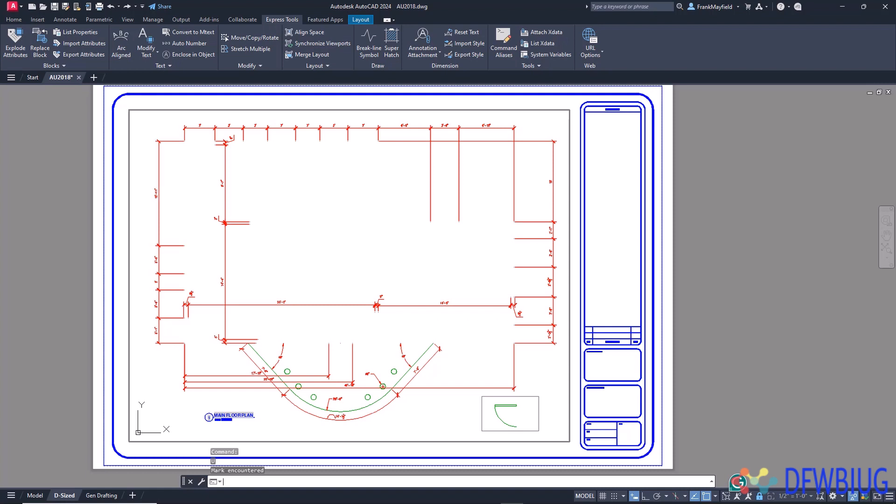
- Examine the expanded command history for the undone operations and the mark entry, and close it
left_click(711, 481)
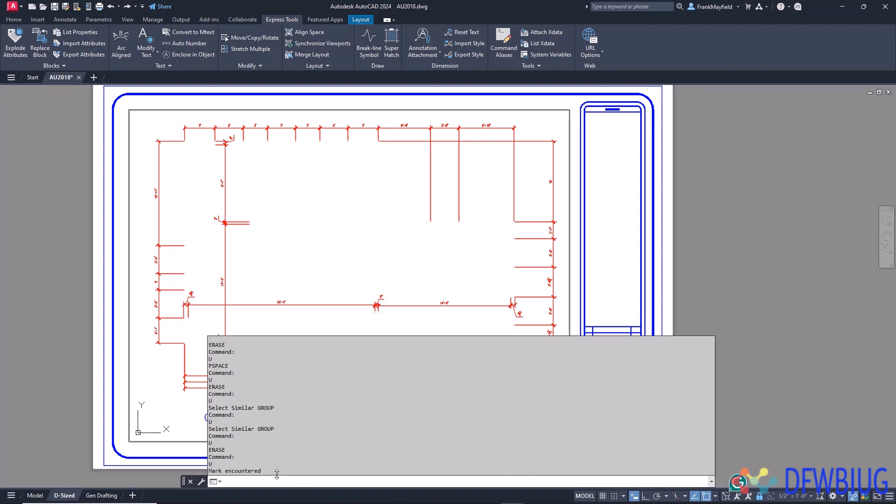
left_click_drag(264, 471, 207, 475)
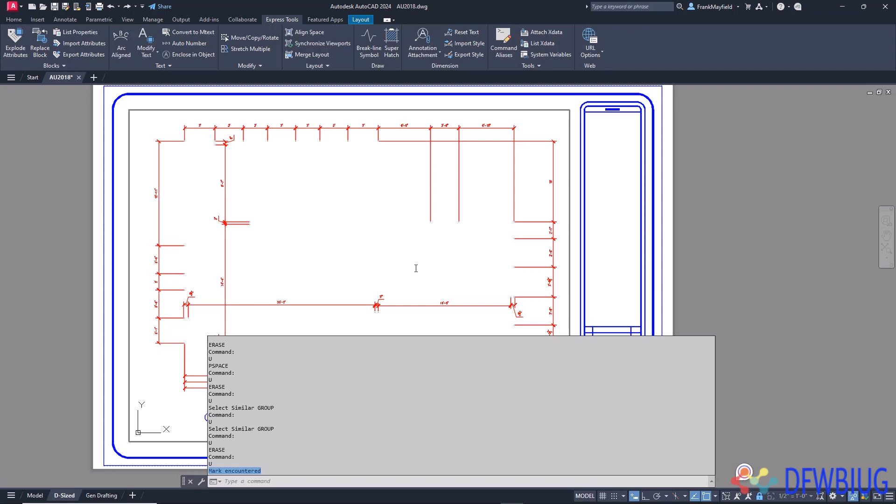
key("Escape")
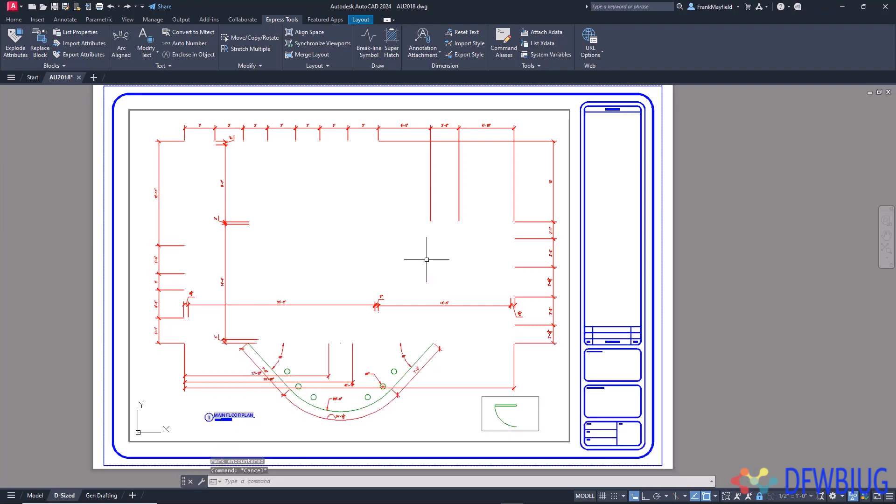
- Run UNDO with the Back option and agree to undoing everything
type("UNO")
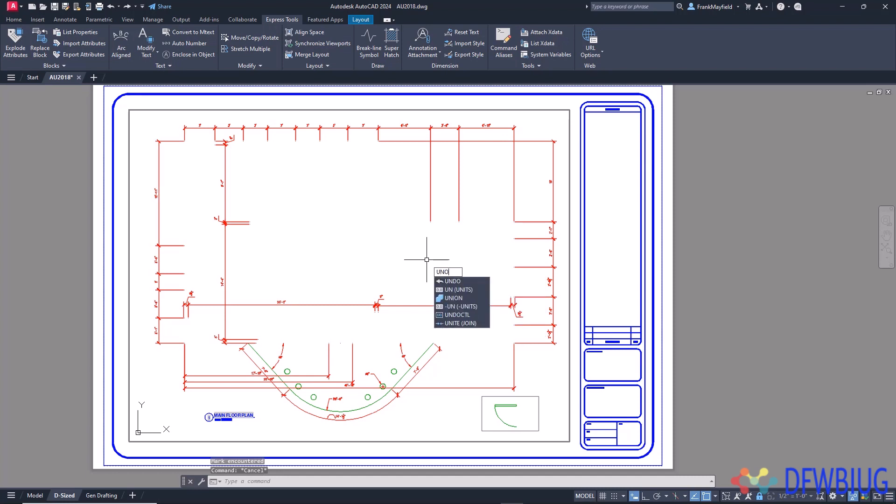
key("Return")
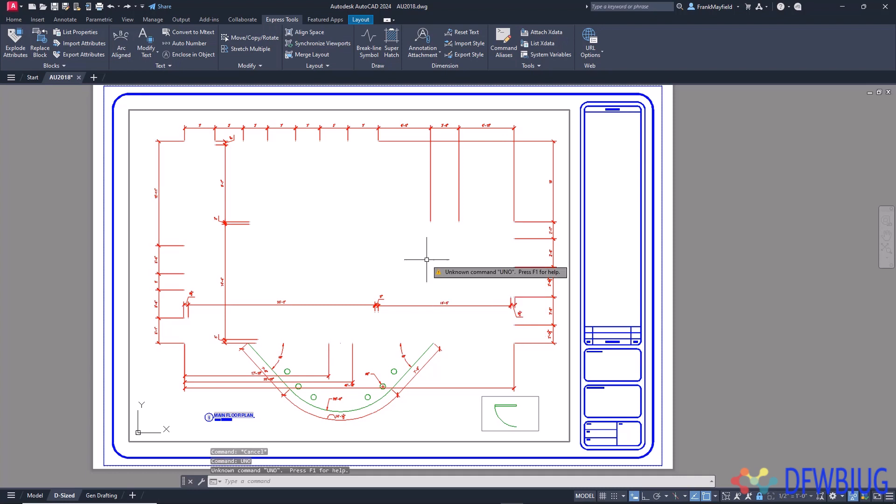
type("UNDO")
key("Return")
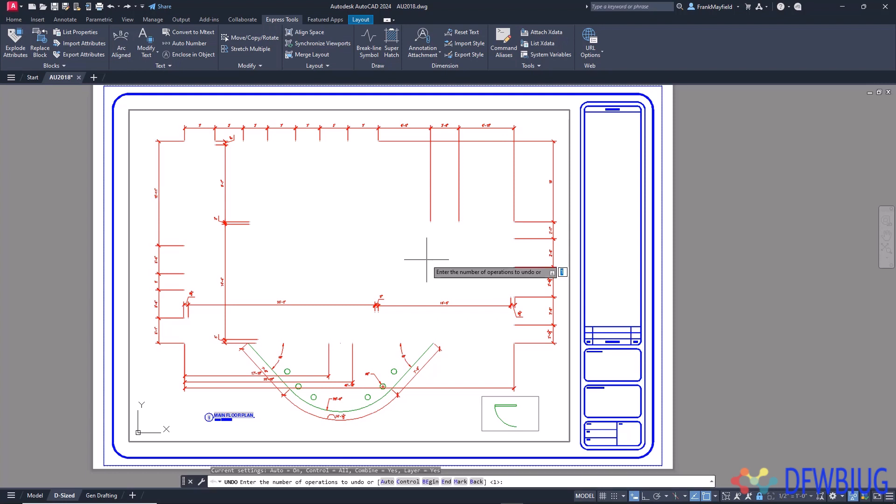
type("B")
key("Return")
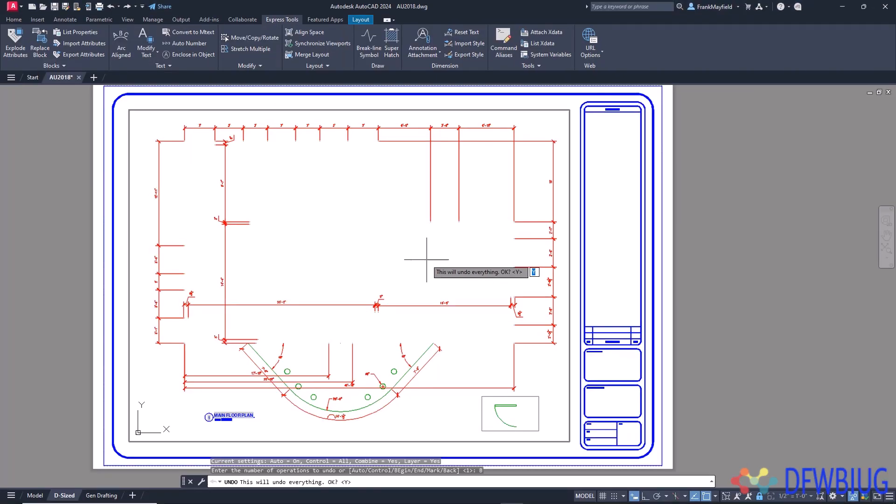
key("Return")
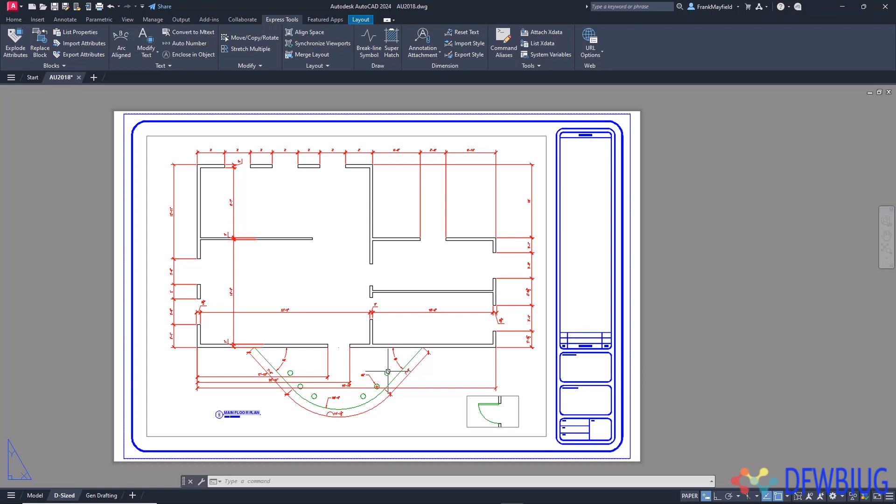
- Turn on time-sensitive right-click in the Right-Click Customization settings of the user preferences, and apply the options
right_click(399, 263)
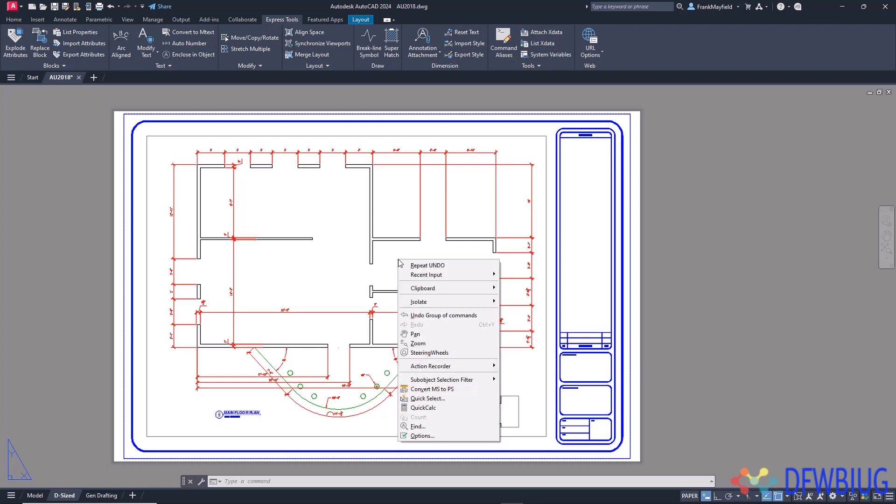
left_click(437, 436)
left_click(451, 138)
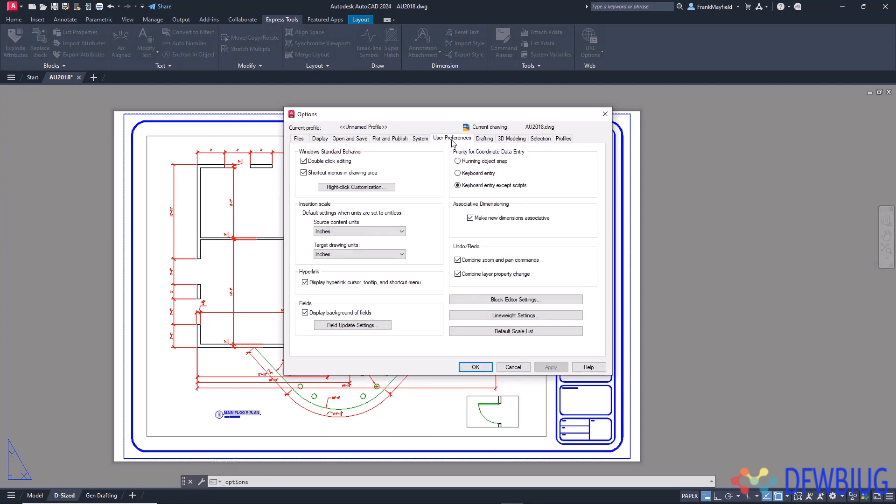
left_click(381, 189)
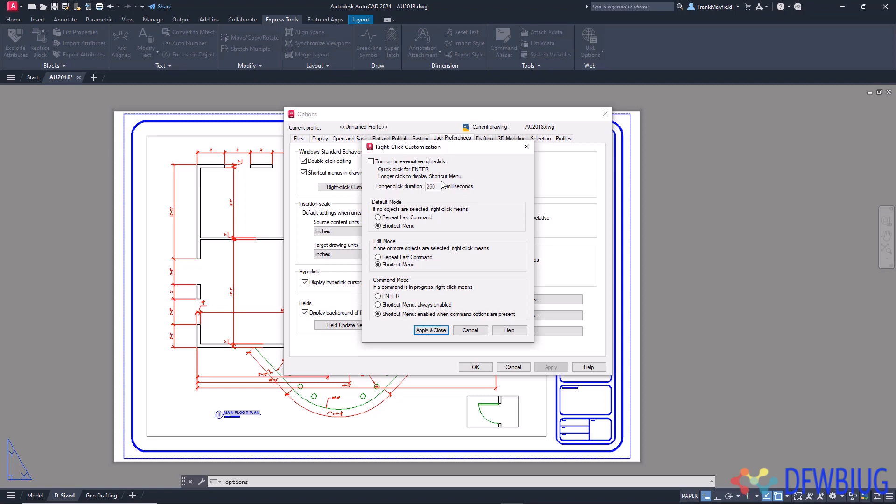
left_click(371, 161)
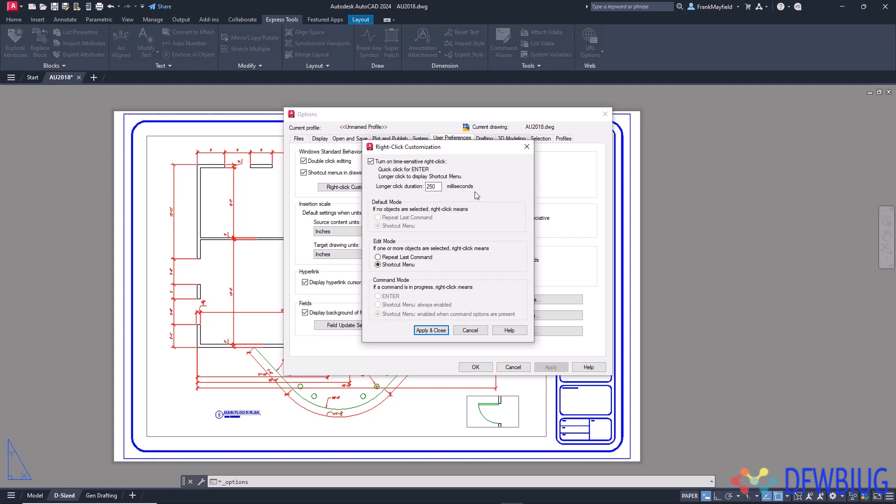
left_click(439, 332)
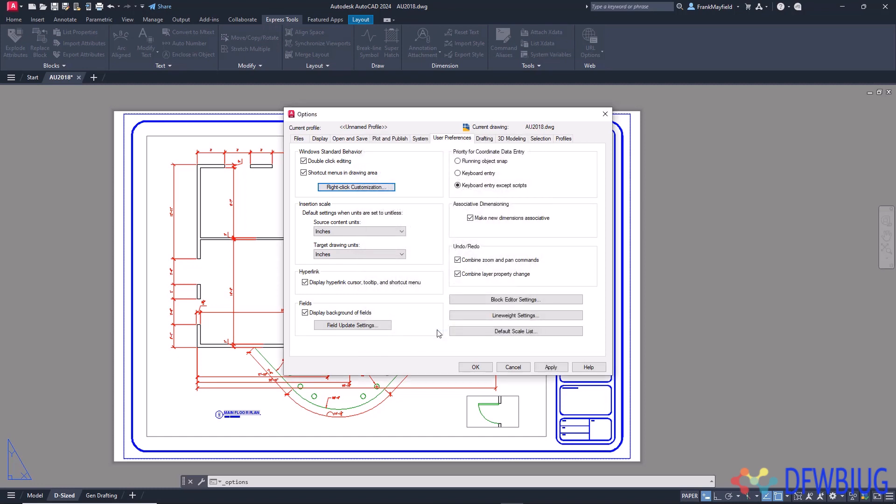
left_click(480, 368)
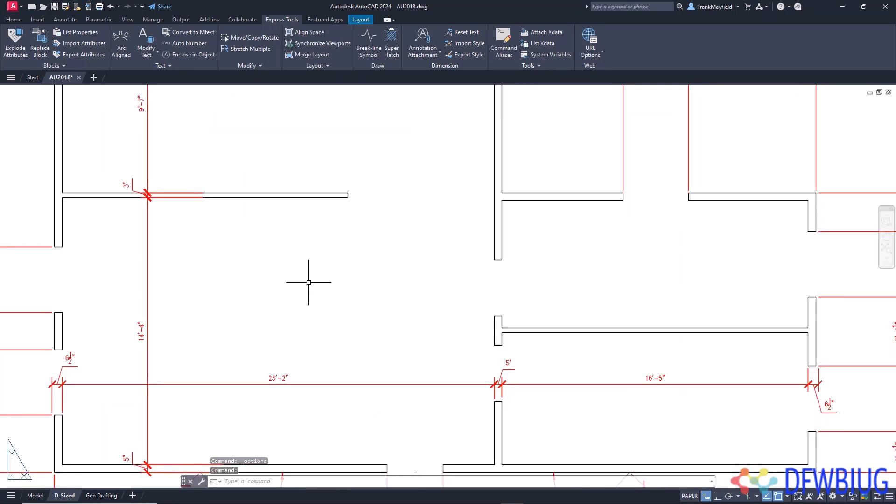
- Draw a single-segment diagonal polyline in the room with the 23'-2" dimension, below its upper partition wall
scroll(285, 266, "up", 4)
type("pl")
key("Return")
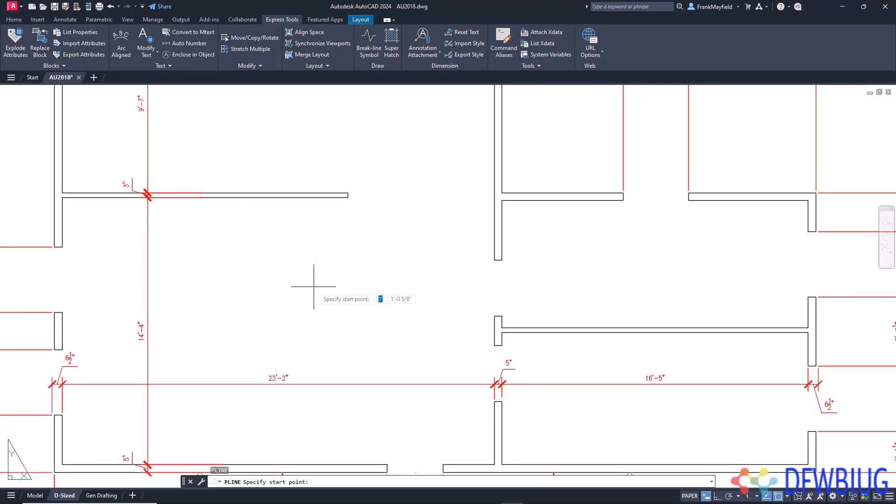
left_click(308, 233)
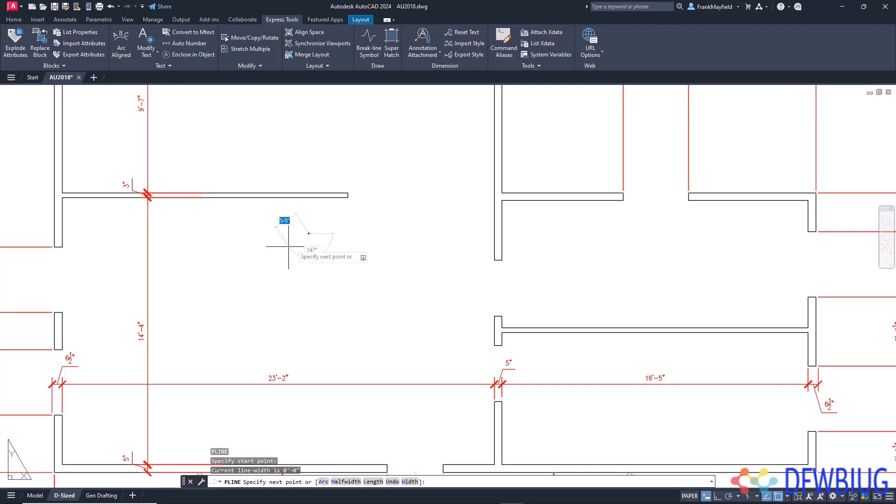
left_click(246, 293)
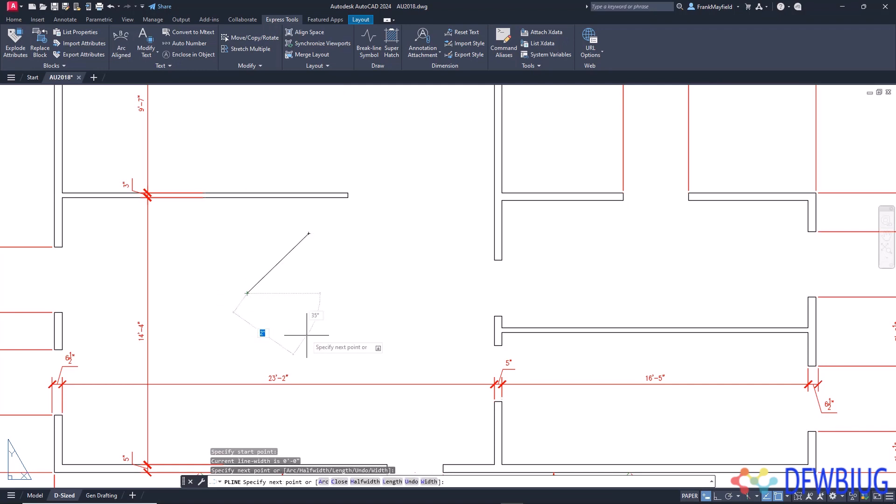
key("Return")
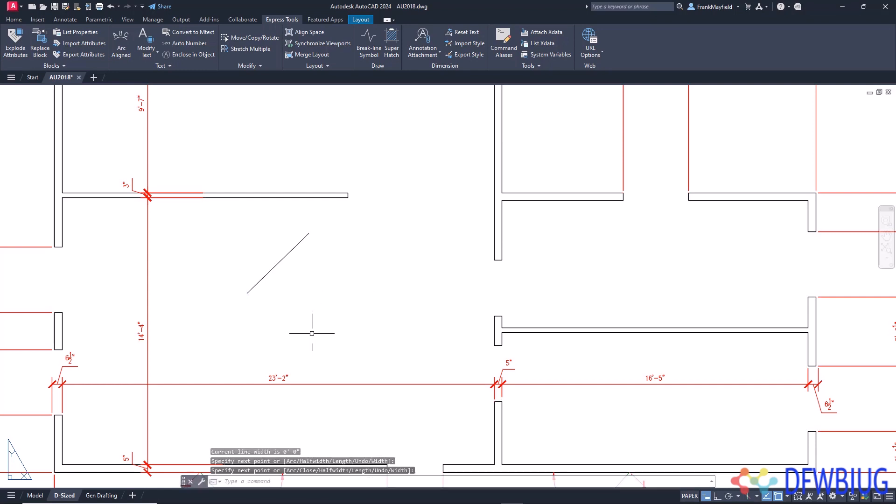
- Draw a second single-segment diagonal polyline beside the first, ending it with the shortcut menu's Enter option
type("pl")
key("Return")
left_click(294, 311)
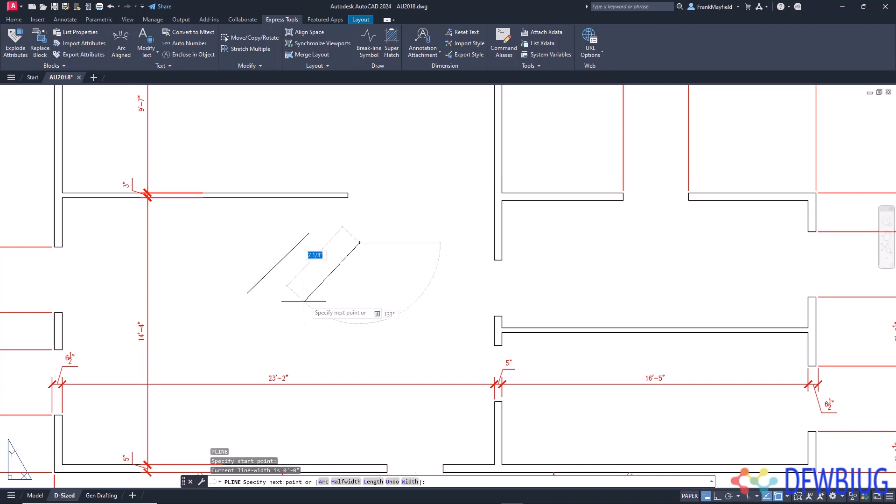
left_click(294, 311)
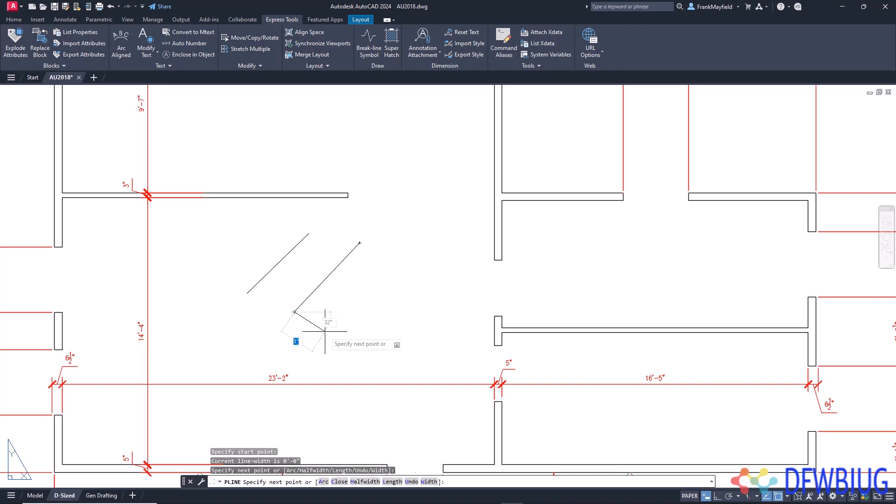
right_click(325, 331)
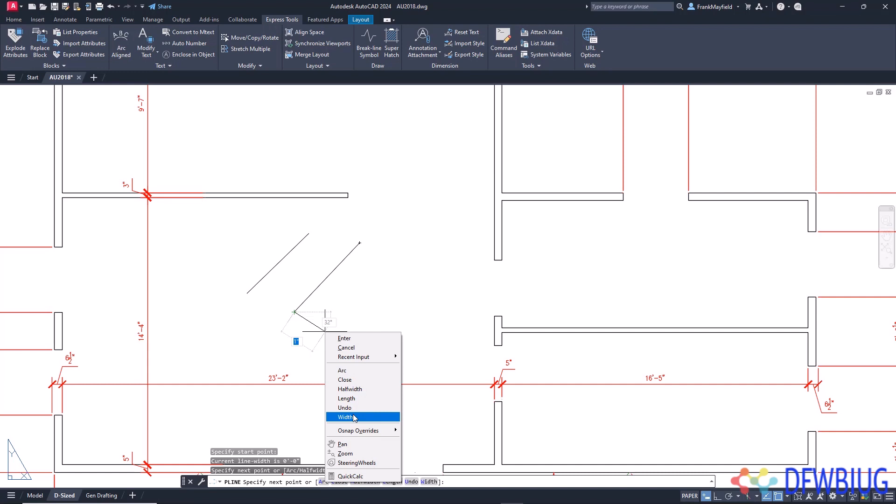
left_click(346, 338)
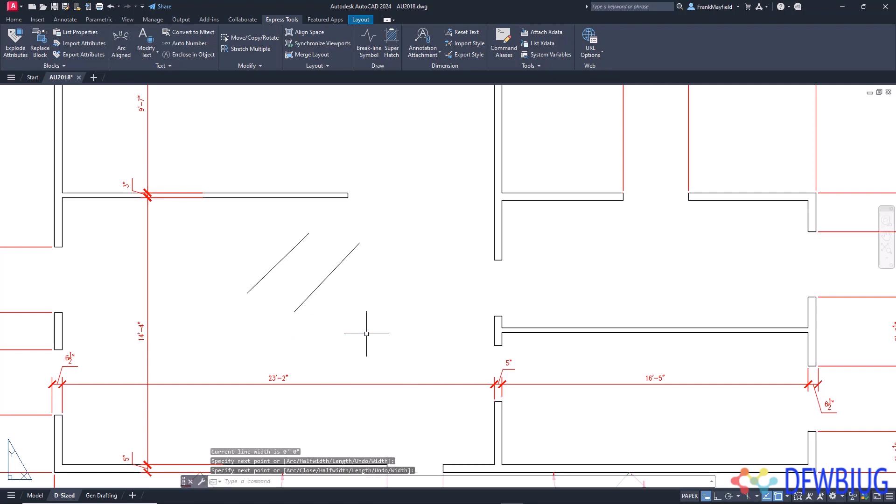
- Delete both diagonal polylines from the room with the 23'-2" dimension
left_click(364, 311)
left_click(256, 251)
key("Delete")
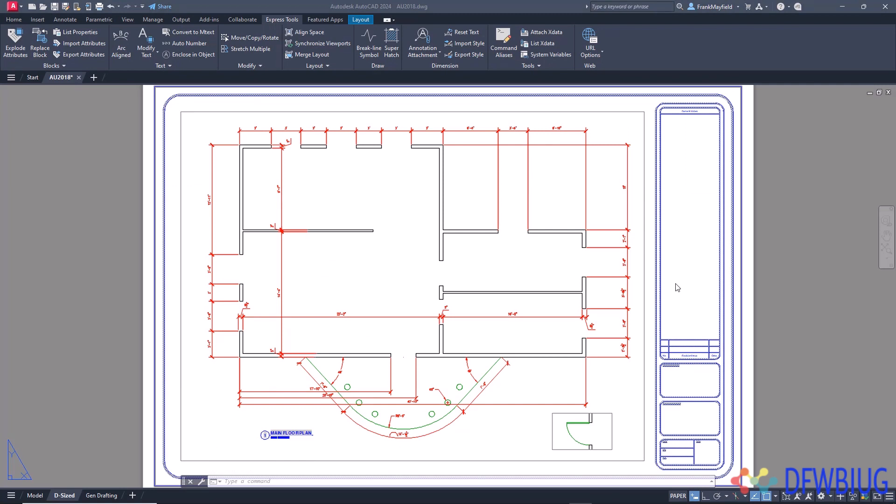
- Activate model space in the main floor plan viewport and return to paper space
left_click(645, 283)
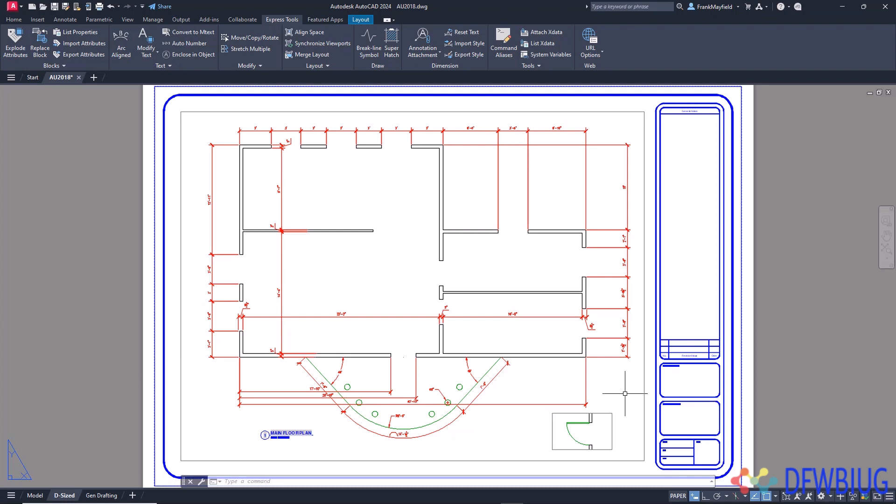
double_click(600, 426)
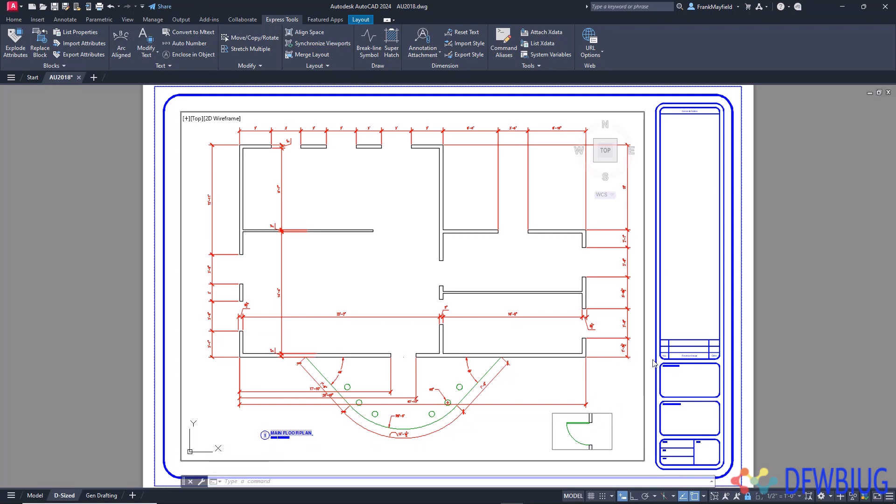
double_click(677, 314)
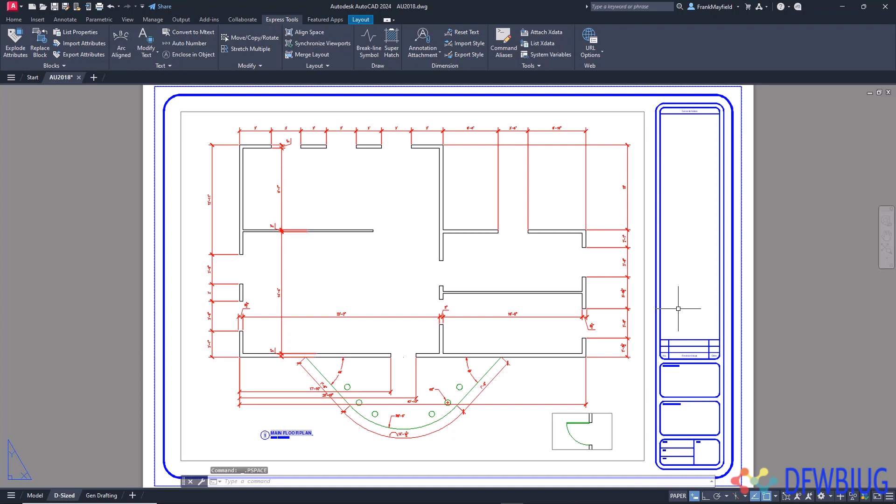
- Select the main floor plan viewport and the small door detail viewport one after the other, clearing each selection
left_click(644, 359)
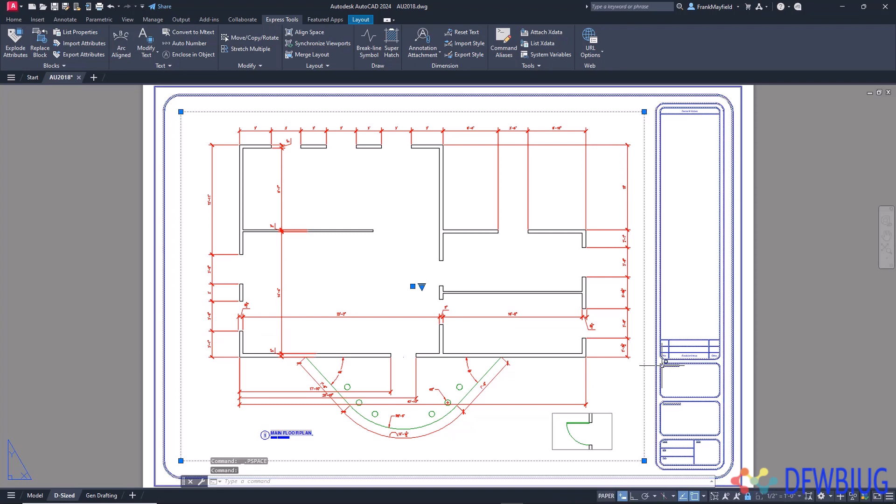
key("Escape")
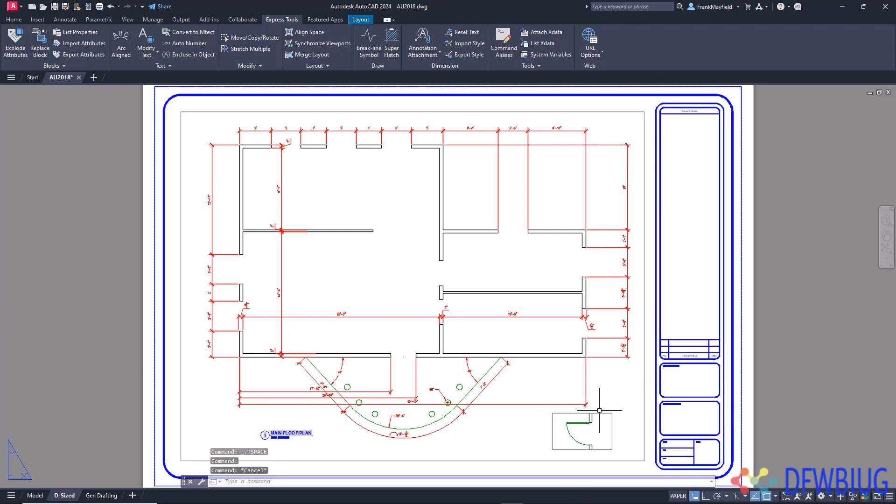
left_click(600, 414)
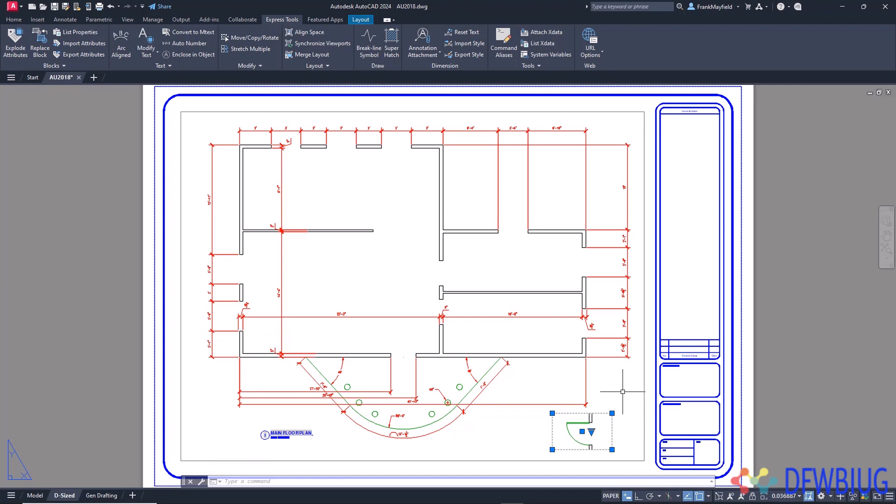
key("Escape")
key("Escape")
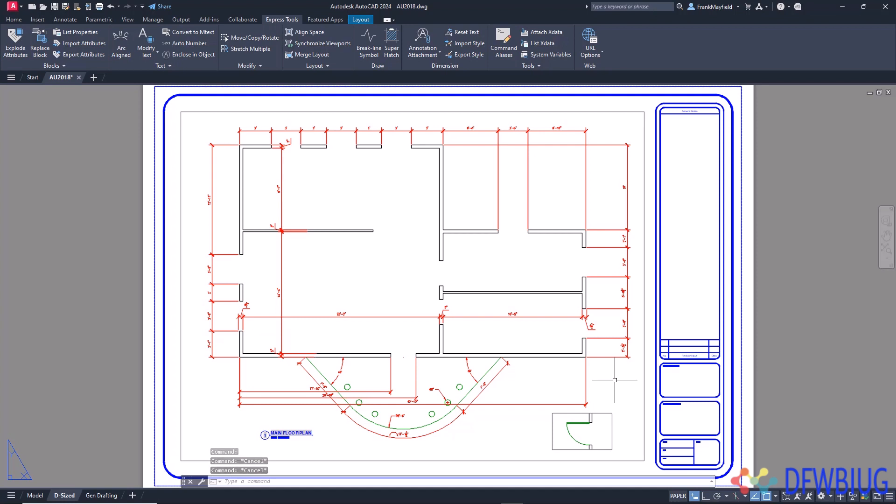
- Activate the main viewport, switch to the overlapping door detail viewport, and return to paper space with PSPACE
double_click(615, 380)
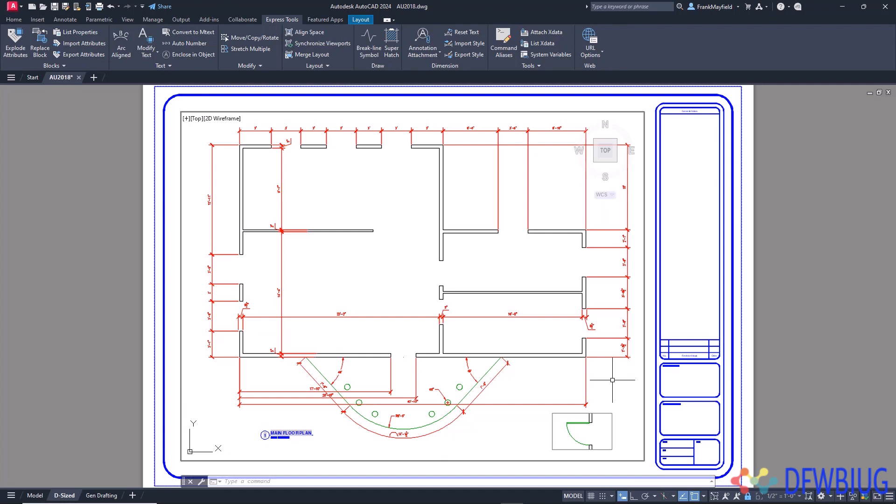
left_click(585, 432)
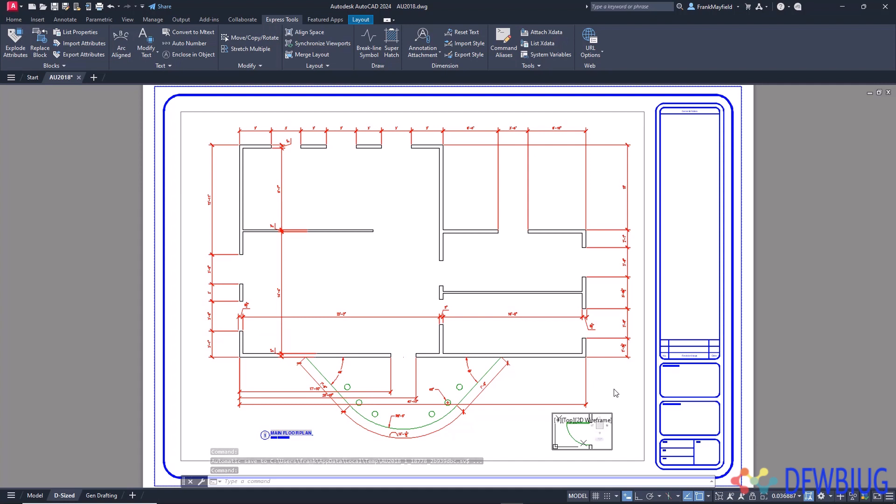
type("PS")
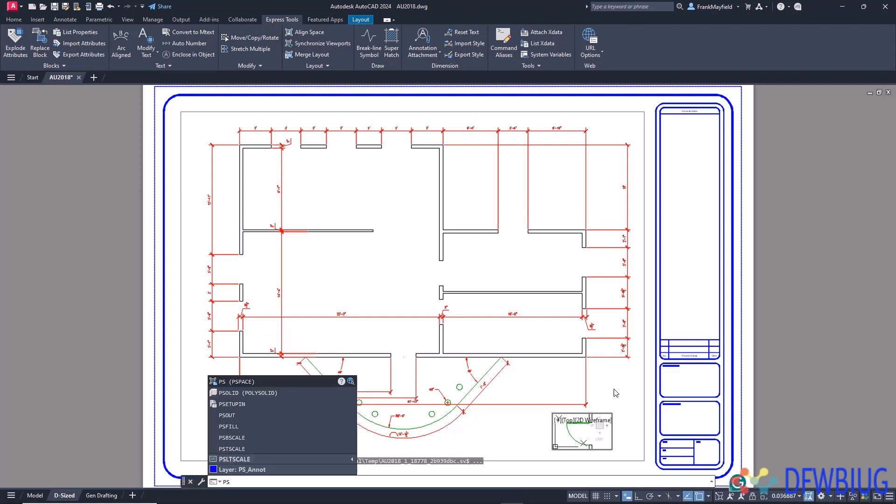
key("Return")
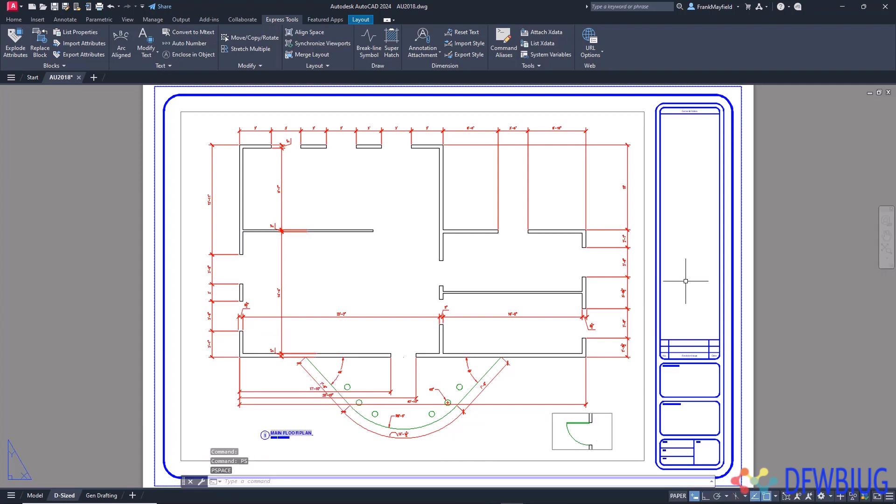
- Activate the main floor plan viewport and run DIMREASSOC on all objects to restore their measured dimension text
scroll(331, 137, "up", 2)
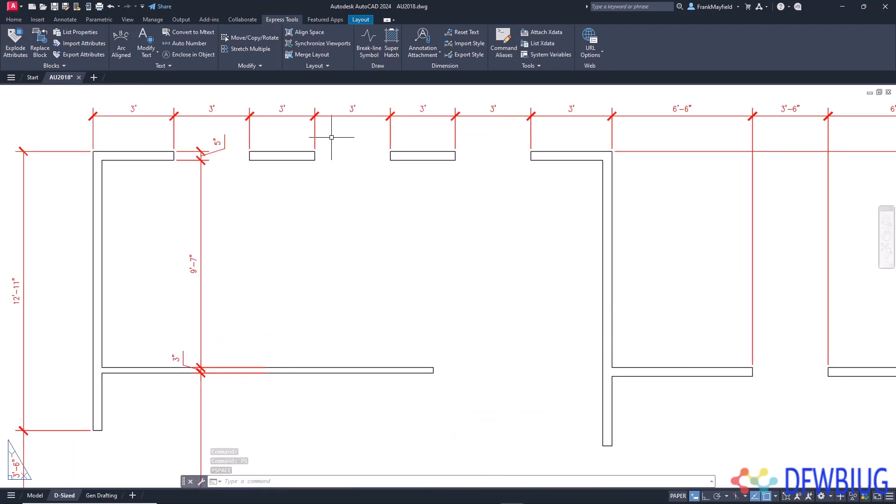
scroll(338, 132, "up", 2)
middle_click_drag(356, 168, 432, 318)
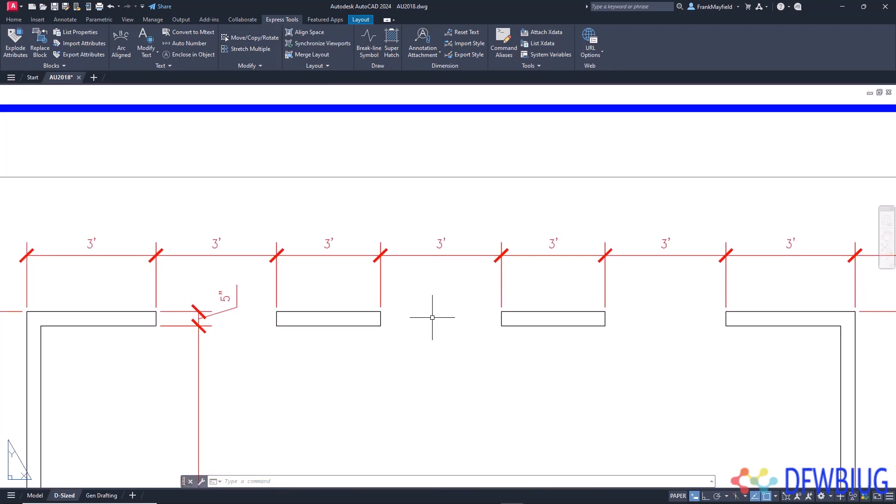
double_click(442, 336)
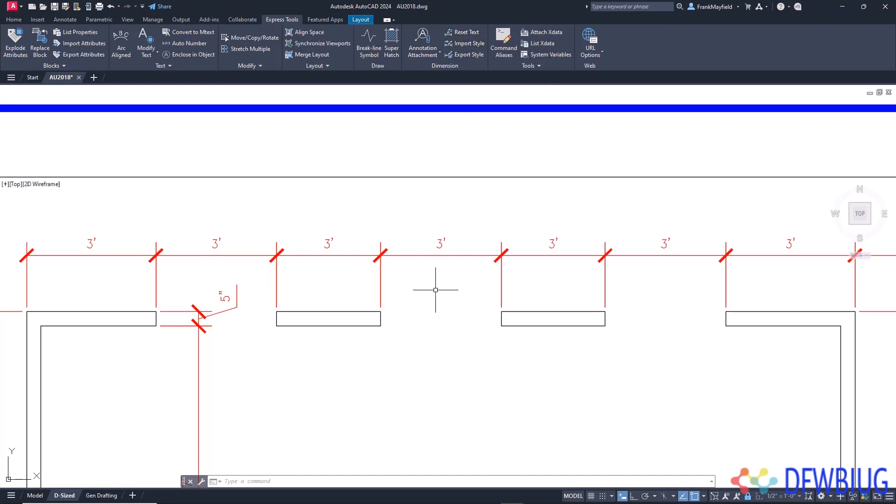
type("DIMREASSOC")
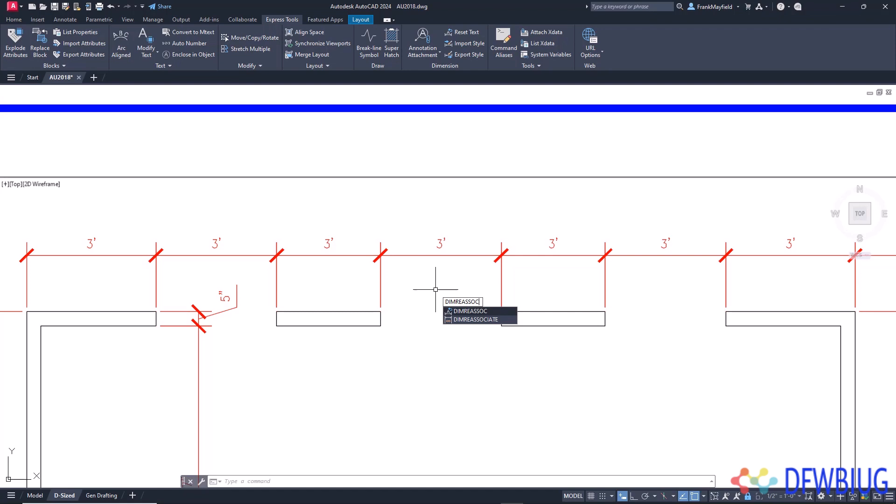
key("Return")
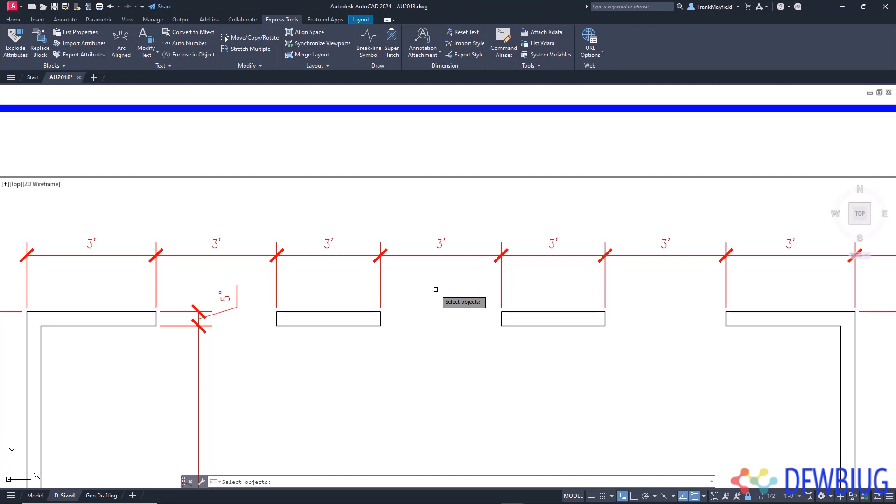
type("ALL")
key("Return")
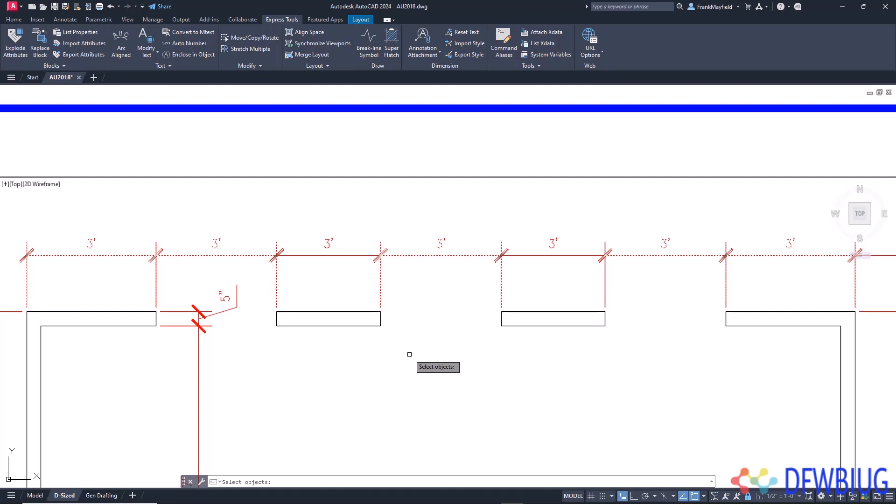
key("Return")
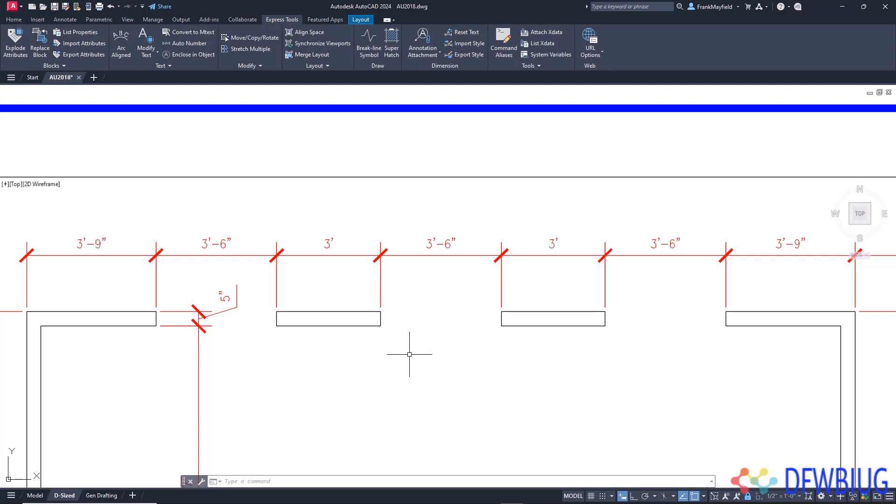
- Draw a single slightly rising line about 6' long in the middle of the room with the 9'-7" dimension
scroll(409, 354, "down", 4)
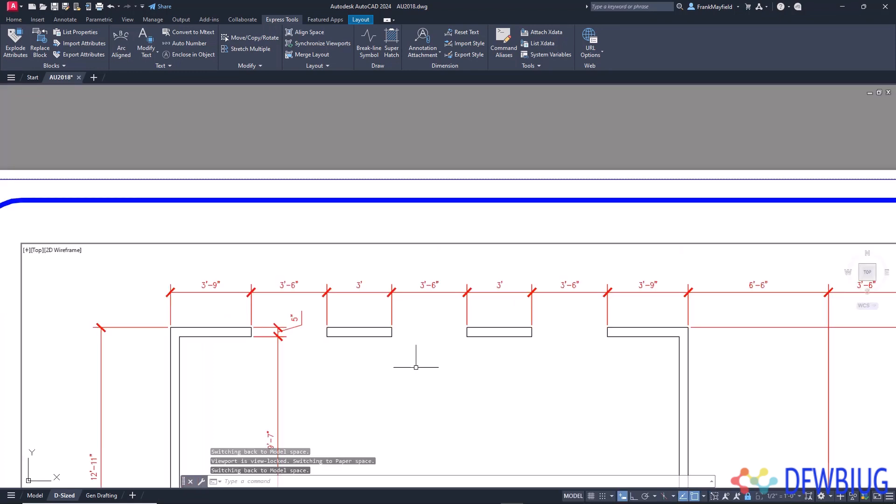
scroll(445, 277, "up", 2)
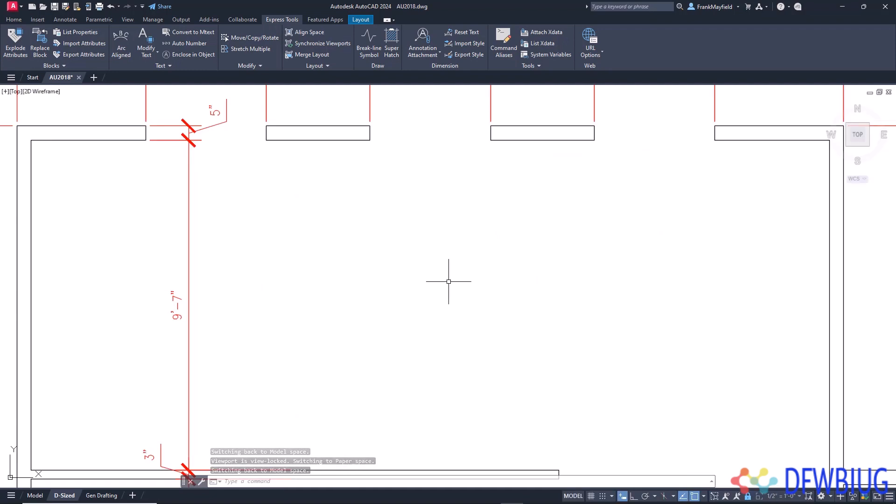
type("l")
key("Return")
left_click(382, 310)
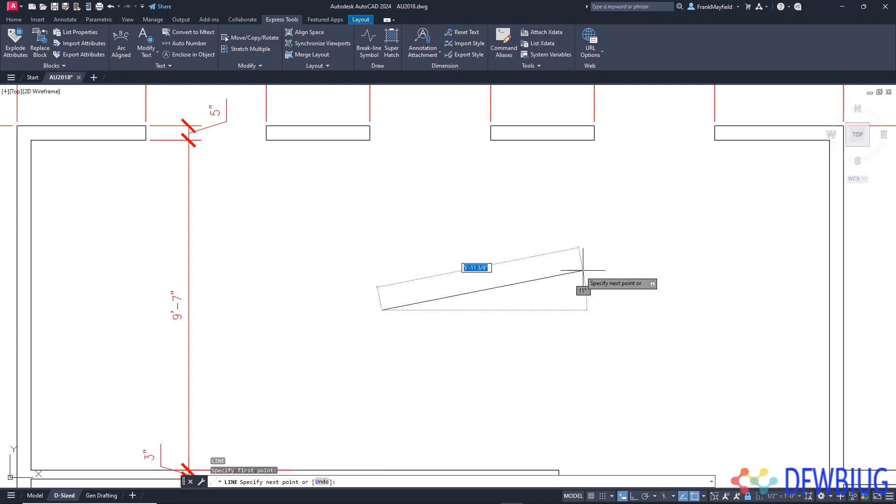
left_click(594, 266)
key("Return")
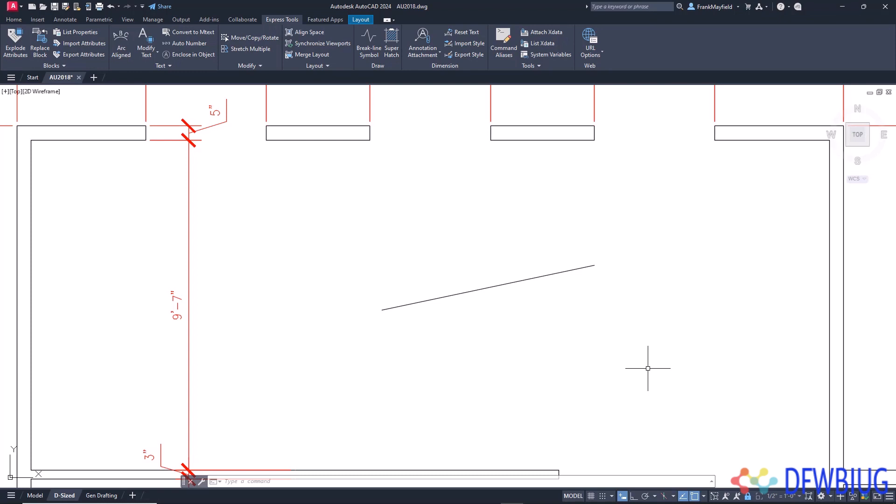
- Convert the line into a polyline with PEDIT, accepting the conversion and leaving the command
type("pedit")
key("Return")
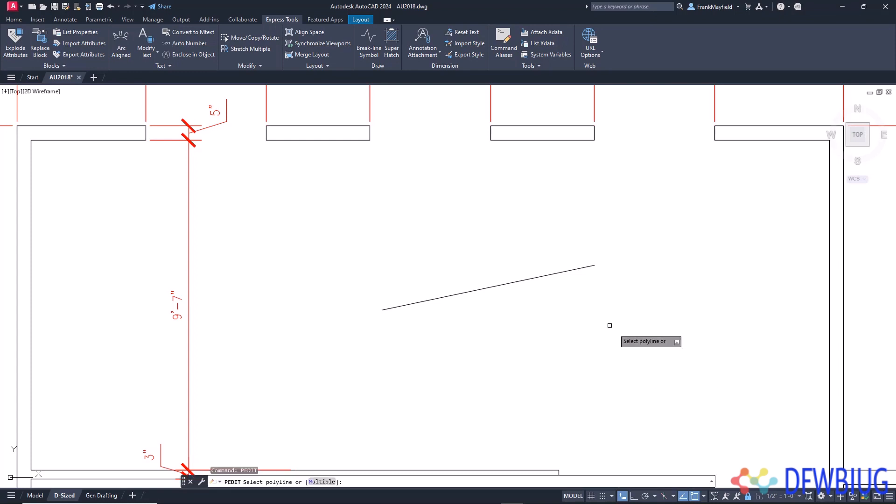
left_click(545, 280)
left_click(544, 280)
left_click(513, 282)
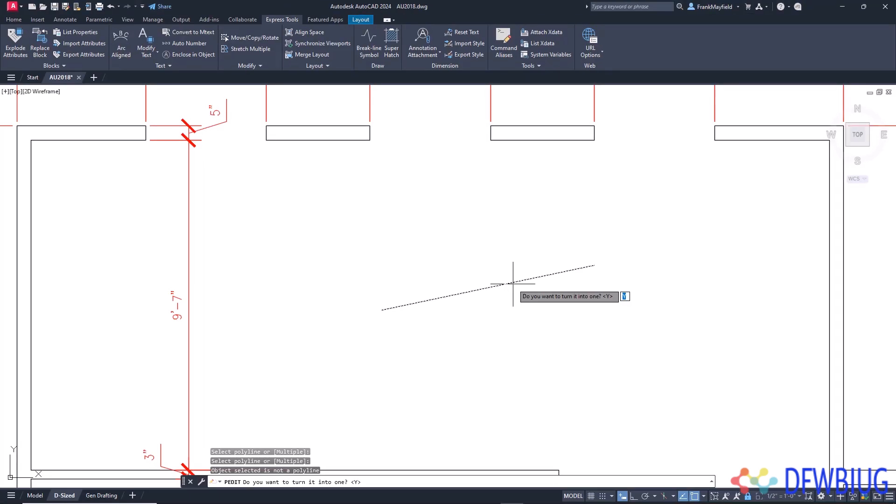
key("Return")
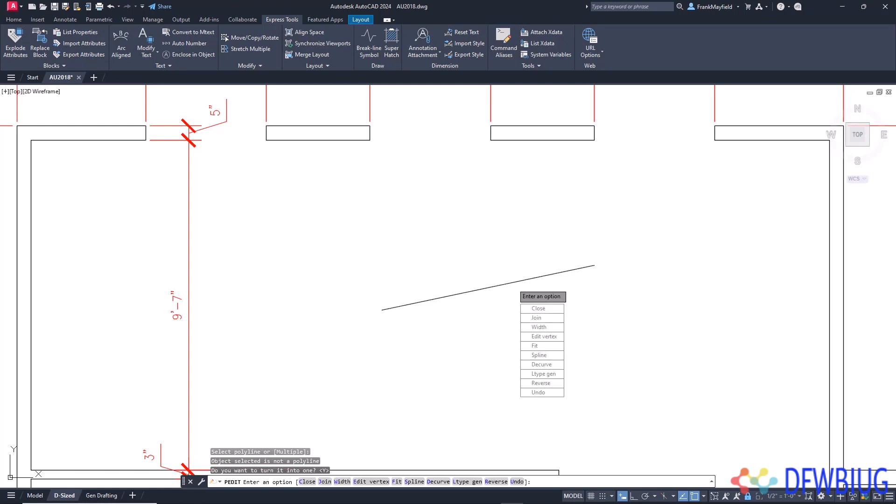
left_click(538, 392)
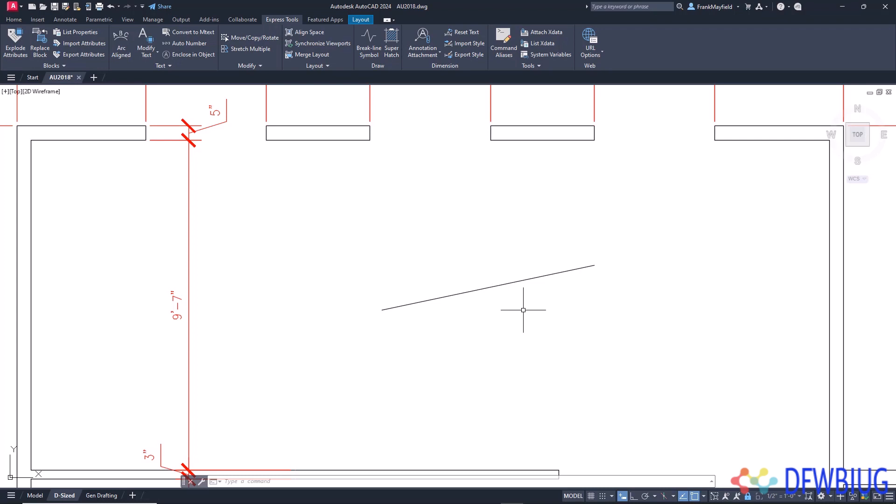
- Set the PEDITACCEPT system variable to 1
type("PEDIT")
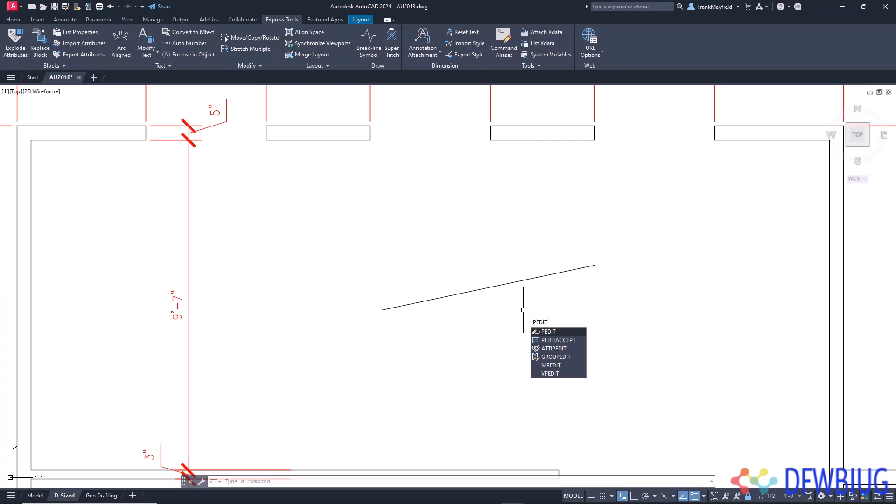
key("Down")
key("Return")
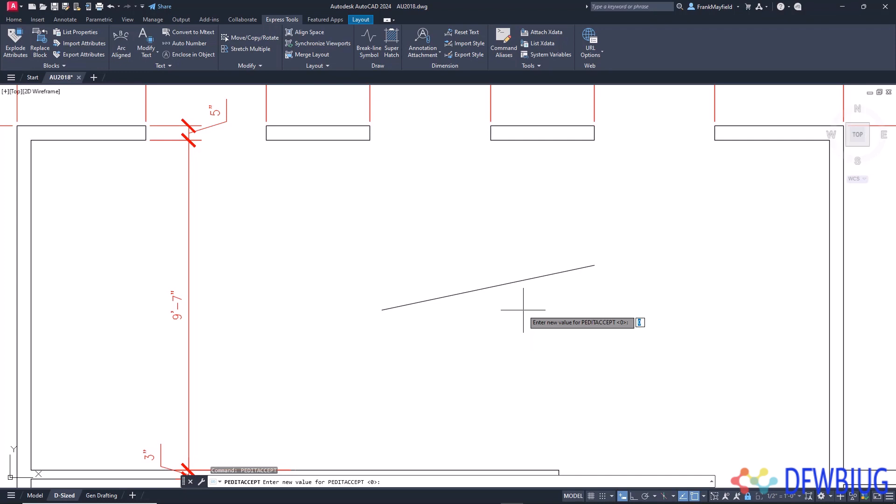
type("1")
key("Return")
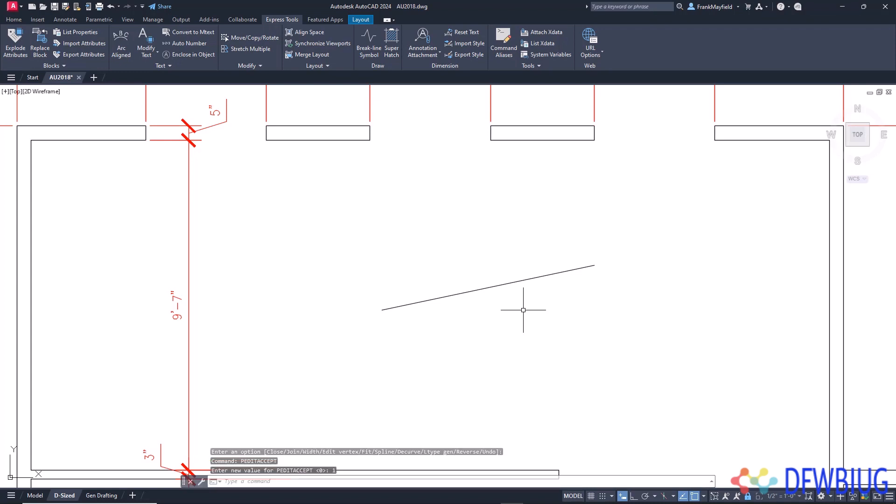
- Draw a second single line sloping below the existing polyline in the room
type("l")
key("Return")
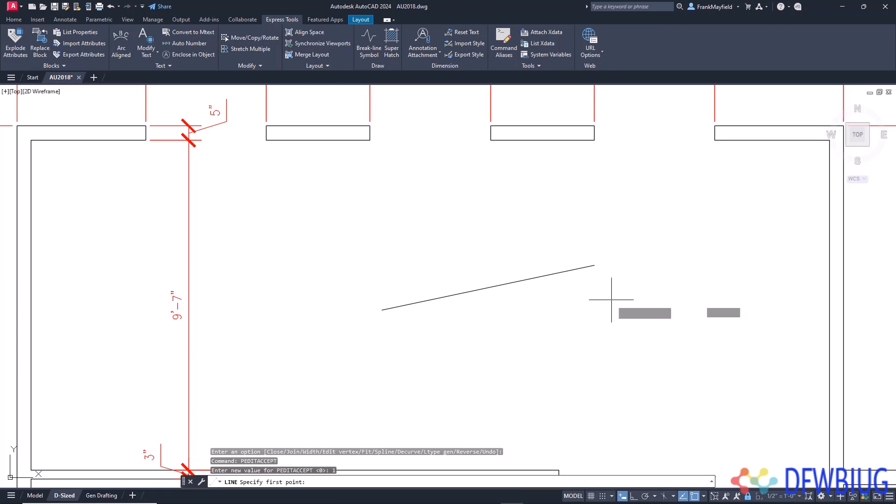
left_click(607, 309)
left_click(369, 390)
key("Return")
- Run PEDIT on the new lower line, then leave the command without choosing an option
type("pedit")
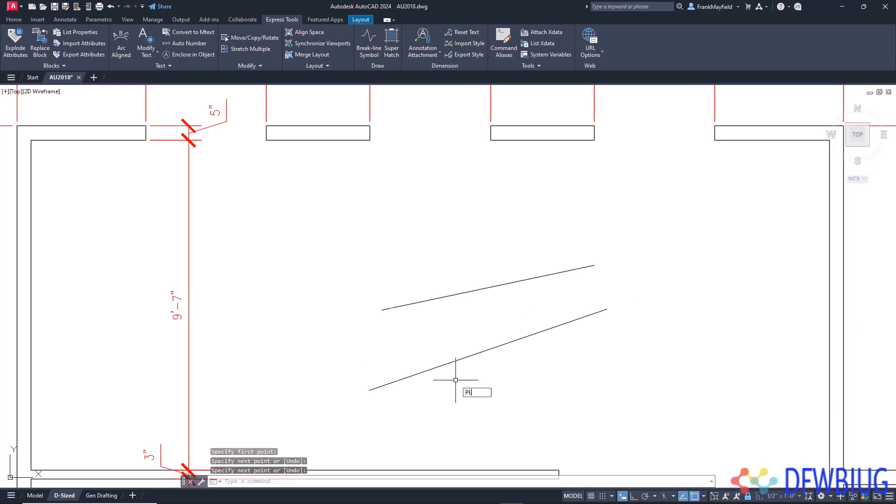
key("Return")
left_click(446, 364)
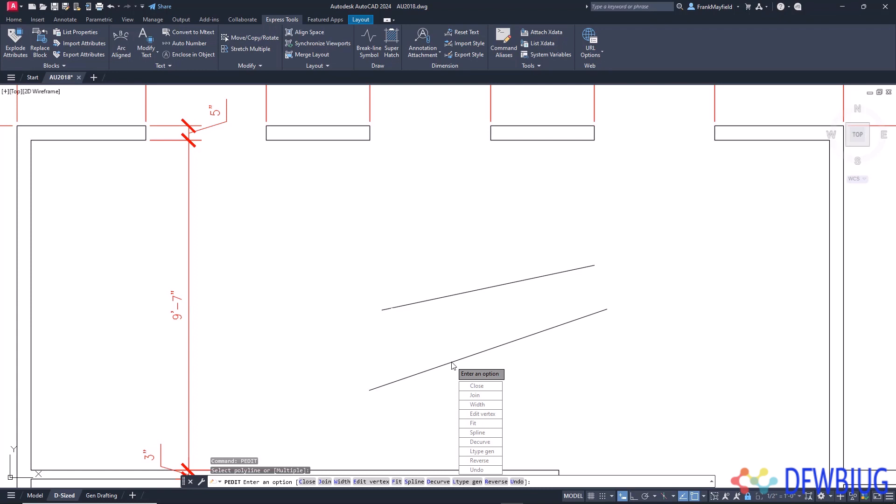
key("Escape")
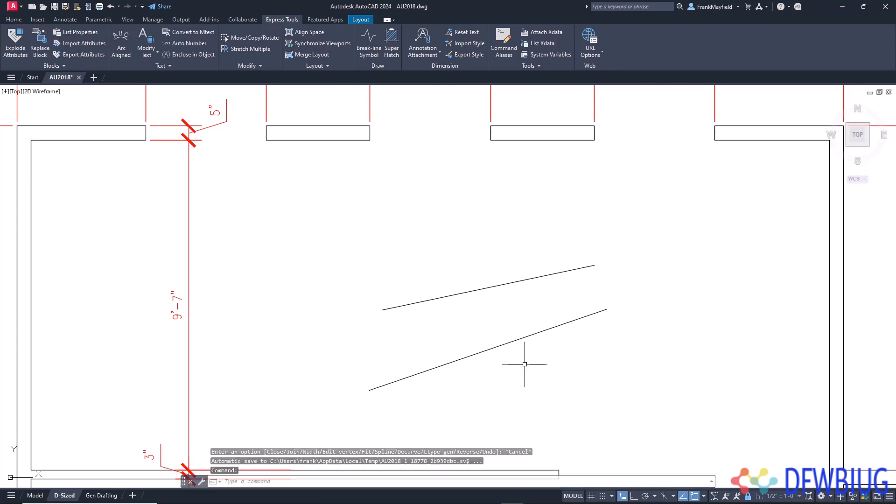
- Erase both sloped lines from the room and return to paper space on the D-Sized layout
left_click(525, 362)
left_click(441, 252)
key("Delete")
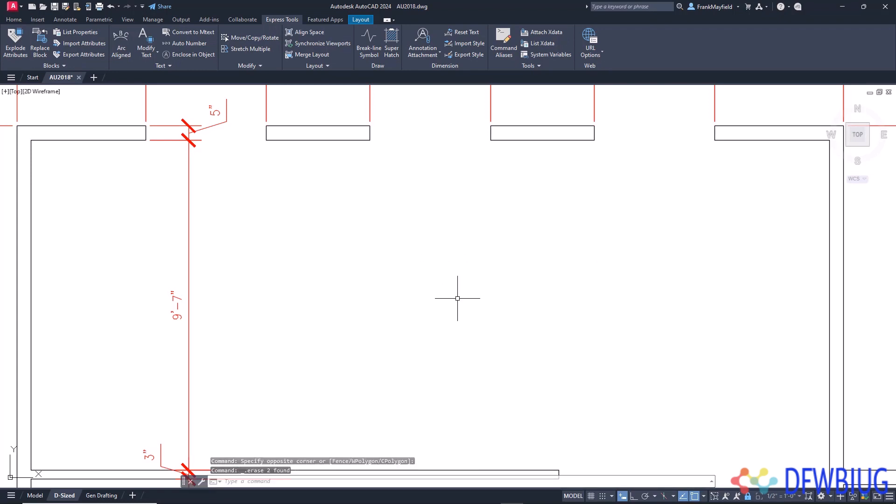
middle_click(457, 299)
middle_click(457, 298)
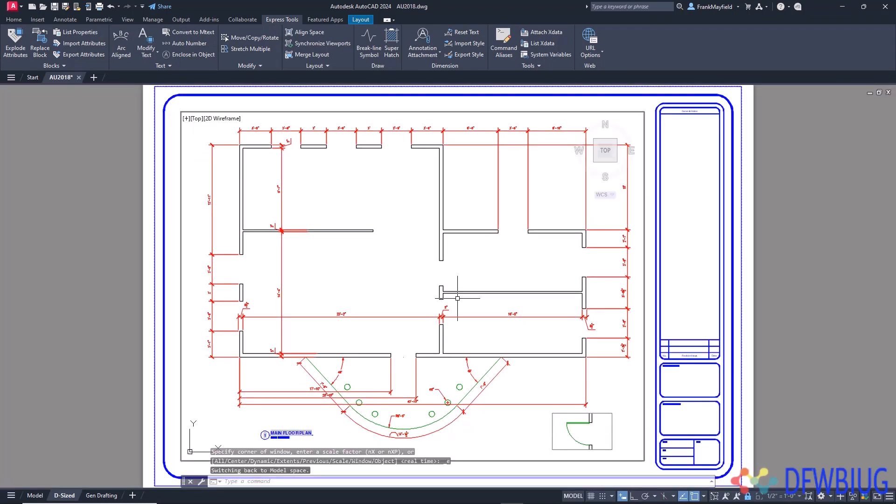
double_click(687, 259)
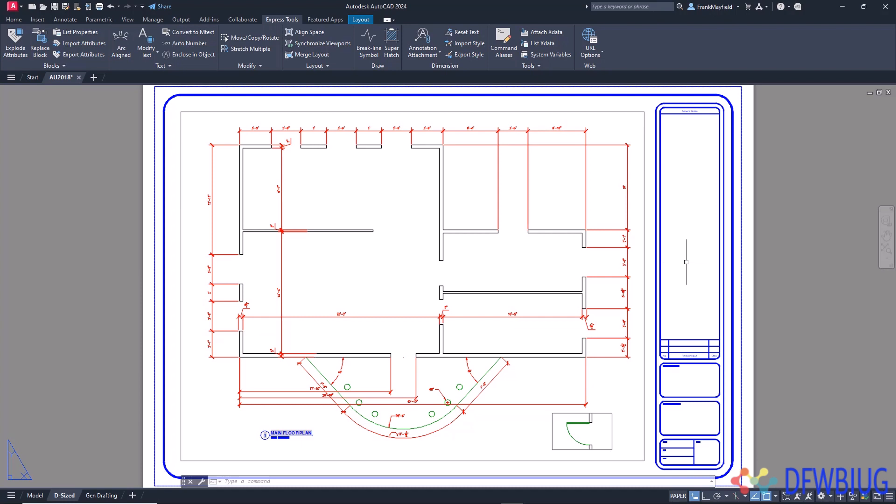
- Start opening a drawing and browse from Client ABC through 2016, Retail and Buy More to the Burbank job's CAD folder
left_click(43, 7)
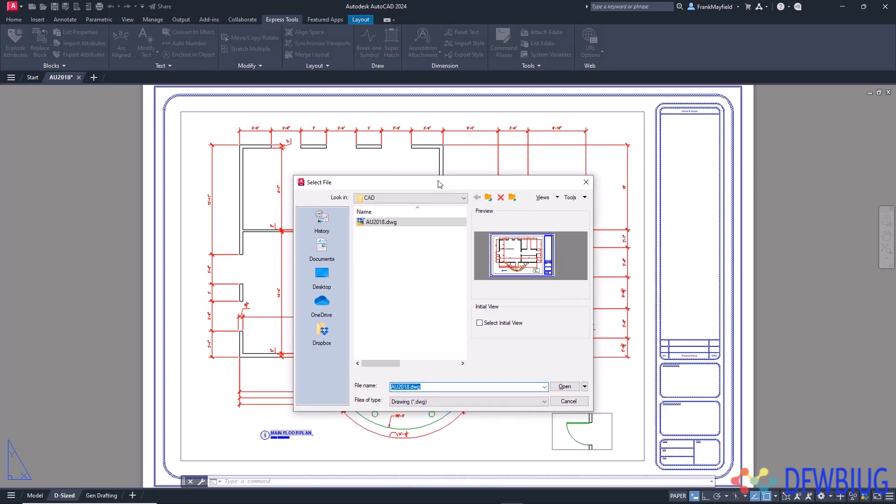
left_click(430, 198)
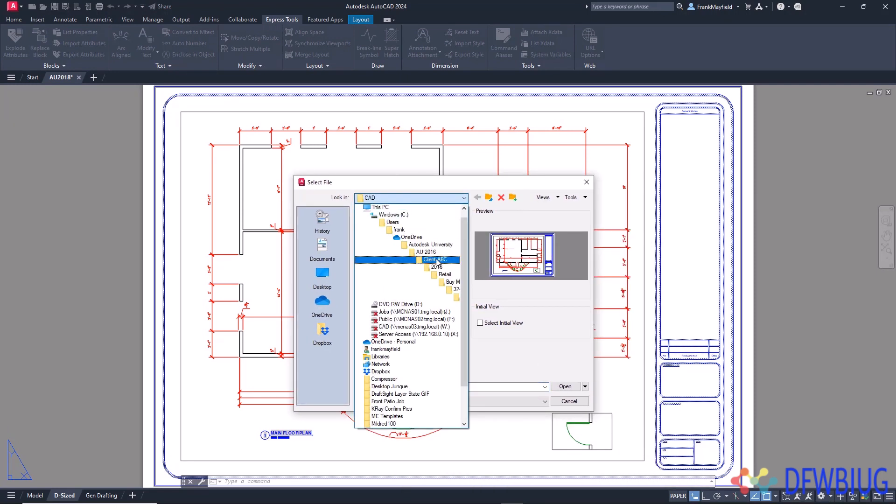
left_click(438, 260)
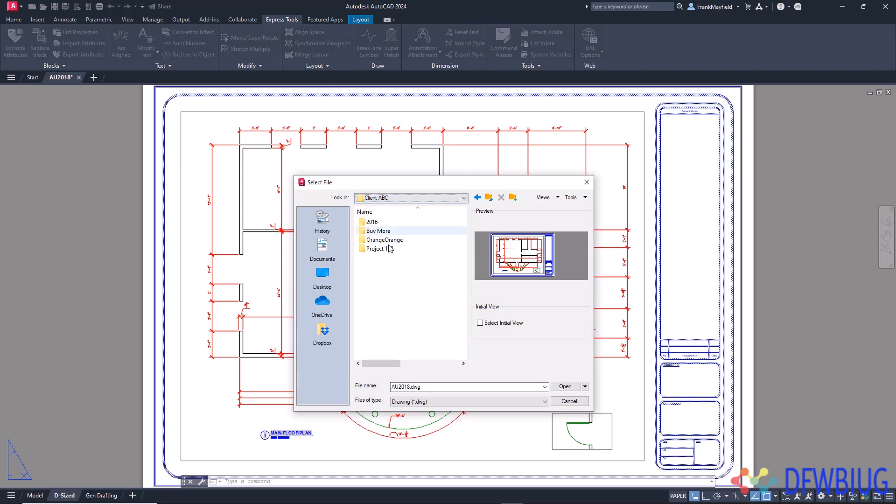
double_click(401, 223)
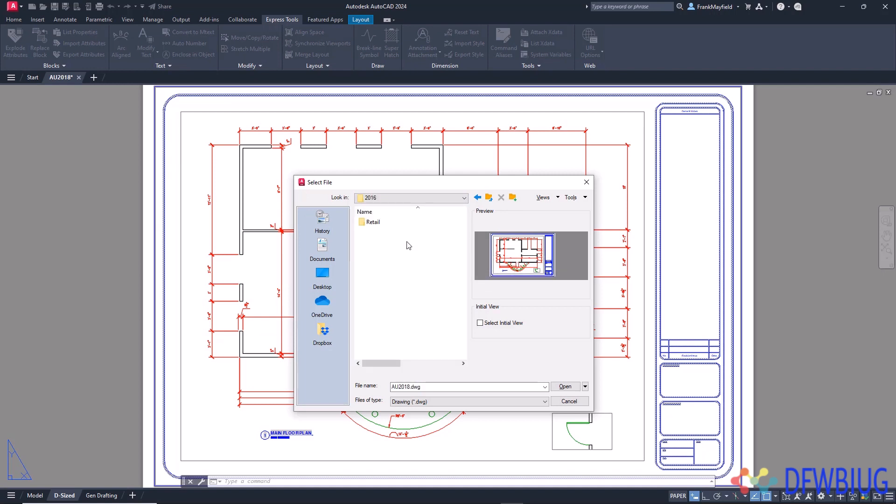
left_click(376, 223)
double_click(376, 223)
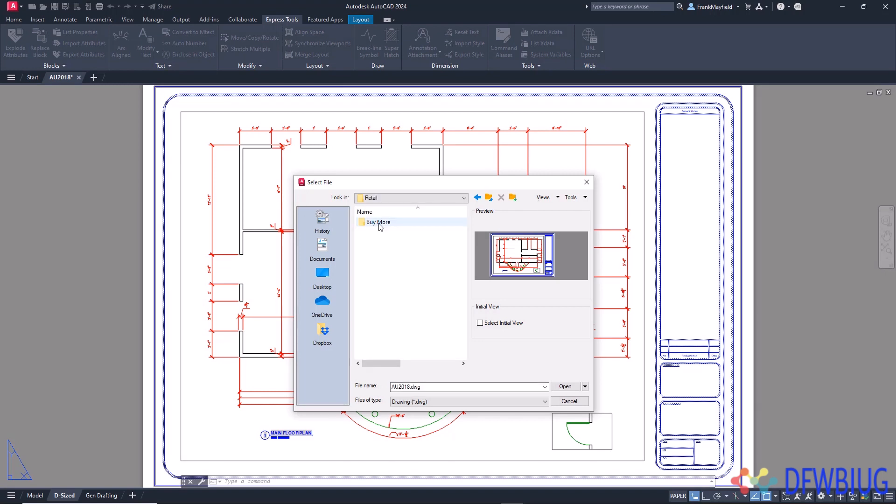
double_click(383, 224)
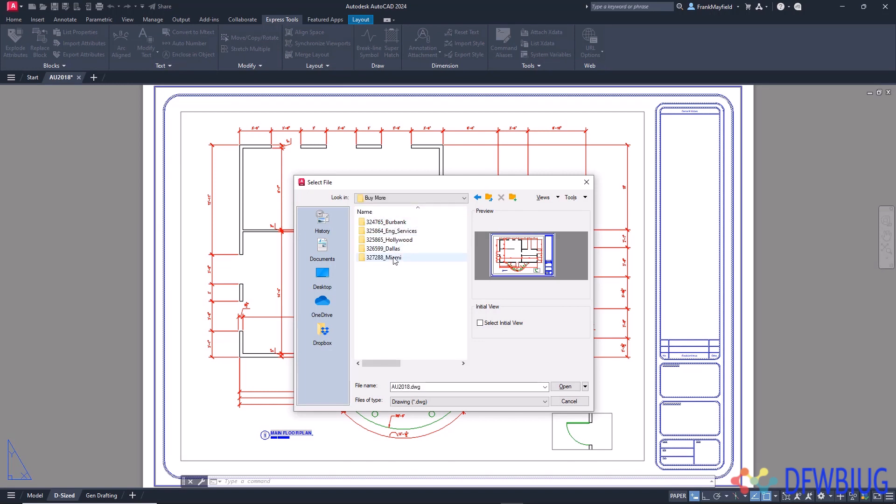
left_click(397, 223)
double_click(397, 223)
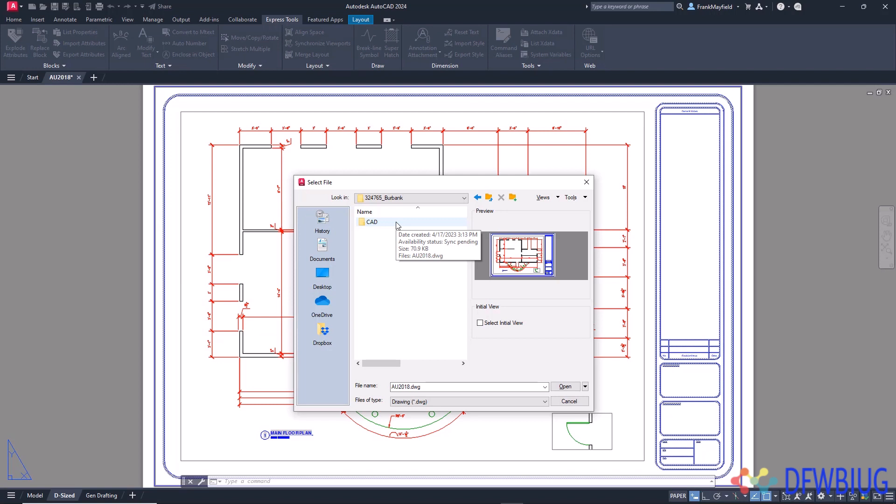
double_click(398, 224)
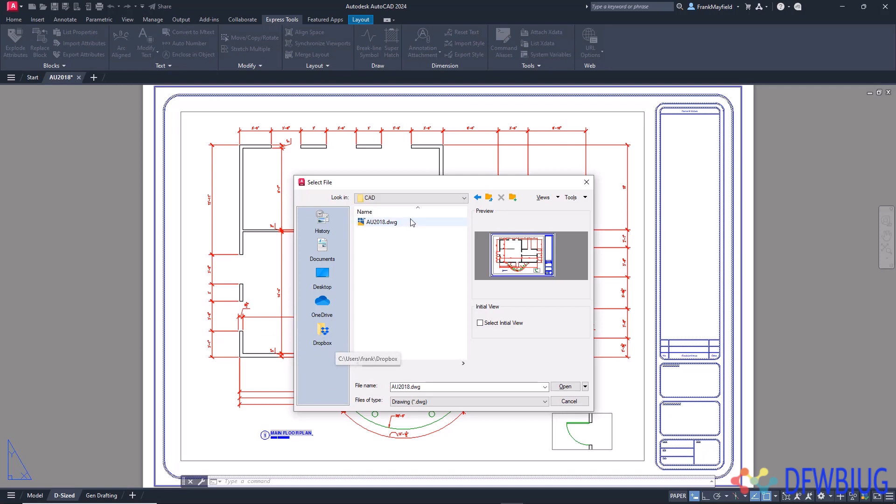
- Add the current CAD folder to the Places list and test its shortcut from the Documents folder
left_click(585, 199)
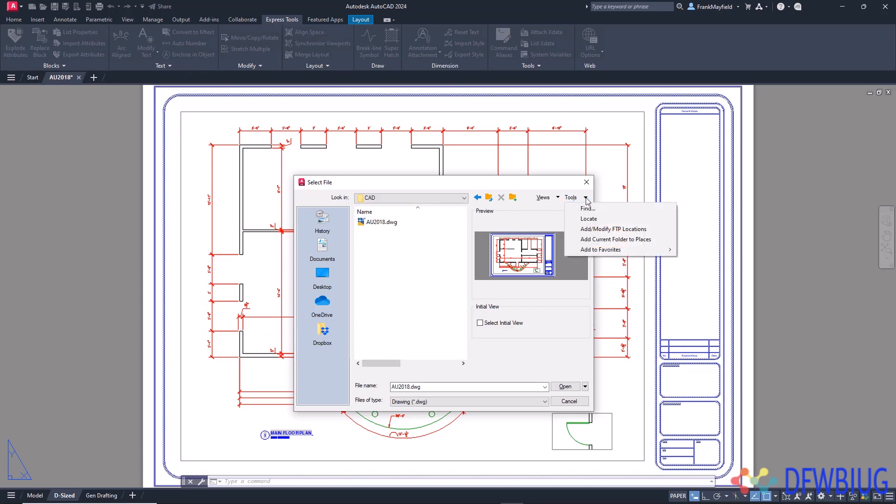
left_click(599, 241)
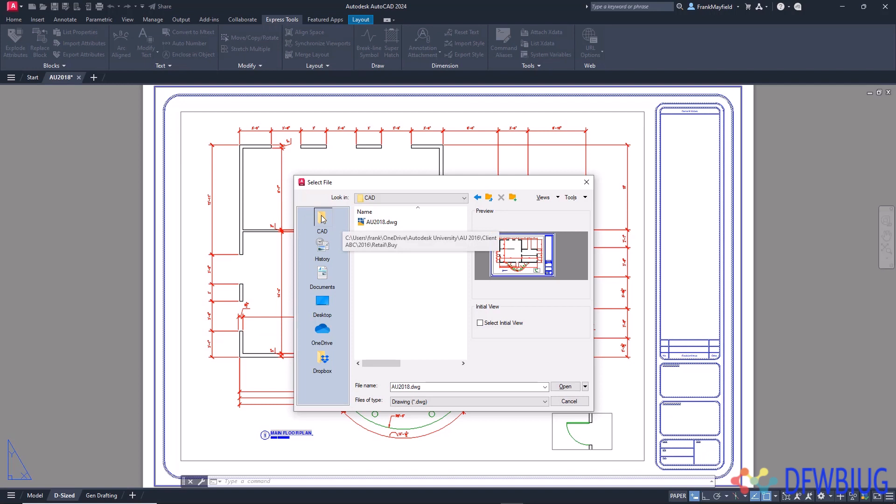
left_click(326, 276)
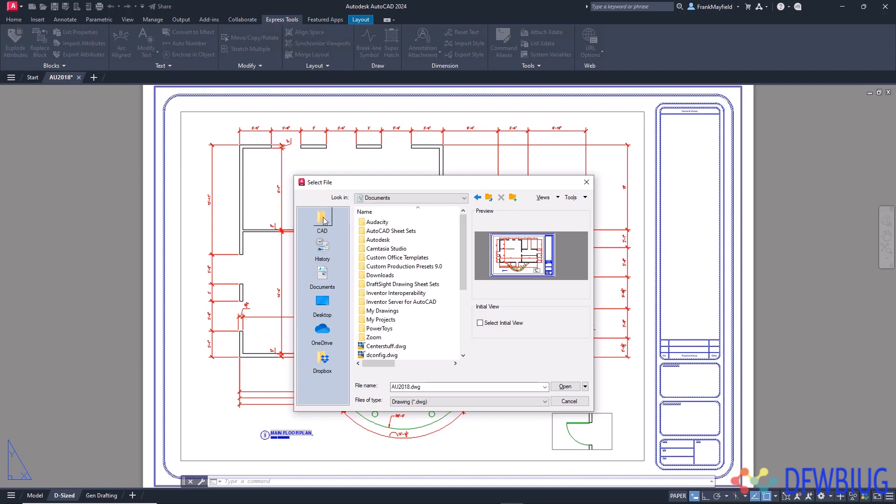
left_click(327, 222)
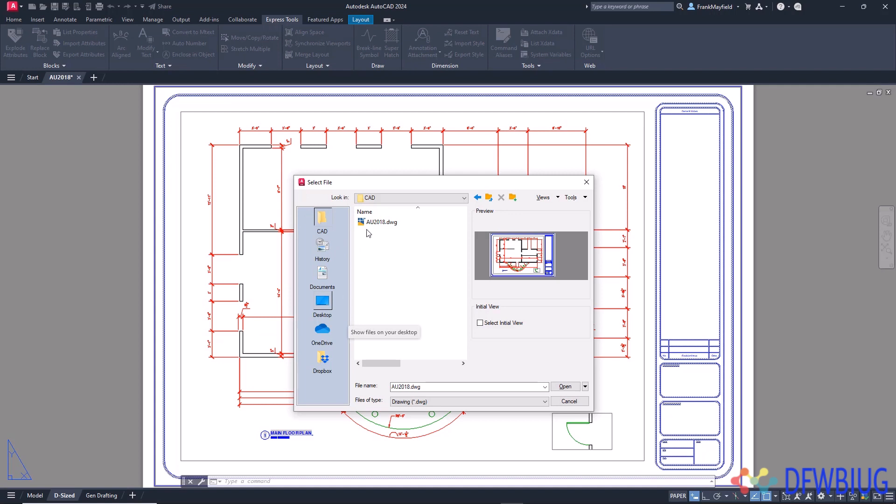
- Rename the CAD shortcut in the Places list to Burbank Job
right_click(323, 219)
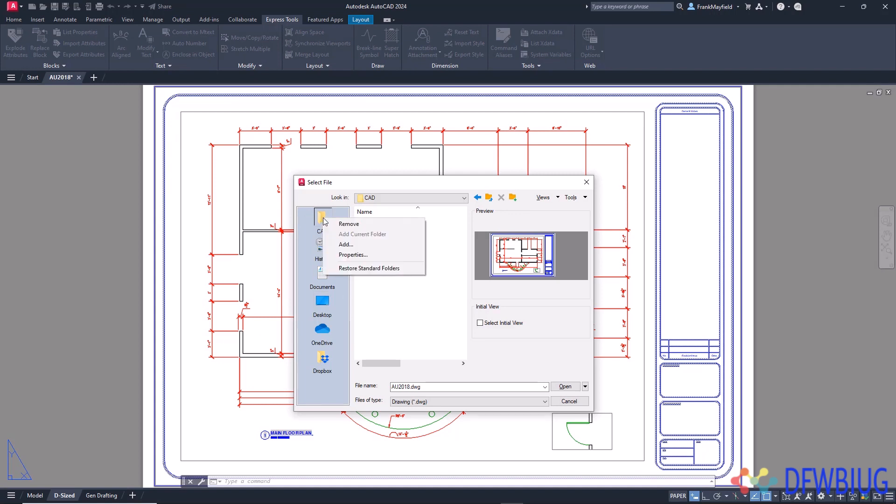
left_click(379, 256)
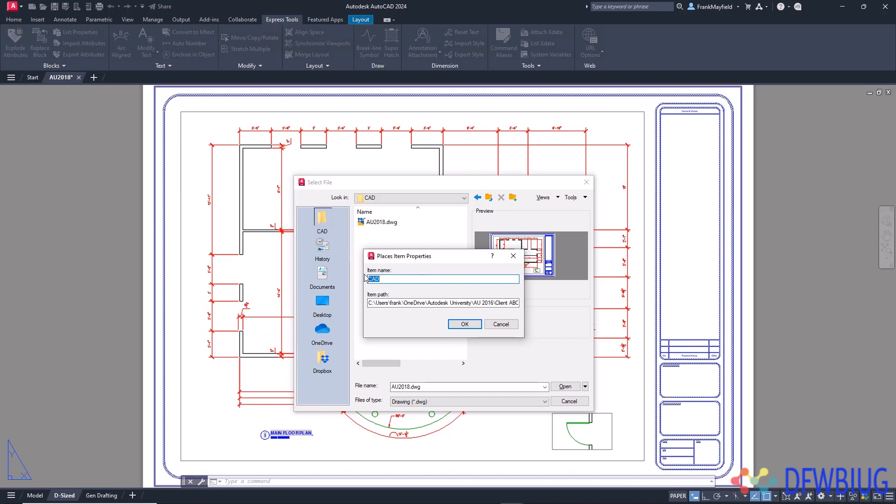
type("Burbank Job")
left_click(465, 324)
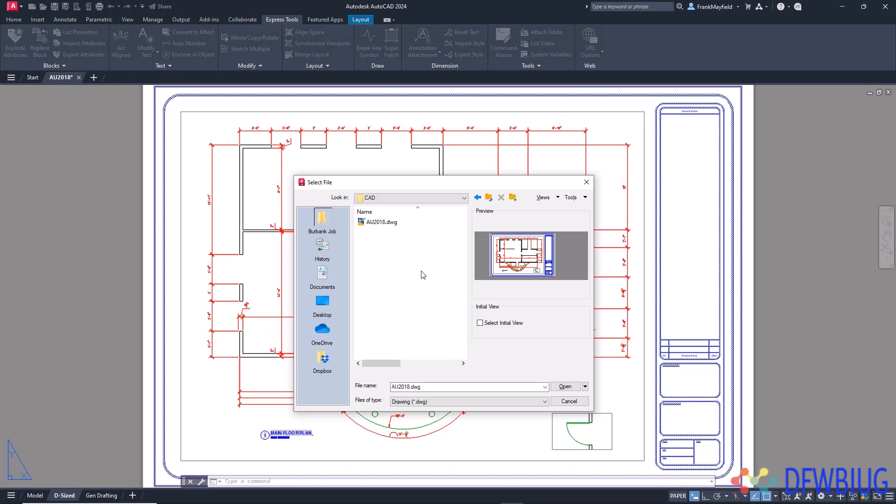
- Remove the Burbank Job shortcut from Places and cancel opening a file, saving the Places list changes
right_click(327, 221)
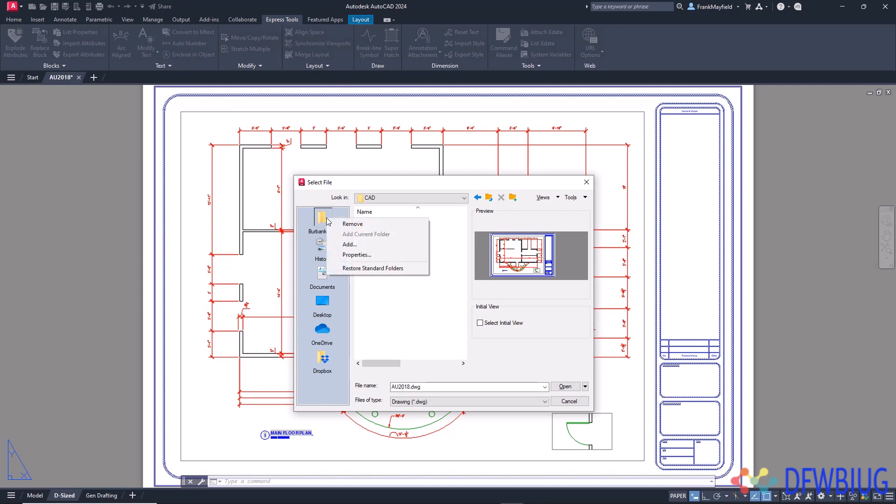
left_click(358, 225)
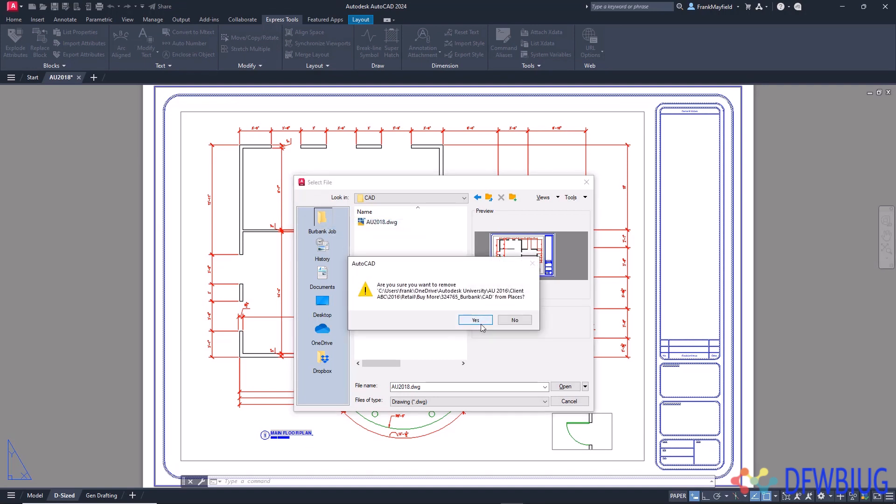
left_click(476, 320)
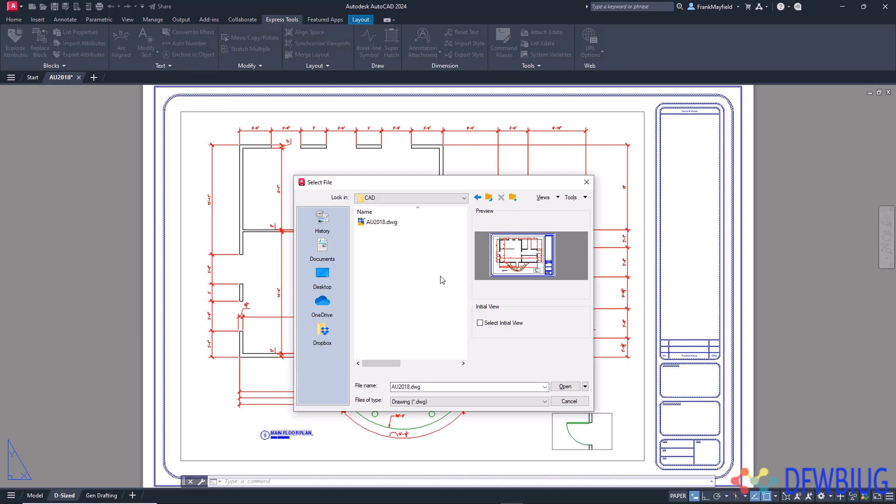
left_click(572, 401)
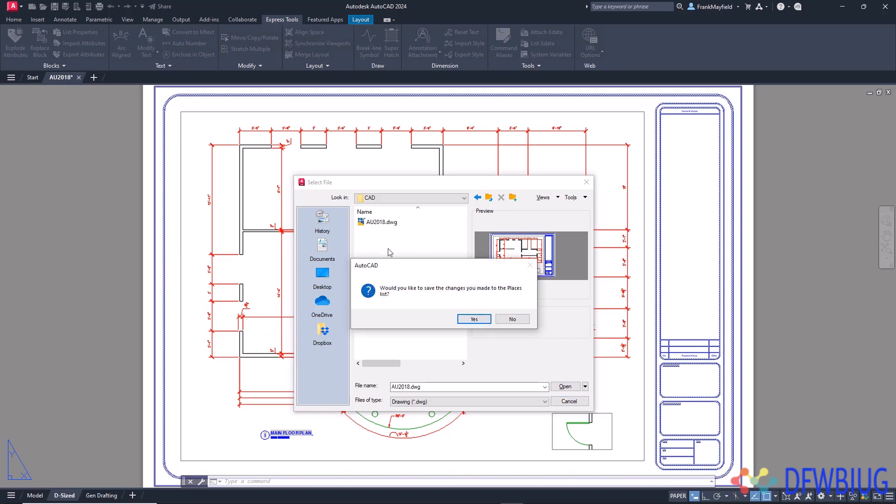
left_click(479, 320)
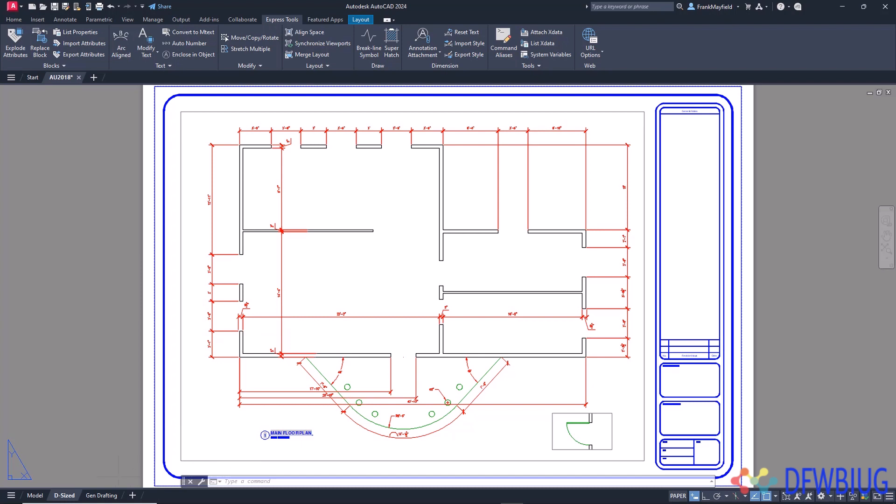
- Switch to the Gen Drafting layout and preview a fillet joining the left ends of the two parallel lines, without applying it
left_click(99, 495)
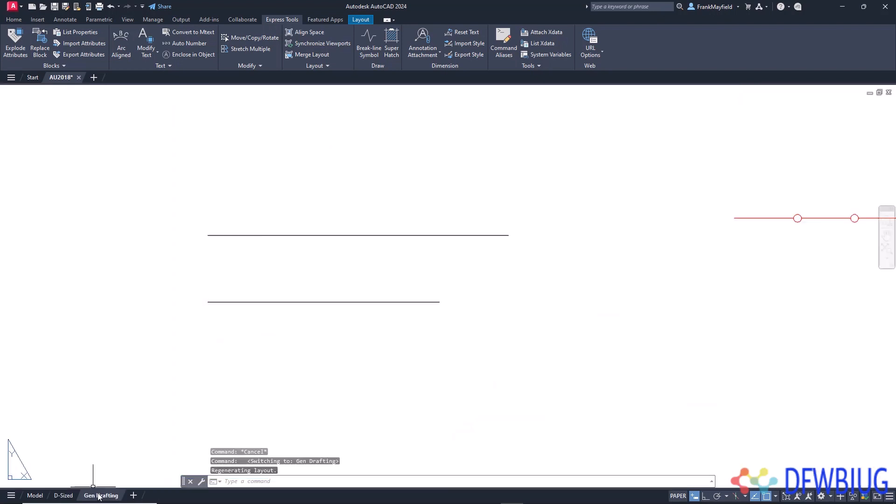
middle_click_drag(319, 292, 414, 280)
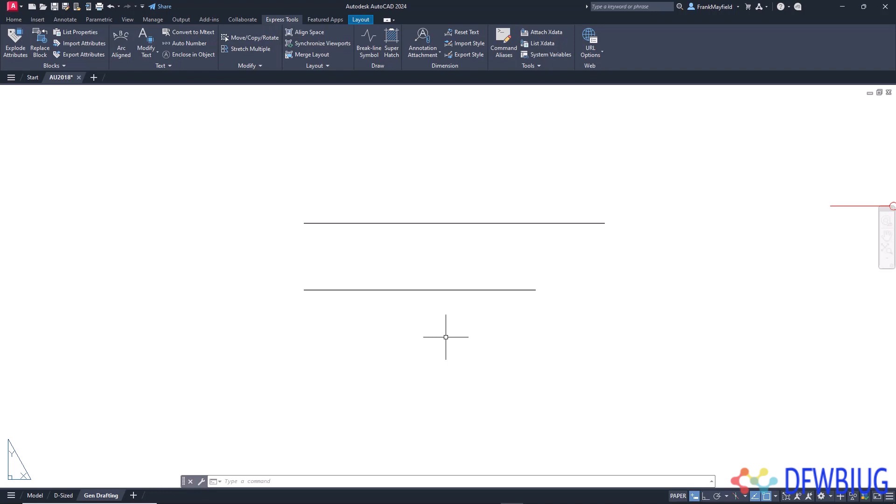
type("fillet")
key("Return")
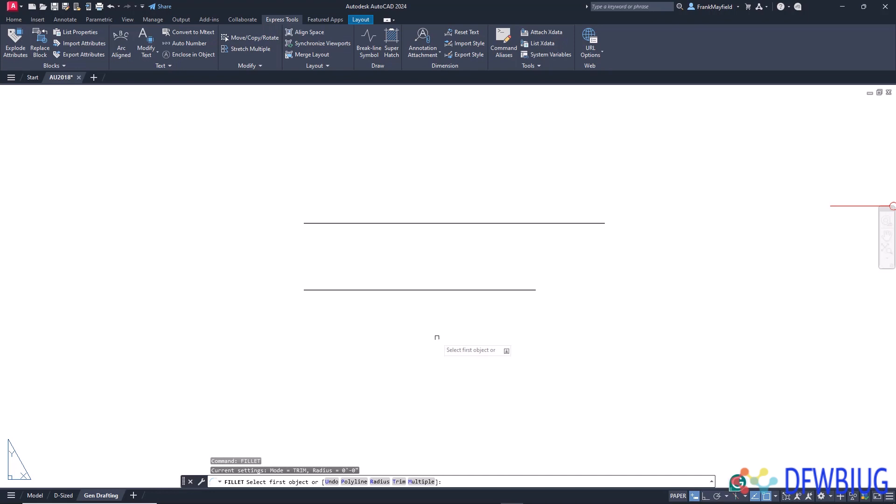
left_click(335, 289)
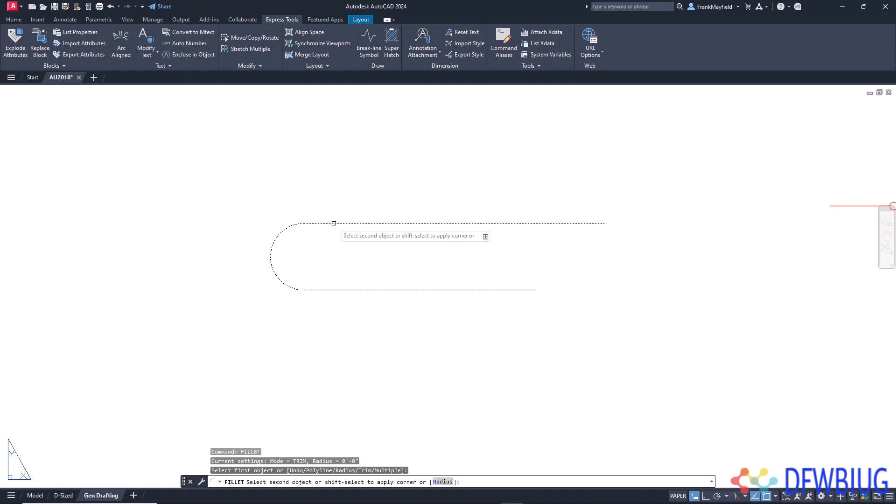
key("Escape")
- Preview a fillet at the right ends of the parallel lines with the shorter lower line picked first, then cancel it
key("Return")
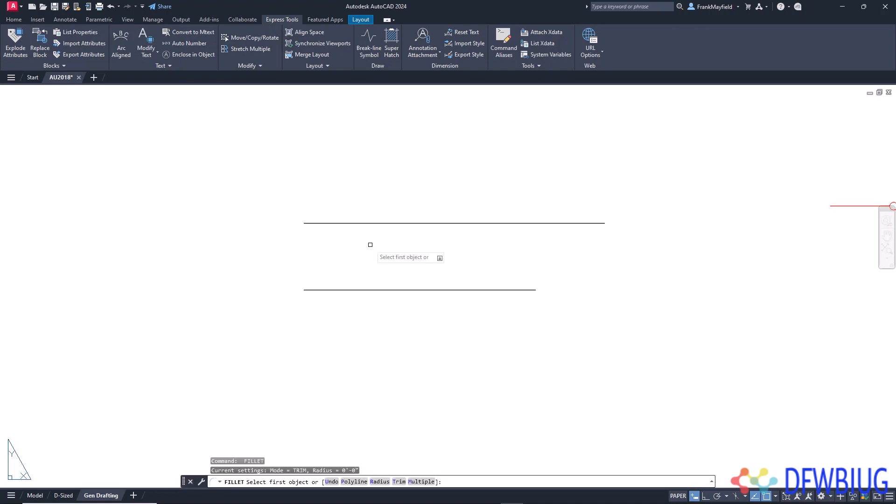
left_click(514, 290)
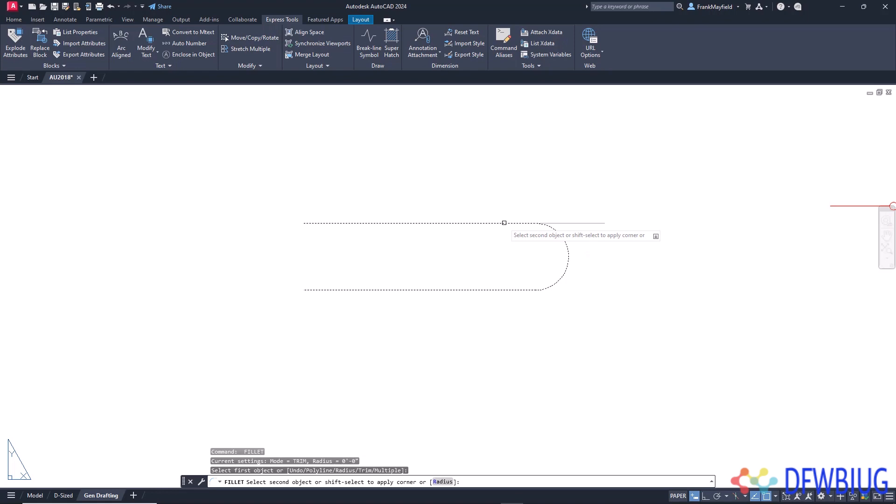
key("Escape")
- Fillet the right ends of the parallel lines with the longer upper line picked first, and fillet their left ends, lower line first
key("Return")
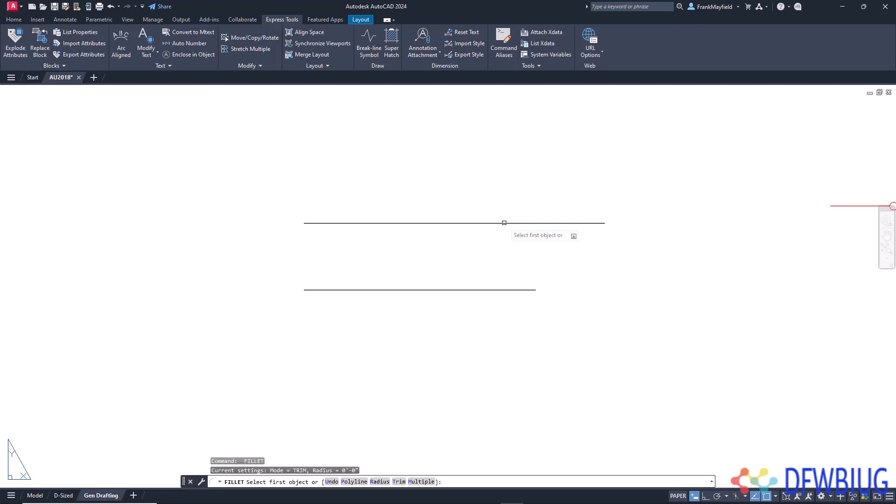
left_click(531, 223)
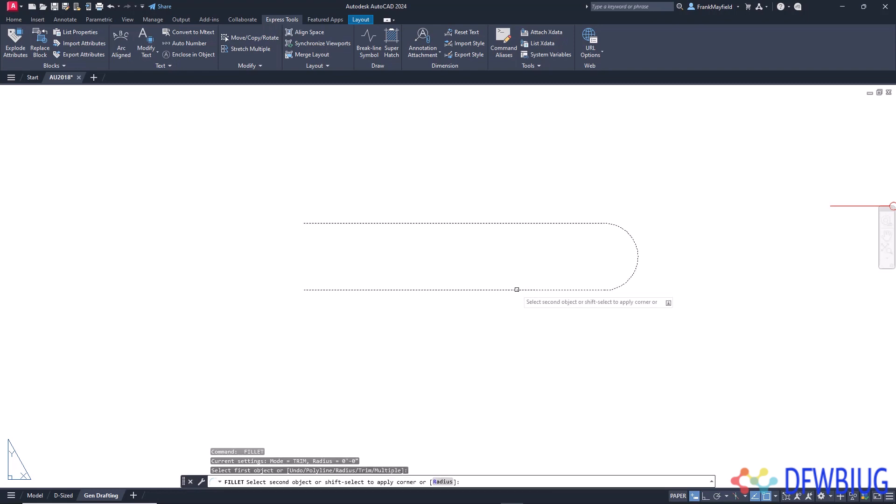
left_click(516, 289)
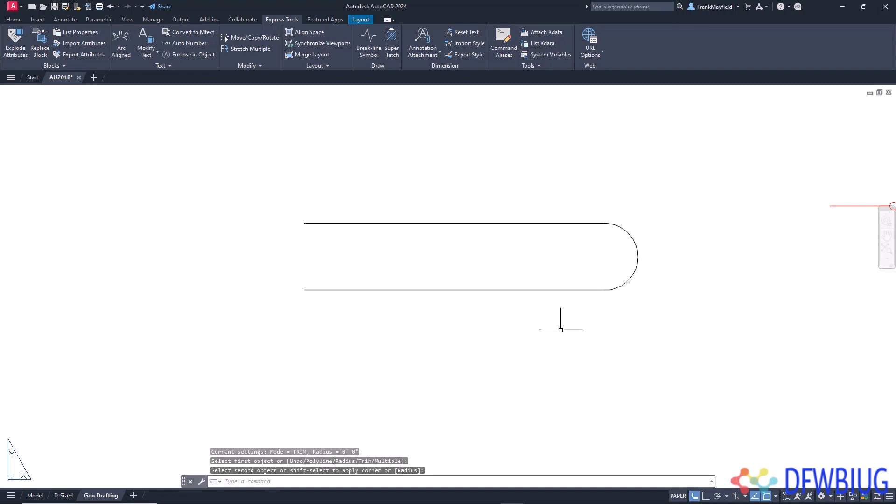
key("Return")
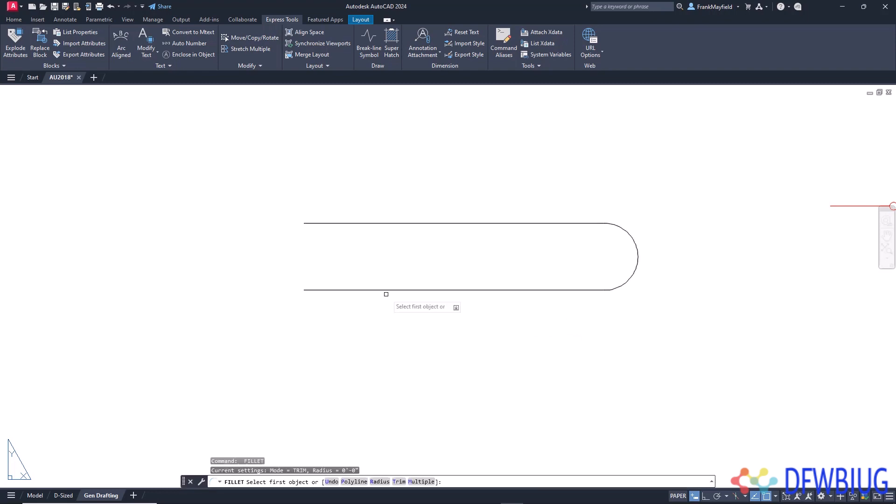
left_click(347, 290)
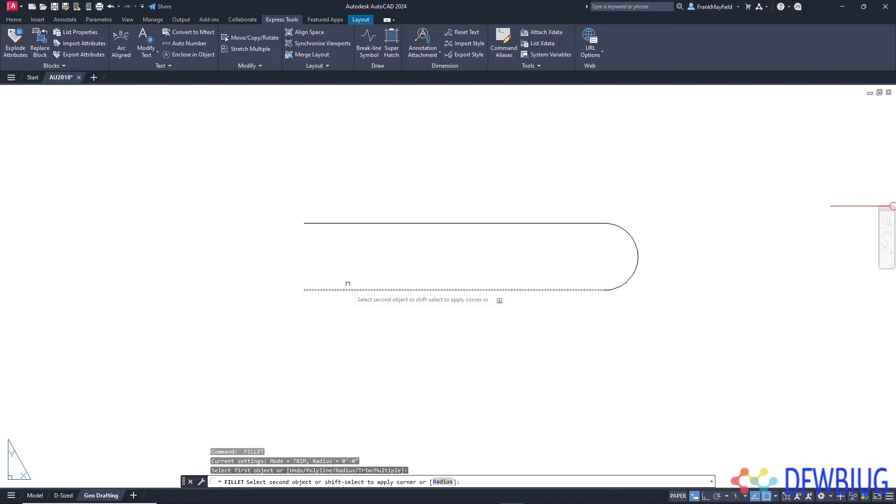
left_click(340, 223)
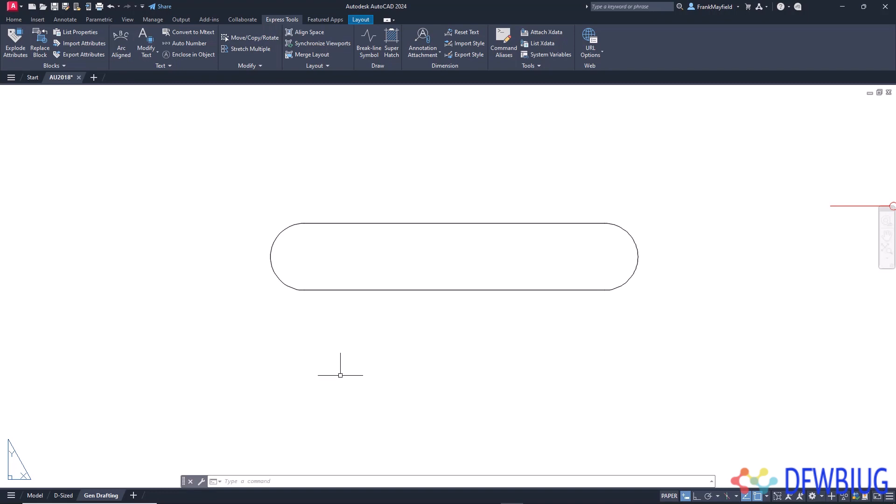
- Switch to the D-Sized layout and dock the floating command line above the ribbon
left_click(64, 496)
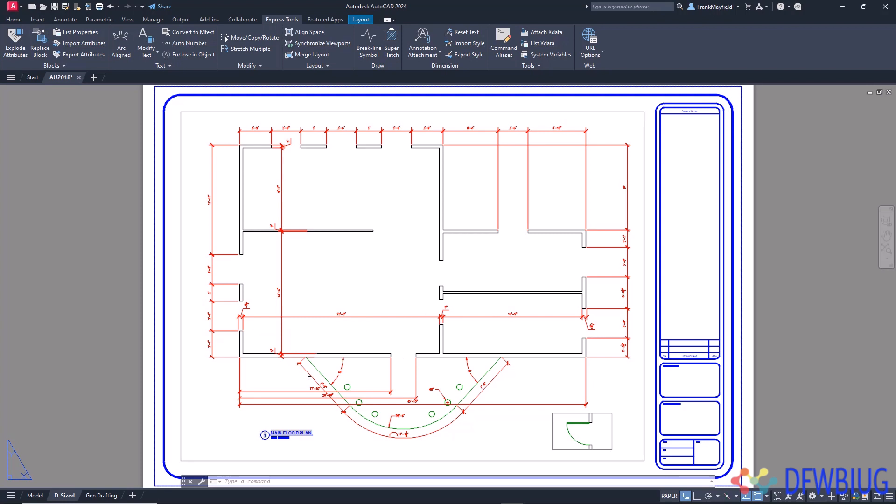
mouse_move(186, 474)
left_mouse_down()
mouse_move(221, 133)
mouse_move(214, 75)
left_mouse_up()
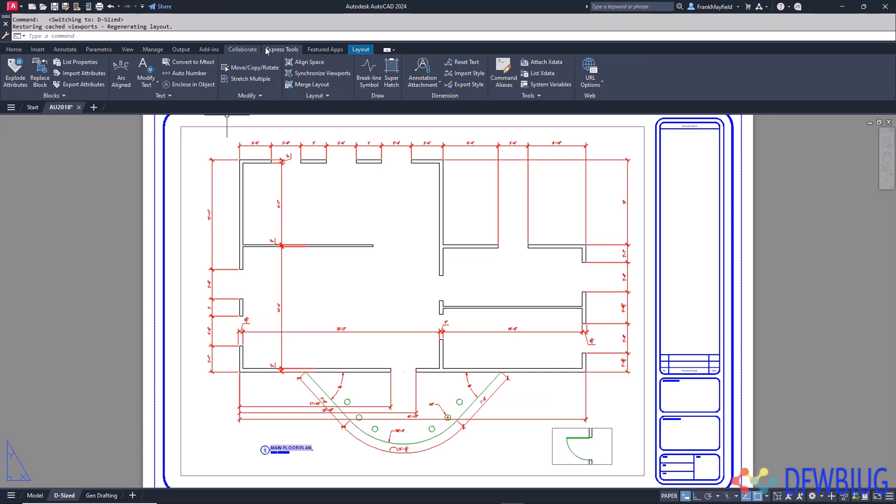
left_click(445, 41)
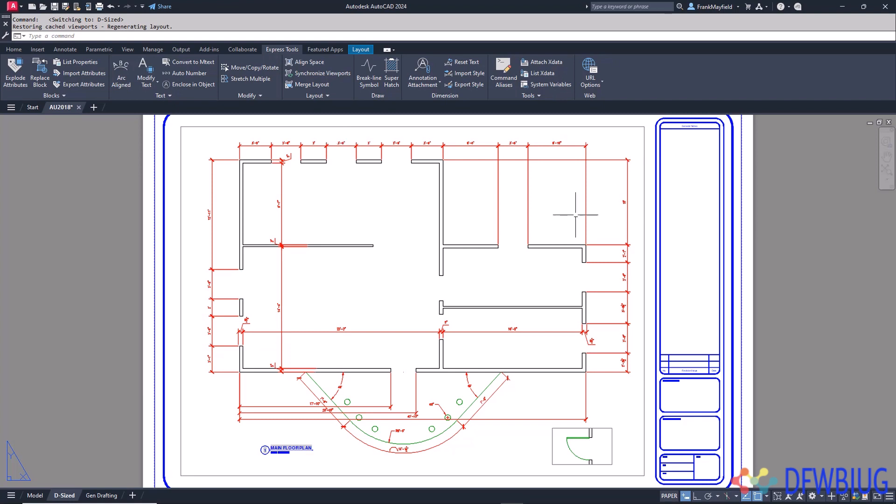
left_click(821, 496)
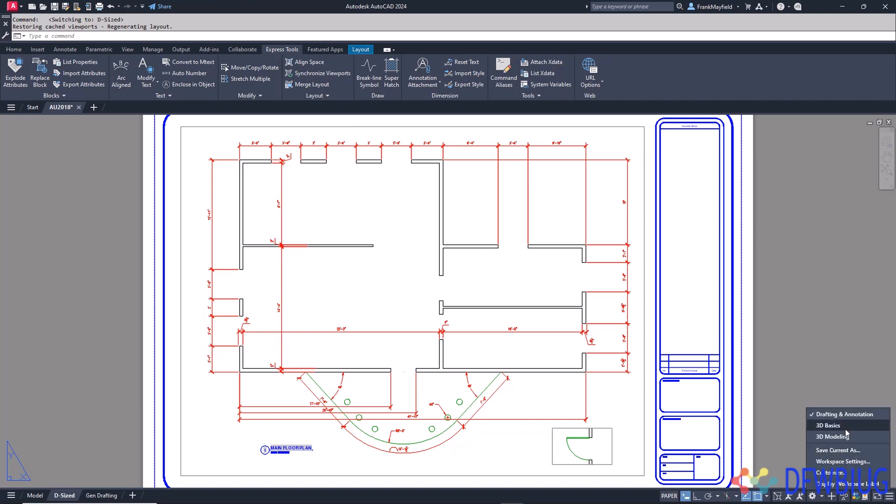
left_click(511, 275)
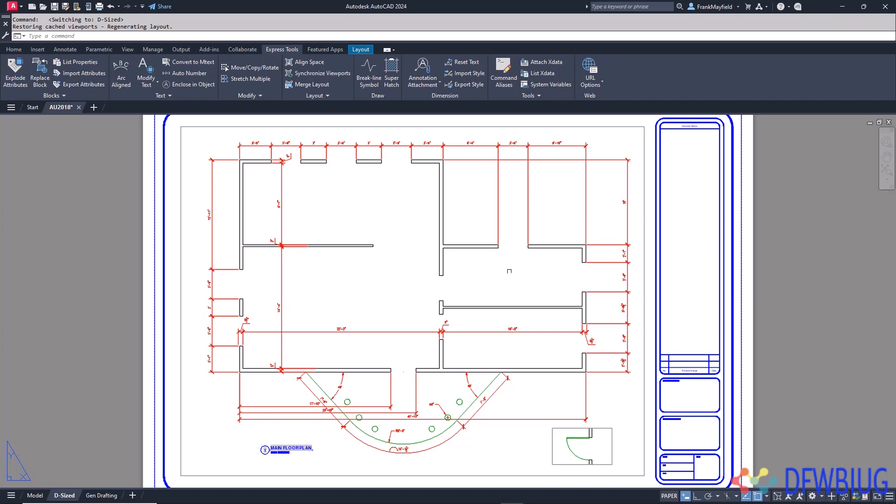
type("f")
key("Return")
key("Escape")
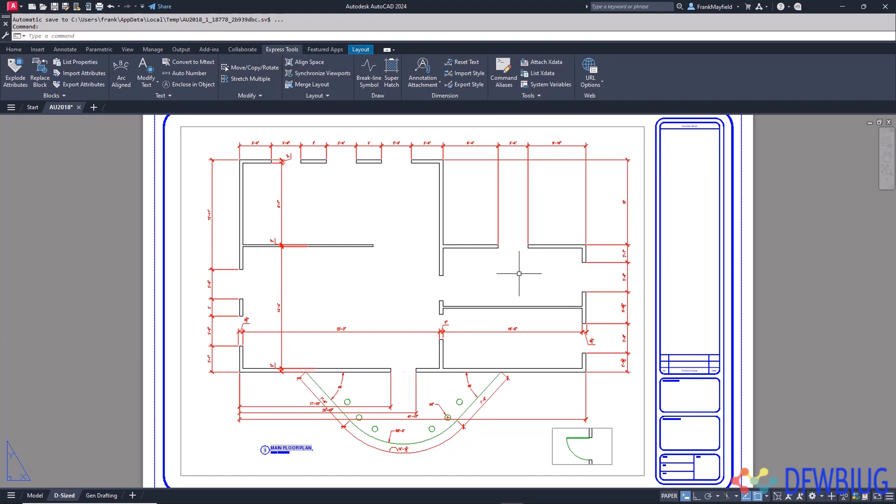
key("Escape")
key("Return")
key("Escape")
- Examine the drawing window color settings for the Sheet / layout context in the display options, and cancel without changing anything
right_click(511, 273)
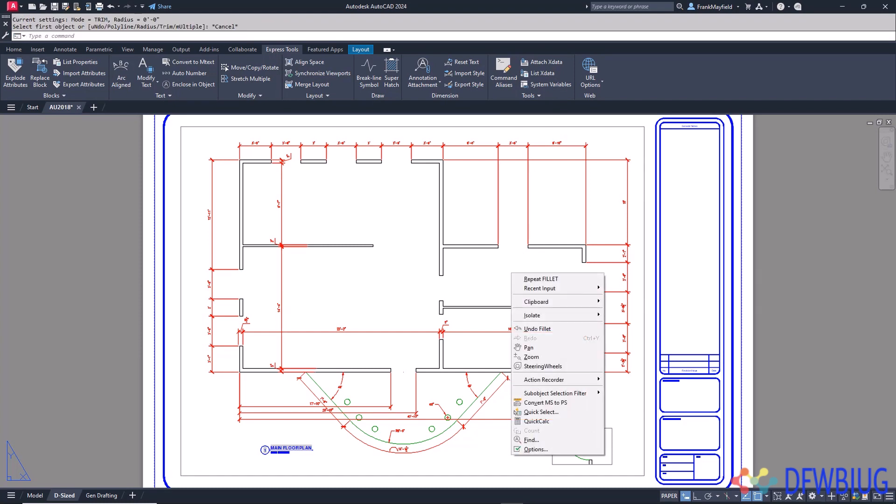
left_click(552, 449)
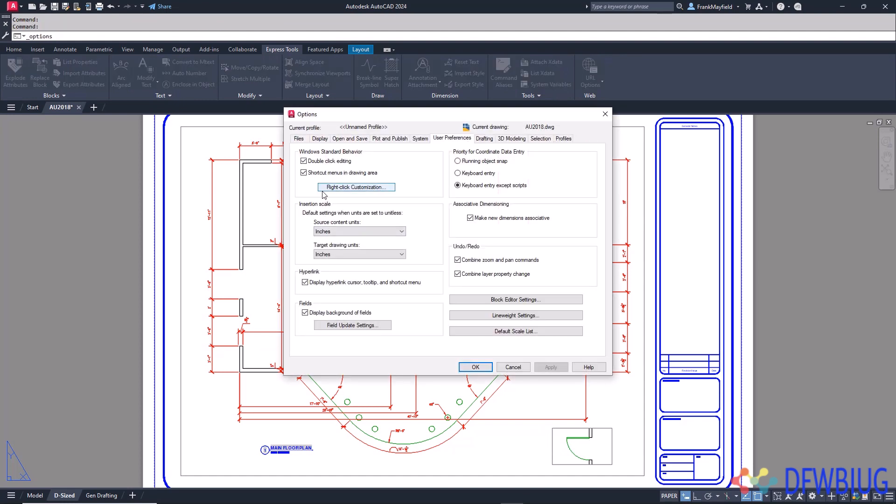
left_click(321, 139)
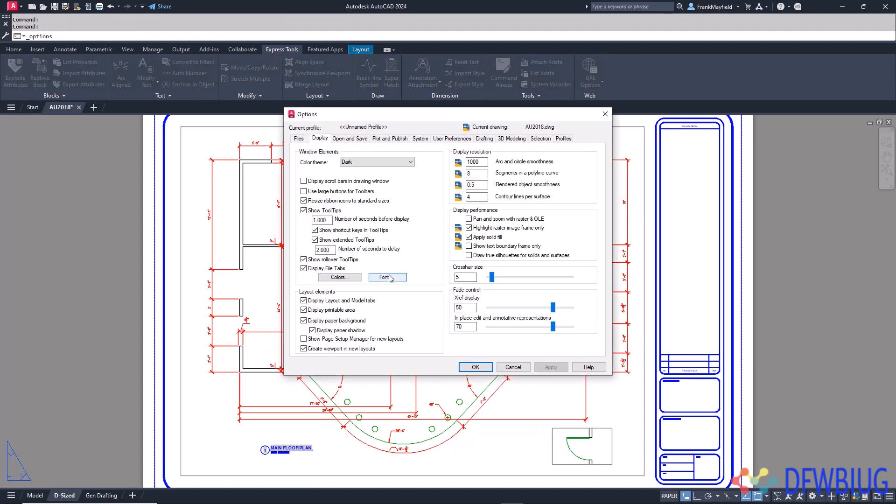
left_click(360, 278)
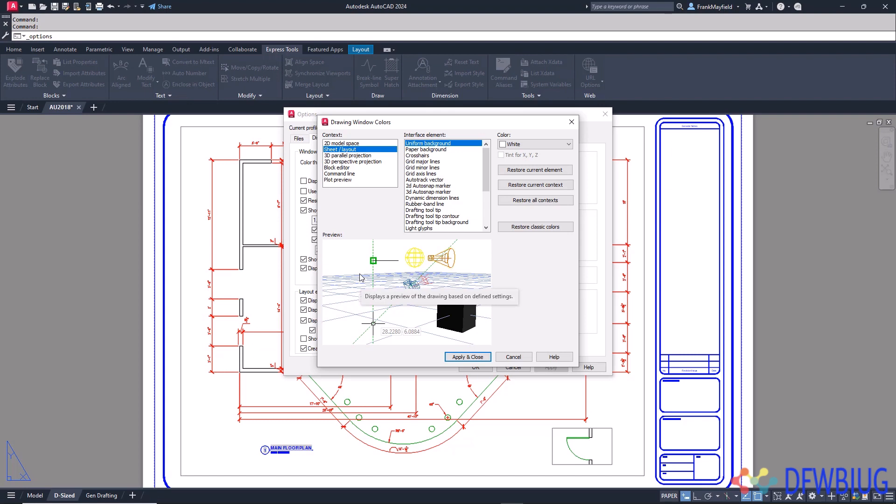
left_click(514, 357)
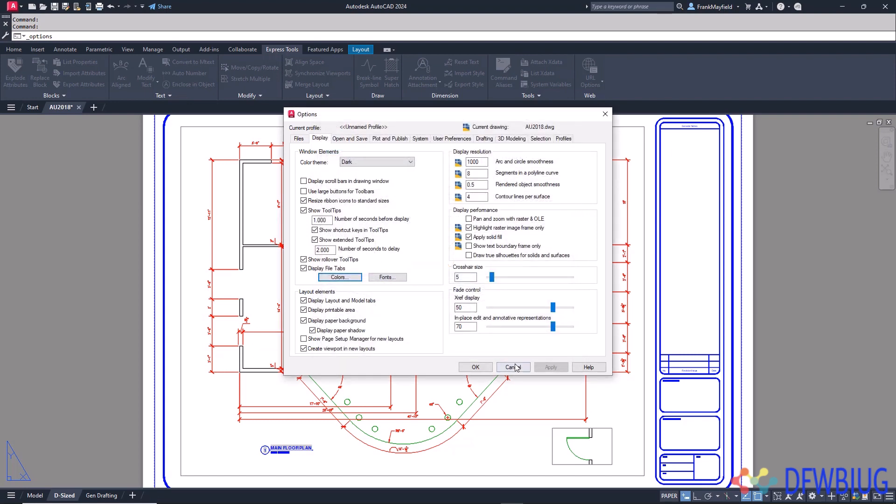
left_click(513, 367)
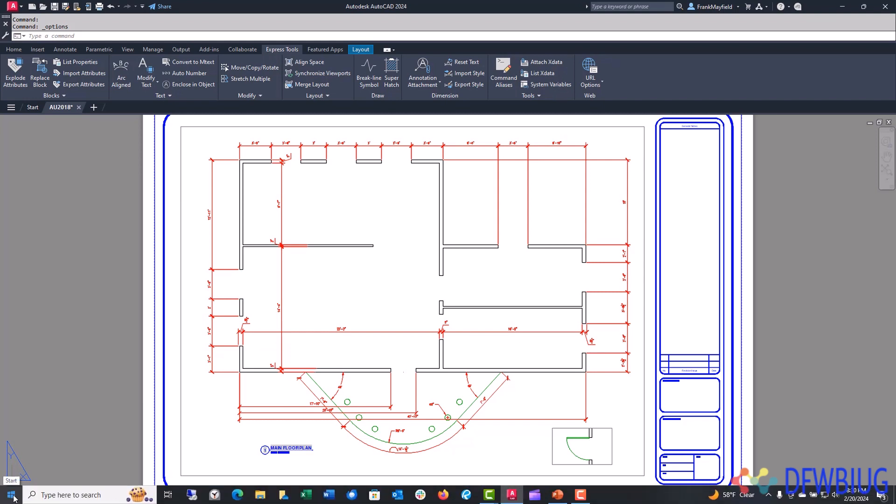
- Show the utilities in the AutoCAD 2024 - English folder of the Windows Start menu
left_click(14, 498)
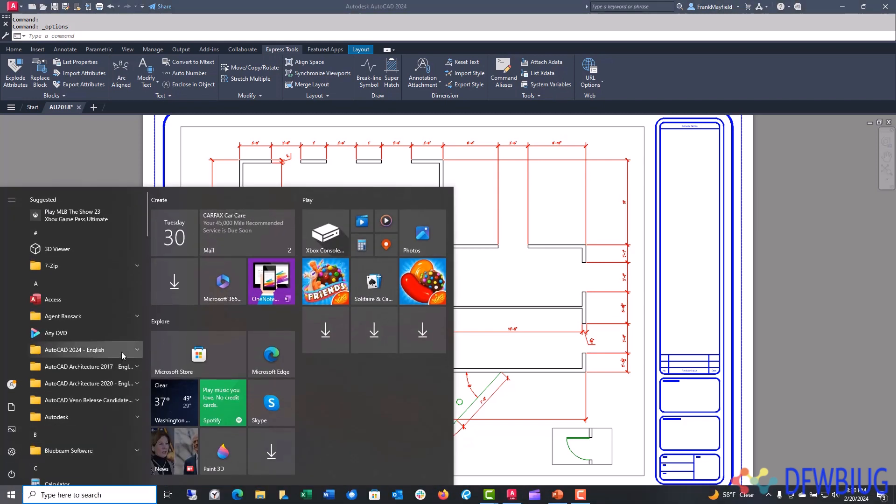
left_click(122, 352)
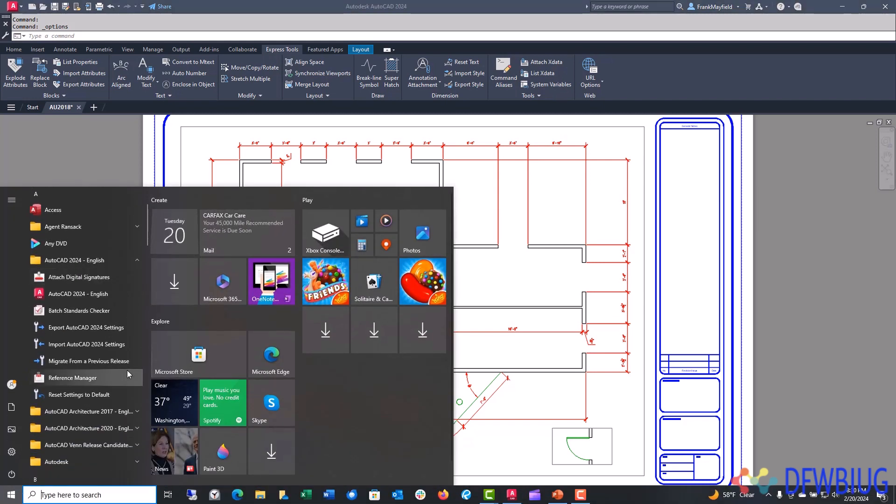
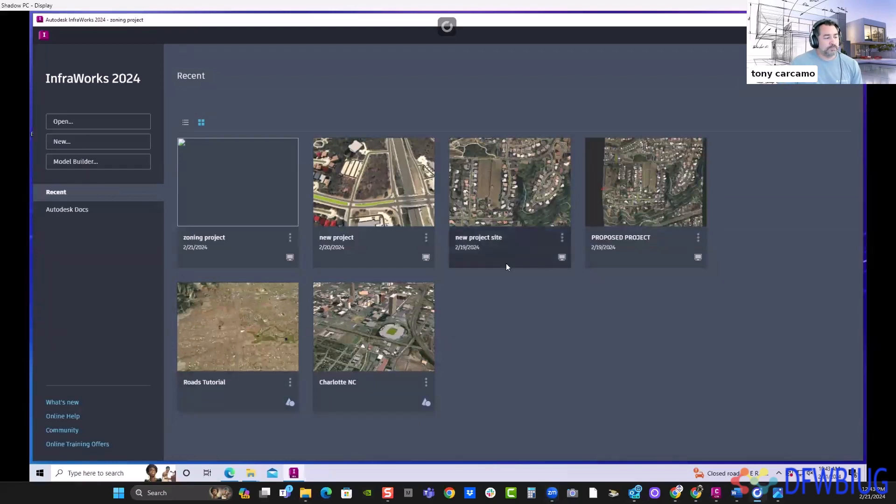
- In InfraWorks, start Model Builder, locate the Corinth area north of Dallas on the map, and display it with aerial imagery
left_click(88, 163)
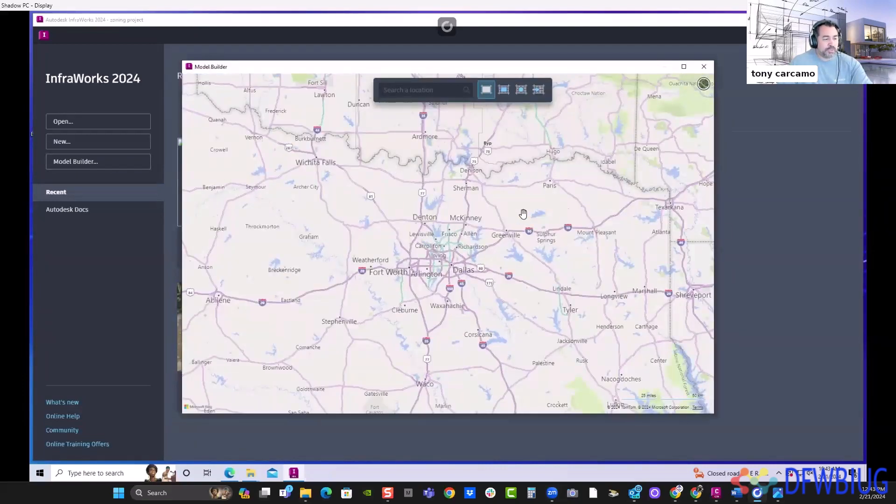
scroll(523, 213, "down", 6)
scroll(590, 230, "up", 2)
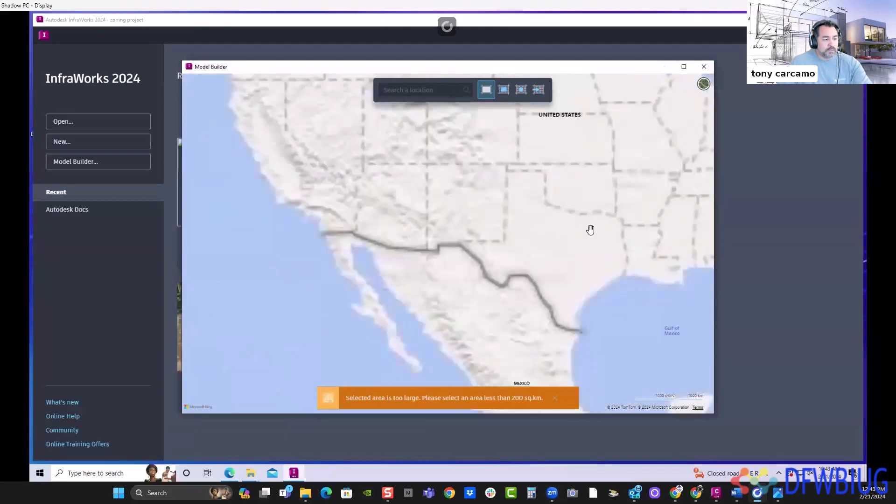
scroll(590, 230, "up", 4)
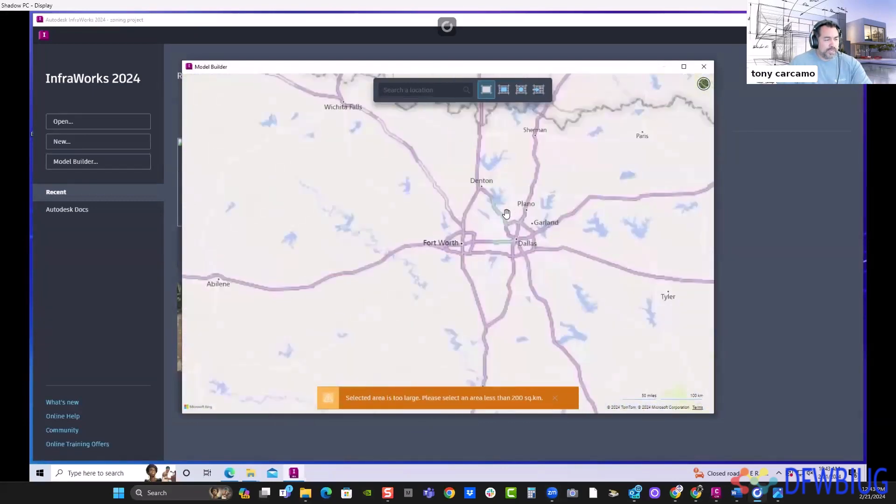
scroll(506, 213, "up", 5)
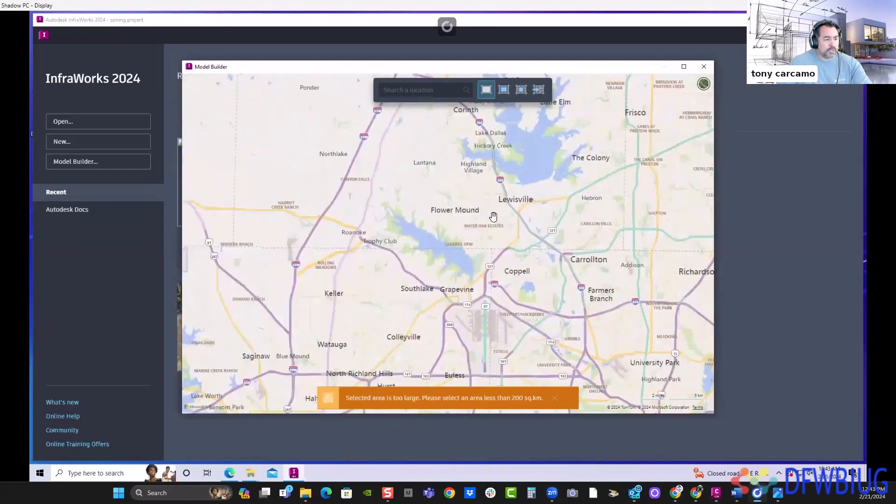
scroll(444, 256, "up", 3)
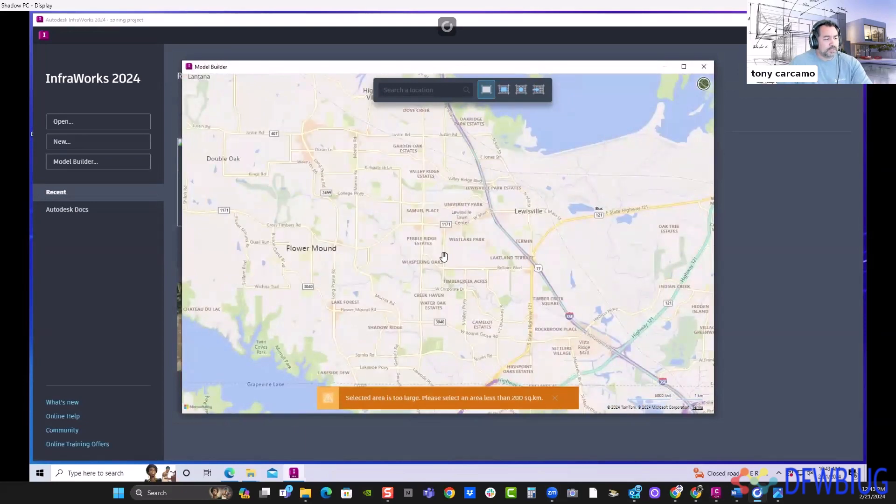
left_click_drag(443, 228, 473, 322)
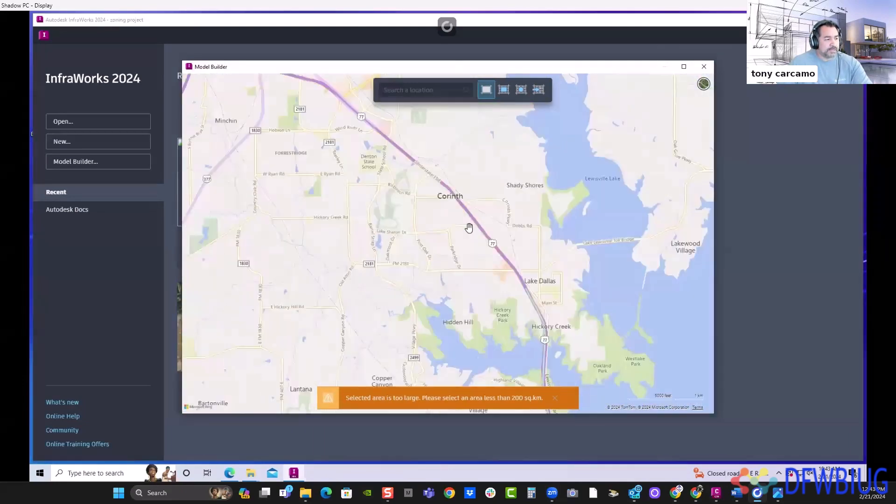
left_click(703, 85)
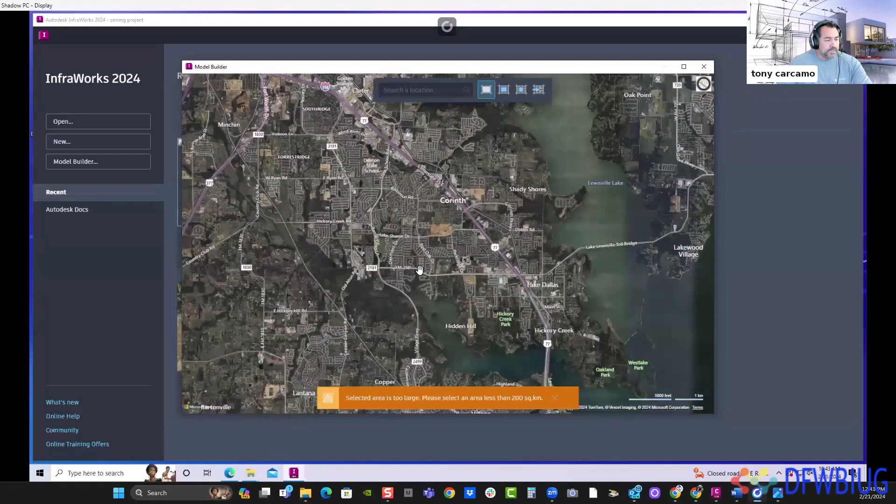
- Outline a rectangular model area around the wooded site where Post Oak Dr meets Interstate 35E in Corinth
left_click_drag(415, 188, 433, 215)
scroll(433, 215, "up", 5)
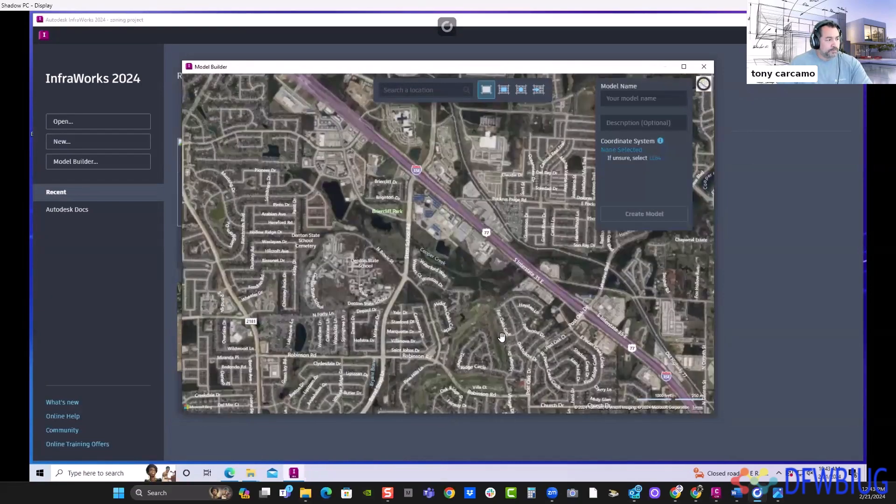
left_click_drag(303, 149, 472, 279)
left_click_drag(392, 234, 380, 226)
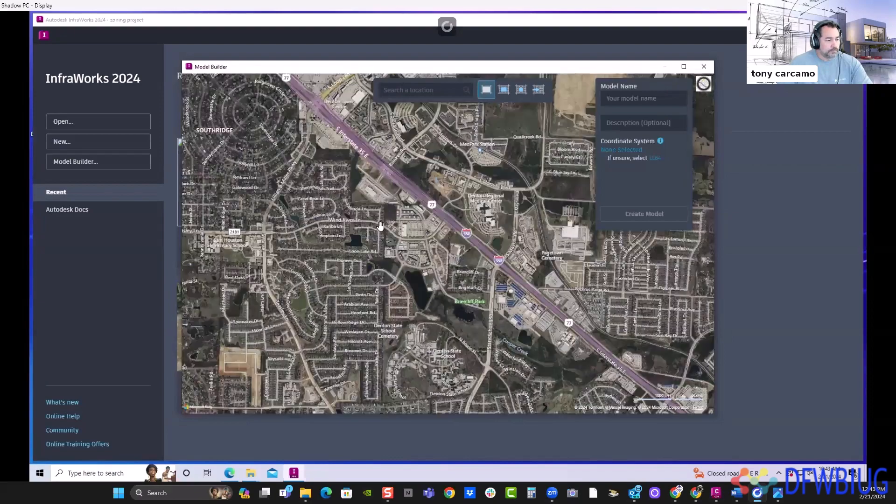
left_click_drag(567, 390, 448, 256)
scroll(448, 255, "up", 4)
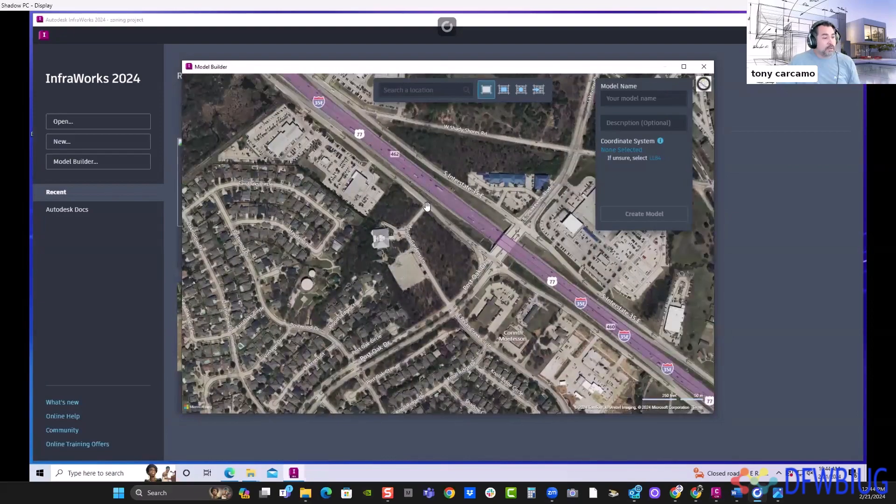
left_click(504, 90)
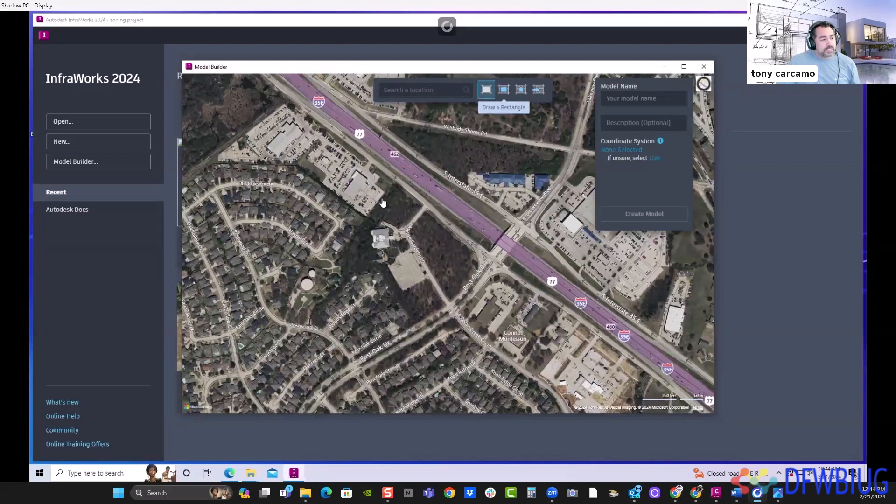
mouse_move(561, 311)
left_mouse_down()
mouse_move(575, 350)
mouse_move(557, 361)
left_mouse_up()
- Review the coordinate system choices for the new model, including TX83-NCF, and cancel without assigning one
left_click(623, 99)
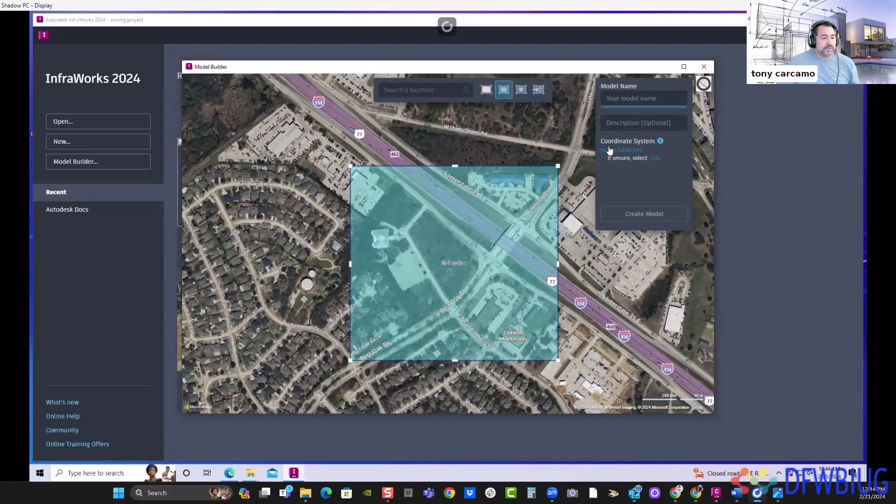
left_click(635, 151)
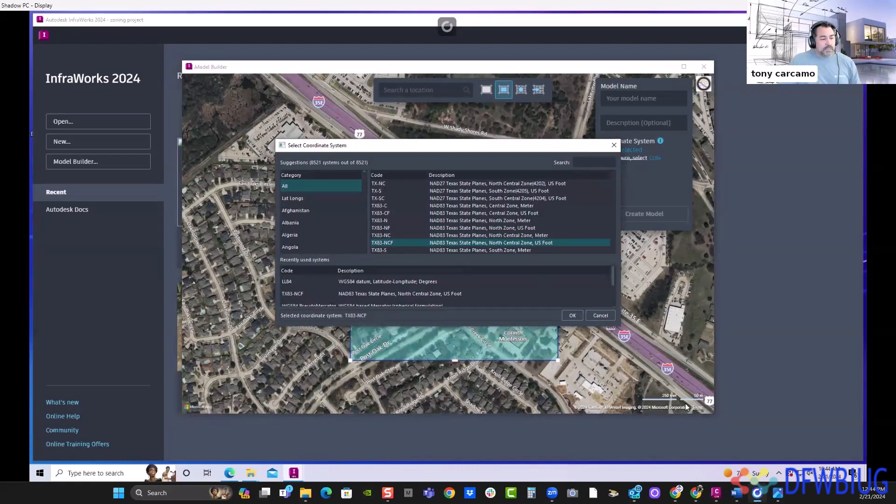
left_click(601, 315)
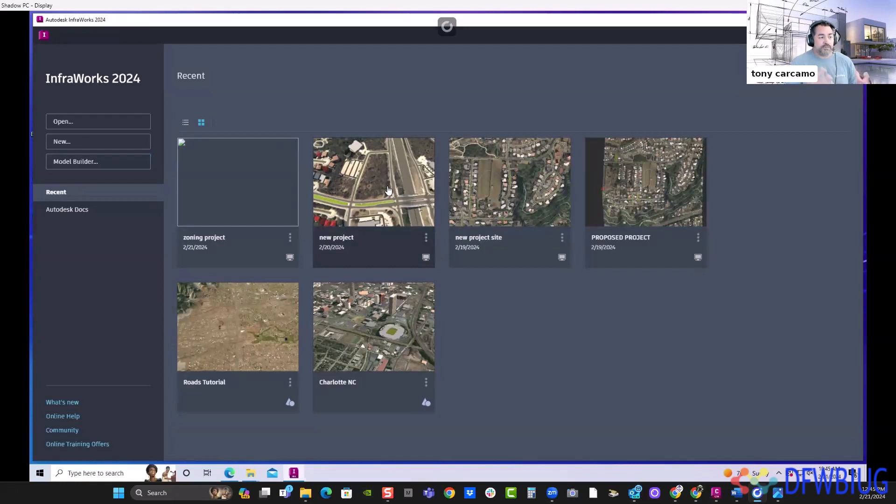
- Open the "new project" model and bring the wooded lot beside the interstate and its neighbouring houses into close view
left_click(379, 214)
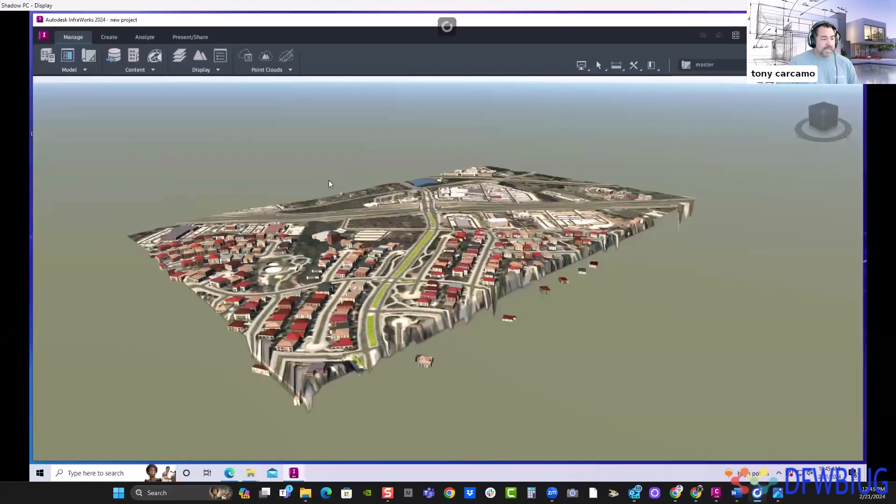
scroll(360, 265, "up", 10)
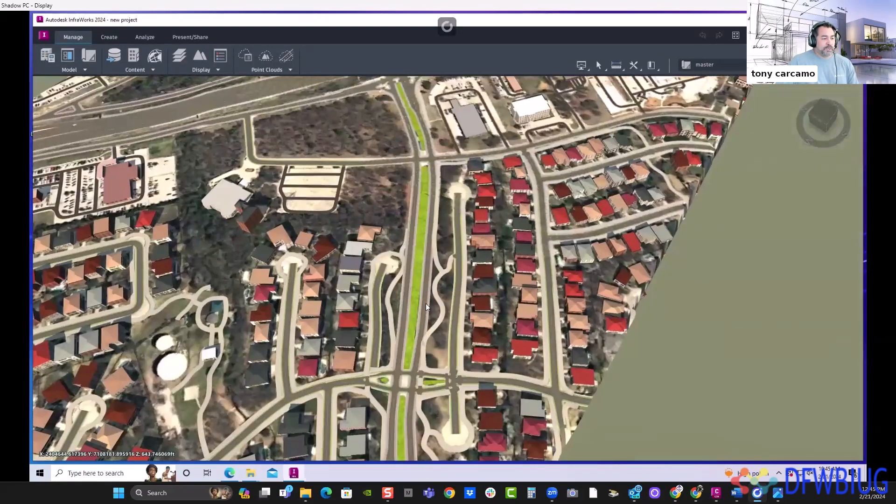
middle_click_drag(426, 304, 434, 325)
scroll(428, 314, "up", 5)
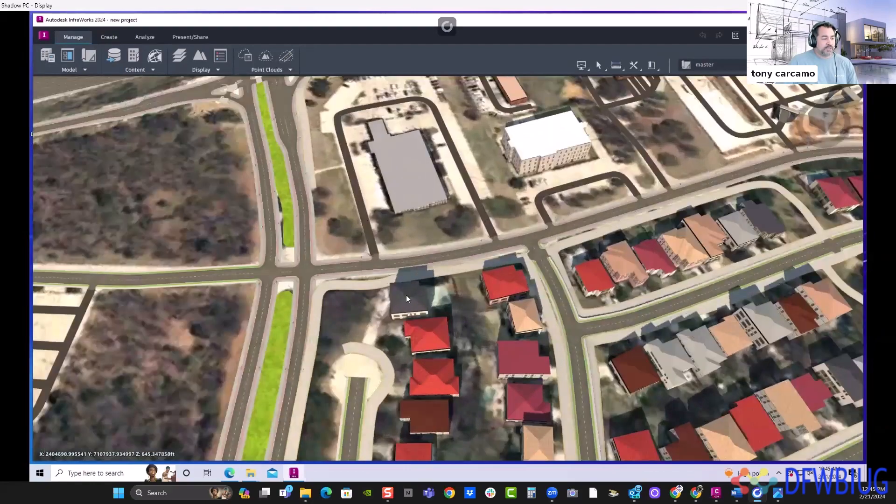
left_click_drag(406, 295, 437, 289)
scroll(433, 288, "up", 2)
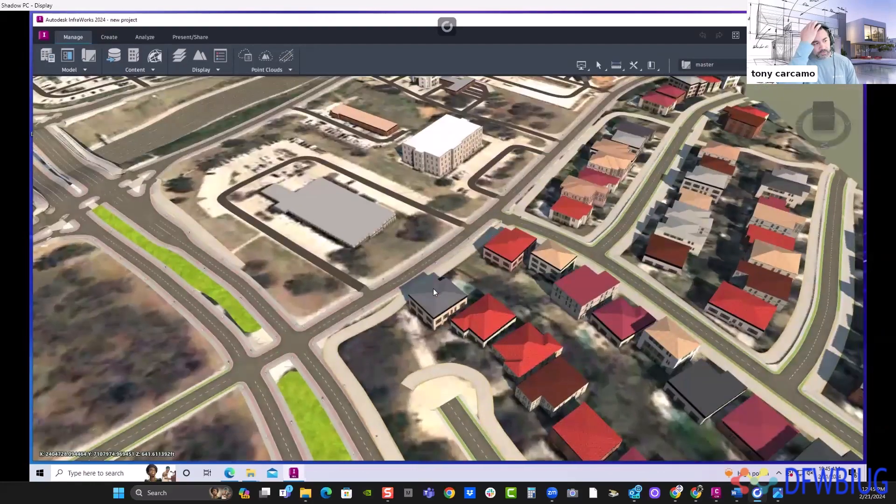
mouse_move(474, 242)
left_mouse_down()
mouse_move(458, 257)
mouse_move(477, 233)
left_mouse_up()
scroll(477, 232, "down", 4)
middle_click_drag(254, 240, 389, 222)
scroll(390, 221, "up", 2)
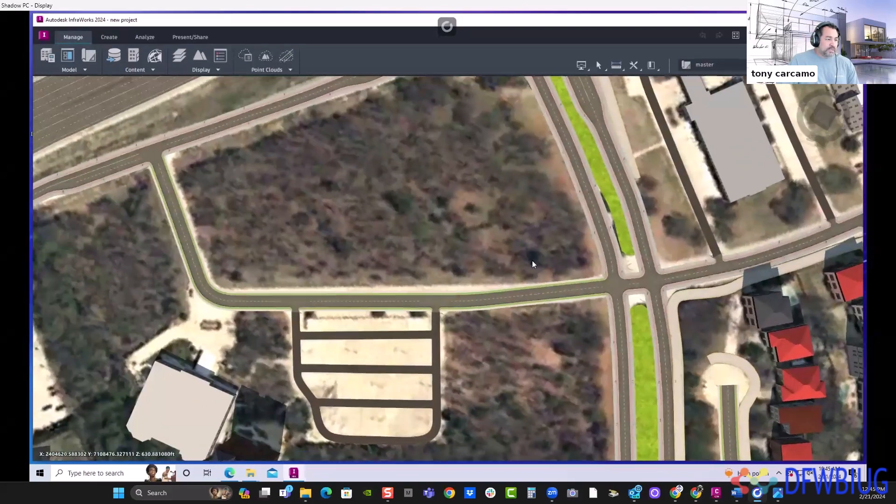
- Inspect the corner of the wooded lot at ground level and the South Interstate 35E road segment beside it, leaving nothing selected
middle_click_drag(330, 205, 389, 255)
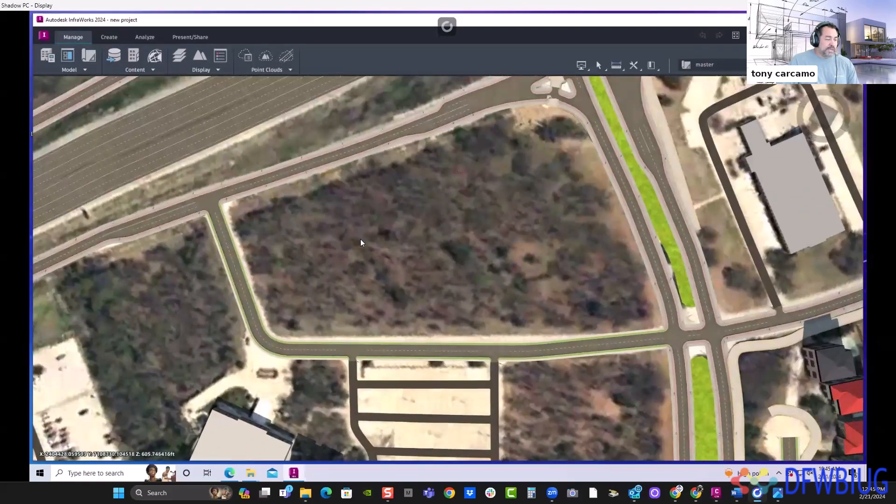
scroll(250, 251, "up", 6)
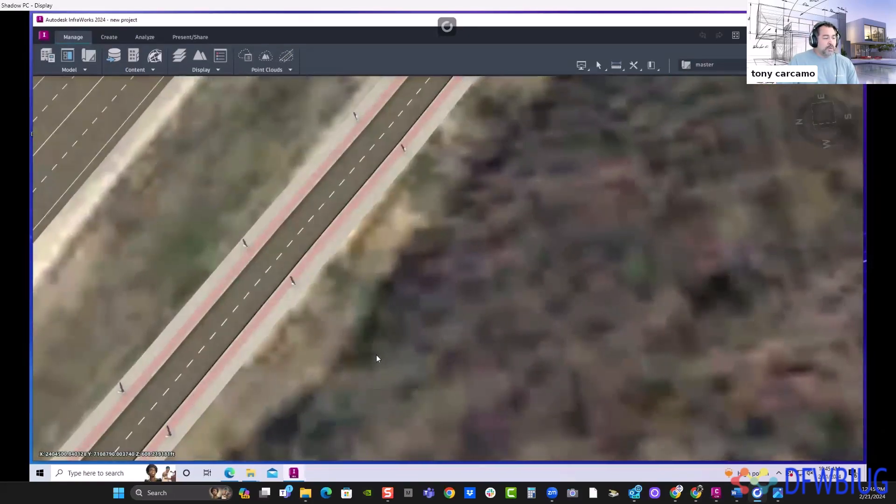
middle_click_drag(385, 441, 532, 184)
middle_click_drag(342, 381, 410, 271)
left_click_drag(410, 270, 566, 197)
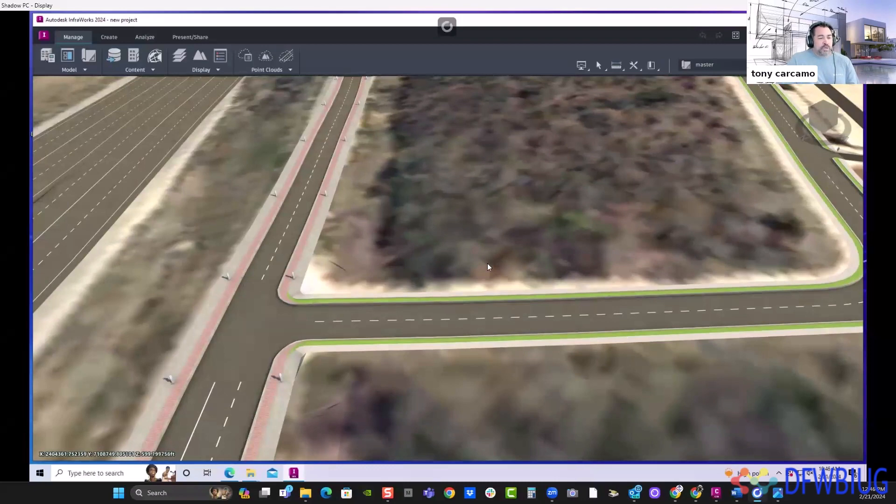
left_click_drag(486, 264, 288, 222)
left_click(306, 182)
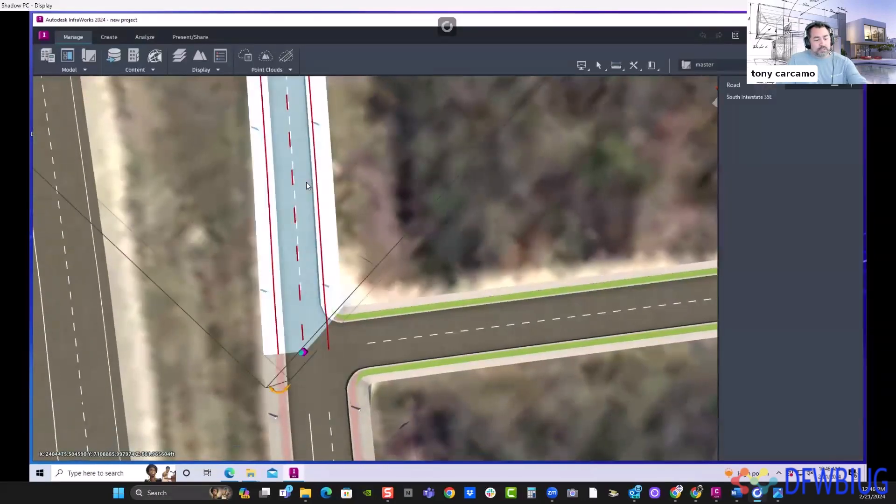
key("Escape")
scroll(517, 182, "down", 3)
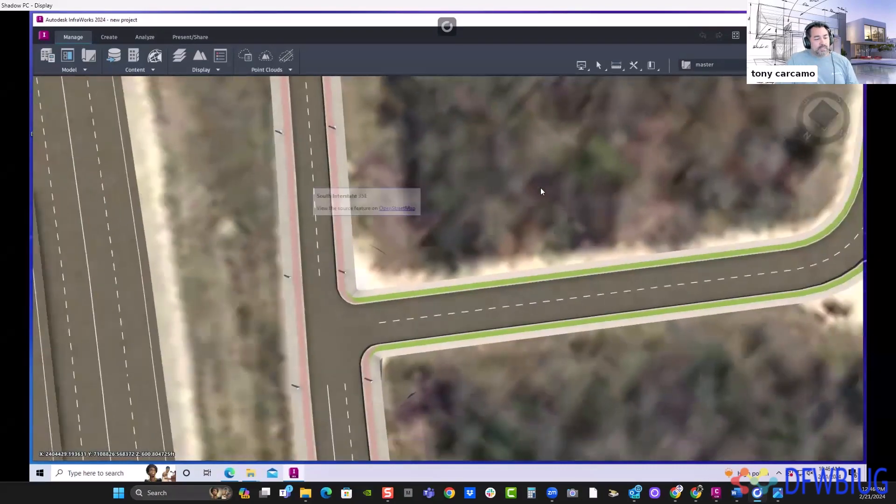
- Examine the whole wooded lot from above together with its surrounding roads, parking area and houses
scroll(559, 203, "down", 1)
middle_click_drag(632, 139, 553, 286)
scroll(541, 261, "down", 3)
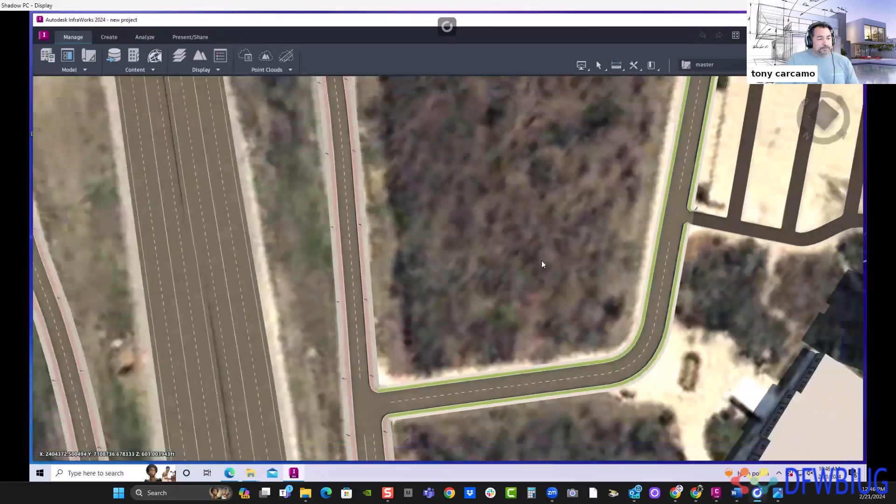
scroll(432, 274, "down", 4)
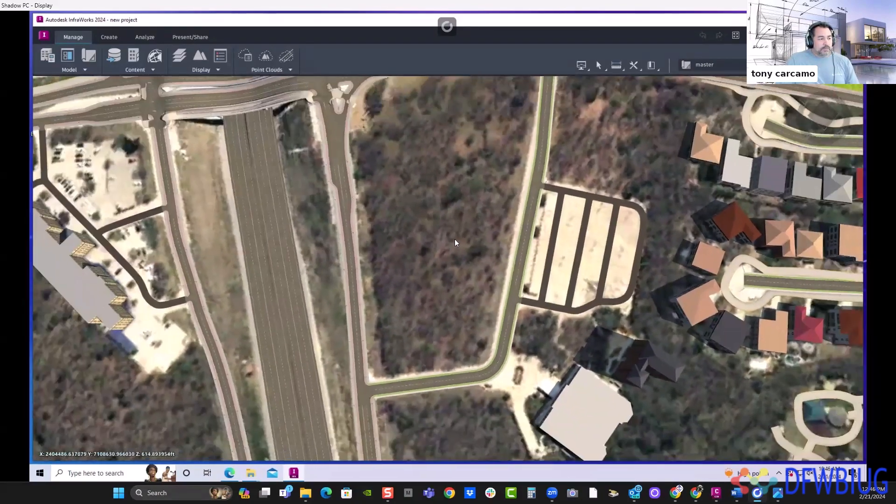
scroll(405, 279, "down", 2)
right_click(402, 275)
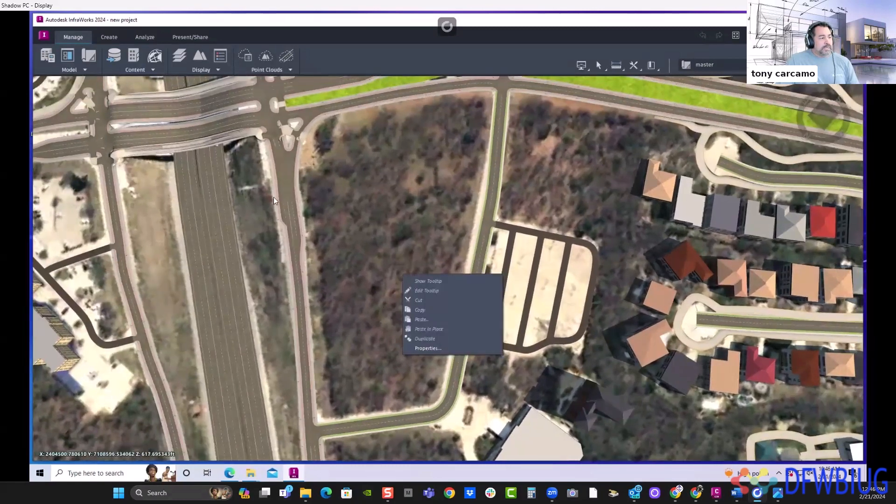
left_click(434, 153)
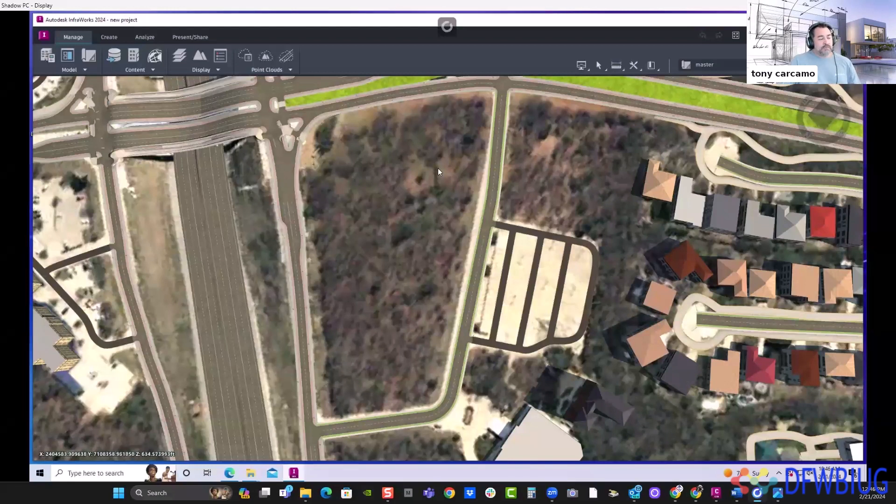
middle_click_drag(418, 79, 407, 99)
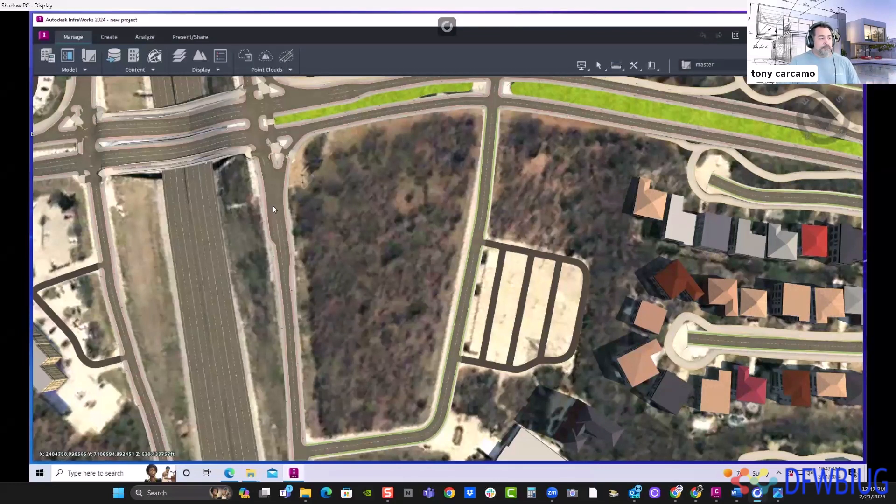
- Try to add the "existing trees" SDF file from the Downloads folder as a data source
left_click(114, 57)
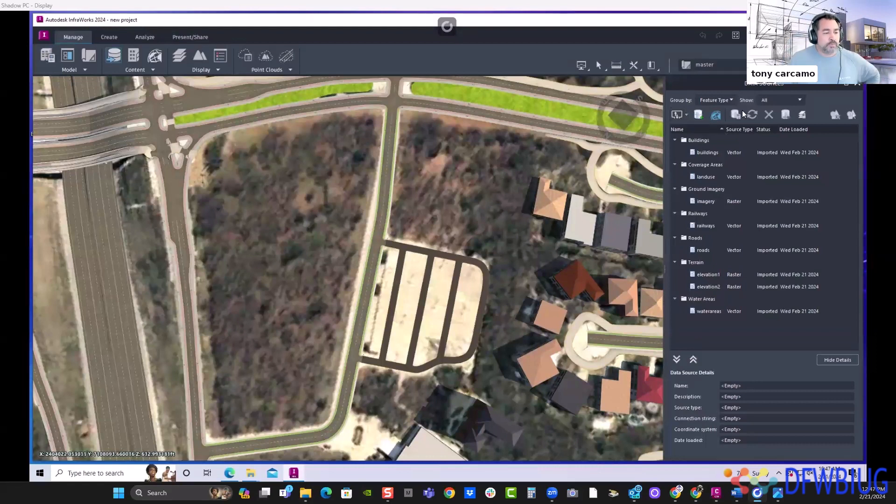
left_click(687, 115)
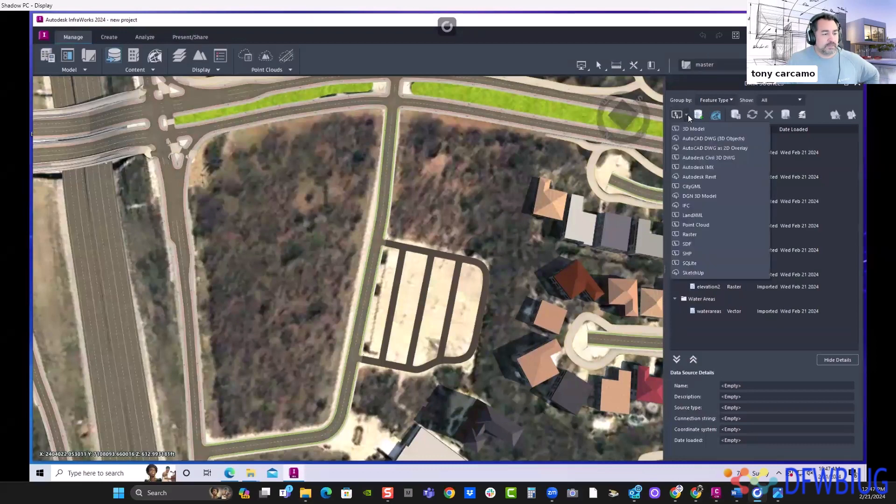
left_click(690, 244)
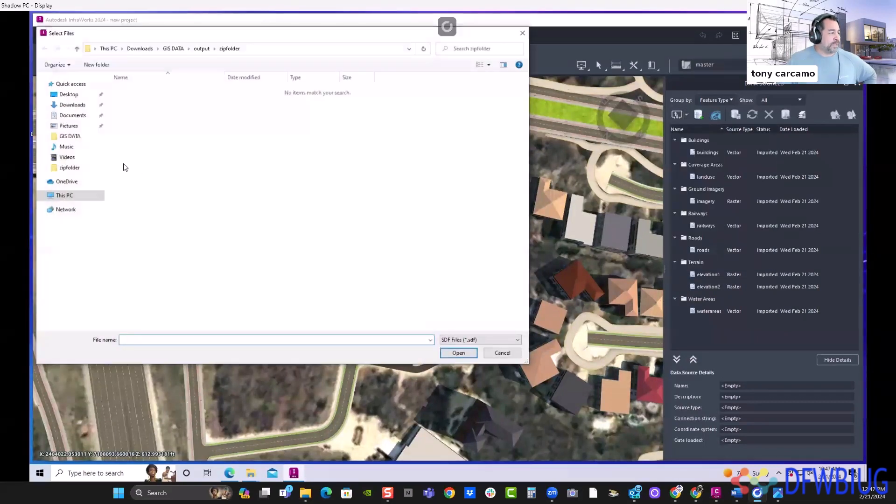
left_click(83, 105)
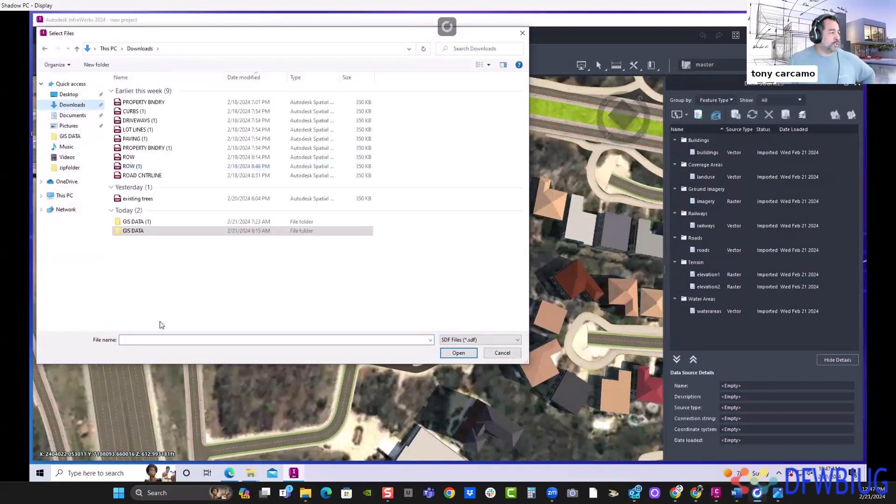
left_click(168, 294)
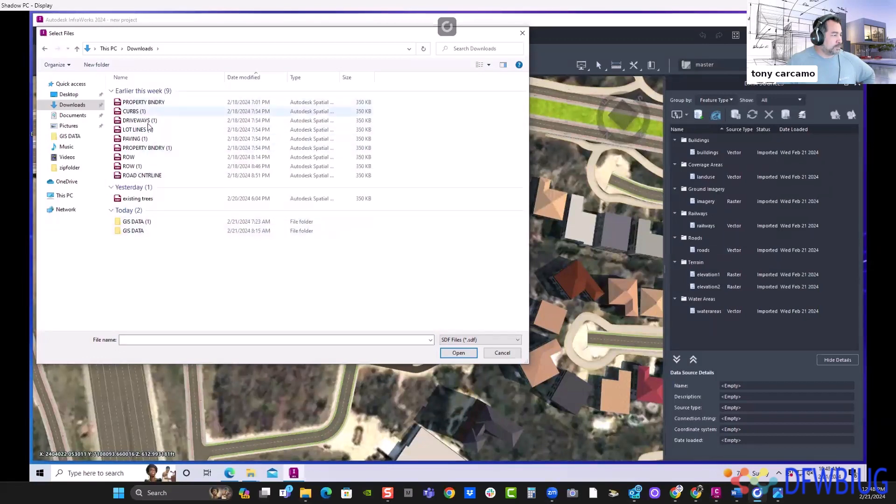
left_click(140, 199)
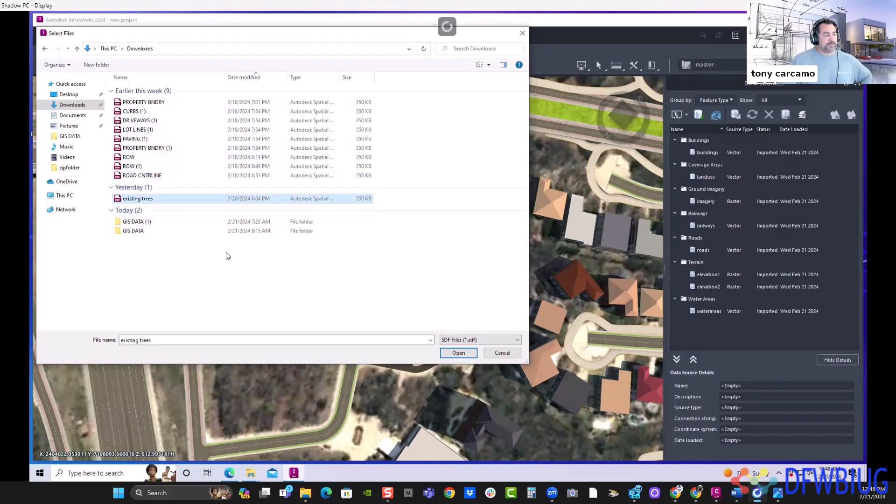
left_click(455, 356)
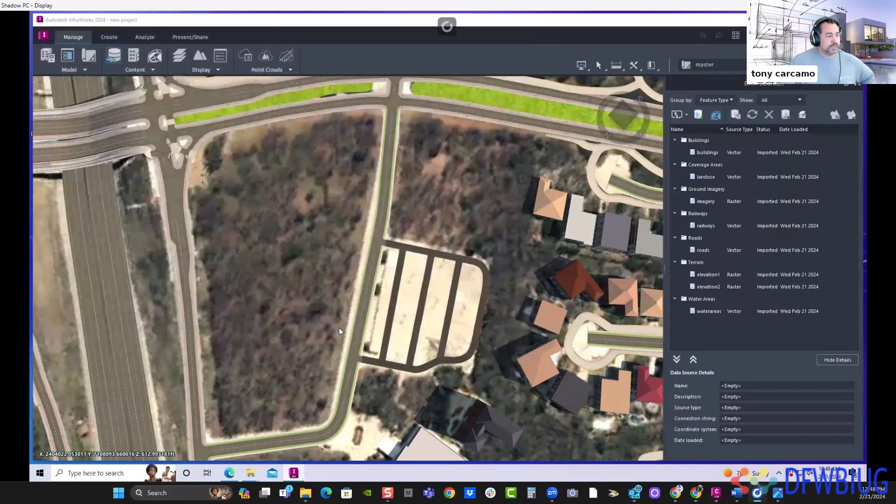
left_click(470, 253)
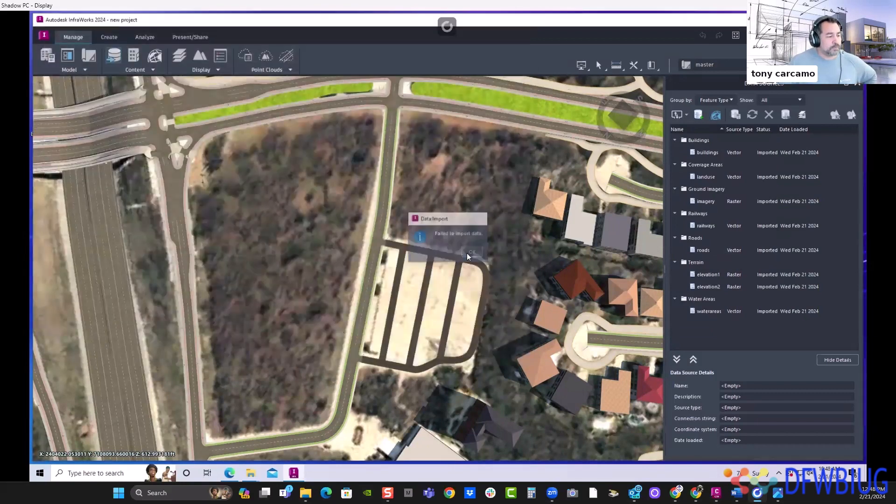
- Add the "existing trees" SDF file from the GIS DATA folder in Downloads as a data source
left_click(686, 115)
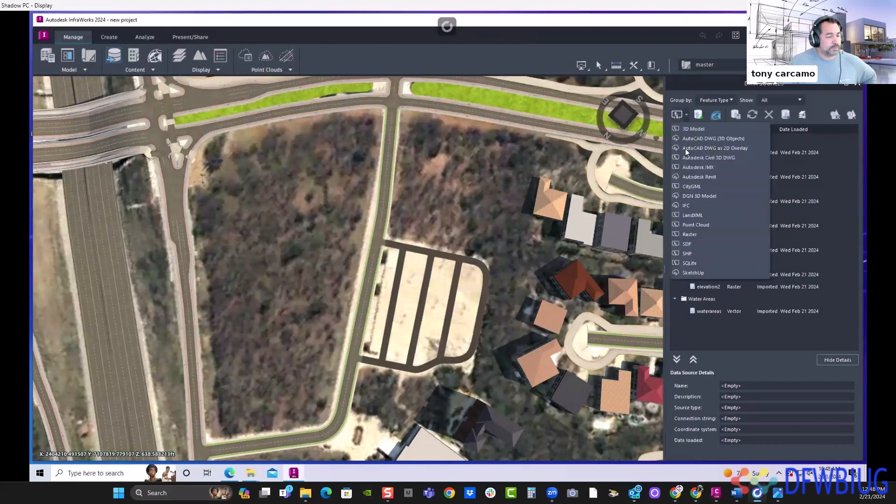
left_click(687, 245)
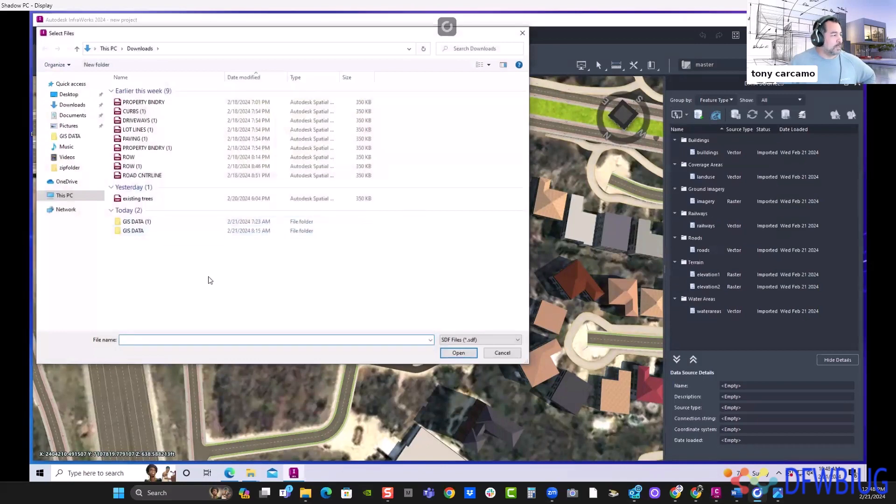
left_click(146, 232)
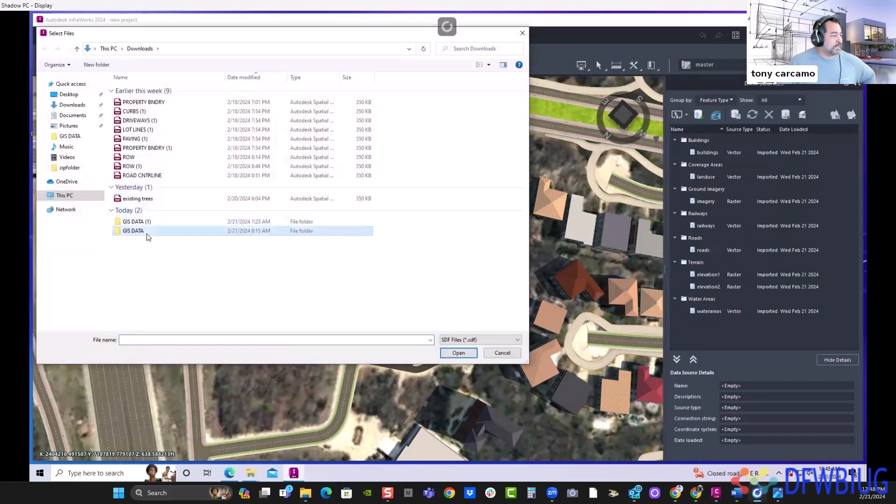
double_click(147, 232)
left_click(140, 99)
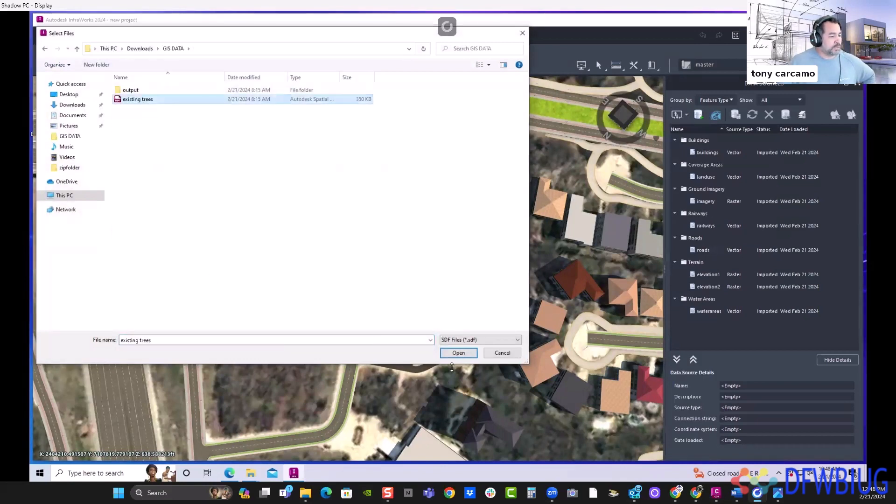
left_click(455, 353)
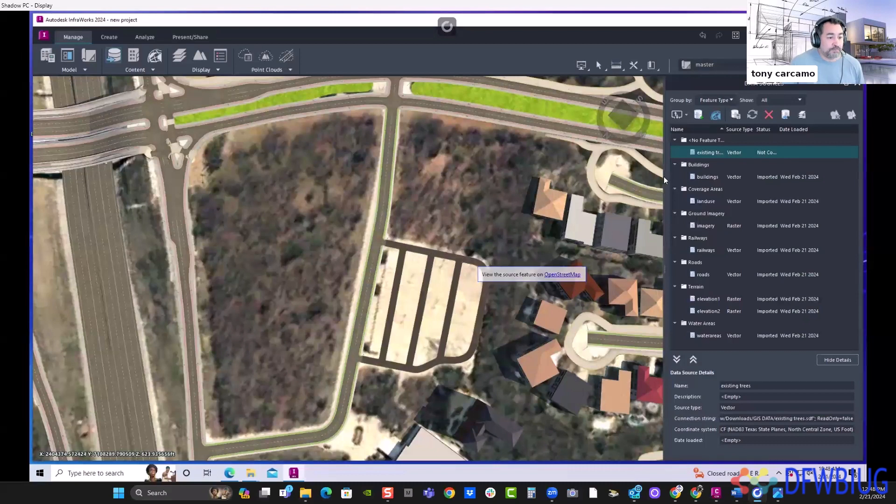
- Open the configuration of the "existing trees" data source and set its type to Trees
double_click(765, 152)
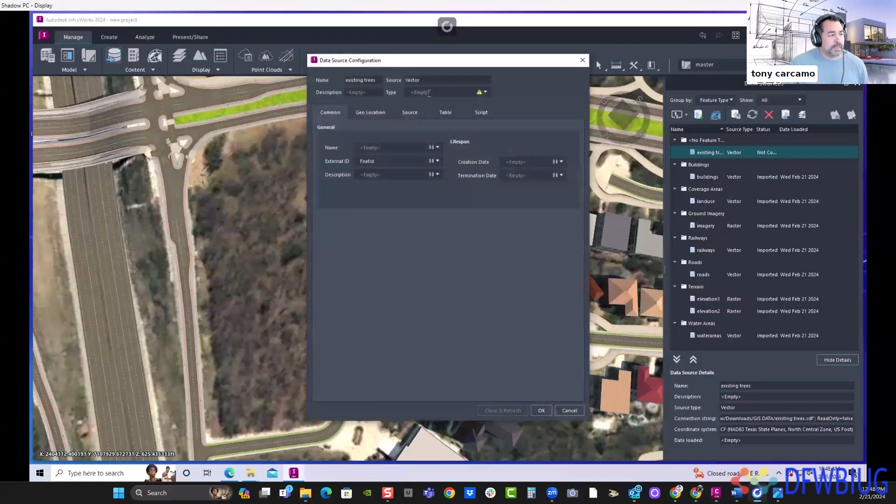
left_click(487, 91)
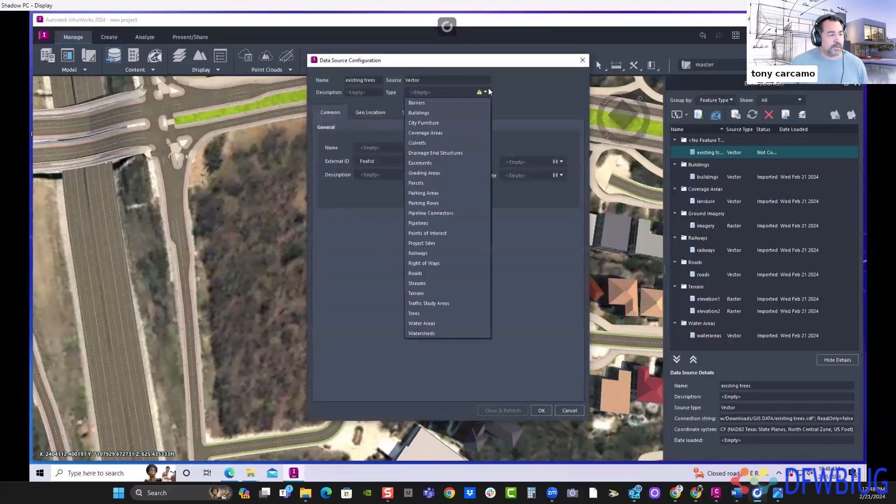
left_click(424, 313)
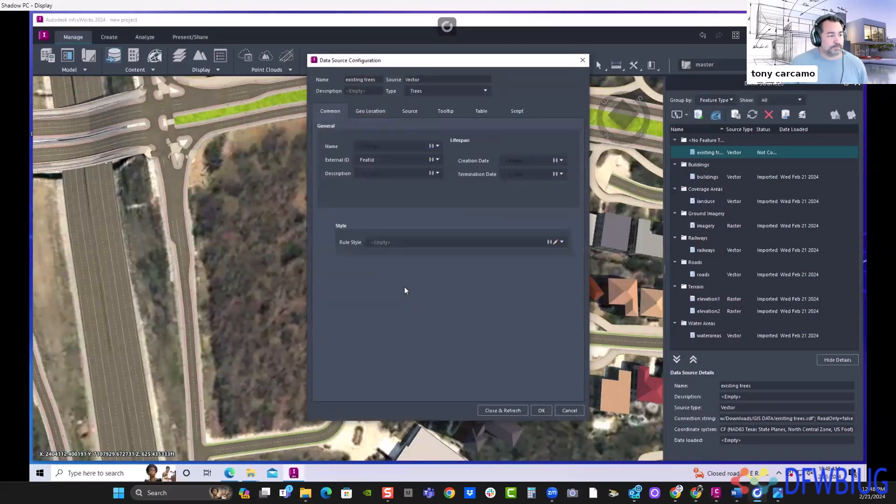
- Set the rule style of the existing trees data source to 3D Model/Vegetation/T02-V02 Light Green
left_click(556, 241)
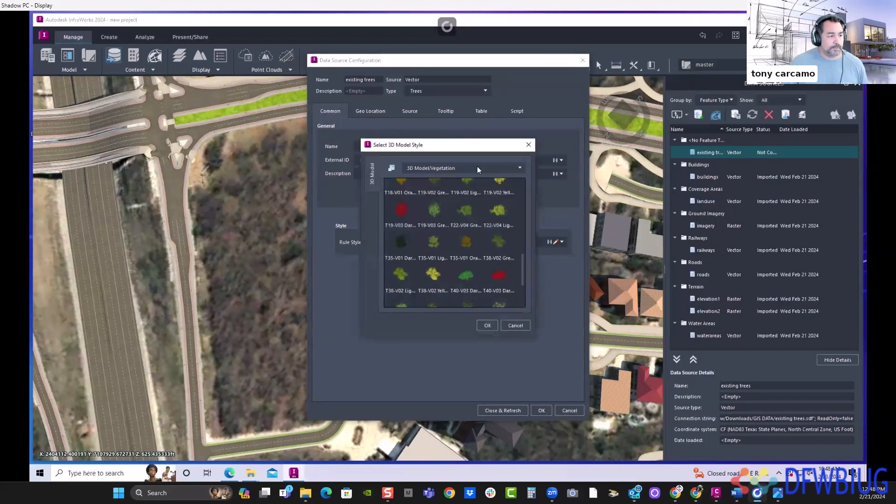
left_click_drag(448, 145, 358, 69)
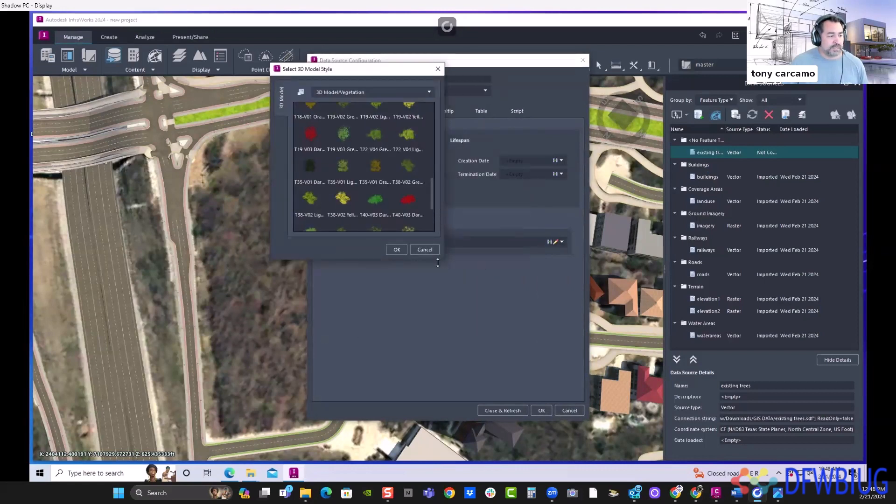
left_click_drag(440, 258, 717, 454)
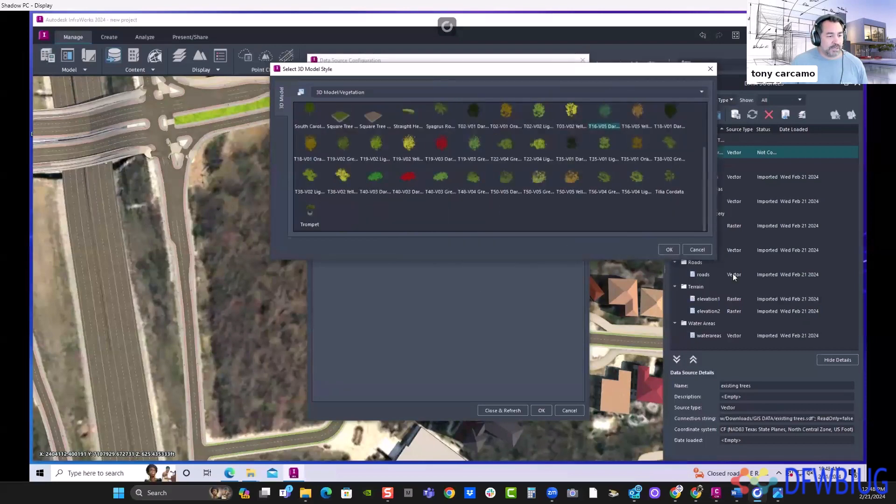
left_click_drag(714, 261, 711, 360)
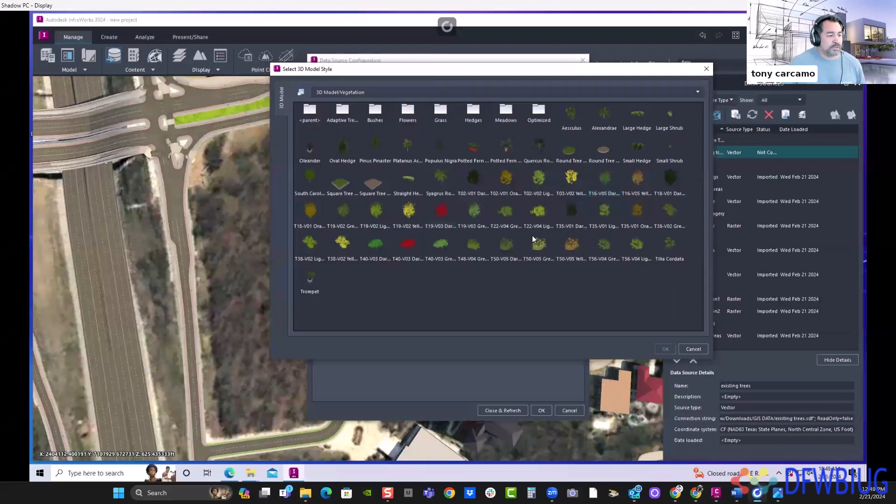
left_click(545, 179)
left_click(665, 349)
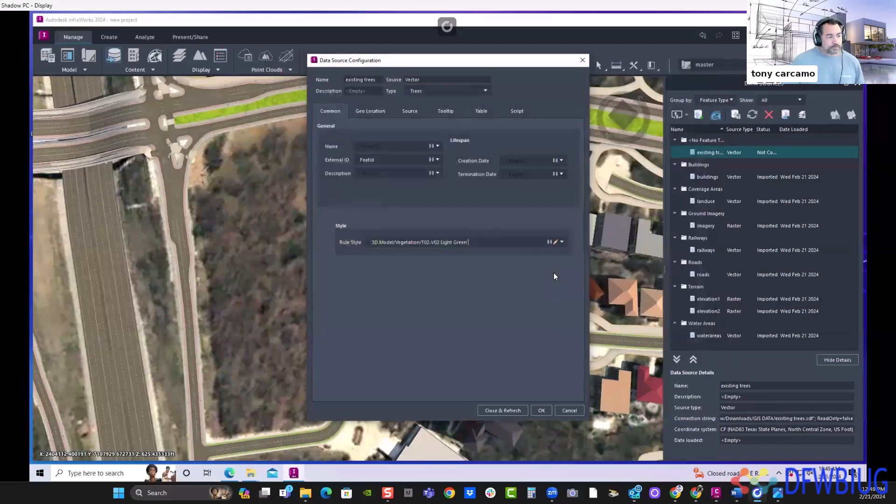
- Check the coordinate system, set draping to Drape, convert closed polylines to polygons, and load the existing trees into the model
left_click(369, 111)
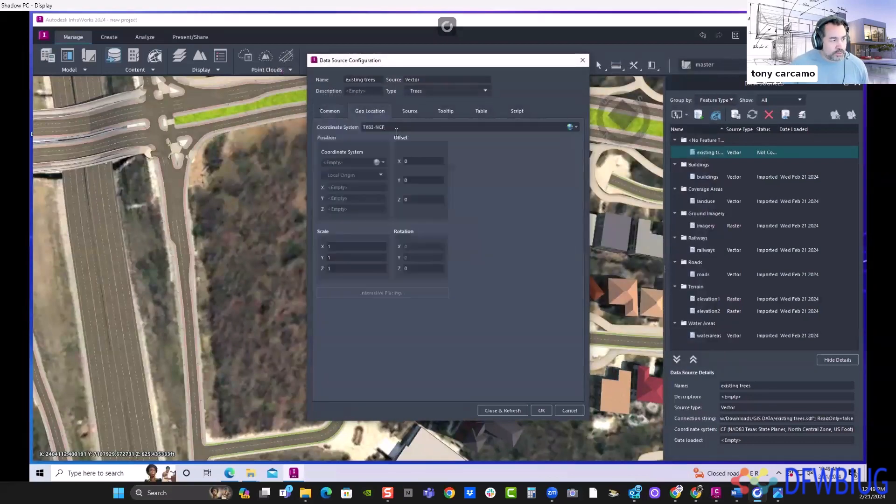
left_click_drag(396, 132, 352, 135)
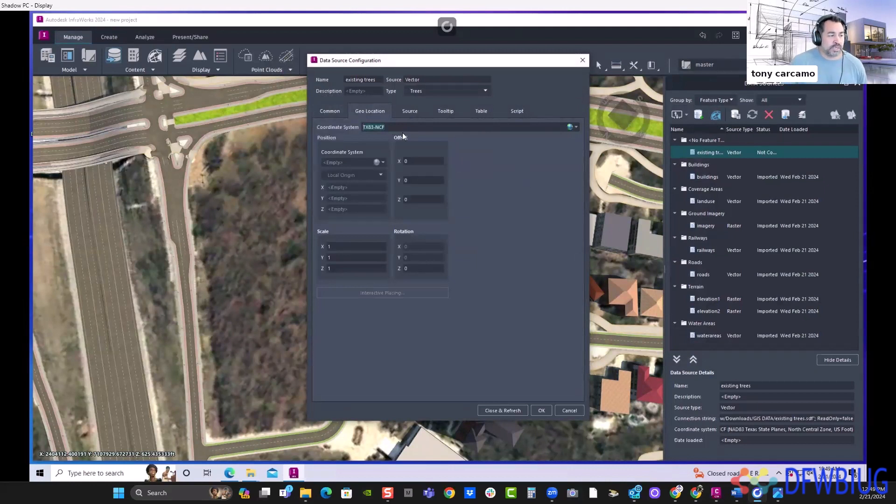
left_click(409, 114)
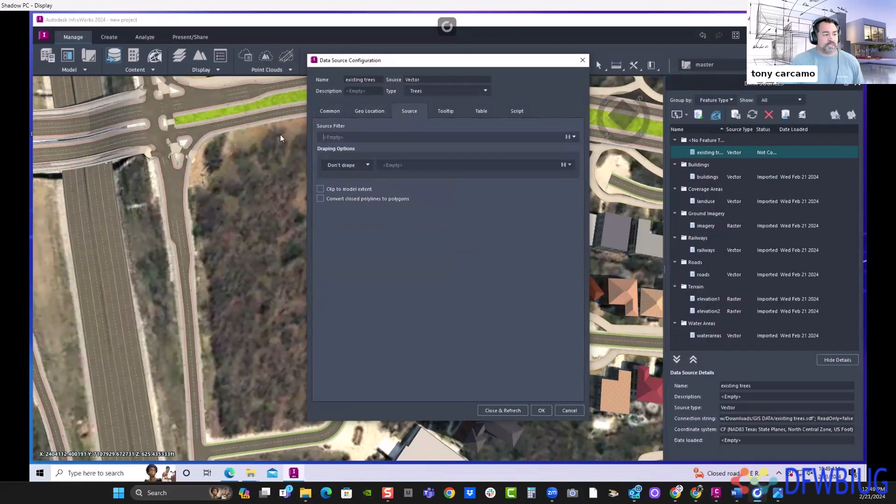
left_click_drag(408, 61, 605, 69)
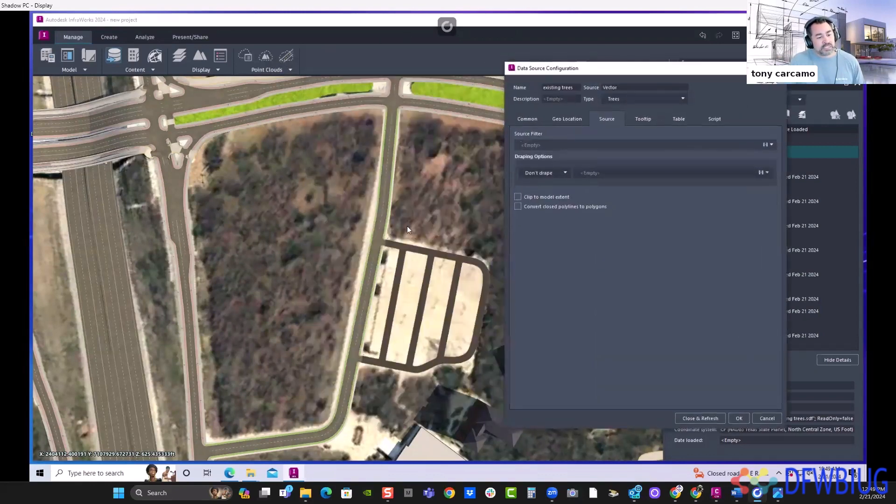
left_click(565, 173)
left_click(542, 195)
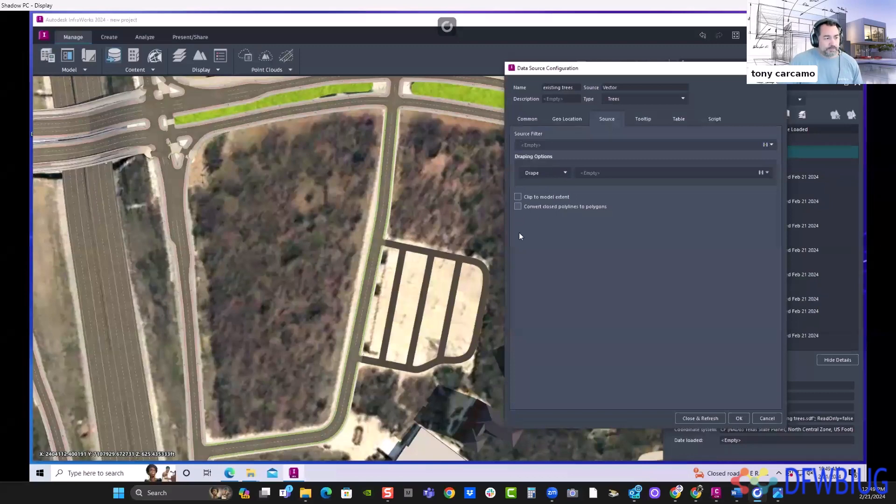
left_click(518, 206)
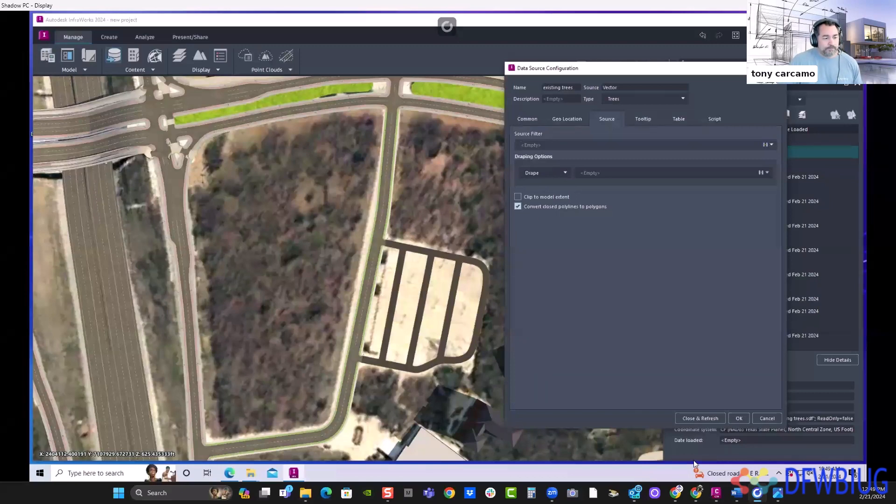
left_click(704, 417)
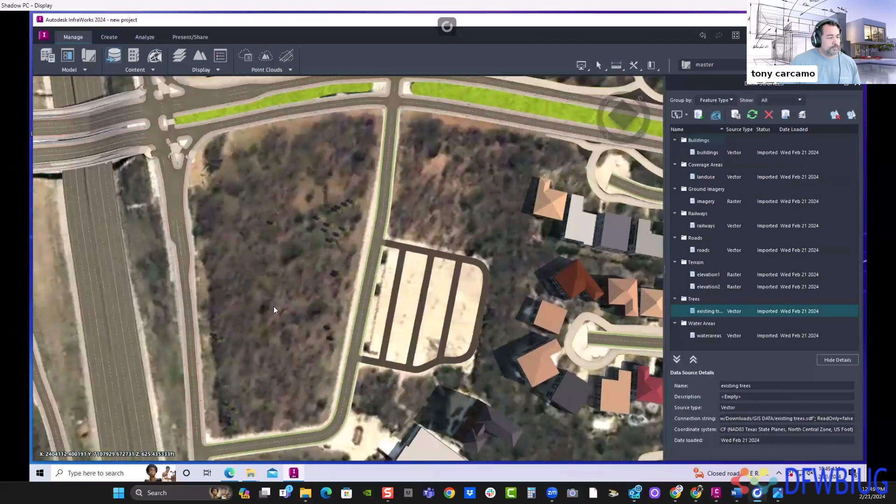
- Select the single tree at the edge of the imported cluster and scale it up slightly
scroll(274, 288, "up", 5)
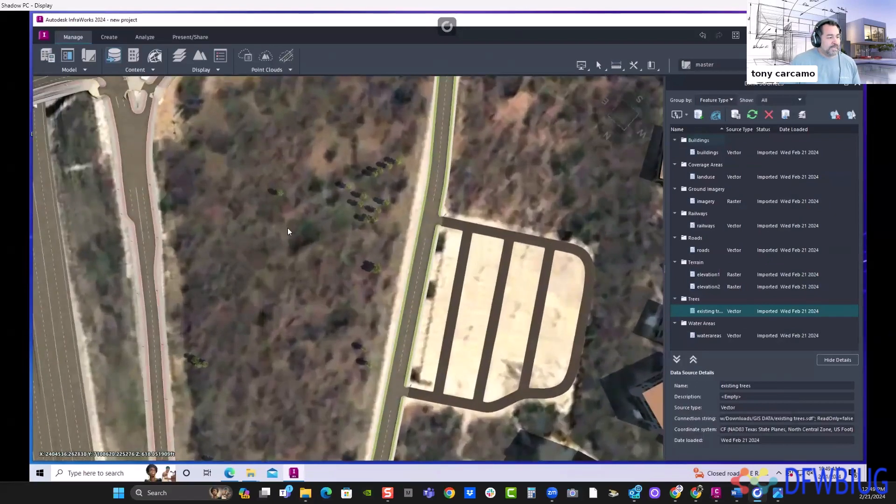
left_click_drag(292, 280, 306, 248)
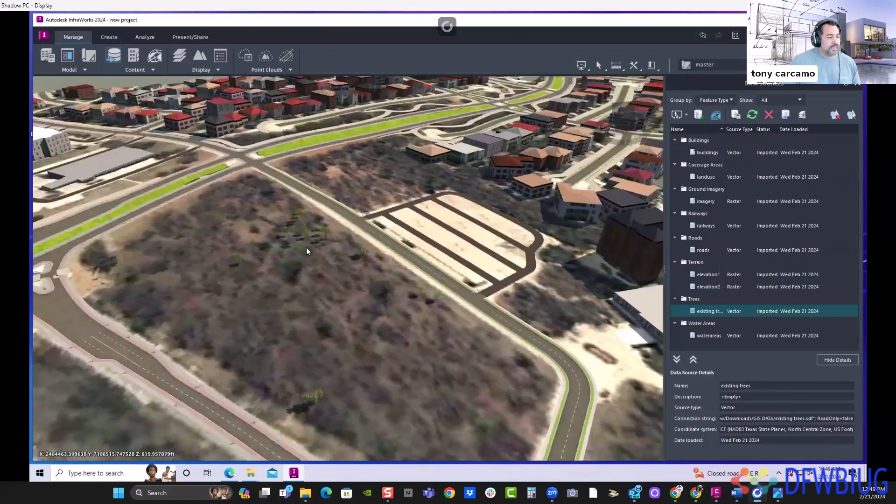
scroll(306, 247, "up", 5)
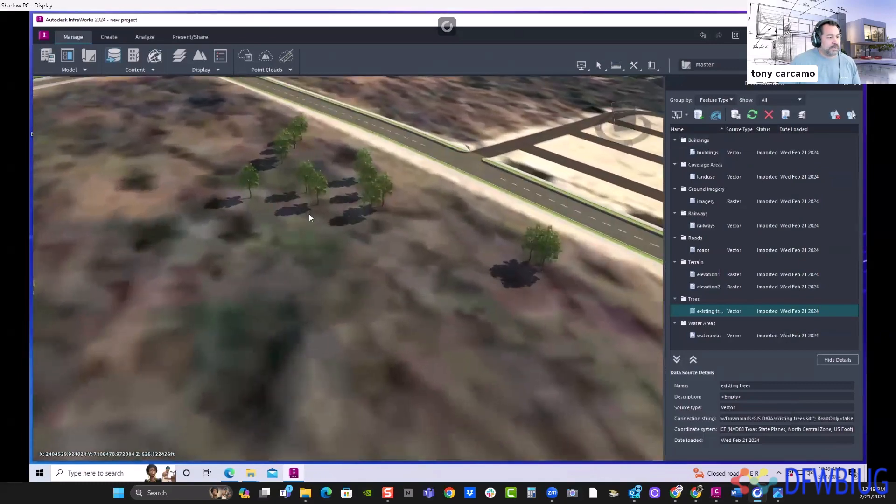
scroll(309, 215, "up", 5)
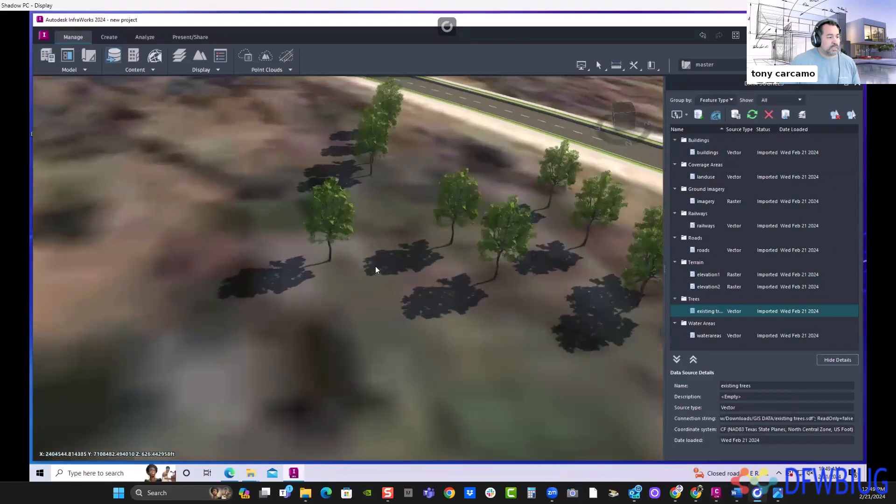
scroll(376, 266, "up", 3)
left_click_drag(363, 288, 356, 222)
left_click(355, 219)
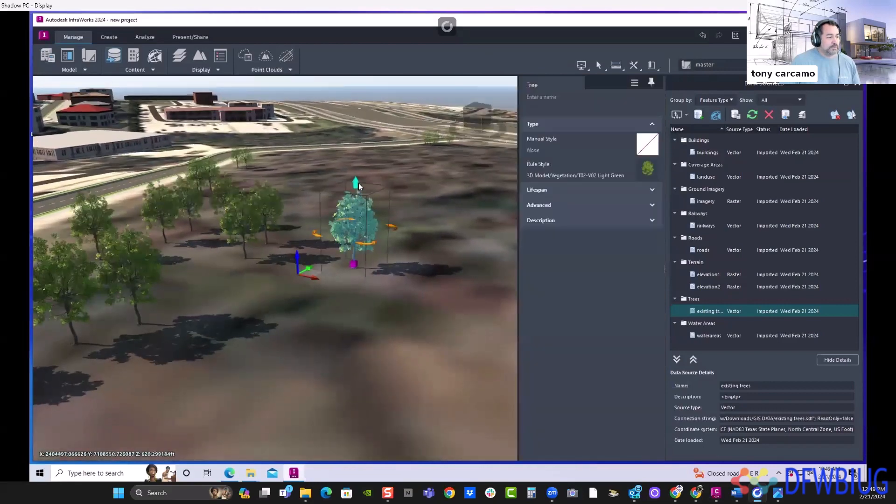
left_click_drag(375, 349, 350, 354)
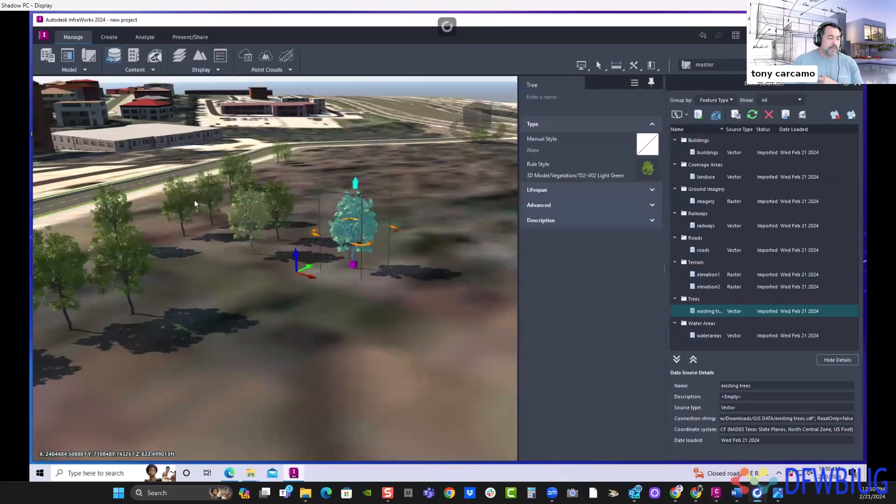
mouse_move(353, 184)
left_mouse_down()
mouse_move(364, 161)
mouse_move(365, 178)
mouse_move(364, 160)
mouse_move(359, 173)
left_mouse_up()
- Select three neighbouring trees in the cluster, scale them up together, and clear the selection
left_click(255, 216)
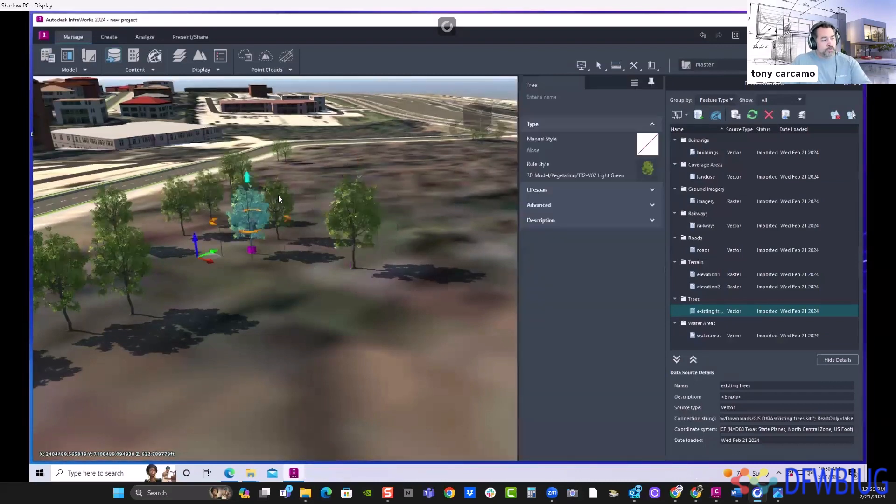
left_click(278, 195, "ctrl")
left_click(346, 211, "ctrl")
left_click_drag(304, 154, 311, 124)
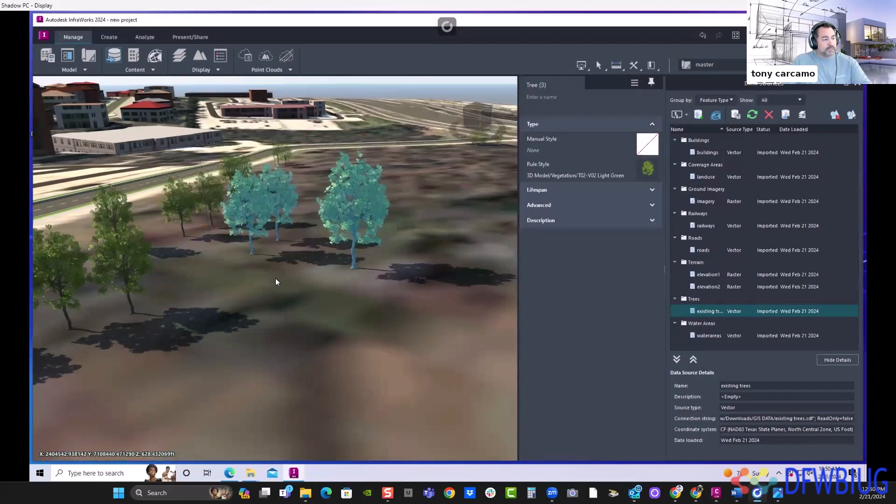
left_click(256, 272)
- Change the rule style of the existing trees data source to 3D Model/Vegetation/T19-V02 Yellow and refresh the model
scroll(296, 268, "down", 5)
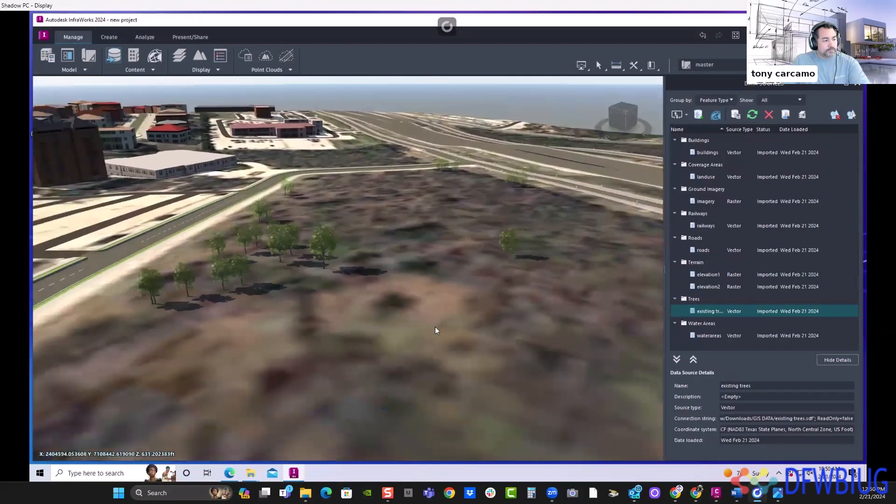
left_click_drag(435, 326, 317, 303)
scroll(316, 303, "down", 4)
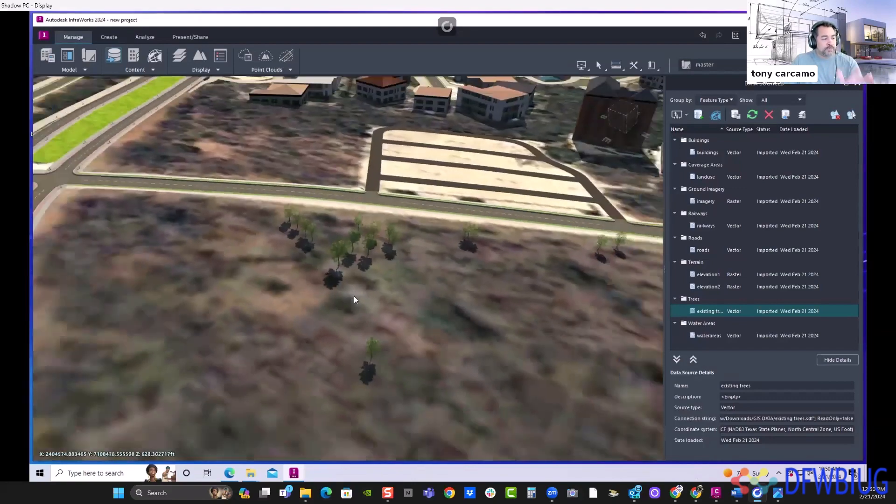
left_click_drag(367, 333, 383, 307)
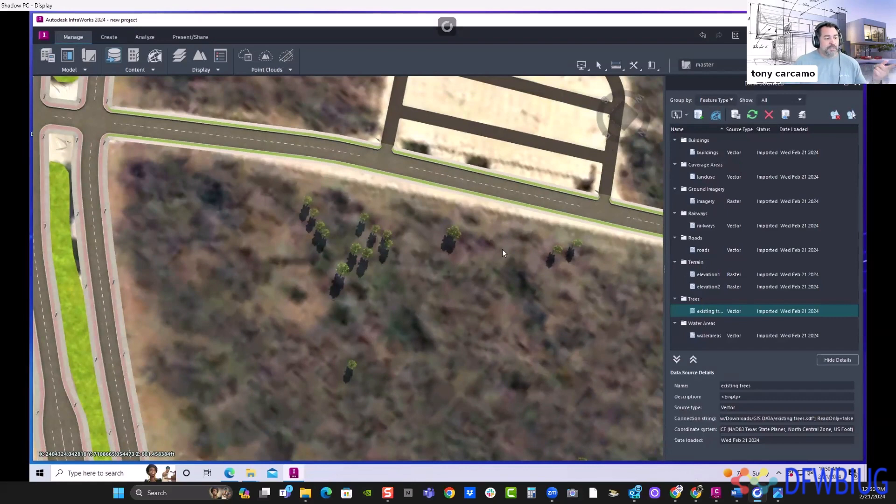
middle_click_drag(399, 303, 404, 271)
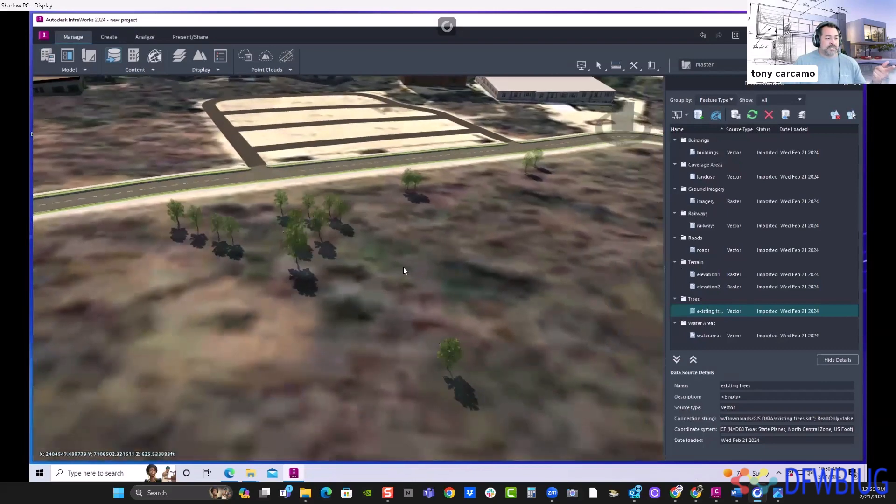
scroll(404, 267, "down", 1)
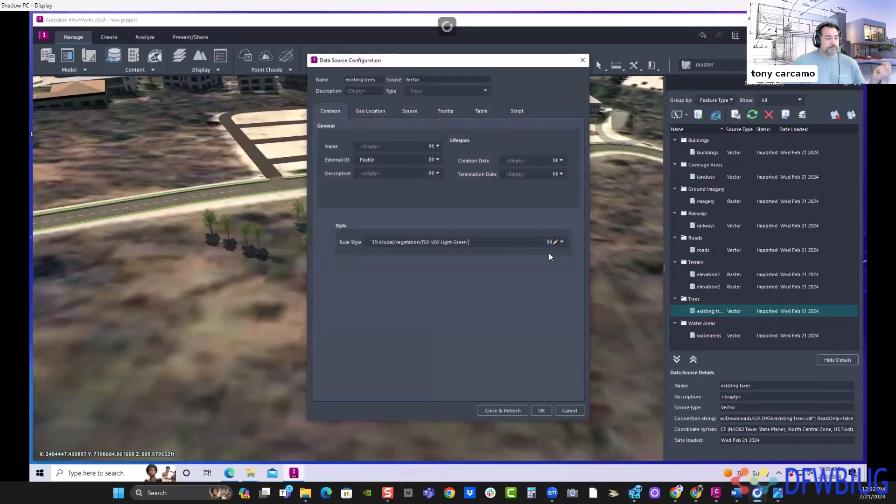
left_click(556, 242)
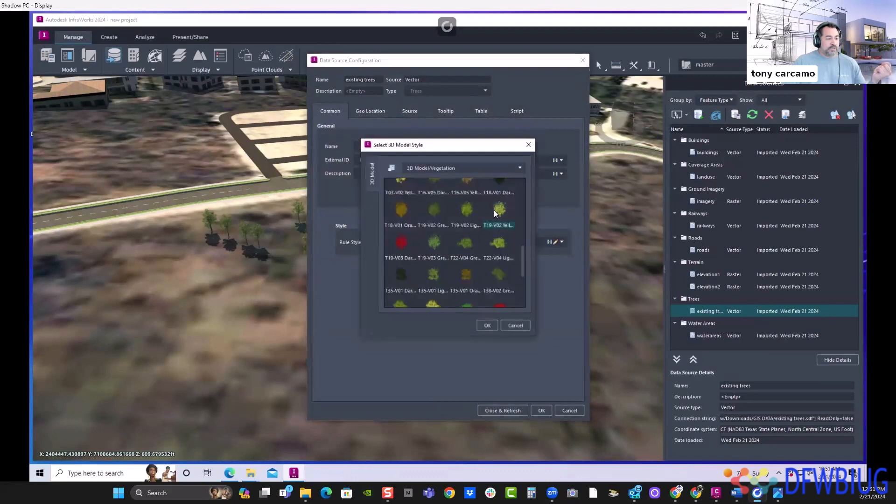
left_click(485, 325)
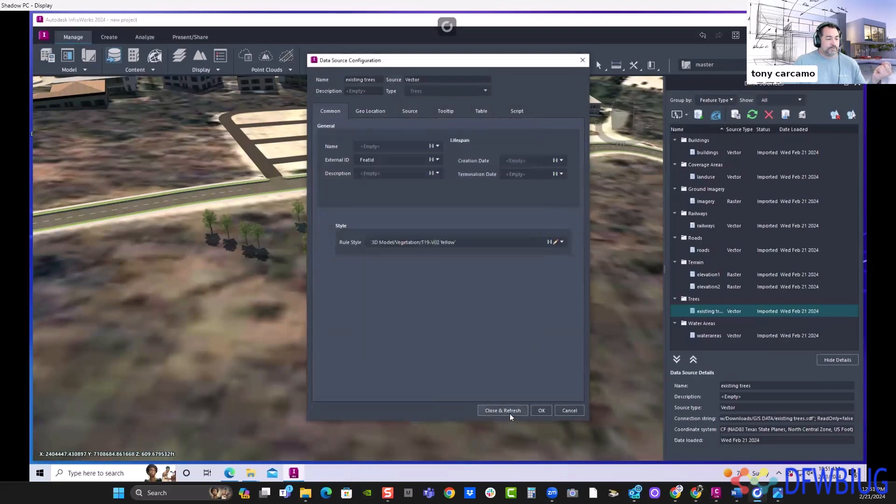
left_click(509, 414)
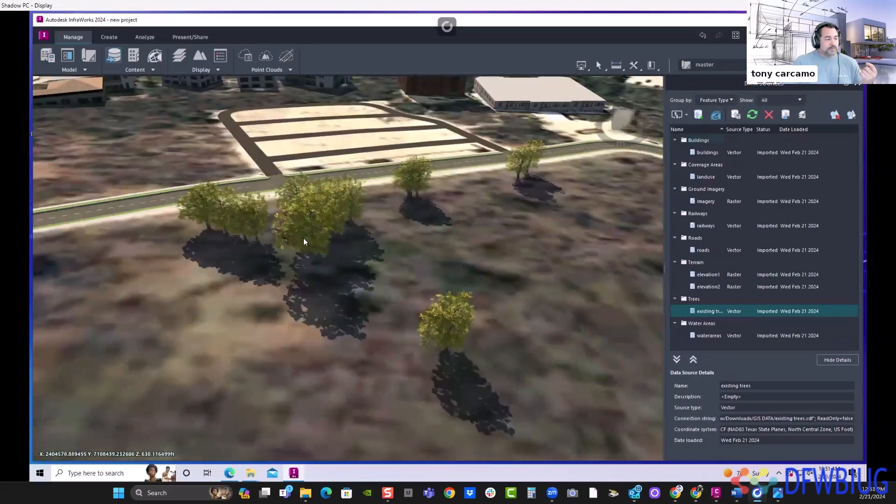
- Examine the restyled trees up close and their distribution over the wooded lot from above
scroll(303, 238, "up", 10)
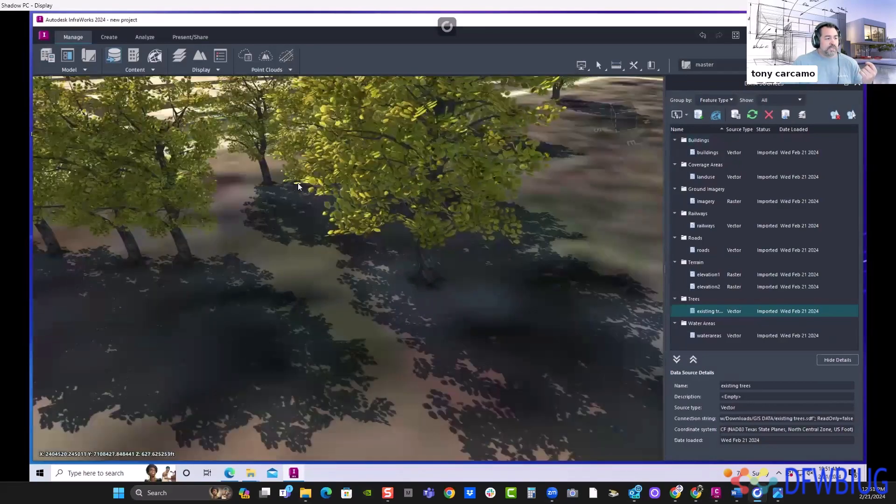
left_click_drag(298, 183, 312, 299)
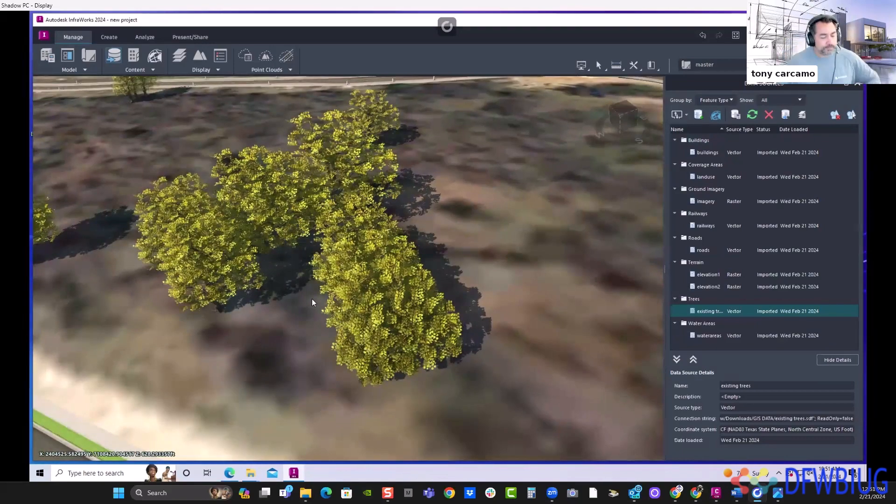
scroll(499, 196, "down", 4)
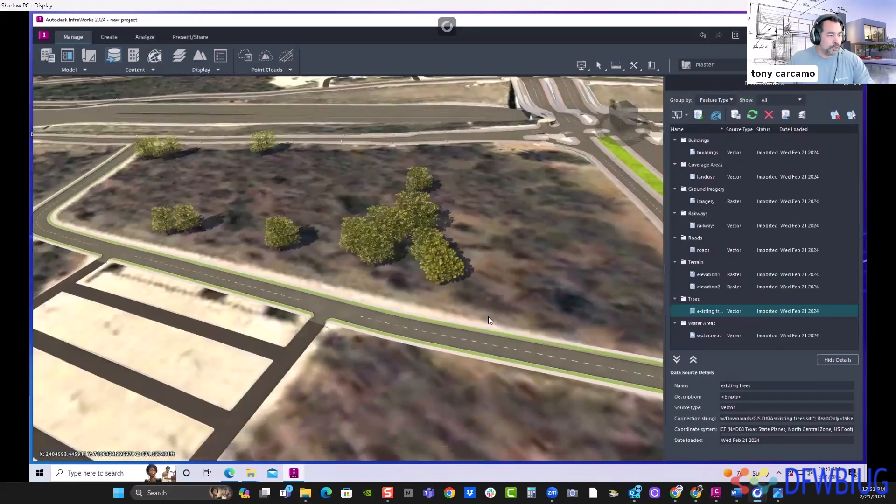
left_click_drag(489, 317, 502, 233)
scroll(495, 212, "down", 3)
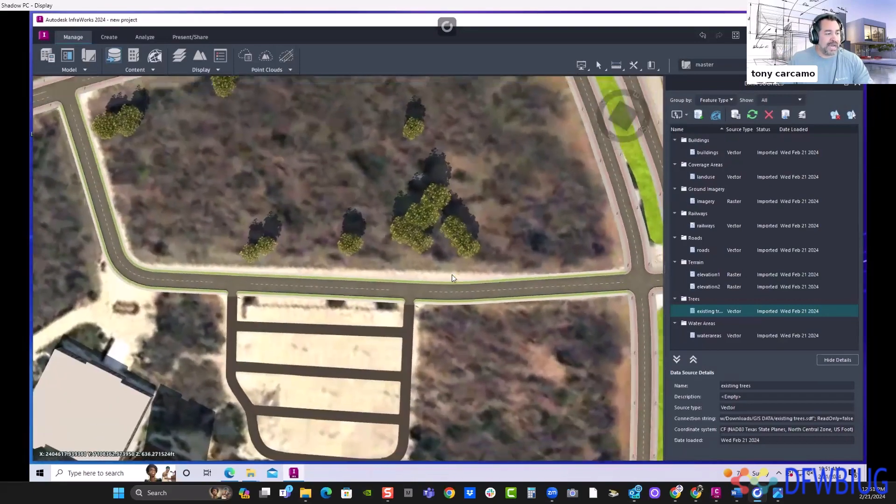
scroll(452, 259, "up", 3)
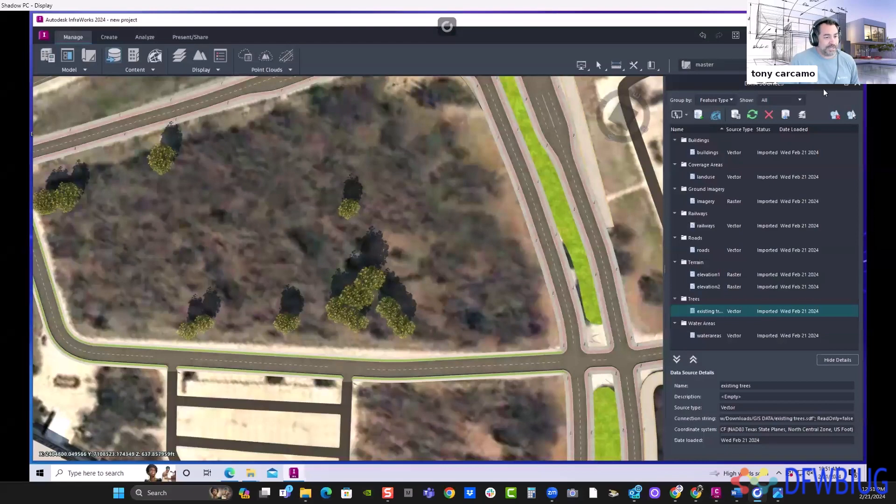
- Close the data sources and place a Stand of Trees tree in the Spruce Tree Snow style near the lot's road intersection
left_click(857, 84)
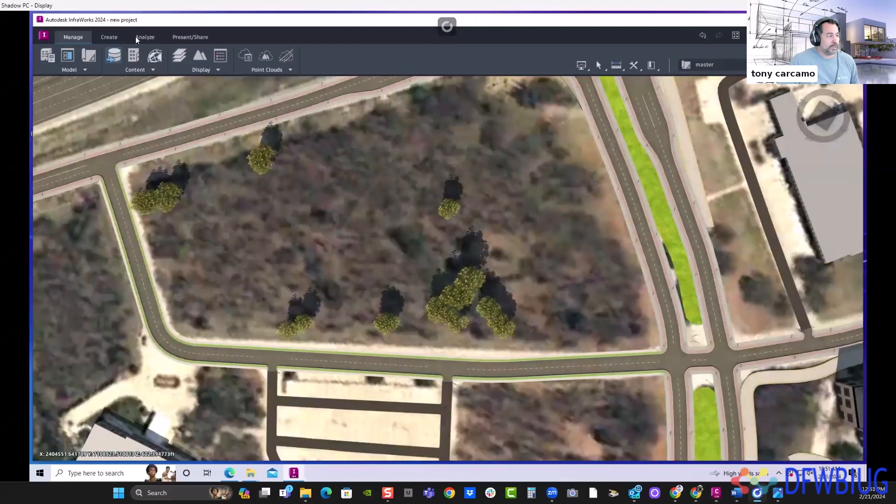
left_click(113, 43)
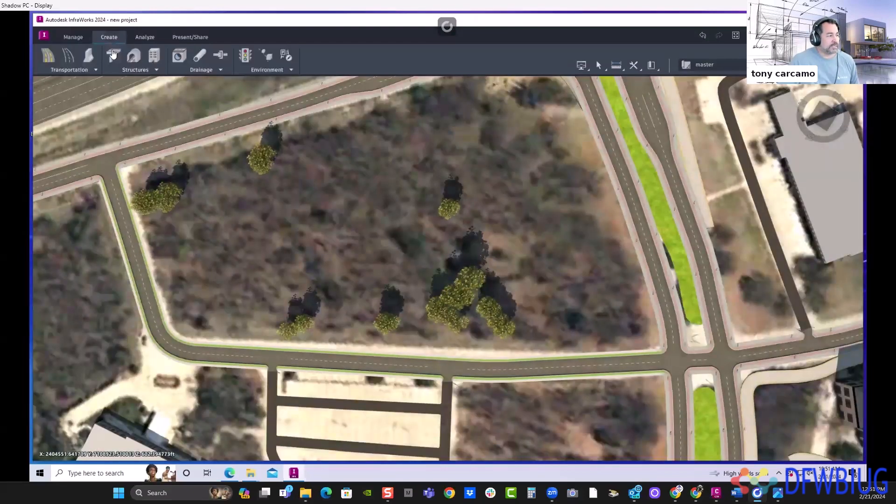
left_click(267, 70)
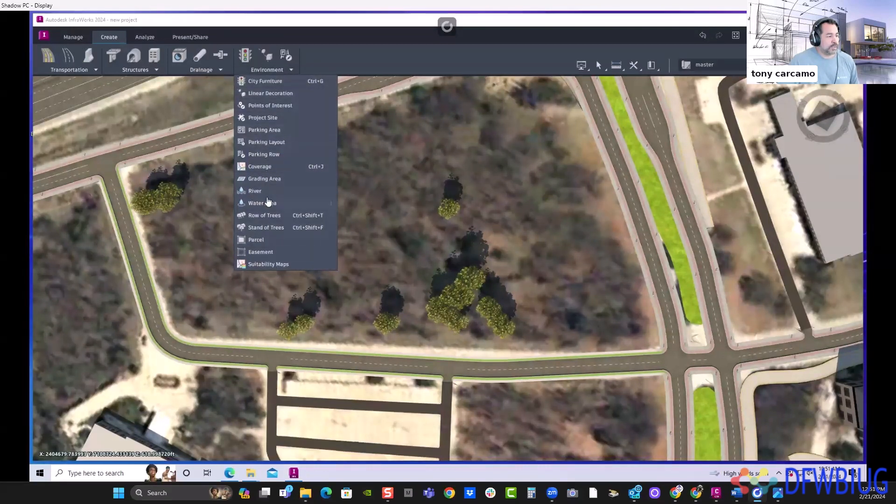
left_click(270, 232)
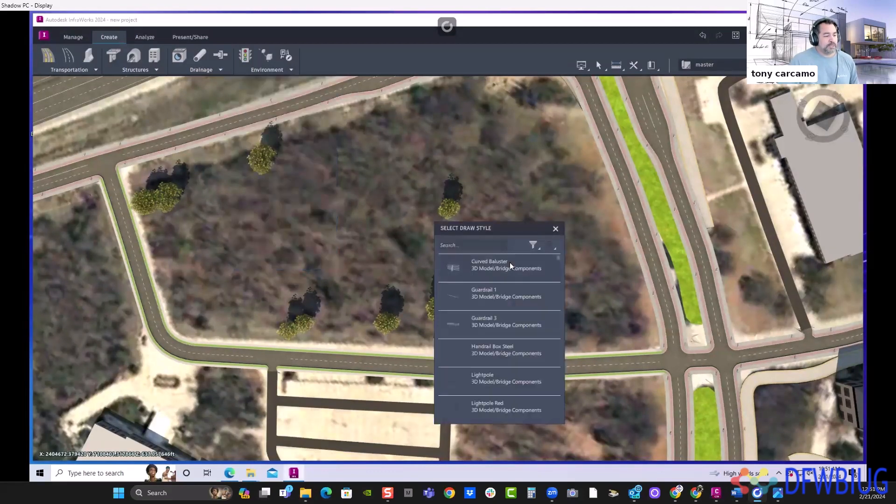
left_click(484, 244)
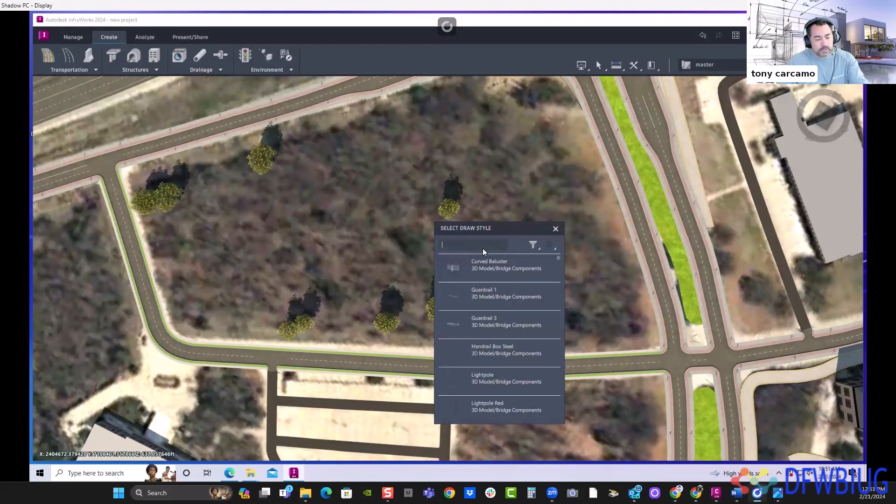
type("tree")
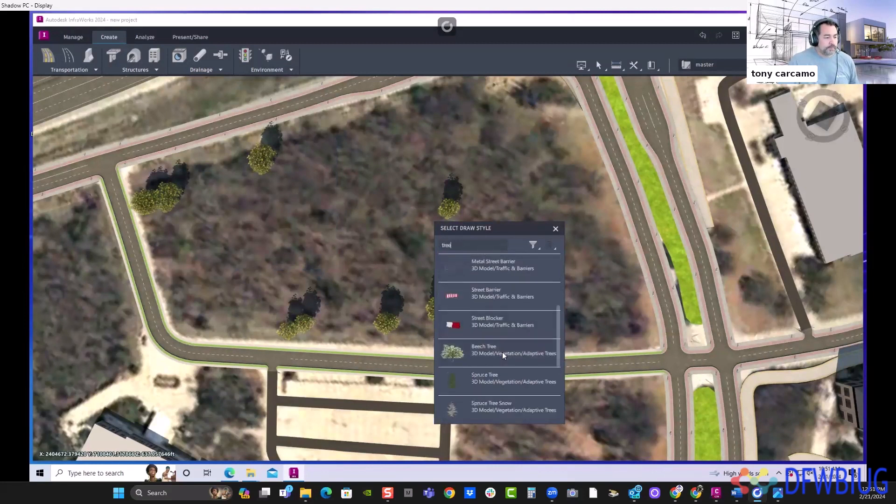
left_click_drag(559, 327, 563, 364)
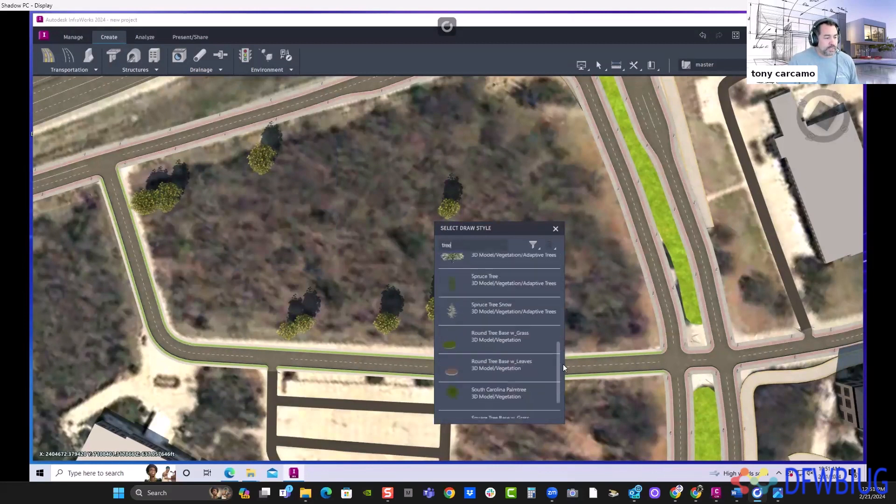
left_click(488, 311)
left_click_drag(560, 190, 449, 197)
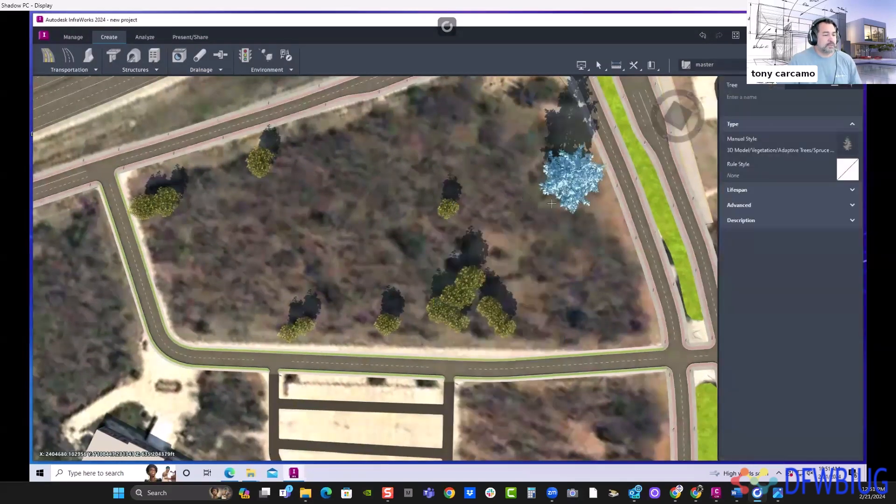
scroll(533, 224, "up", 1)
left_click_drag(550, 127, 564, 169)
left_click(565, 167)
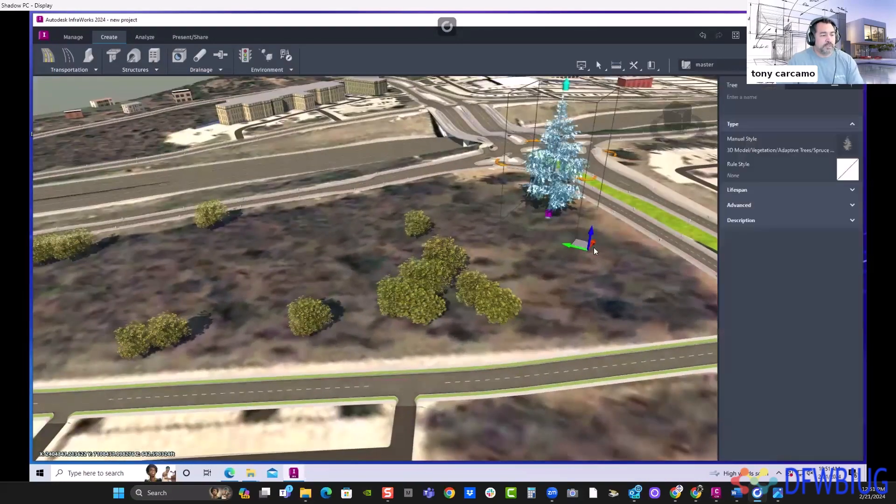
left_click_drag(593, 247, 812, 157)
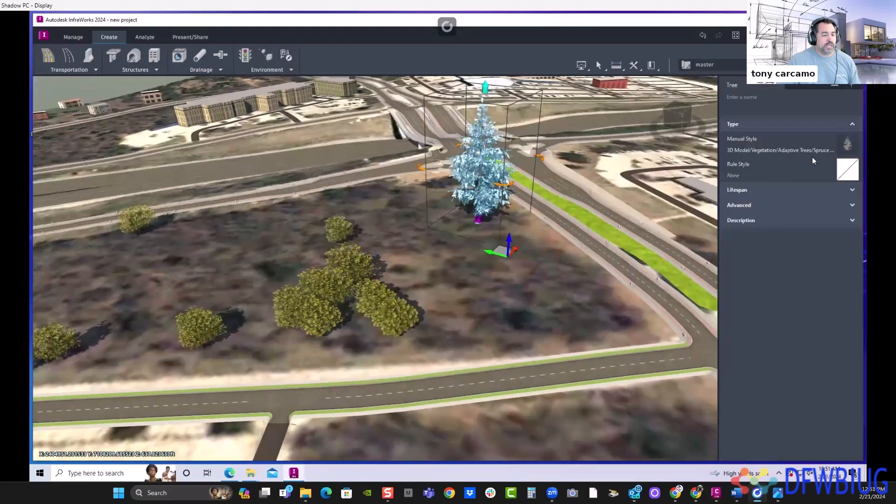
left_click(851, 143)
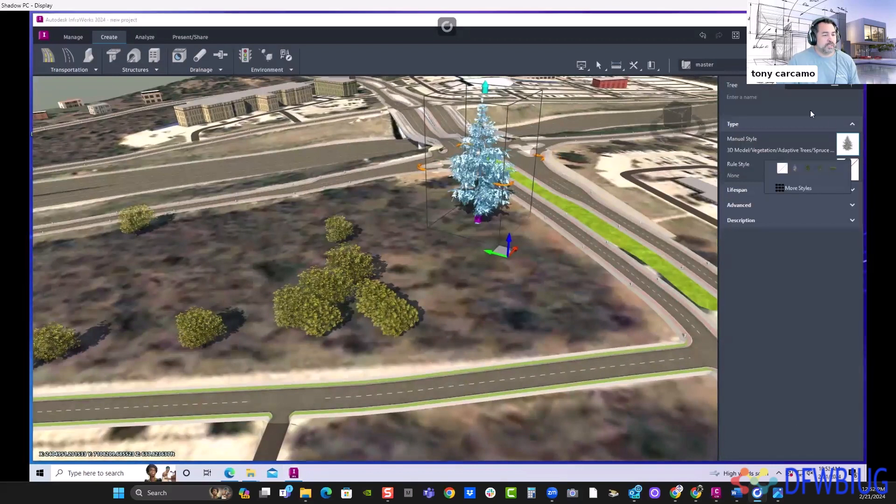
left_click(785, 188)
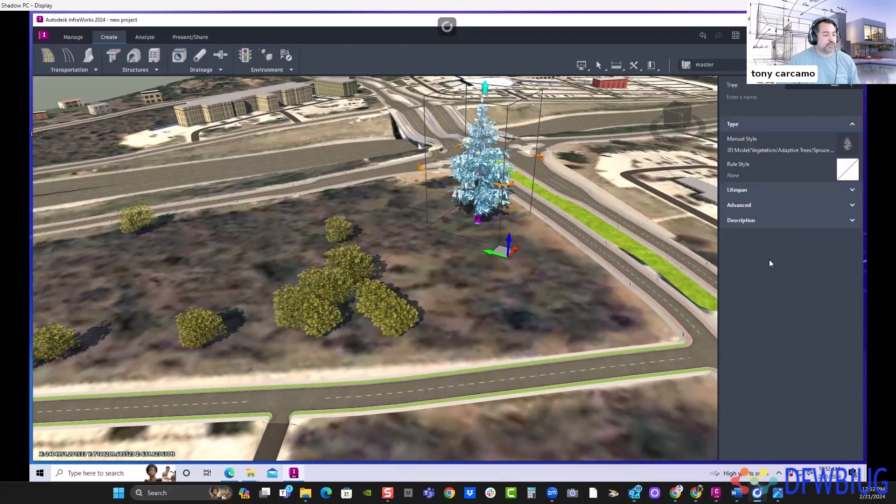
left_click_drag(492, 145, 622, 144)
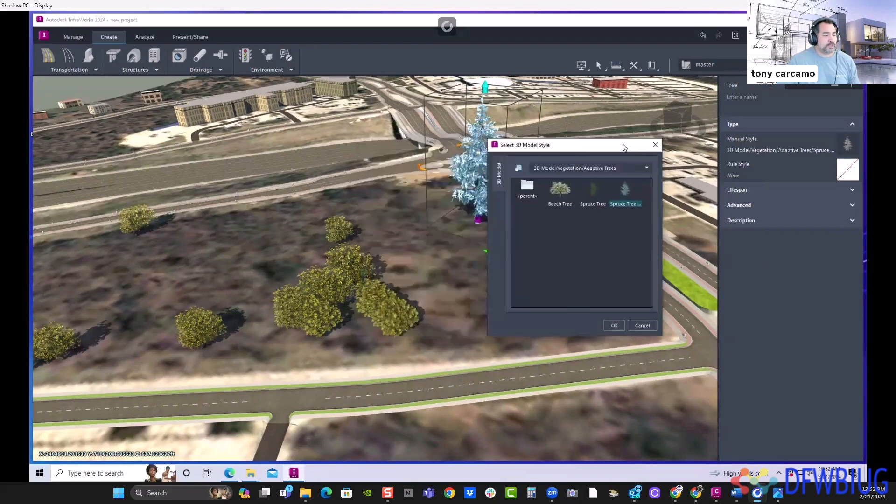
left_click(659, 147)
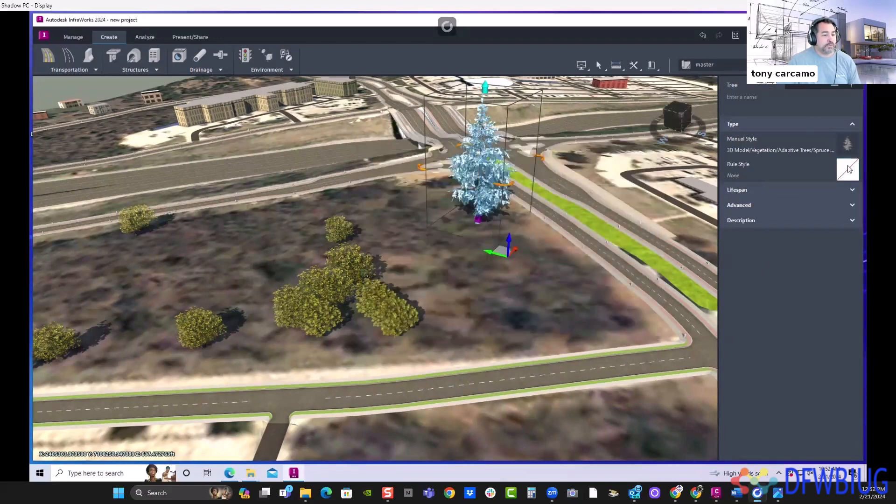
left_click_drag(632, 169, 630, 170)
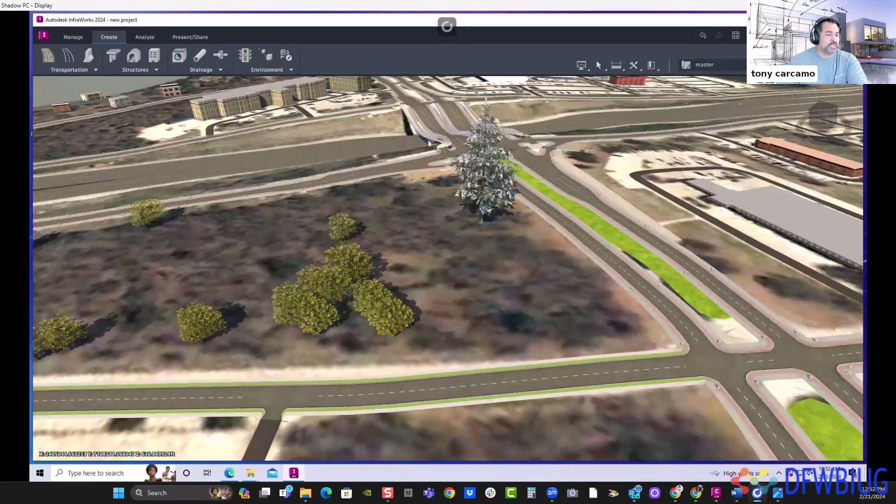
- Open the style palette's 3D Model/Vegetation catalog and apply the T38-V02 Yellow style to the snowy spruce
left_click(70, 37)
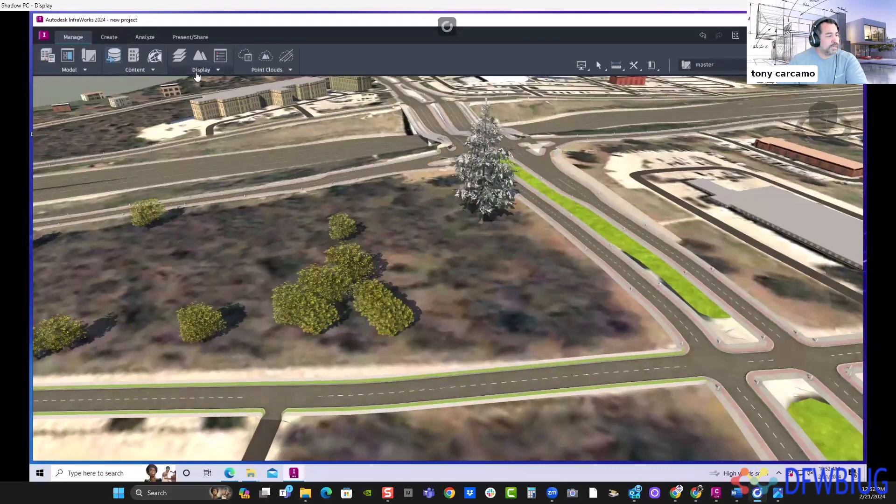
left_click(201, 69)
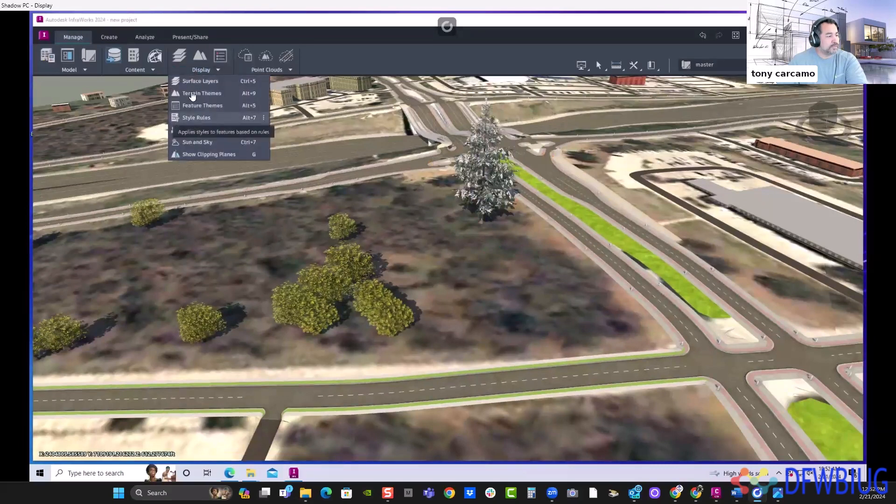
left_click(136, 69)
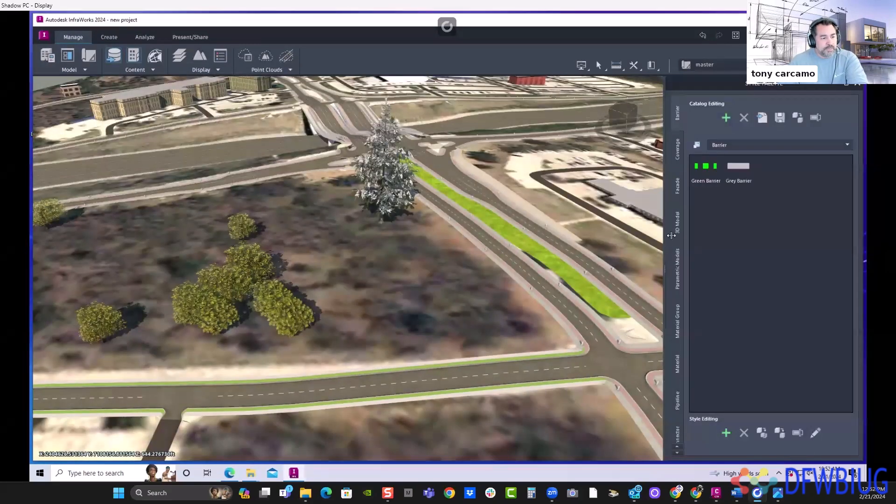
left_click(676, 230)
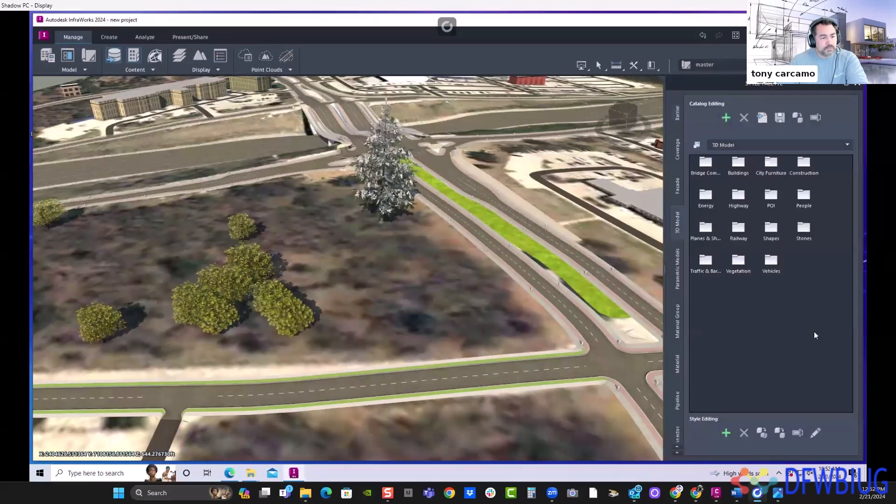
double_click(736, 275)
scroll(746, 326, "down", 5)
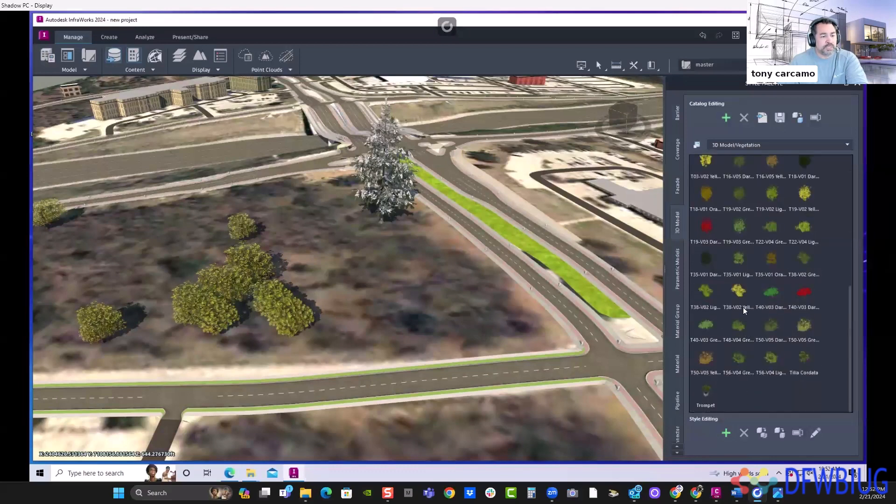
left_click_drag(680, 260, 392, 204)
scroll(392, 239, "up", 2)
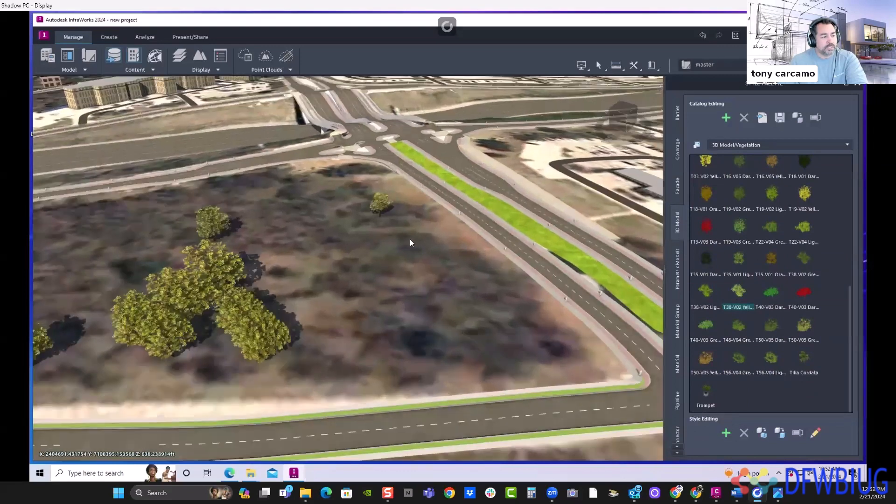
- Try the T40-V03 Dark Green, T56-V04 Light, T38-V02 Light and Aesculus vegetation styles on the tree near the intersection
left_click_drag(771, 291, 378, 198)
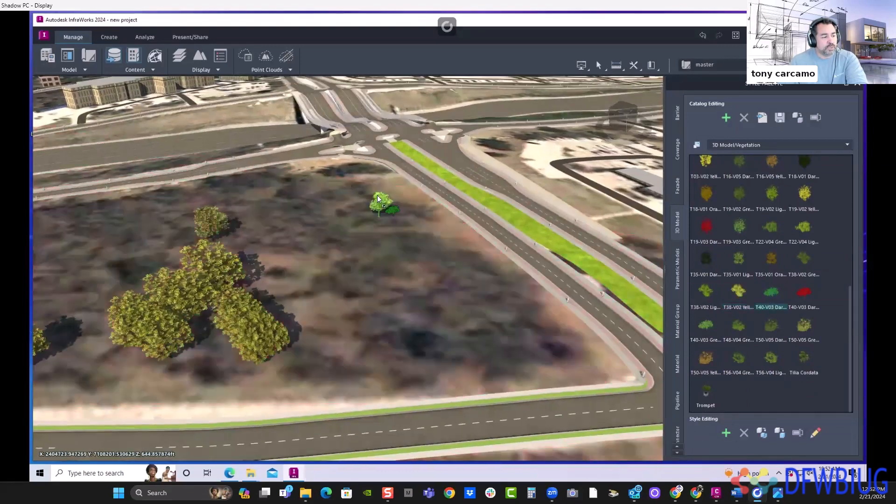
left_click_drag(466, 233, 379, 208)
scroll(385, 226, "up", 2)
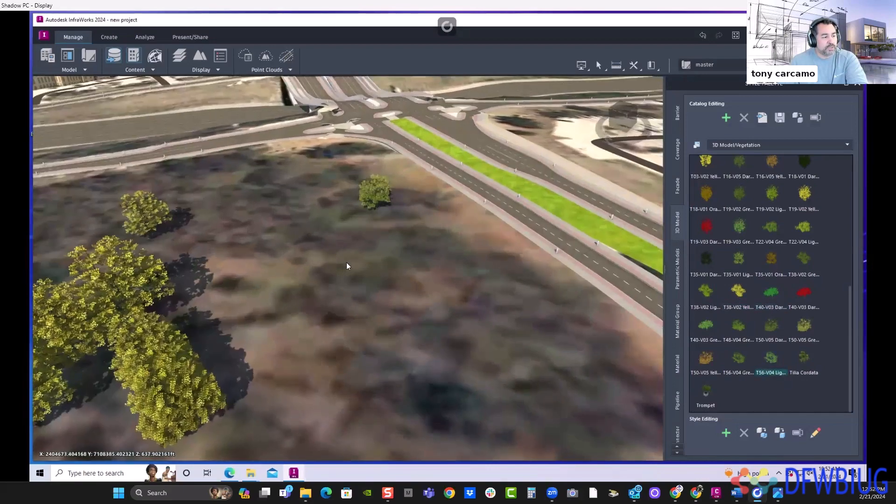
left_click_drag(347, 262, 462, 299)
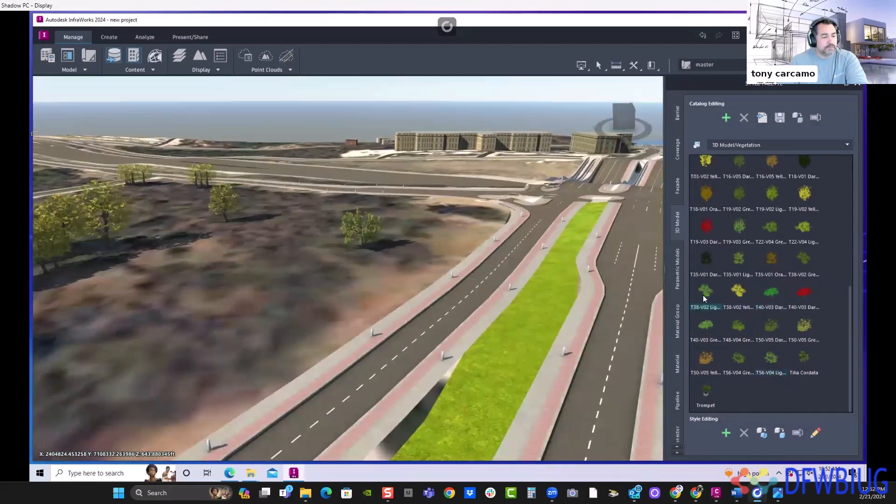
left_click_drag(705, 299, 363, 233)
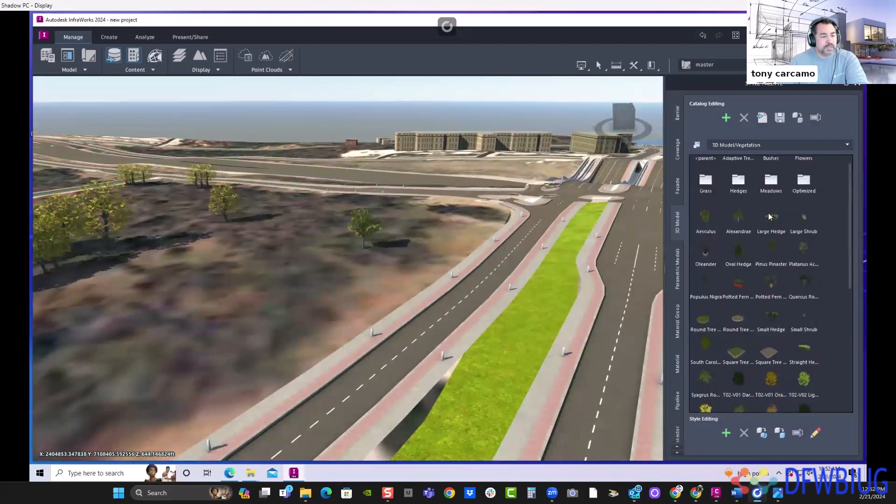
scroll(768, 213, "up", 1)
left_click_drag(699, 232, 365, 226)
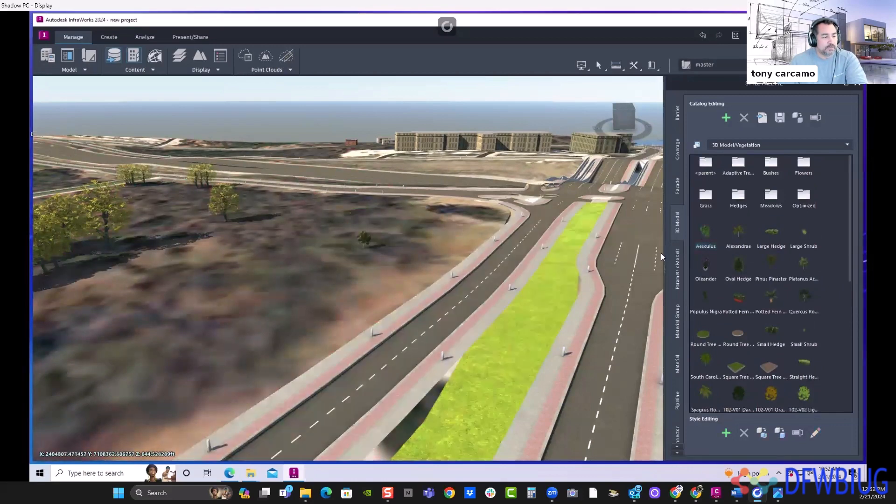
- Apply the Beech Tree style from Vegetation/Adaptive Trees to the newly placed tree and view it up close
double_click(736, 170)
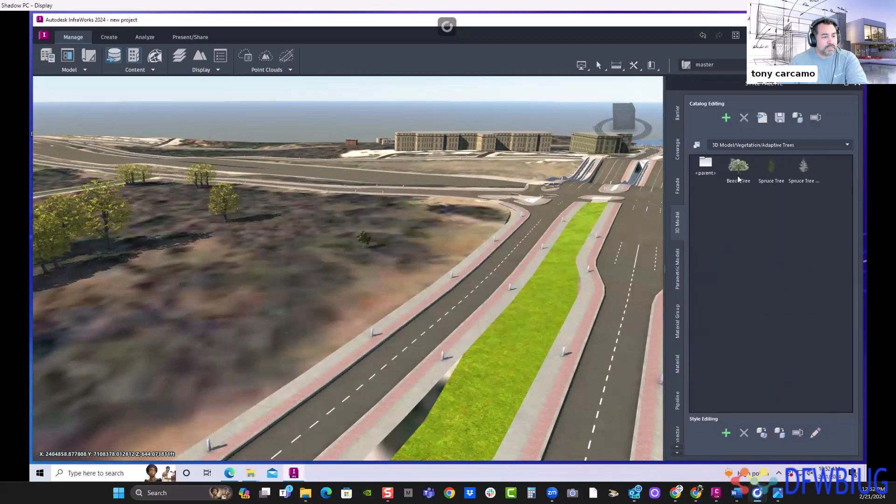
left_click_drag(734, 172, 366, 237)
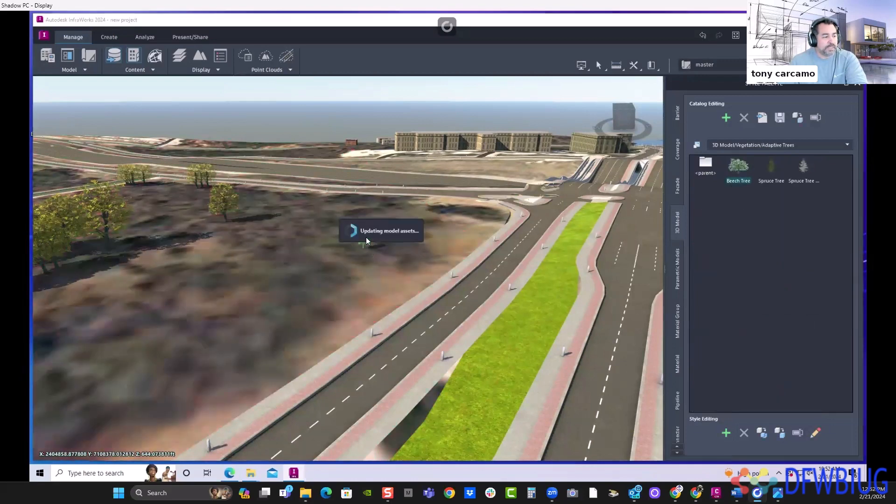
scroll(363, 238, "up", 6)
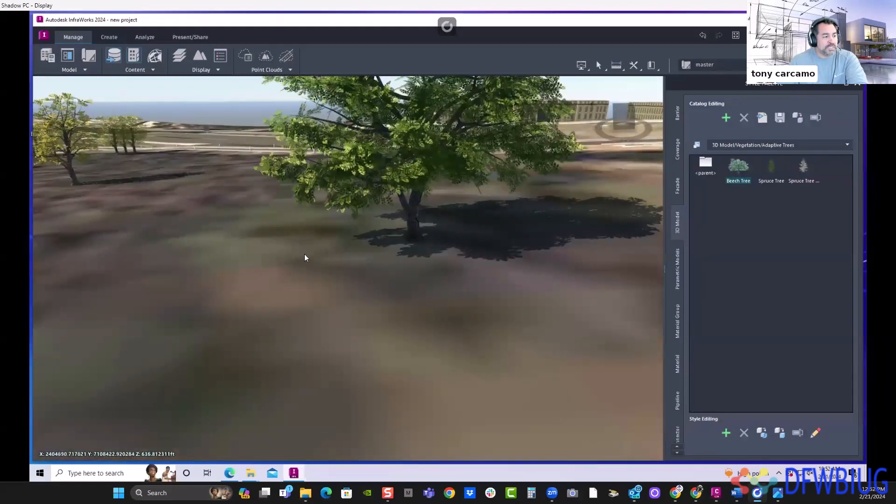
left_click_drag(304, 254, 771, 202)
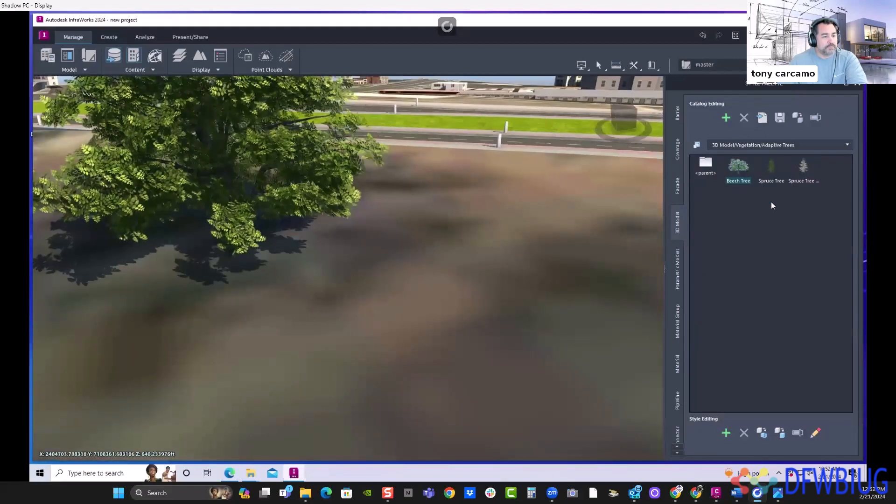
- Replace the beech tree's style with the Deciduous style from the 3D Model/Vegetation/Optimized catalog
double_click(712, 168)
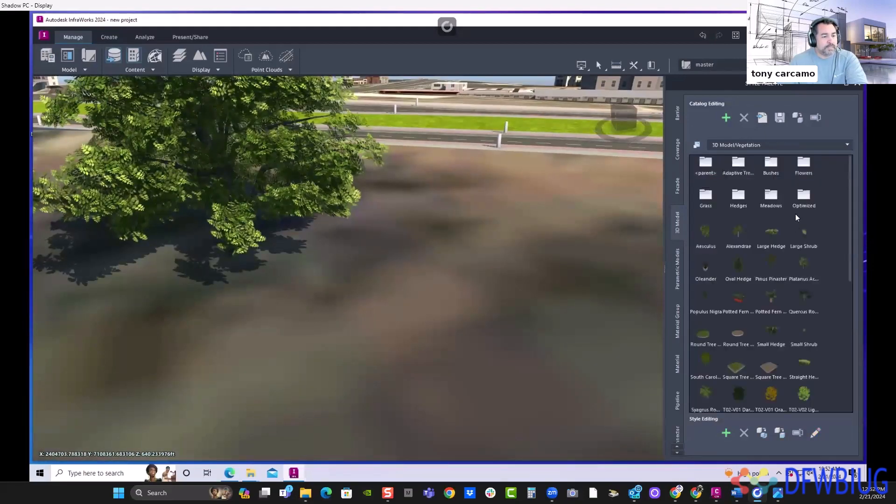
double_click(768, 198)
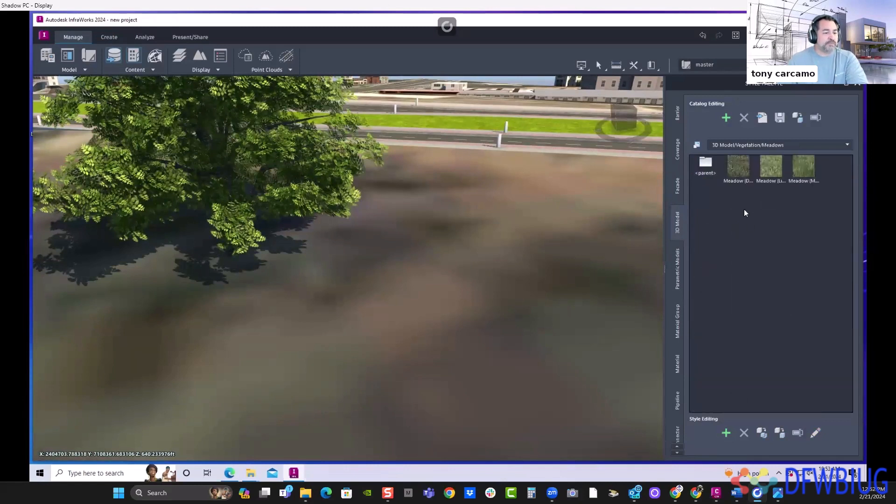
double_click(706, 166)
double_click(803, 198)
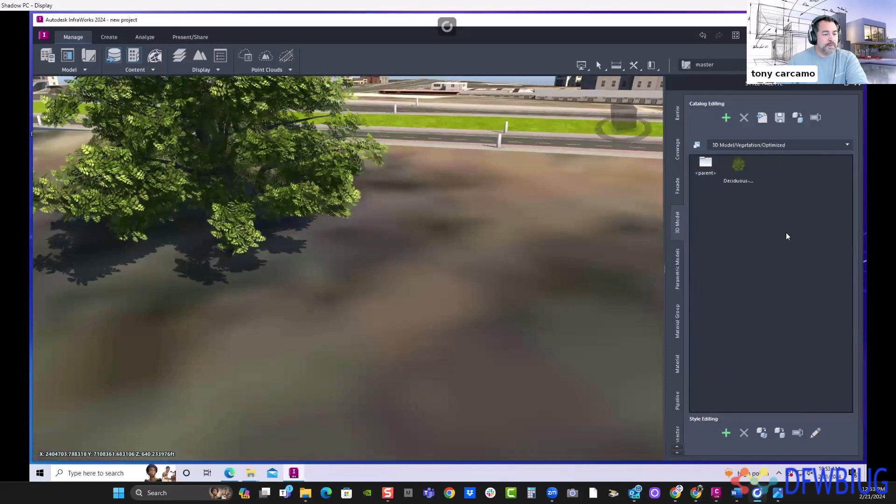
left_click_drag(614, 183, 294, 175)
scroll(325, 235, "down", 1)
scroll(325, 238, "down", 5)
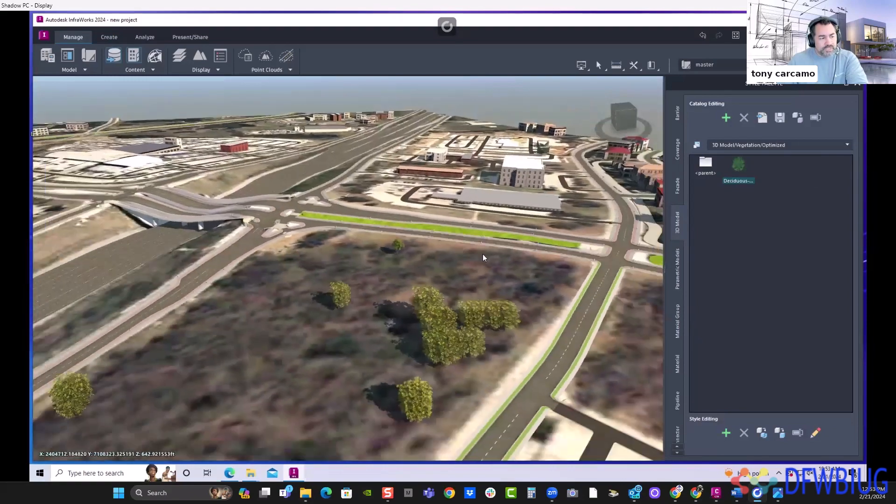
middle_click_drag(484, 257, 425, 279)
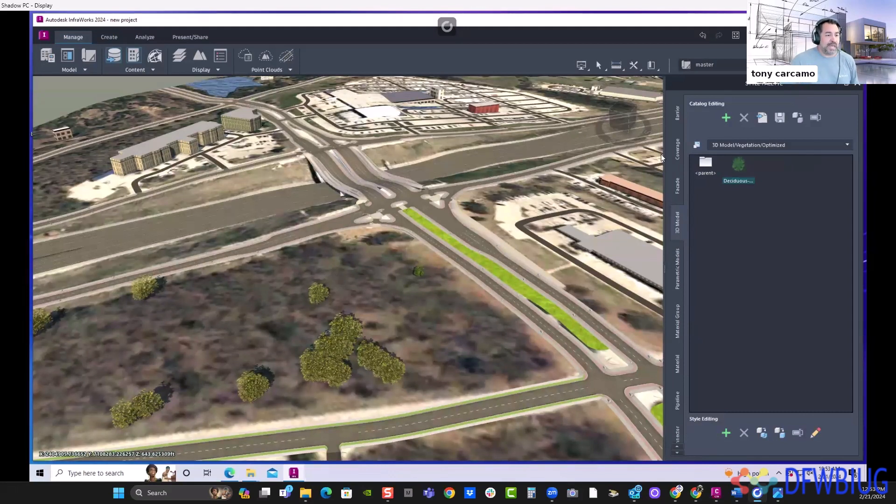
- Try adding new catalogs inside 3D Model/Vegetation/Optimized, and delete the added catalogs again
left_click(725, 119)
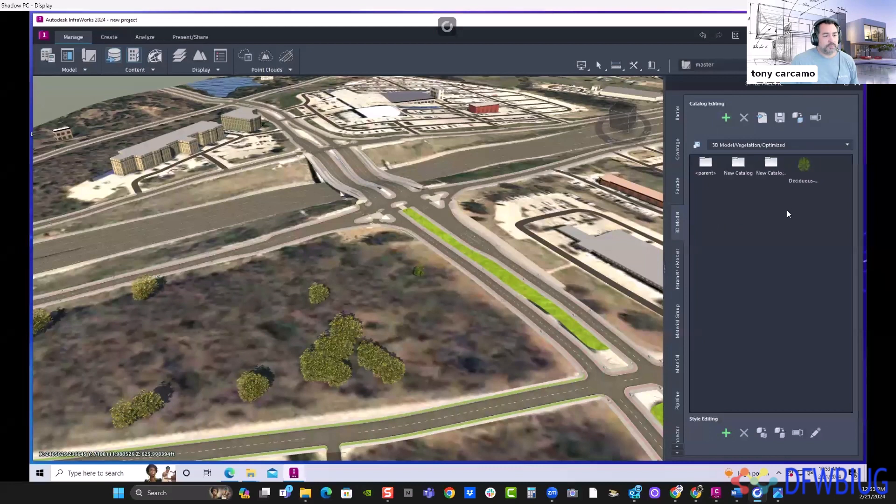
left_click(745, 117)
left_click(482, 252)
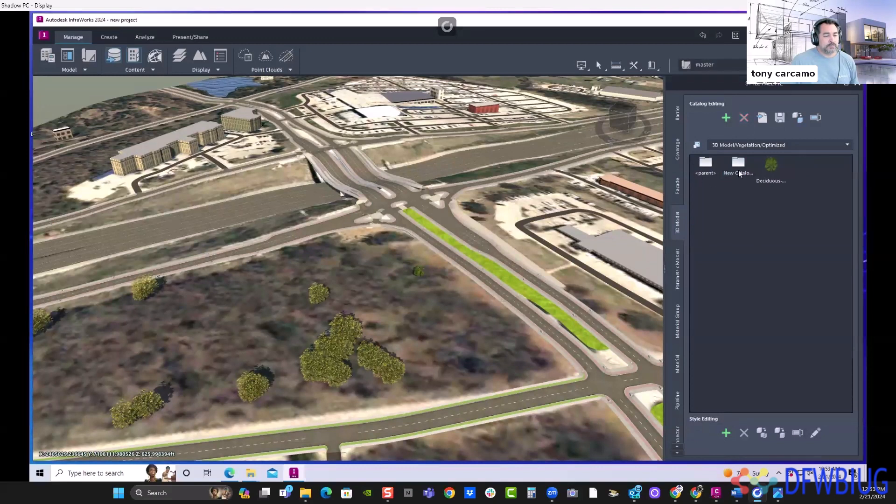
left_click(743, 120)
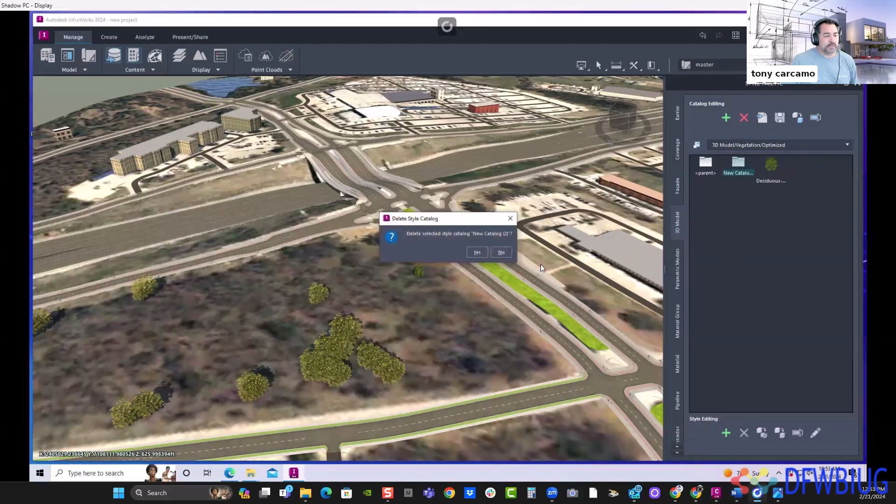
left_click(477, 253)
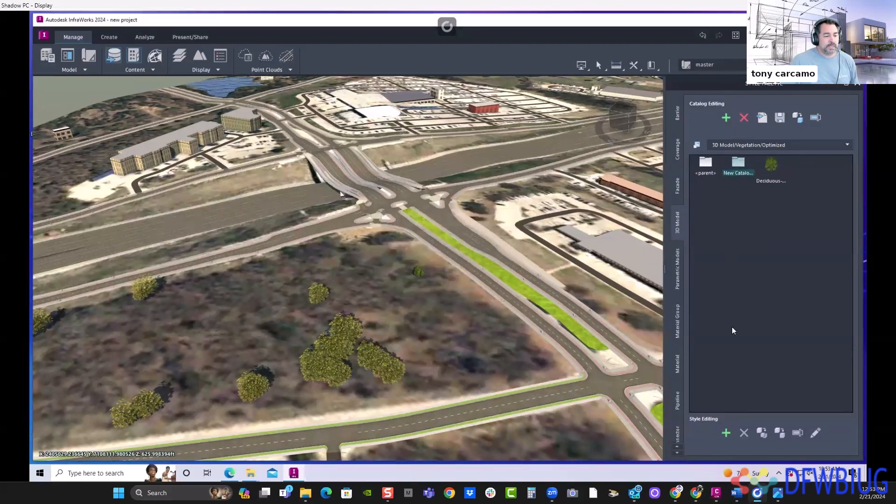
- Start defining a new 3D model style, check which model file formats it accepts, and cancel the definition
left_click(727, 434)
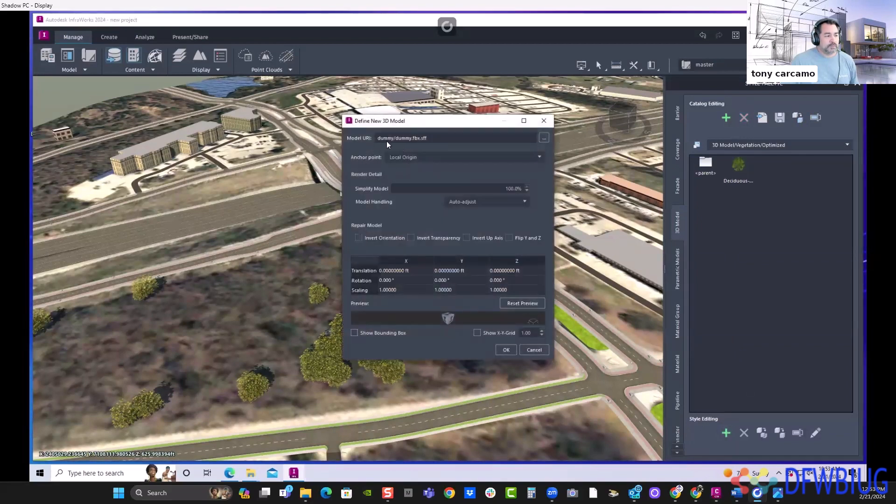
left_click(543, 139)
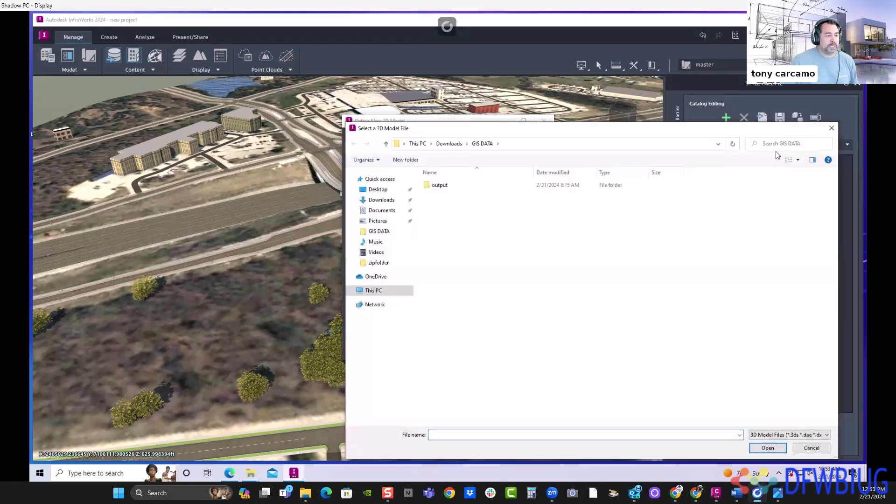
left_click(831, 128)
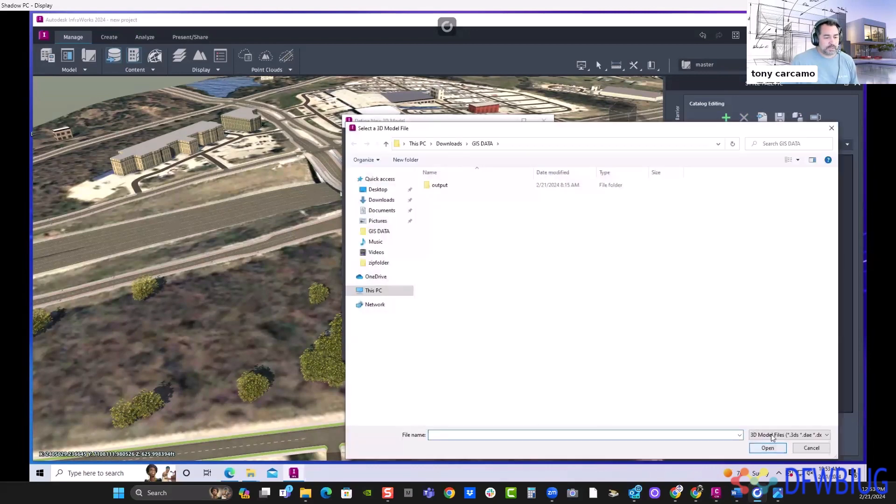
left_click_drag(735, 133, 493, 81)
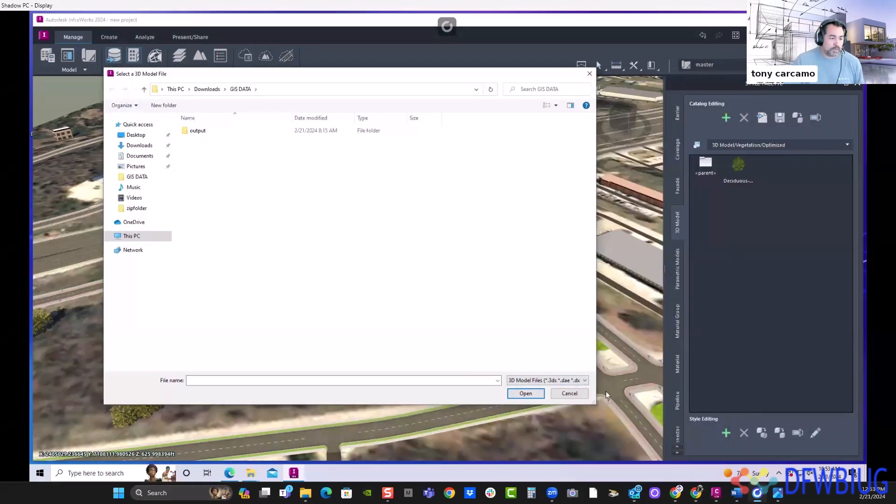
left_click(585, 380)
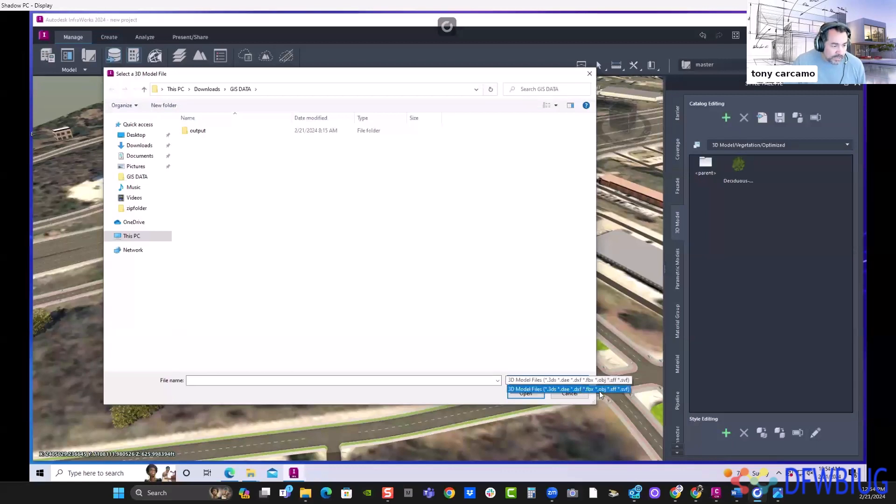
left_click(599, 391)
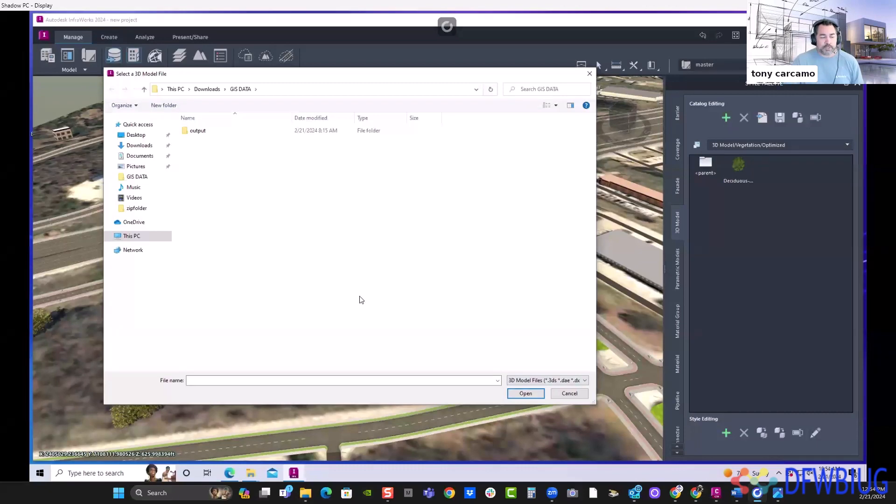
left_click(570, 394)
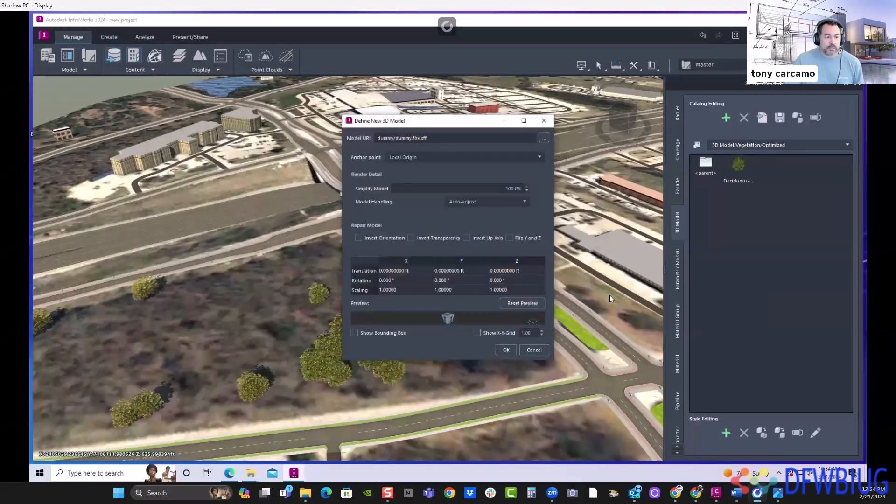
left_click(533, 350)
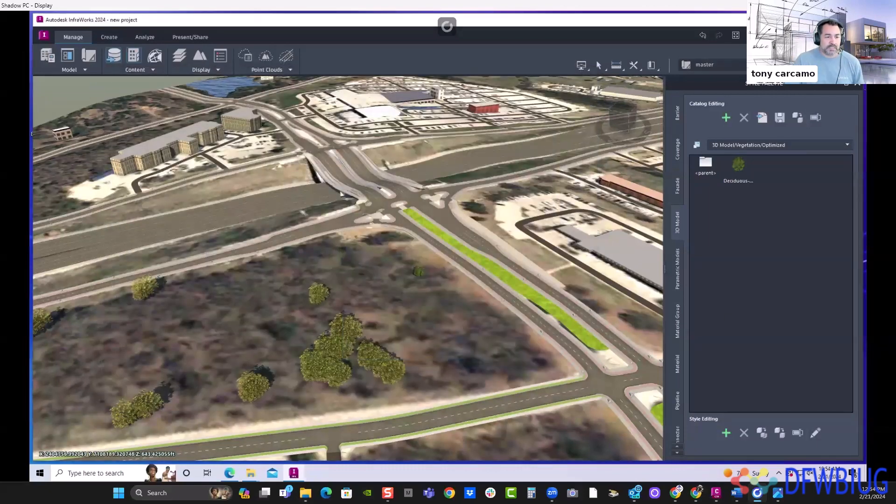
- Close the style palette and review the file formats that can be added as data sources
left_click(857, 84)
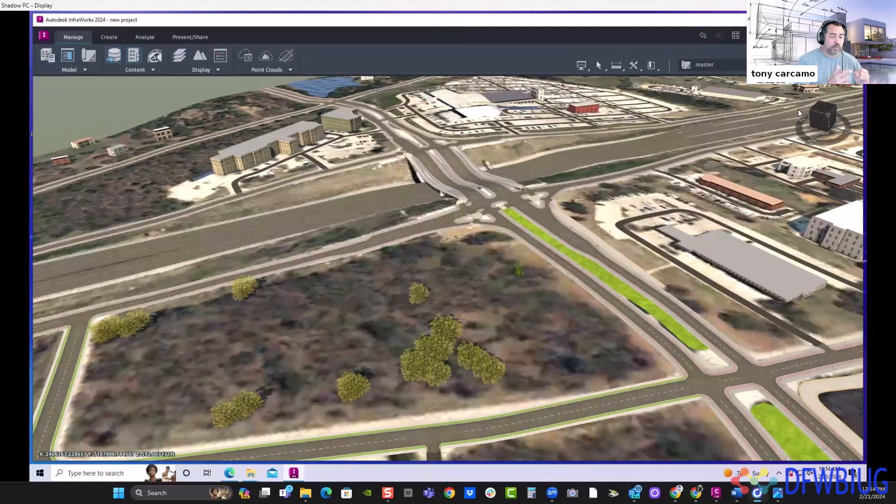
left_click(108, 66)
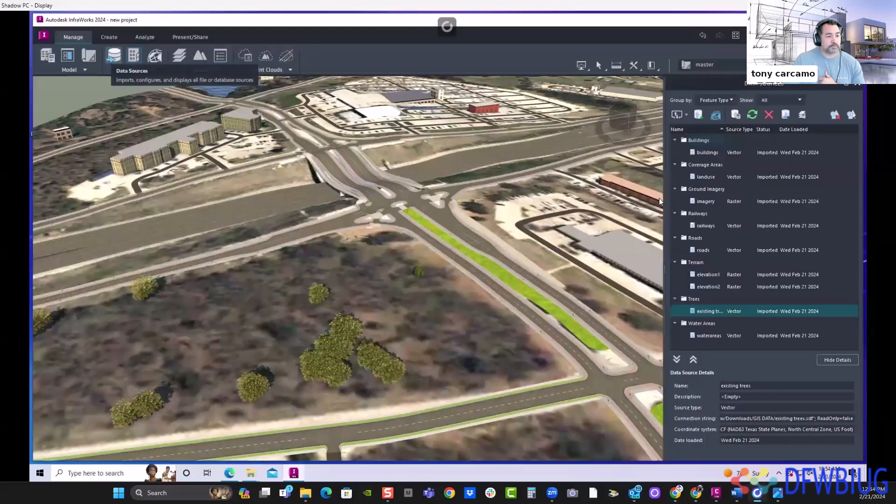
left_click(686, 116)
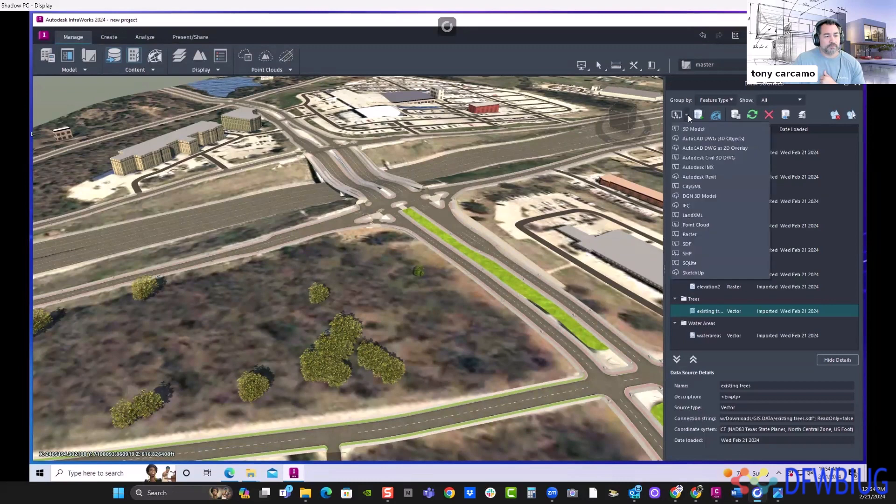
left_click(684, 147)
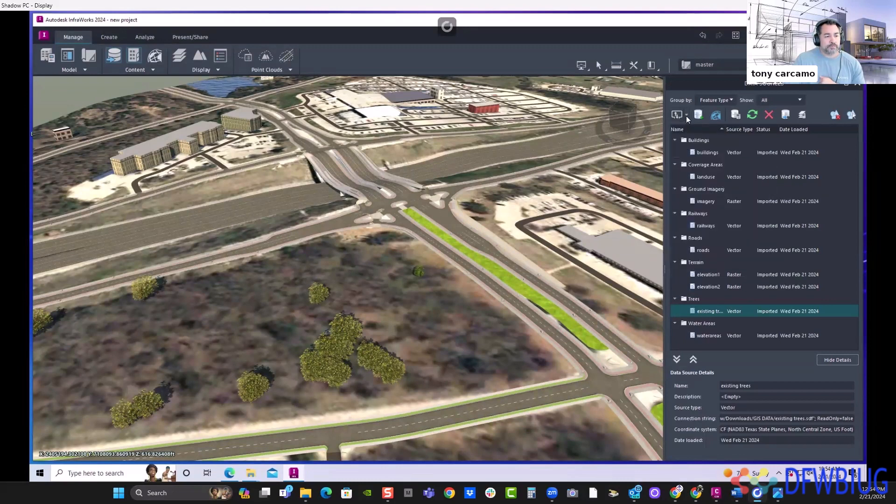
left_click(687, 116)
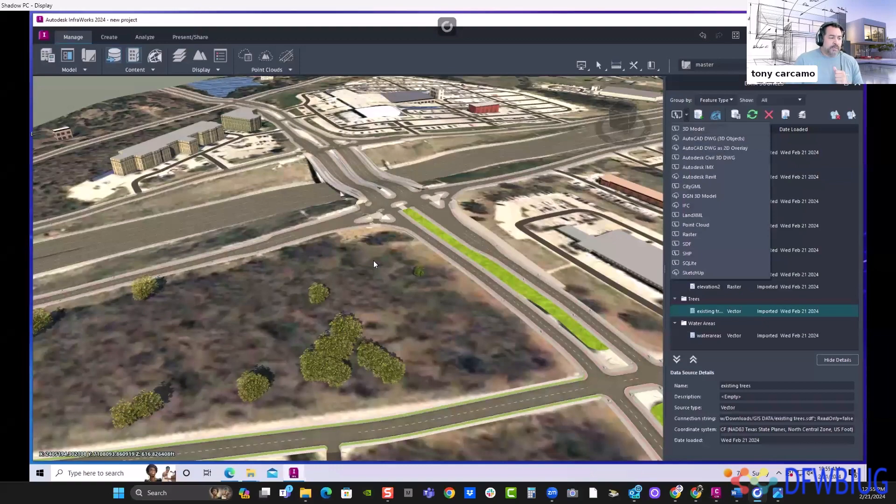
- Add a new proposal named concept1 to the model while viewing the wooded lot from above
scroll(378, 299, "up", 5)
left_click_drag(332, 355, 510, 204)
left_click_drag(360, 223, 337, 238)
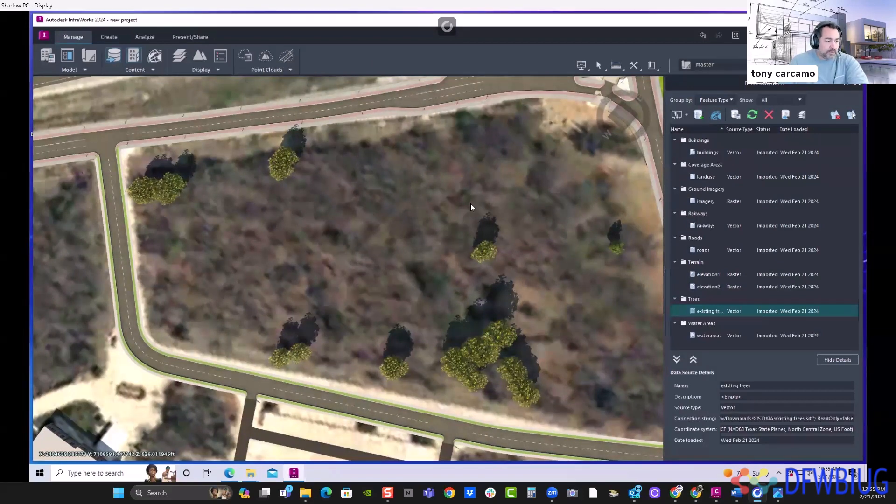
left_click_drag(471, 203, 425, 272)
scroll(426, 272, "down", 1)
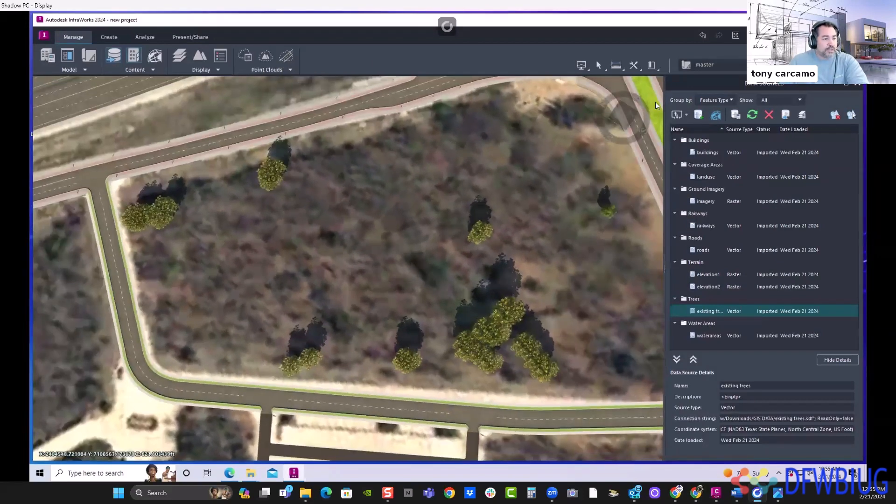
left_click(707, 65)
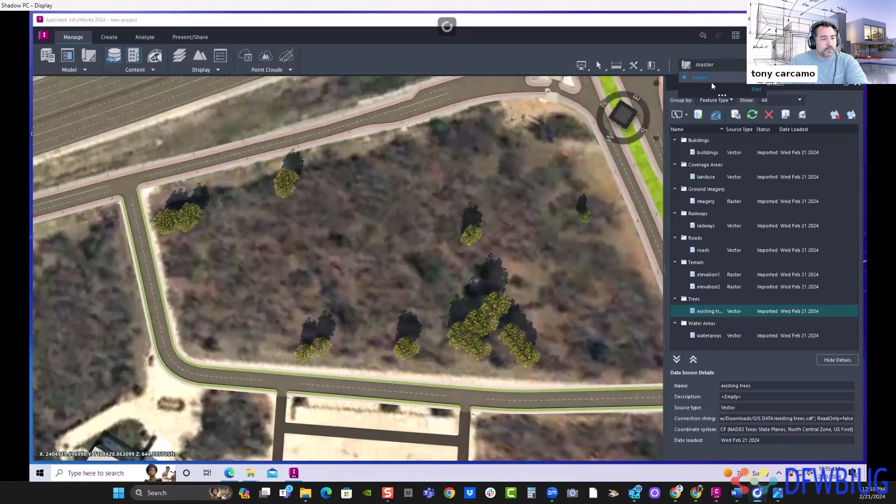
left_click(756, 91)
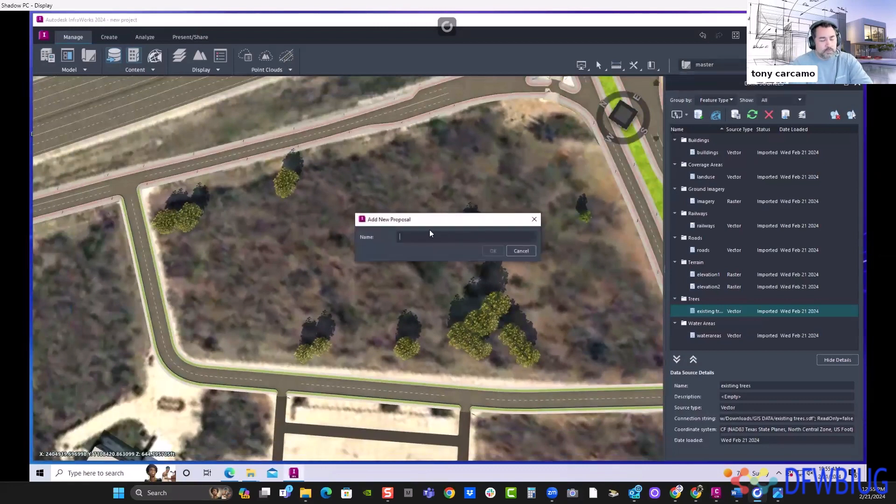
type("concept1")
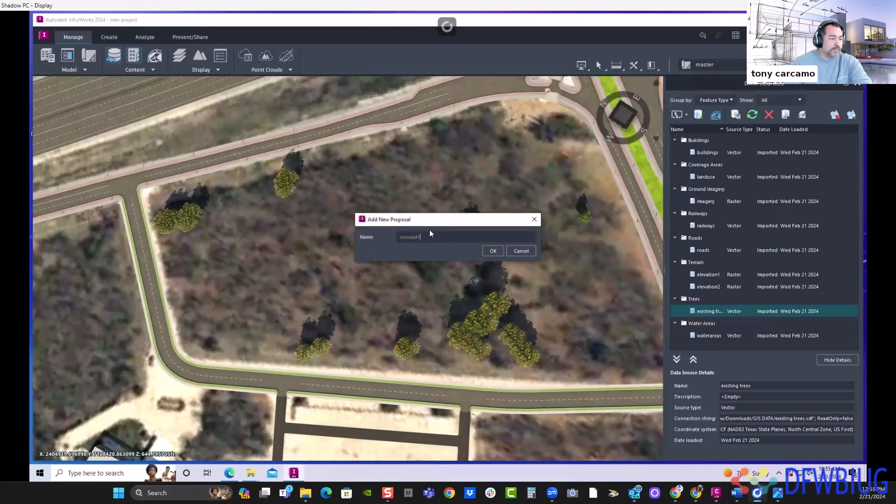
left_click(493, 250)
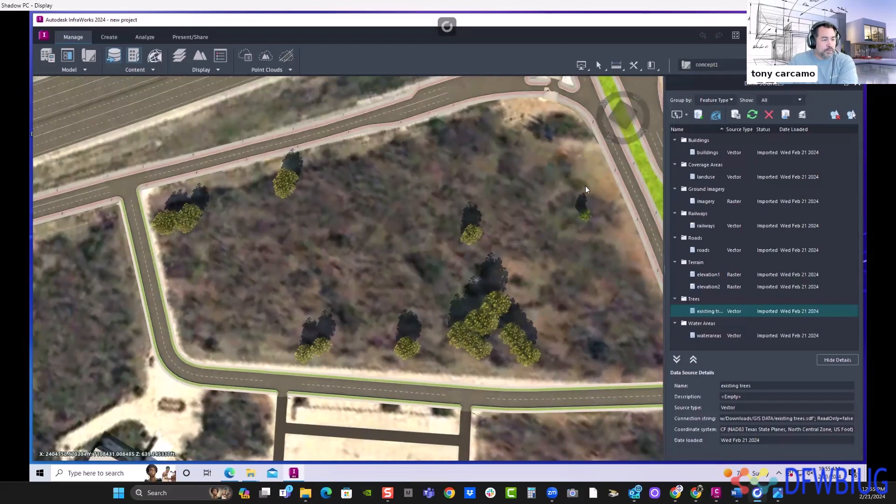
- Thin out the overlapping imported trees in the cluster at the lot's corner beside the side road junction
left_click_drag(585, 188, 473, 274)
left_click(477, 239)
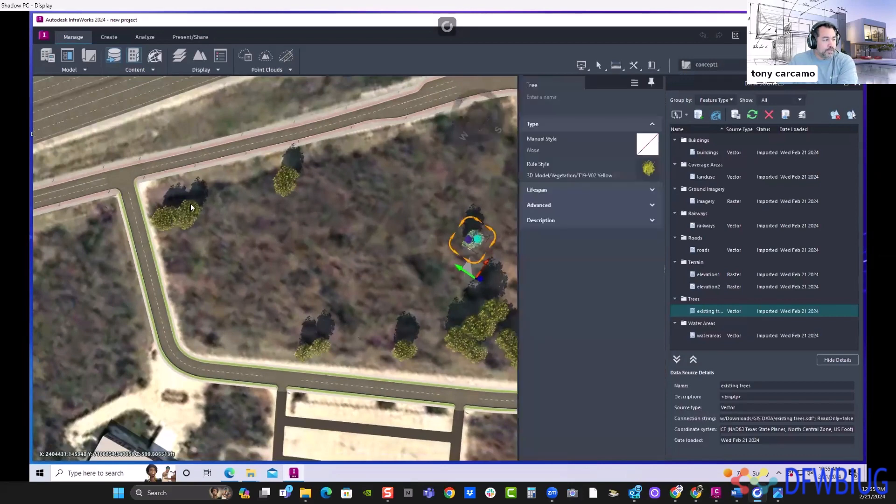
left_click(177, 218)
left_click(171, 222)
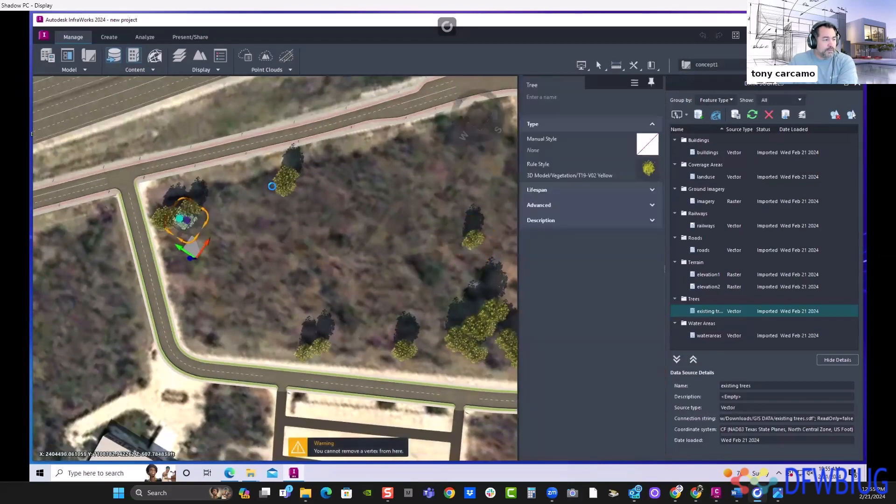
left_click(282, 179)
left_click(164, 220)
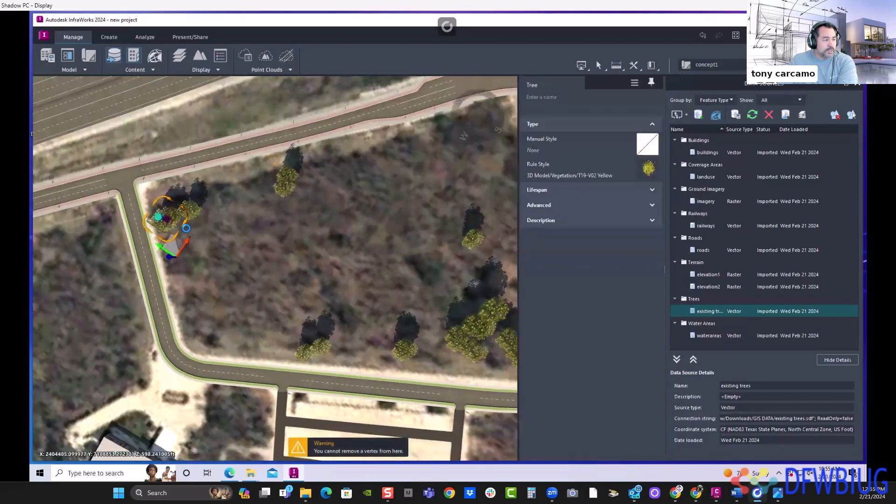
left_click(190, 211)
left_click(164, 225)
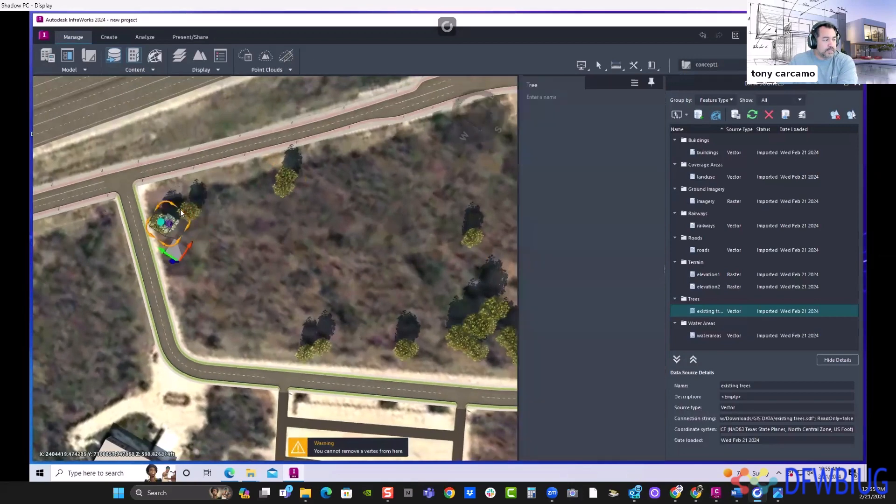
left_click(236, 218)
- Begin a row of trees at the lot's corner by the side road junction and run it along the main road edge
left_click_drag(363, 265, 355, 268)
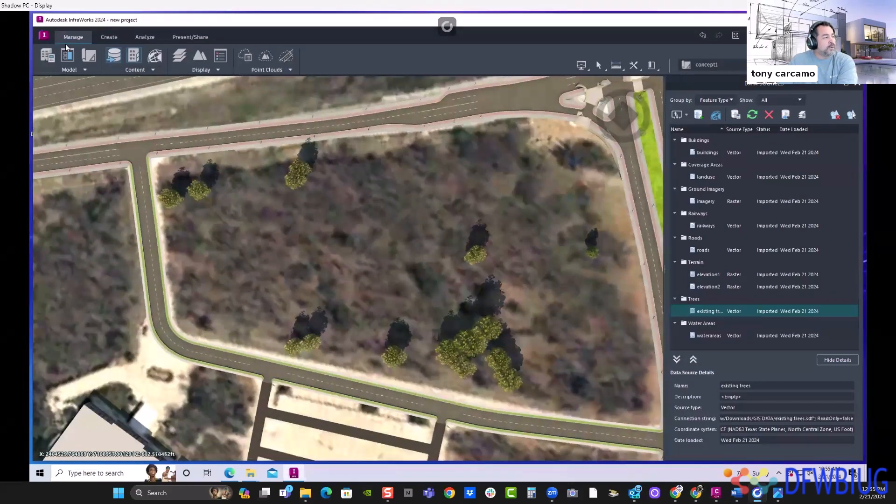
left_click(118, 39)
left_click(298, 70)
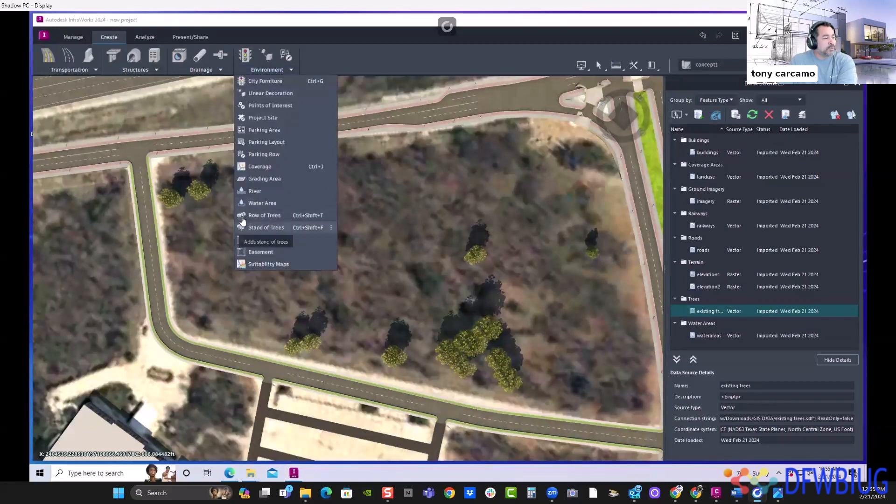
left_click(169, 176)
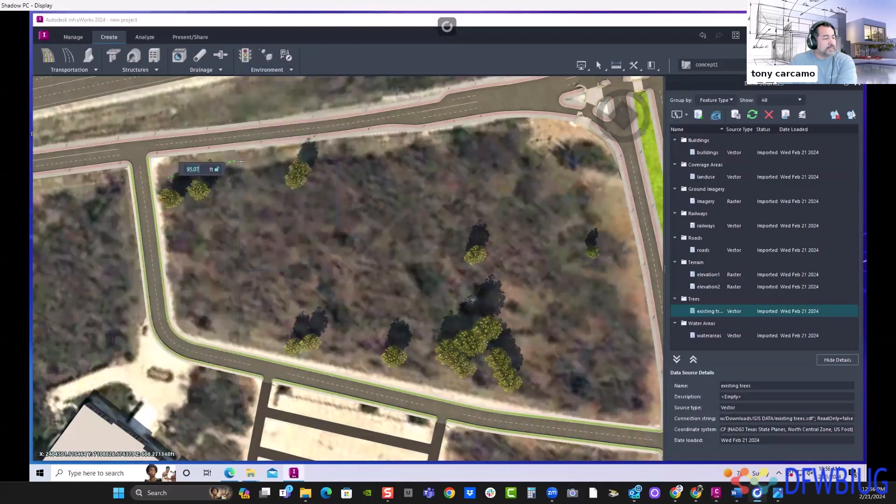
left_click(354, 154)
left_click(448, 134)
left_click(520, 124)
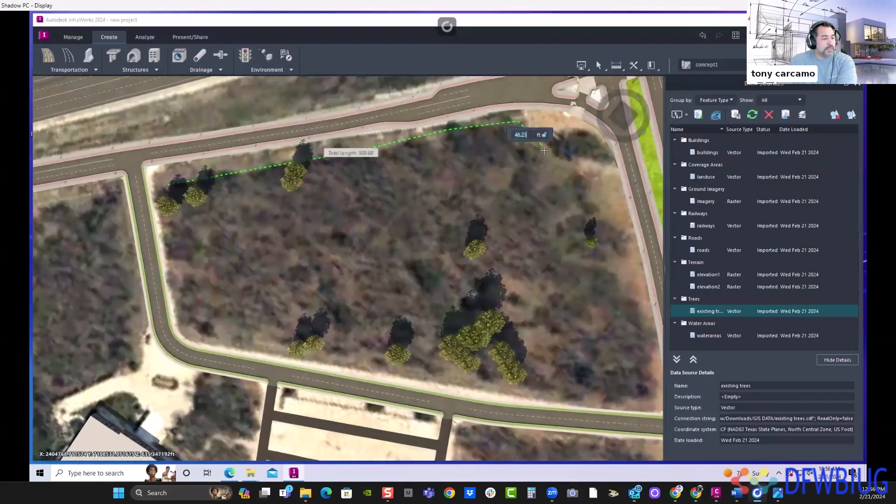
- Continue the row of trees down the lot's edge facing the median-divided road to its far corner
left_click_drag(593, 184, 630, 252)
left_click(600, 197)
left_click(593, 214)
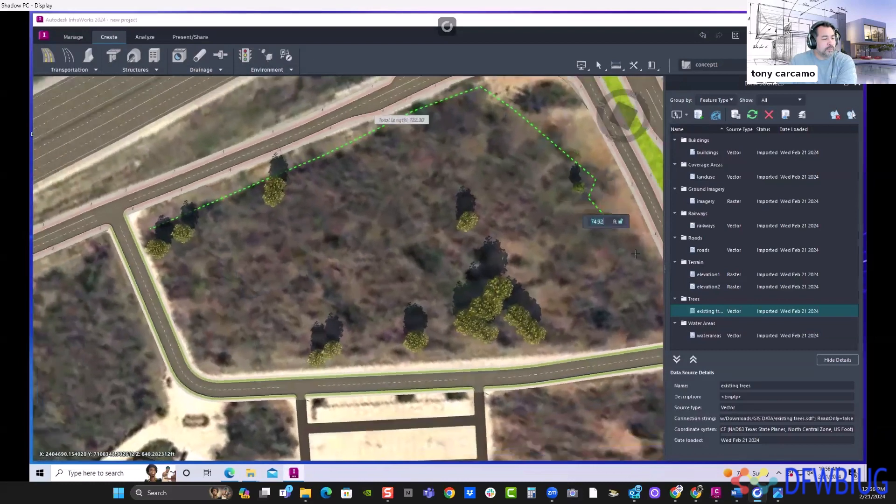
left_click(631, 258)
left_click(643, 316)
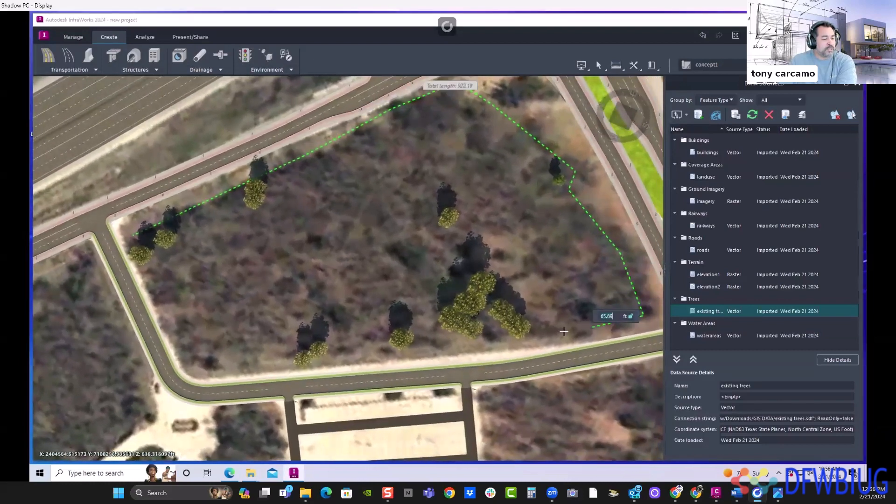
- Extend the row of trees from the far corner along the side road, past the existing tree clusters
left_click(592, 329)
left_click_drag(539, 330, 512, 334)
left_click(455, 349)
left_click(388, 345)
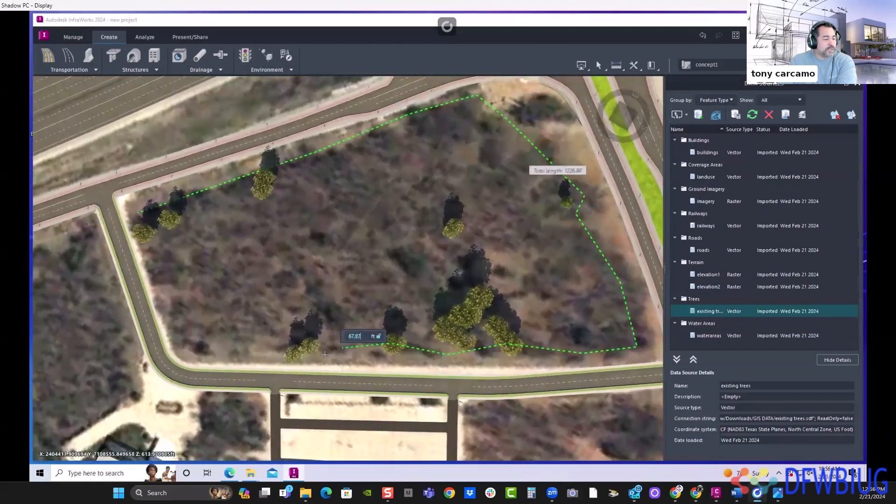
left_click(333, 349)
left_click(308, 342)
- Carry the row of trees around the side road bend back to its starting corner, finish it and clear the selection
left_click(256, 348)
left_click(207, 342)
left_click(166, 316)
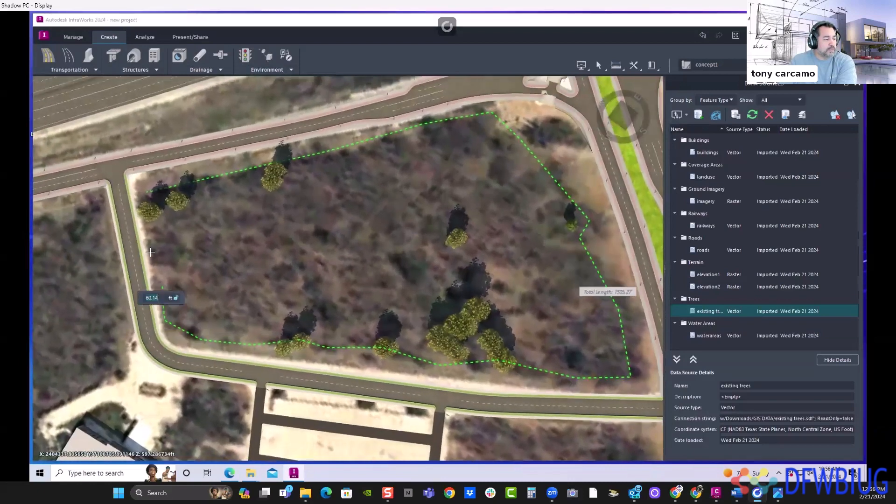
left_click(164, 185)
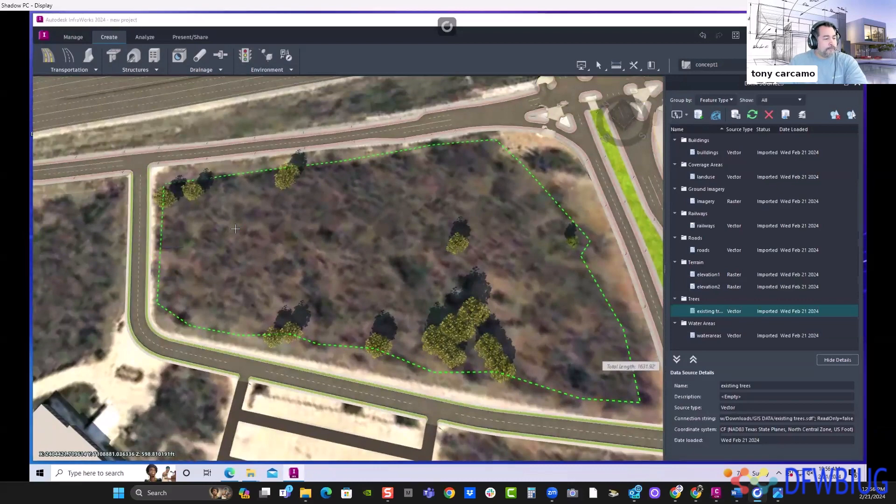
scroll(321, 234, "down", 1)
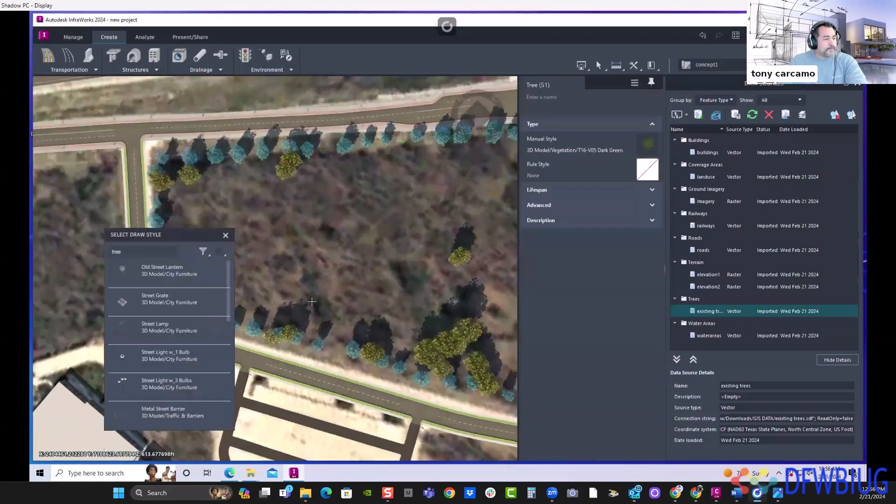
key("Escape")
scroll(383, 202, "down", 1)
middle_click_drag(382, 201, 313, 186)
key("Escape")
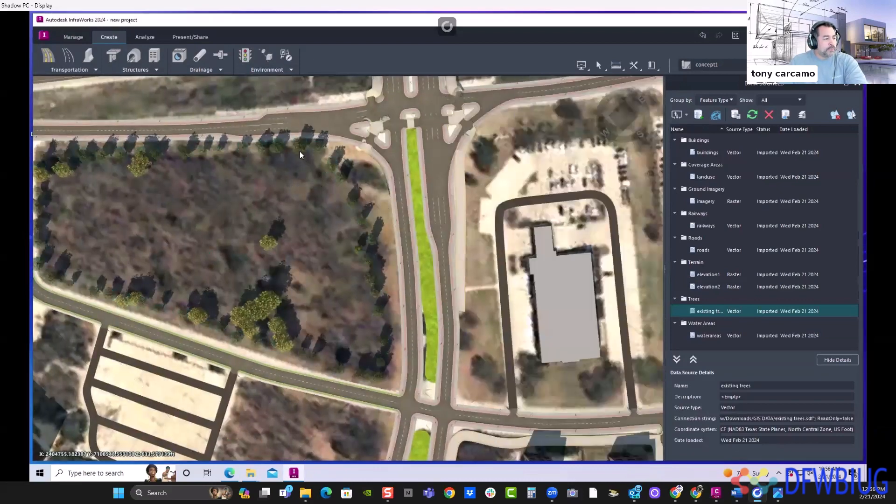
- Select individual trees along the new perimeter row to examine its path and vertices
left_click(295, 201)
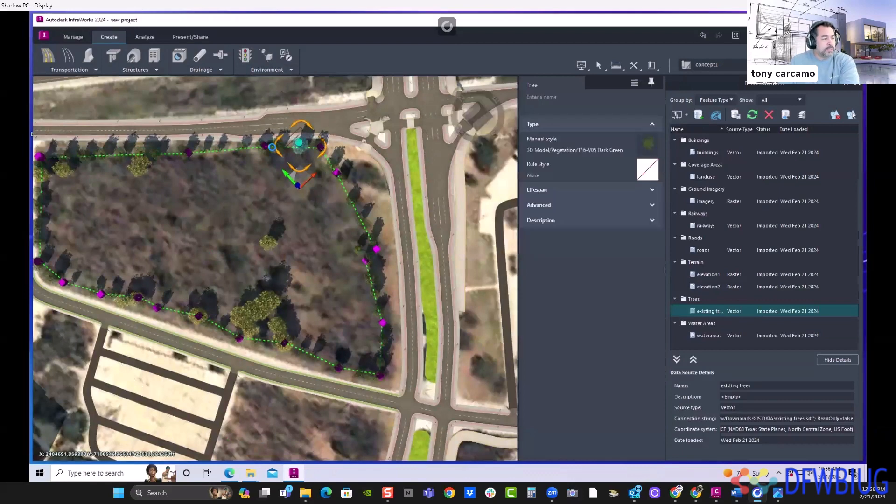
middle_click_drag(272, 125, 332, 163)
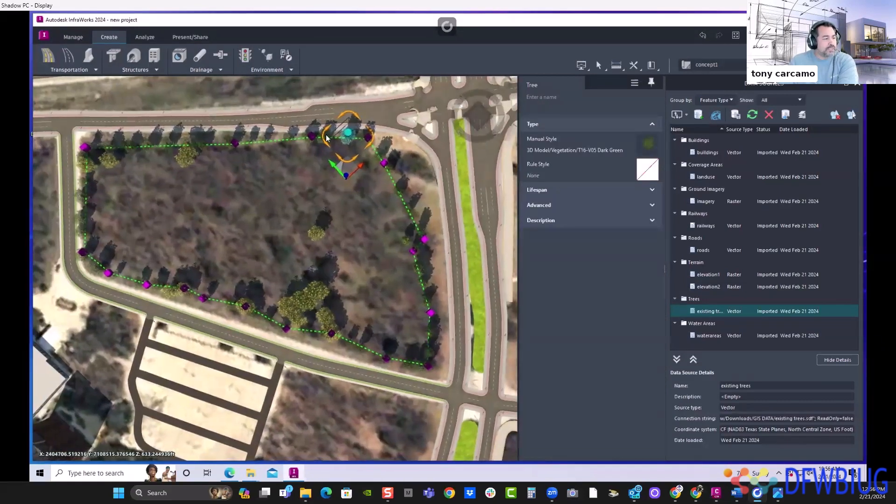
left_click(386, 171)
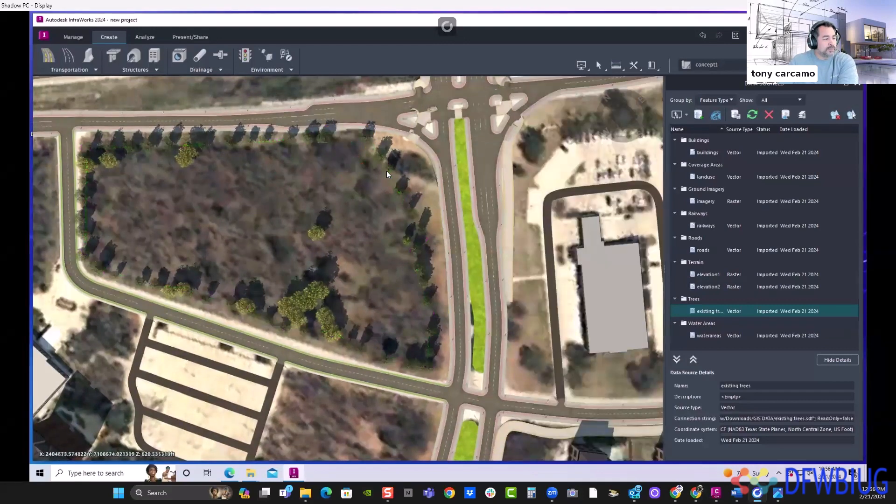
left_click_drag(329, 136, 326, 138)
left_click(323, 138)
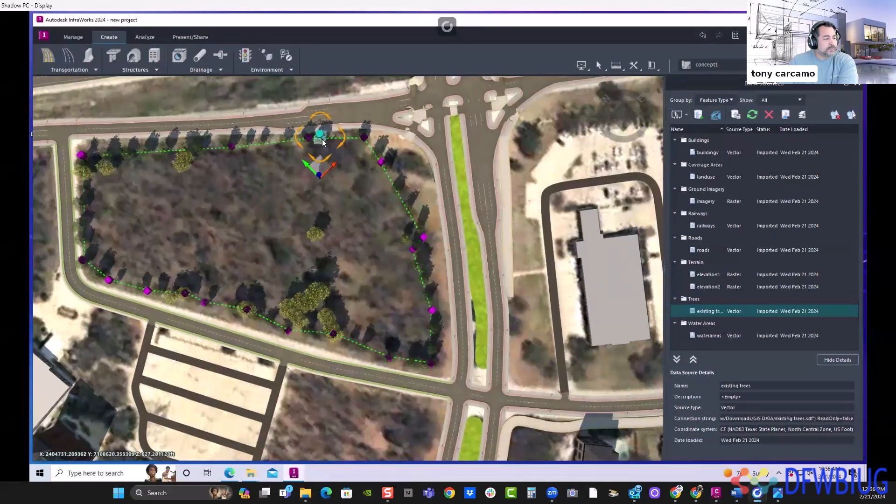
key("Escape")
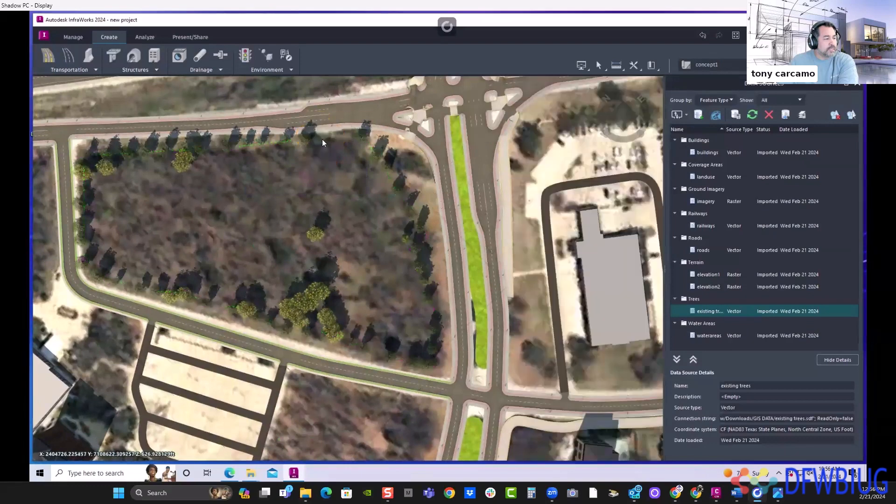
- Place a stand of trees in the Spruce Tree adaptive style inside the perimeter row, outlining about 144,150 sq ft of the lot
left_click(267, 69)
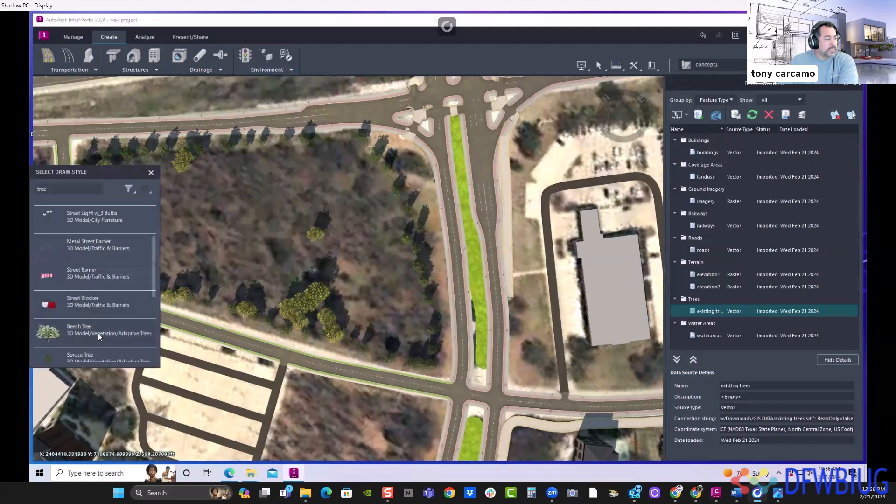
scroll(105, 293, "down", 5)
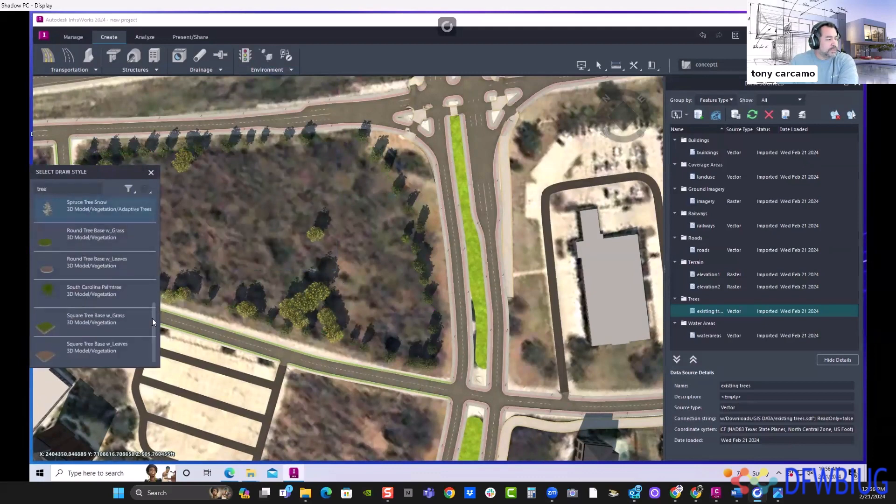
scroll(155, 304, "up", 3)
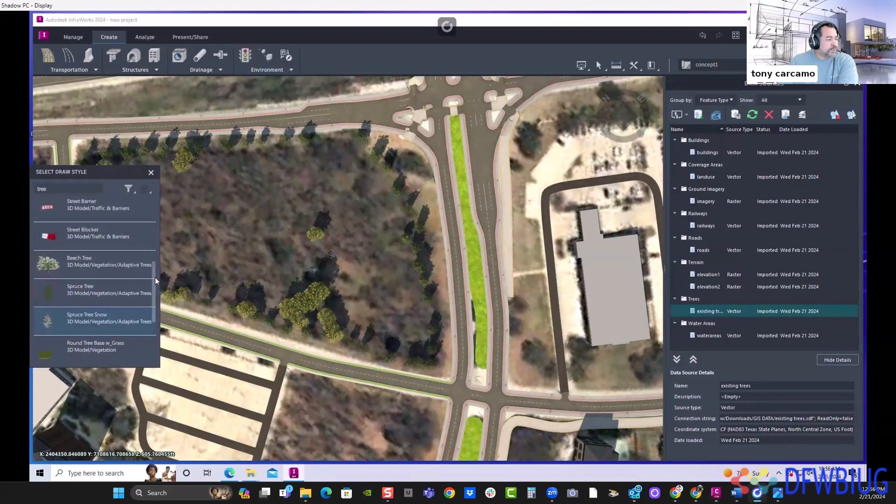
left_click(86, 286)
left_click(96, 153)
left_click(374, 140)
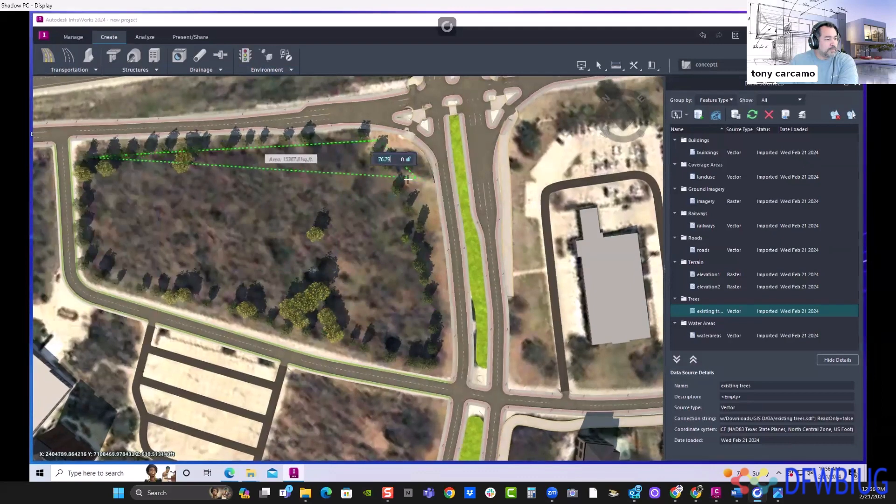
left_click(429, 359)
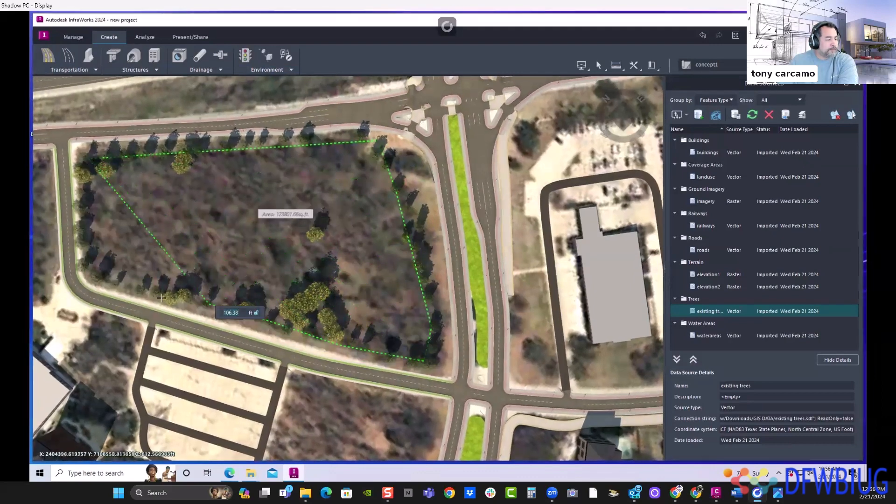
left_click(131, 287)
double_click(90, 260)
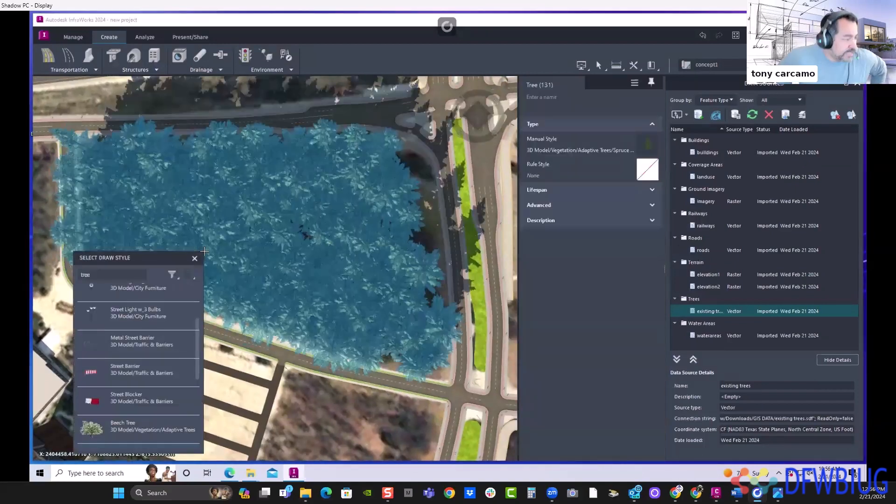
- Select the whole spruce stand and reduce its density to about 13 scattered trees
scroll(364, 215, "down", 3)
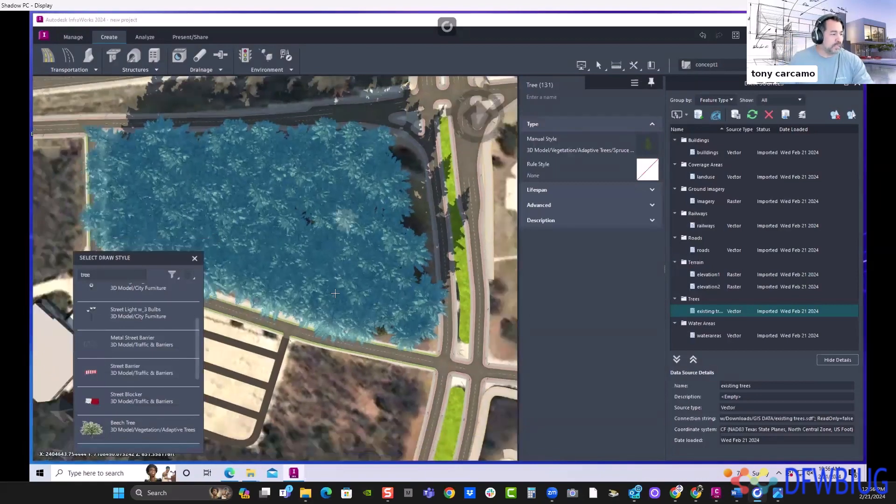
left_click_drag(322, 256, 319, 201)
key("Escape")
scroll(275, 266, "up", 3)
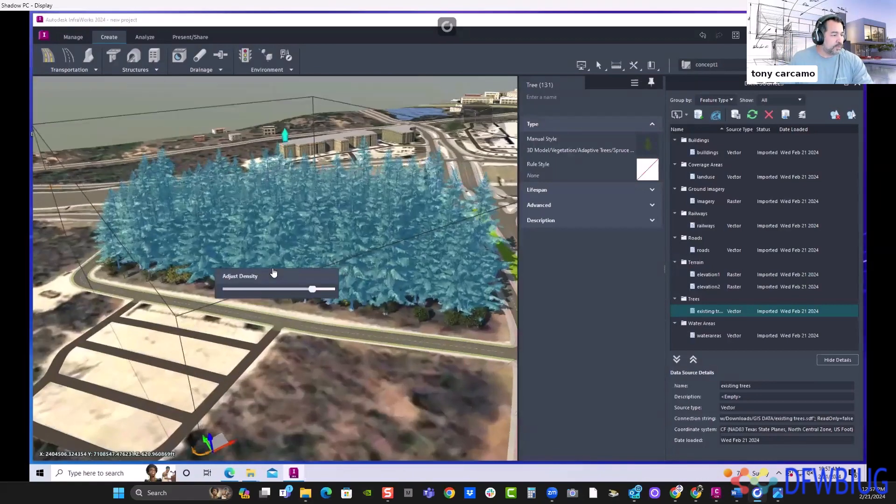
left_click(268, 240)
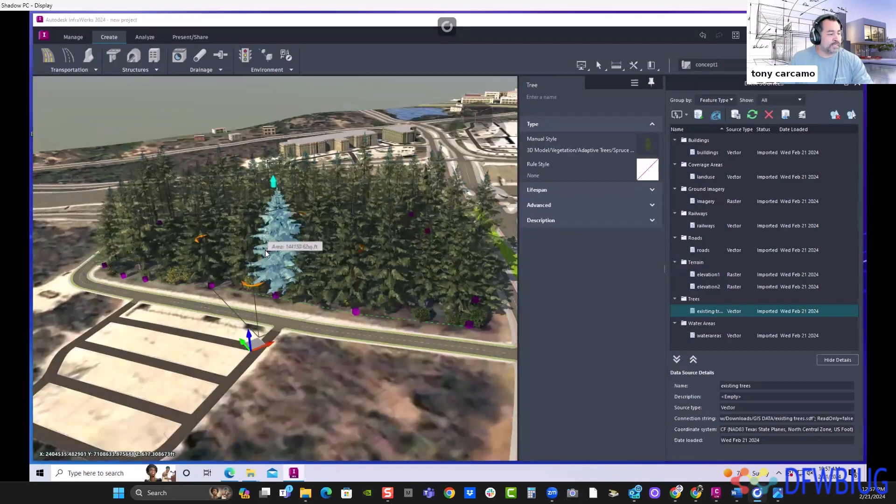
left_click(265, 251)
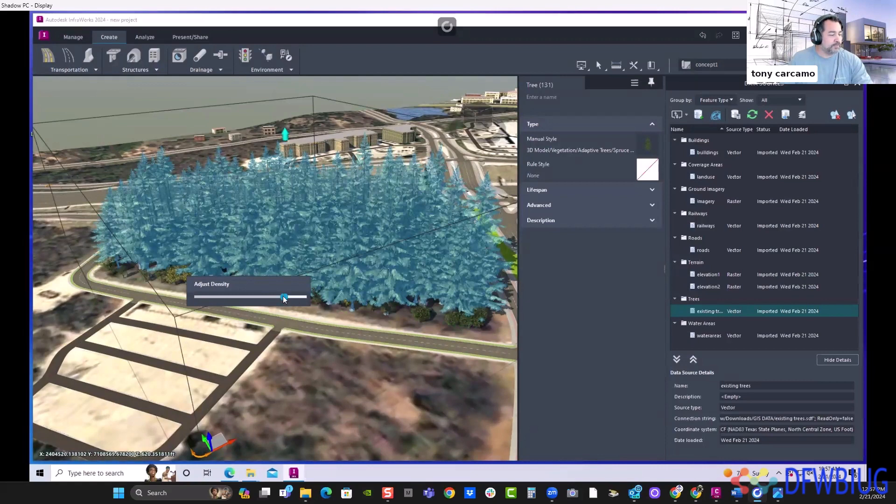
left_click(249, 298)
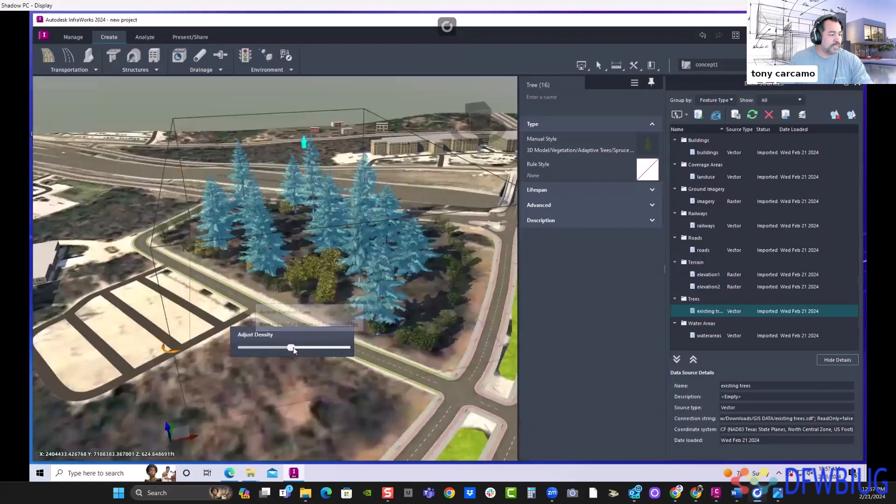
left_click_drag(288, 348, 282, 350)
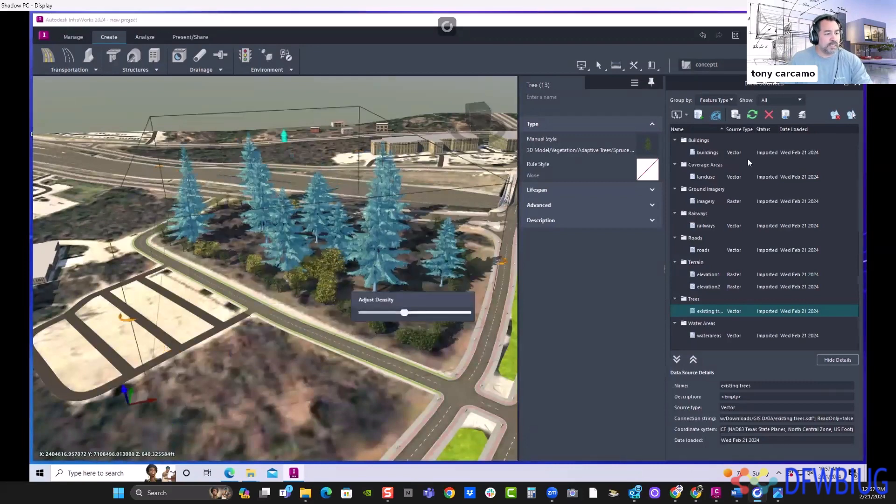
- Close the data sources list and change the stand's manual style to T56-V04 Light Green from the Vegetation models
left_click(857, 83)
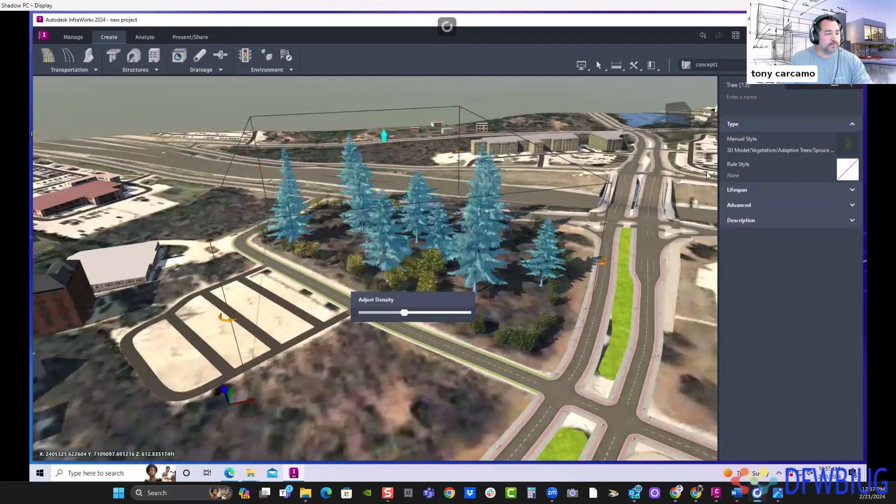
left_click(847, 148)
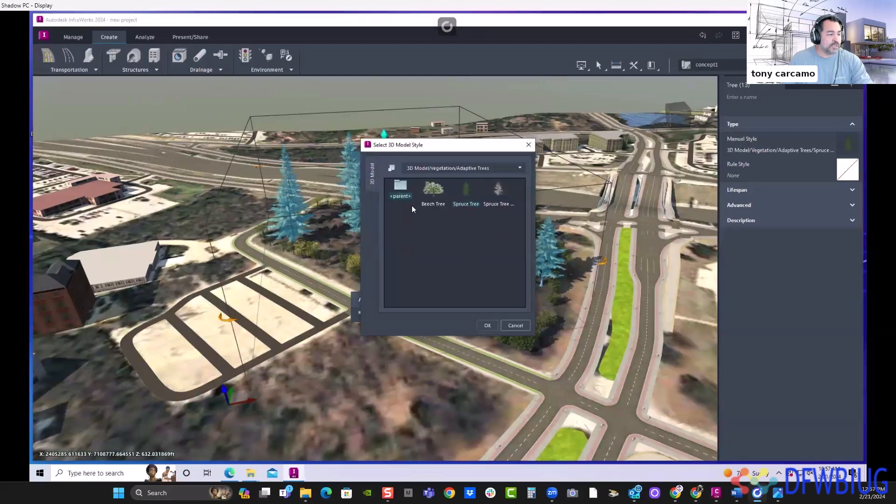
double_click(400, 188)
scroll(490, 262, "down", 8)
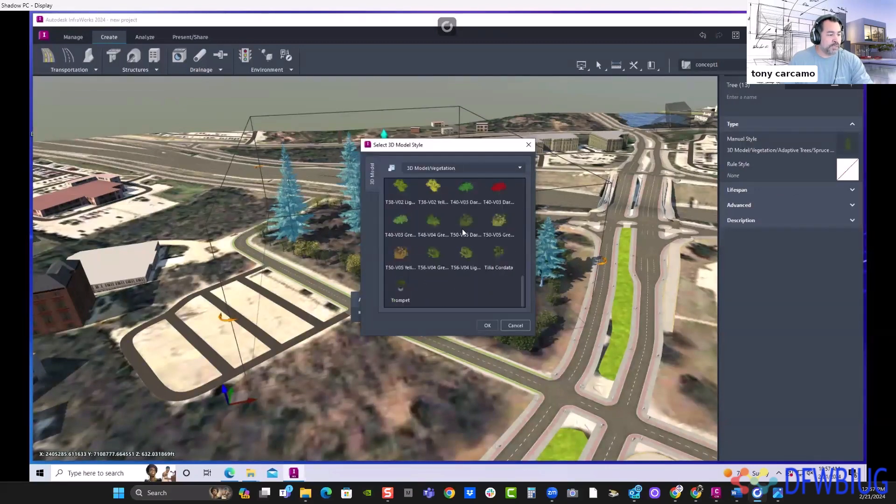
left_click(462, 229)
left_click(481, 325)
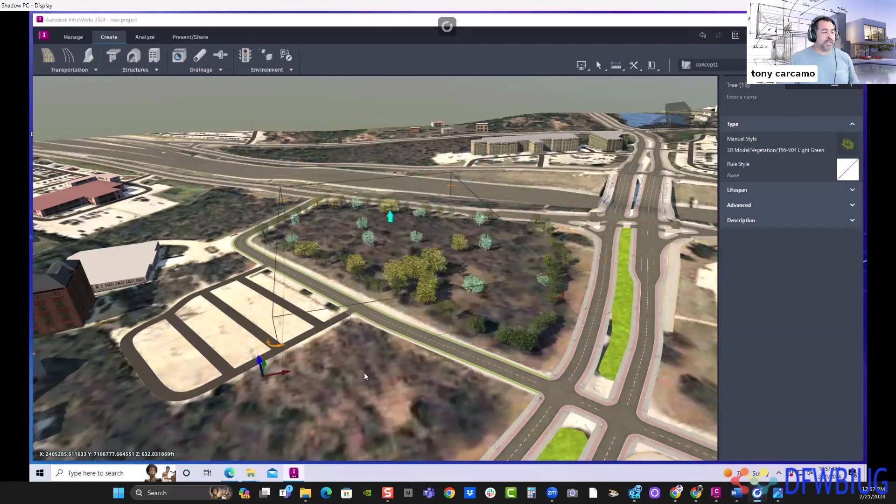
scroll(392, 390, "up", 2)
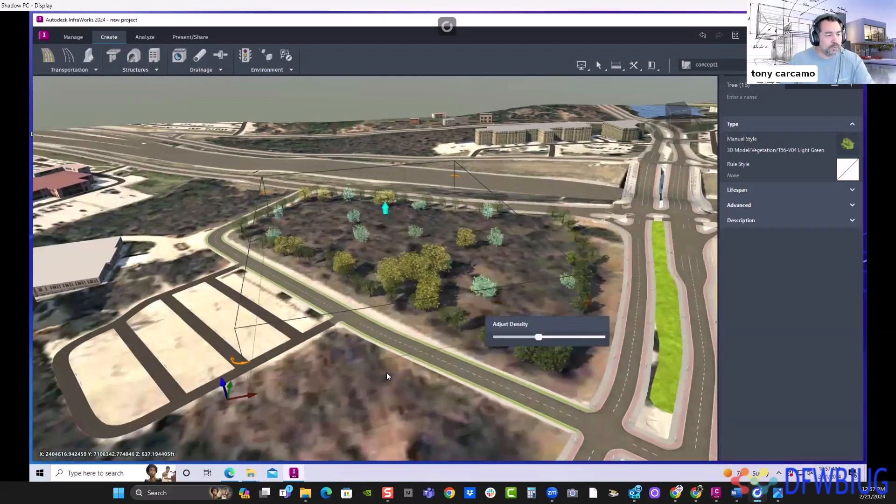